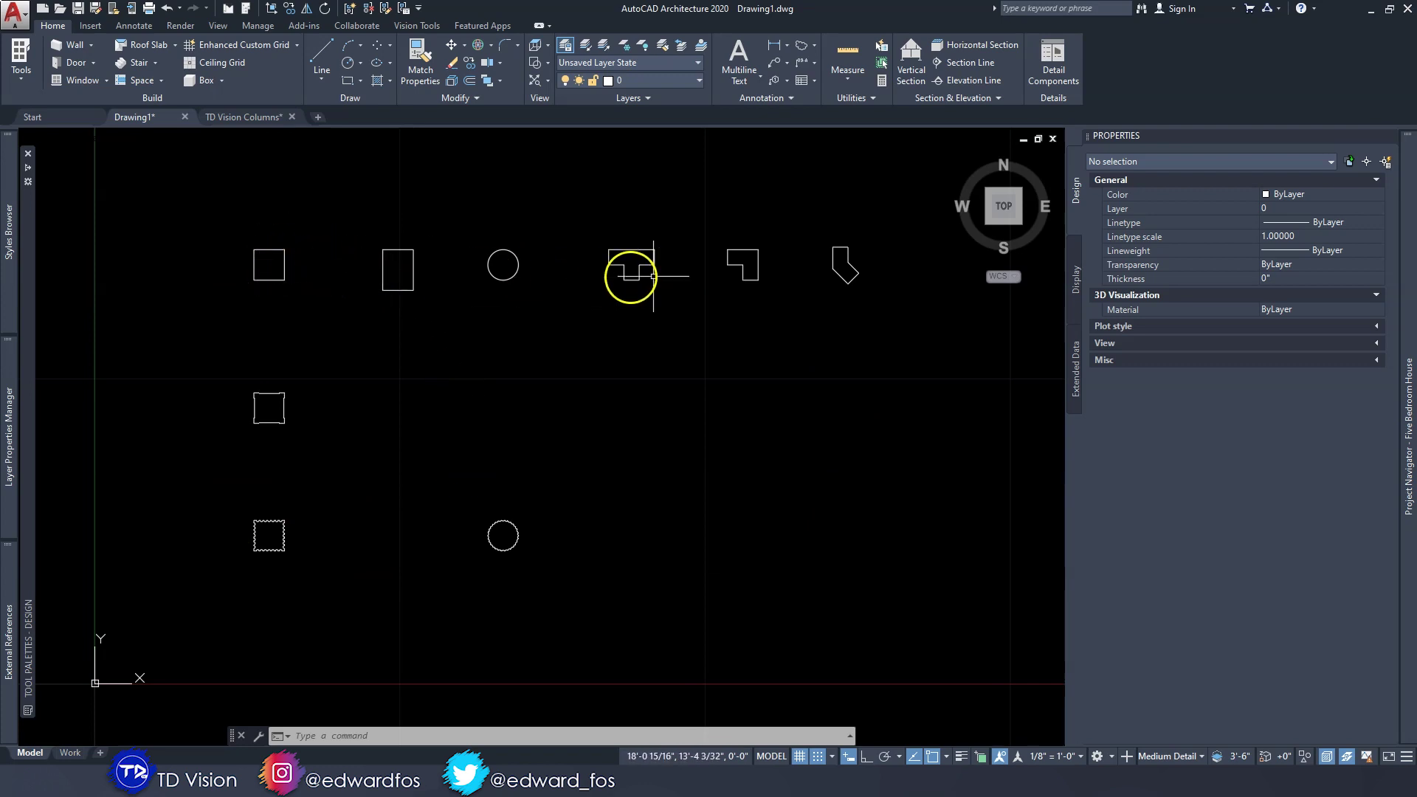
Examine the prepared column profiles: the square, rectangle, circle, T, L and angled shapes, plus the notched and fluted outlines
mouse_move(255, 259)
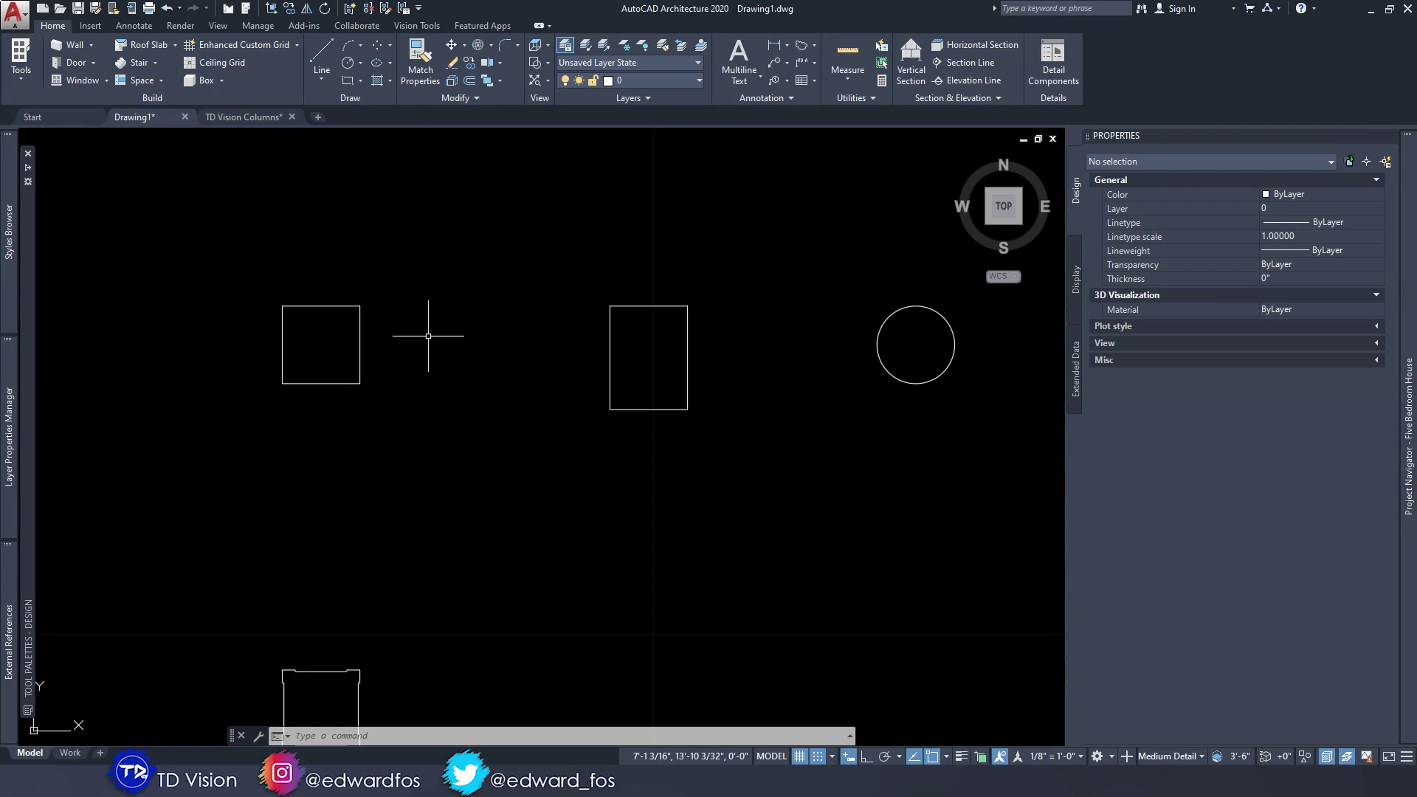
scroll(428, 336, down, 5)
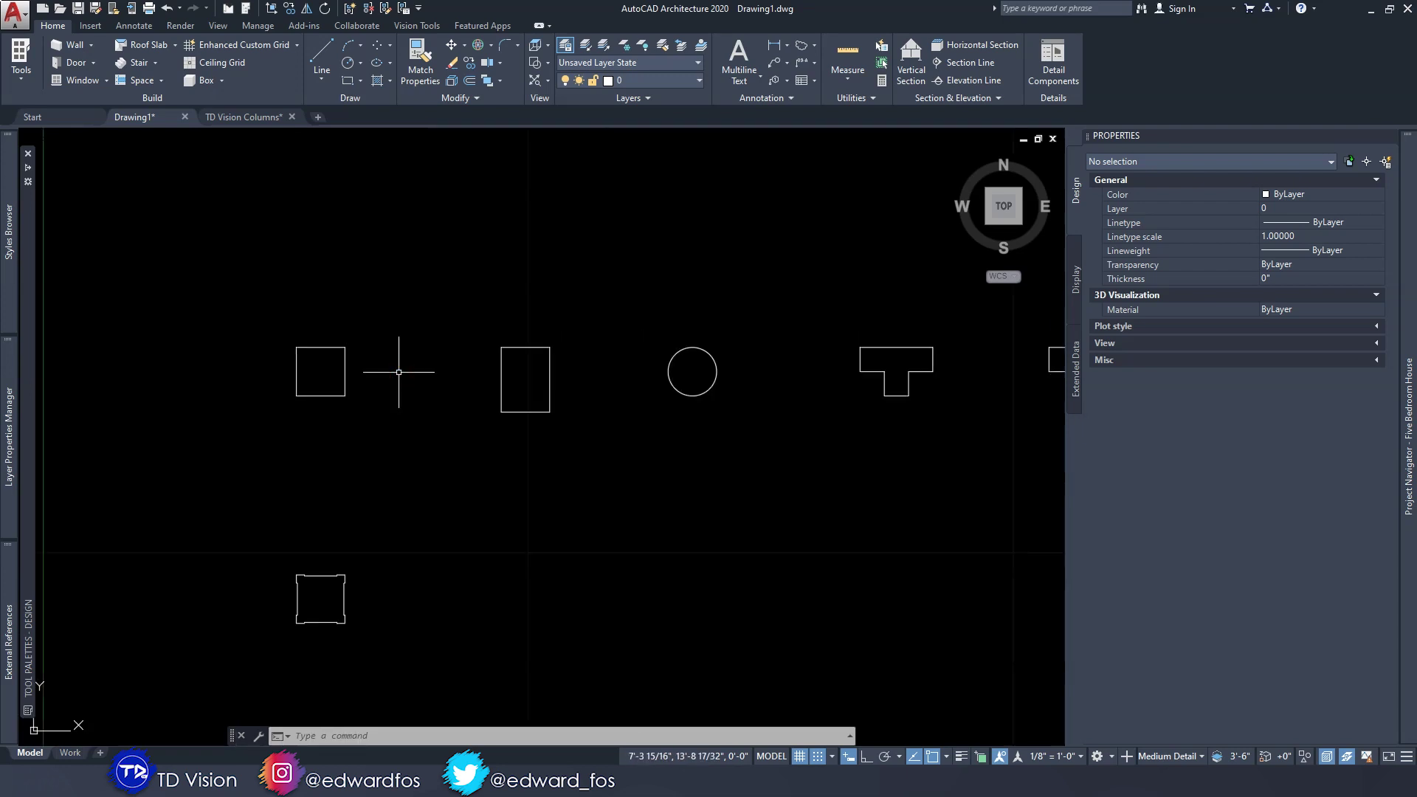
mouse_move(667, 430)
middle_down()
mouse_move(468, 437)
mouse_move(498, 427)
middle_up()
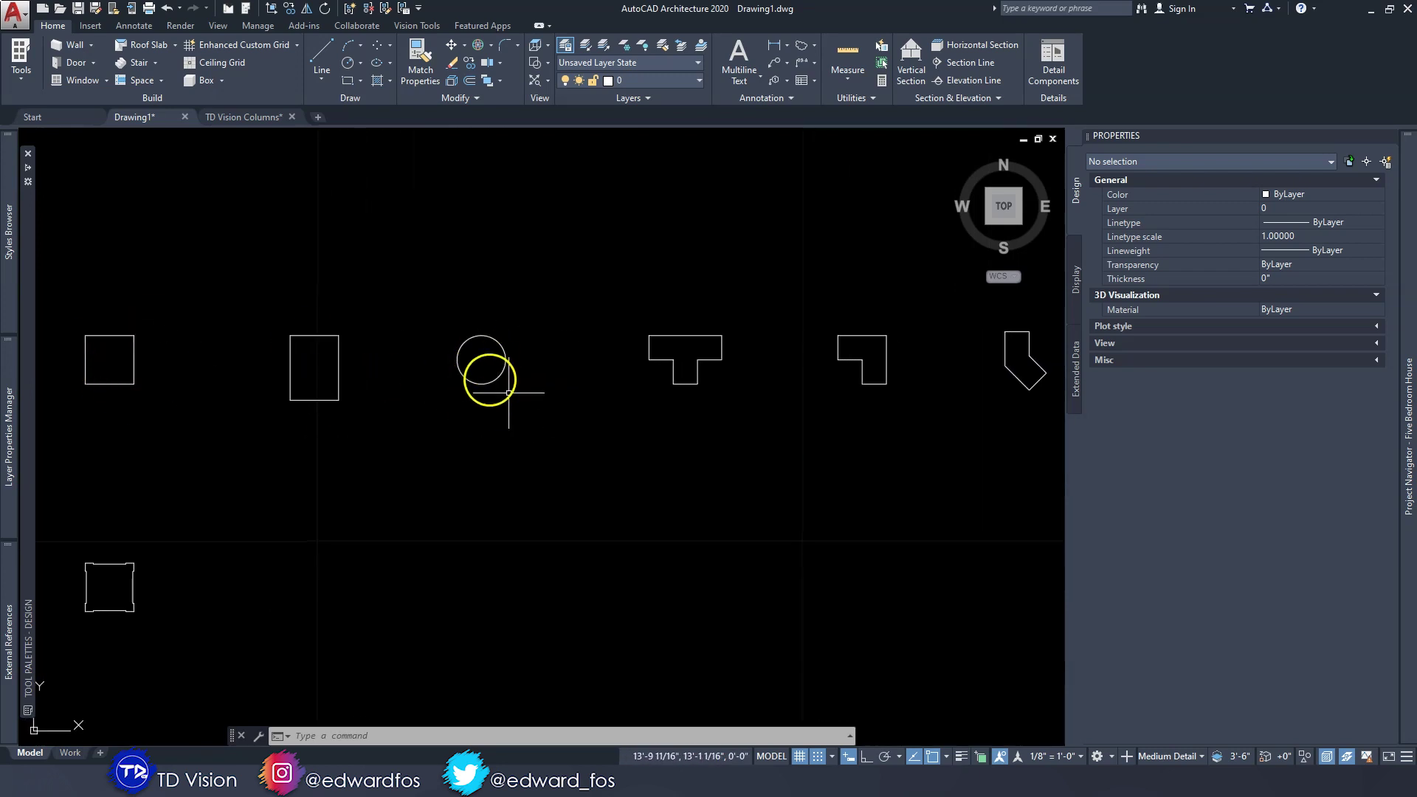
middle_drag(728, 351, 574, 352)
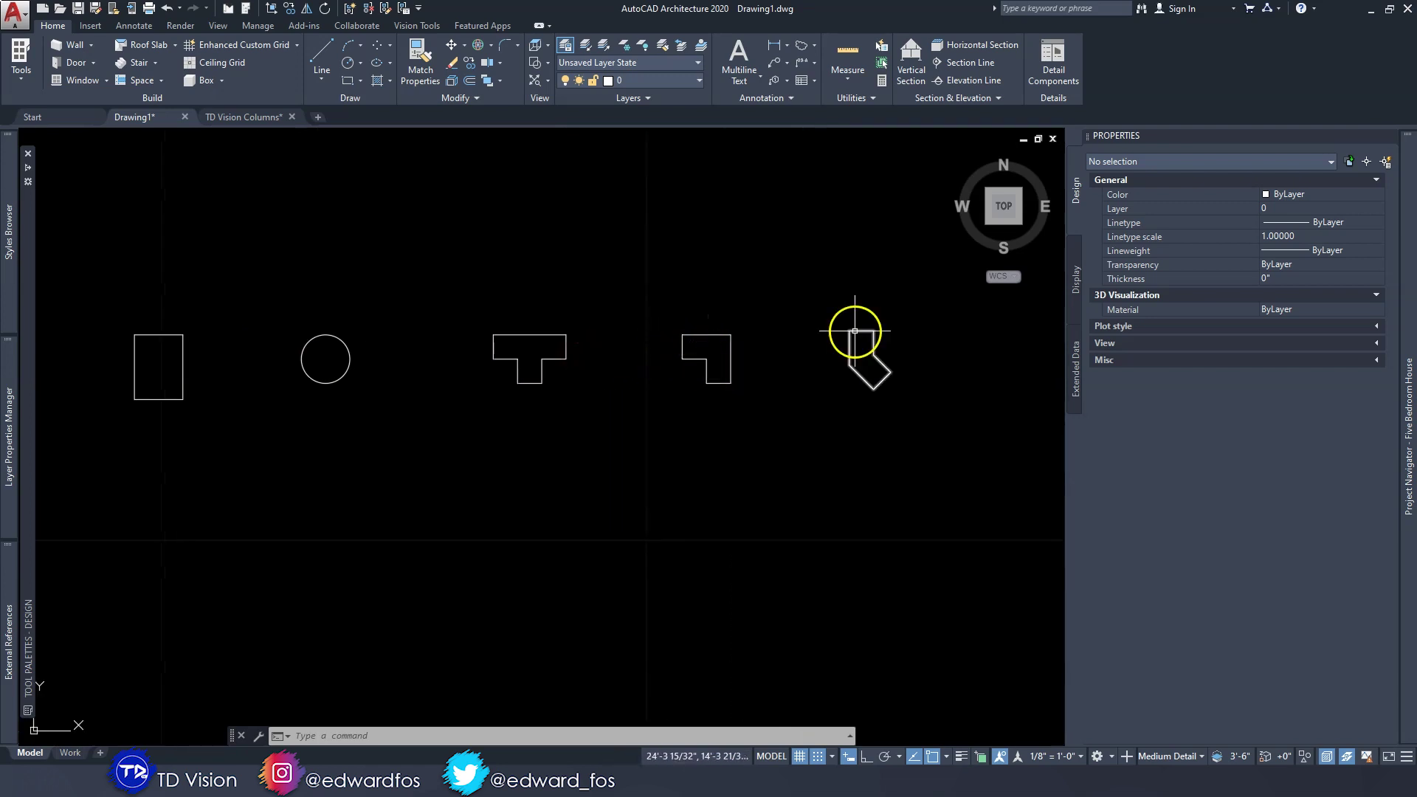
mouse_move(392, 408)
middle_down()
mouse_move(507, 406)
mouse_move(755, 282)
middle_up()
scroll(304, 461, up, 4)
middle_drag(304, 460, 500, 440)
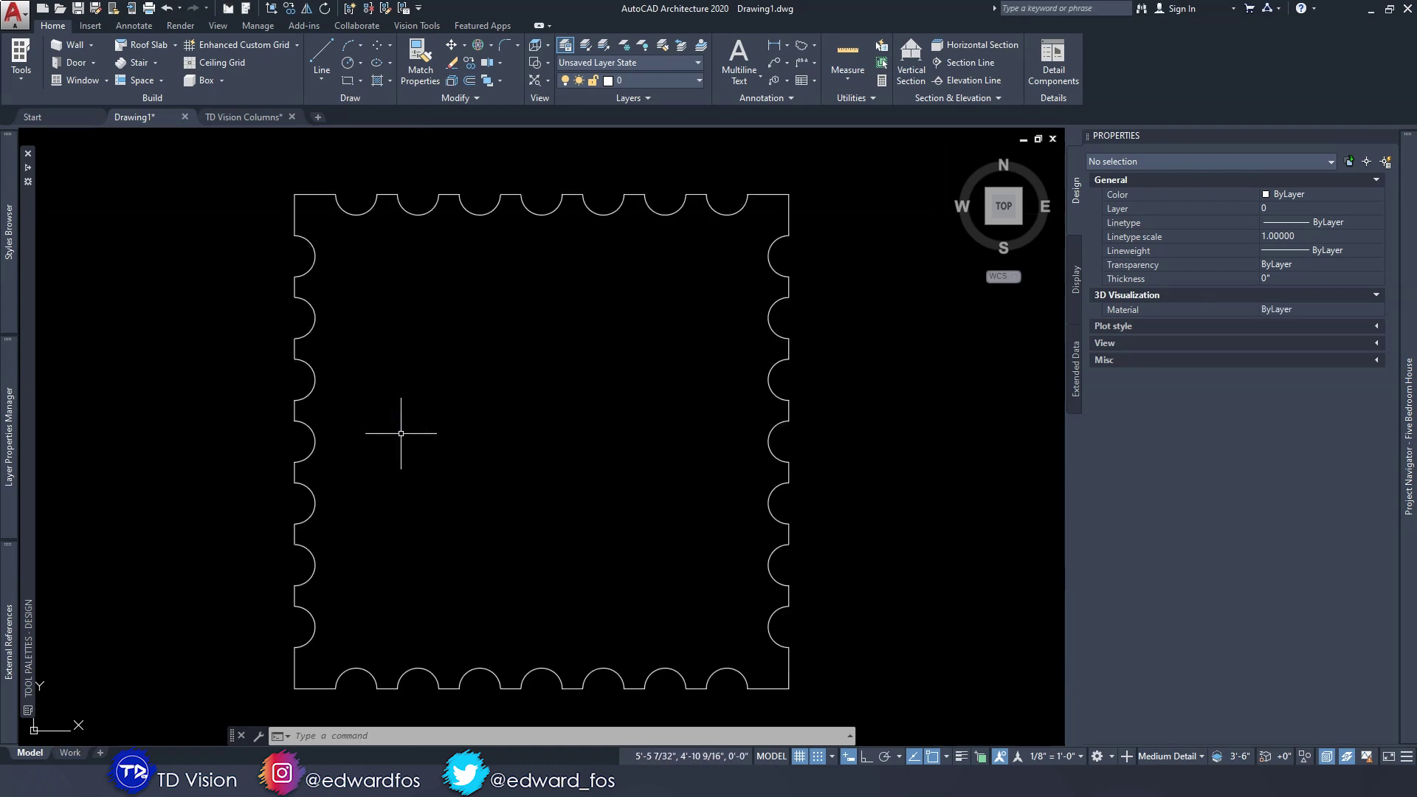
middle_drag(401, 433, 458, 426)
scroll(458, 425, down, 1)
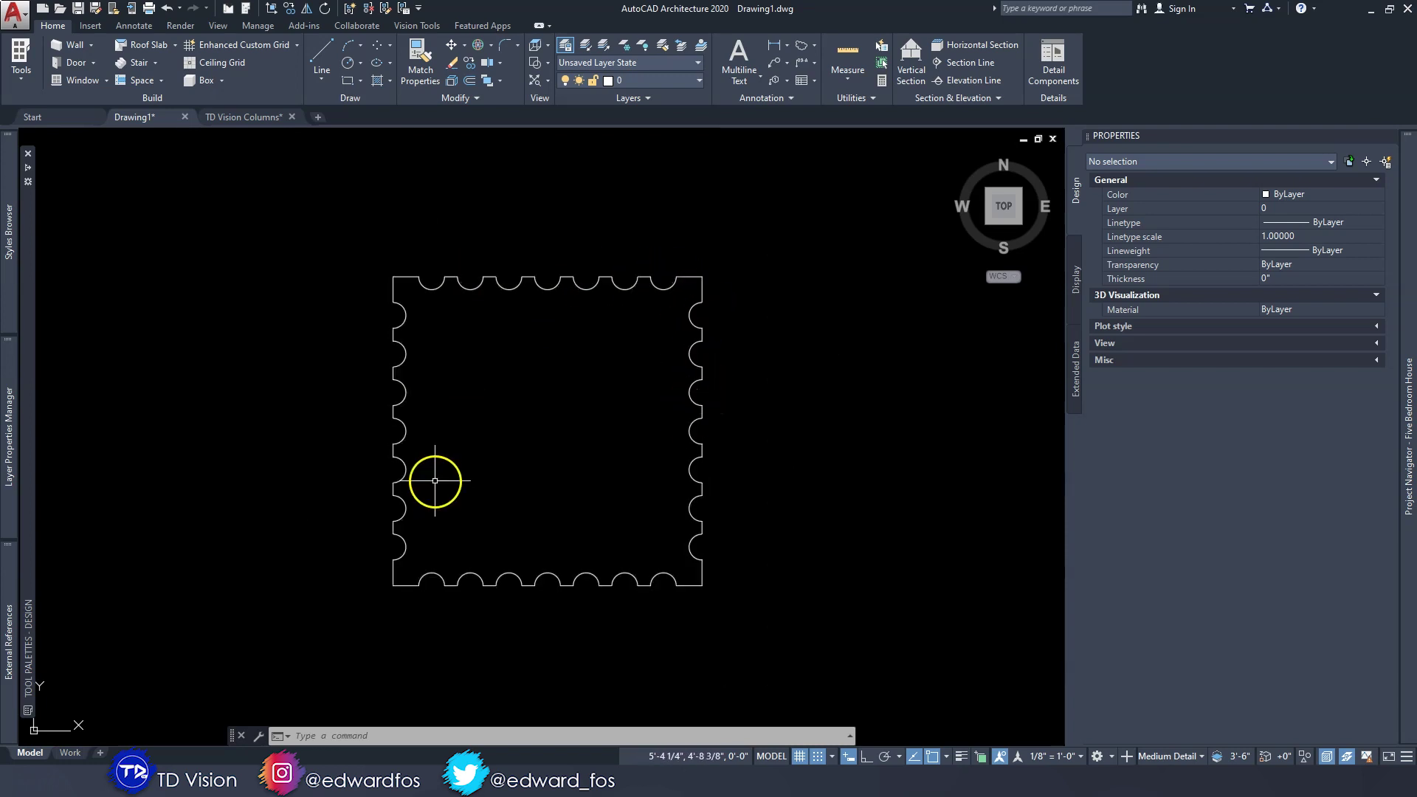
scroll(436, 442, down, 4)
middle_drag(728, 425, 146, 381)
scroll(840, 394, up, 3)
middle_drag(838, 393, 715, 423)
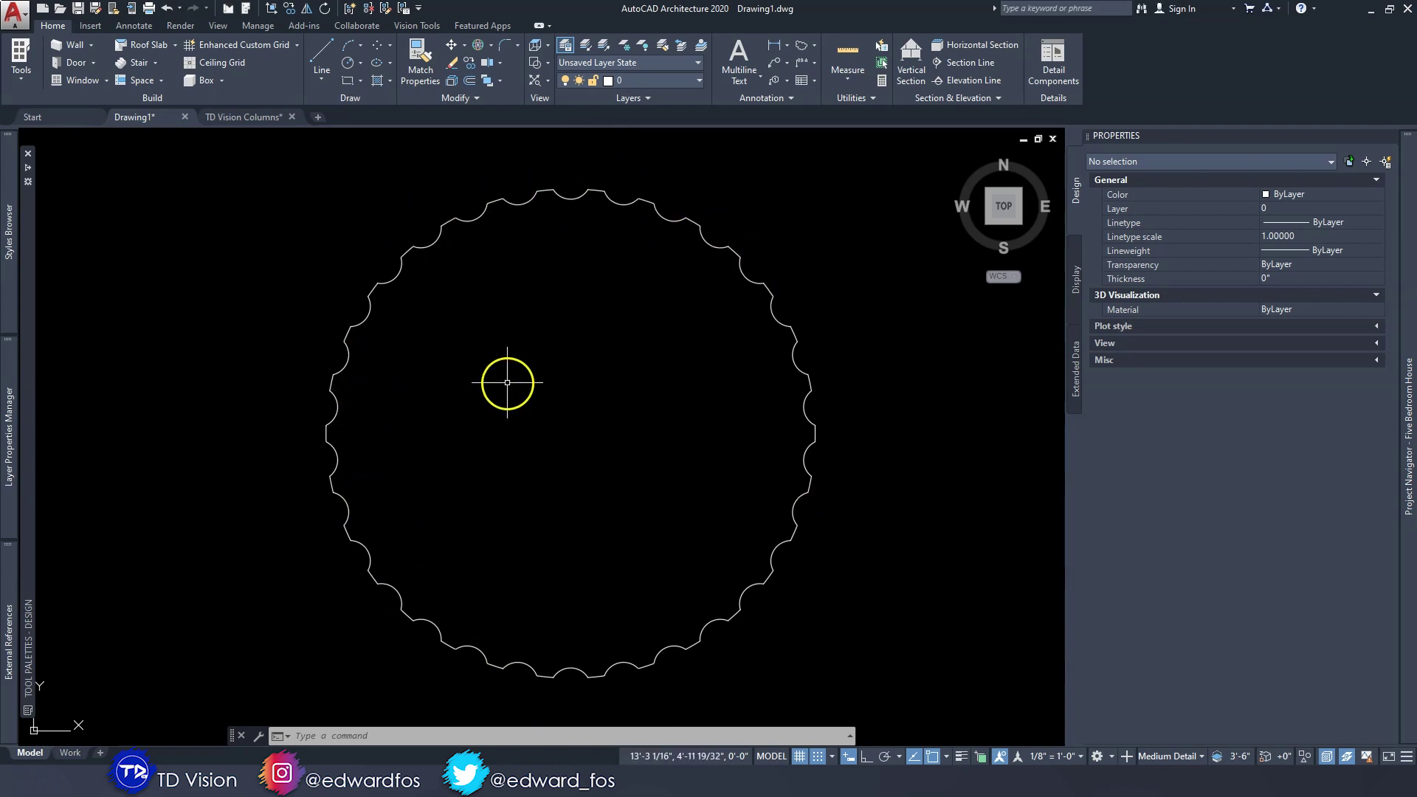
Check at several points around the fluted circle that its outline is a single closed polyline
click(572, 199)
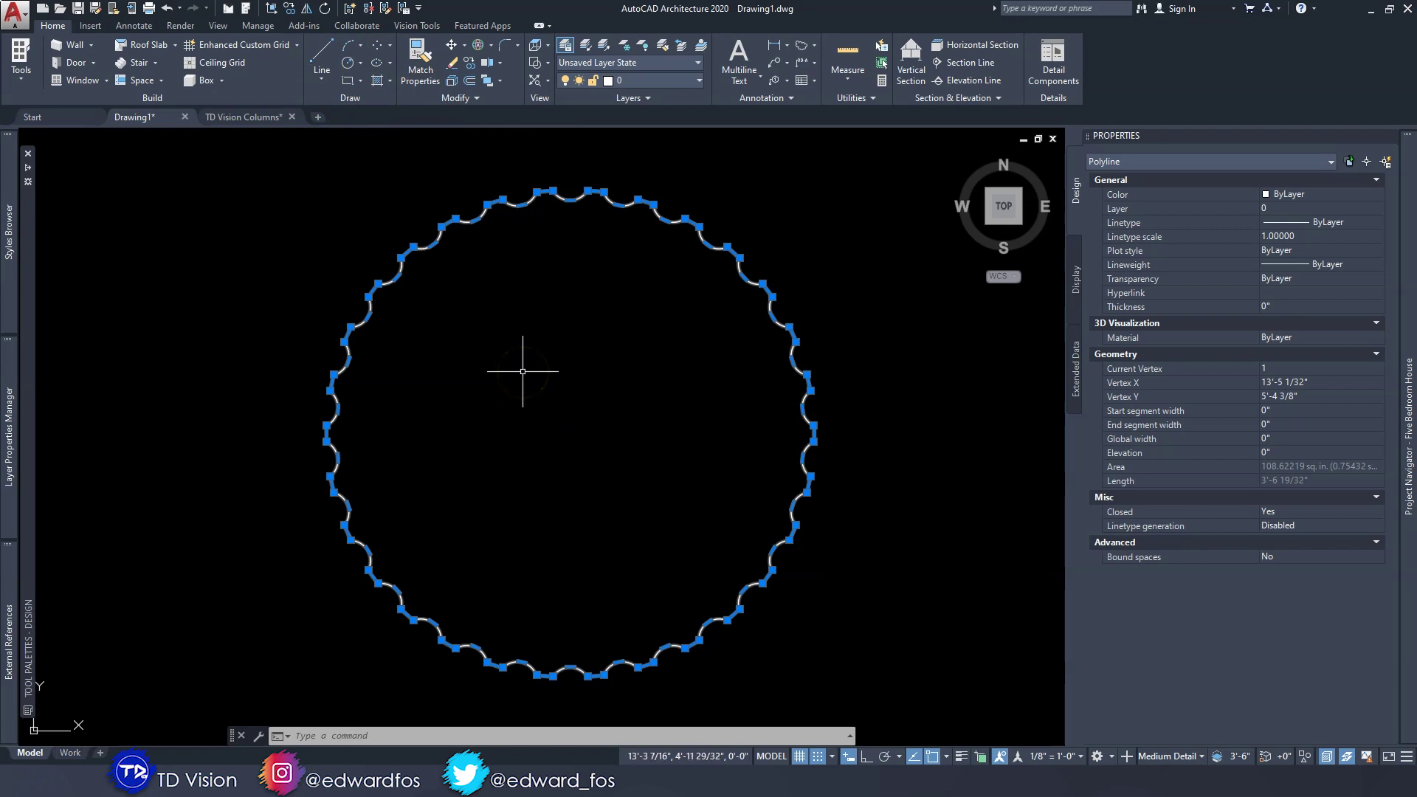
key(Escape)
key(Escape)
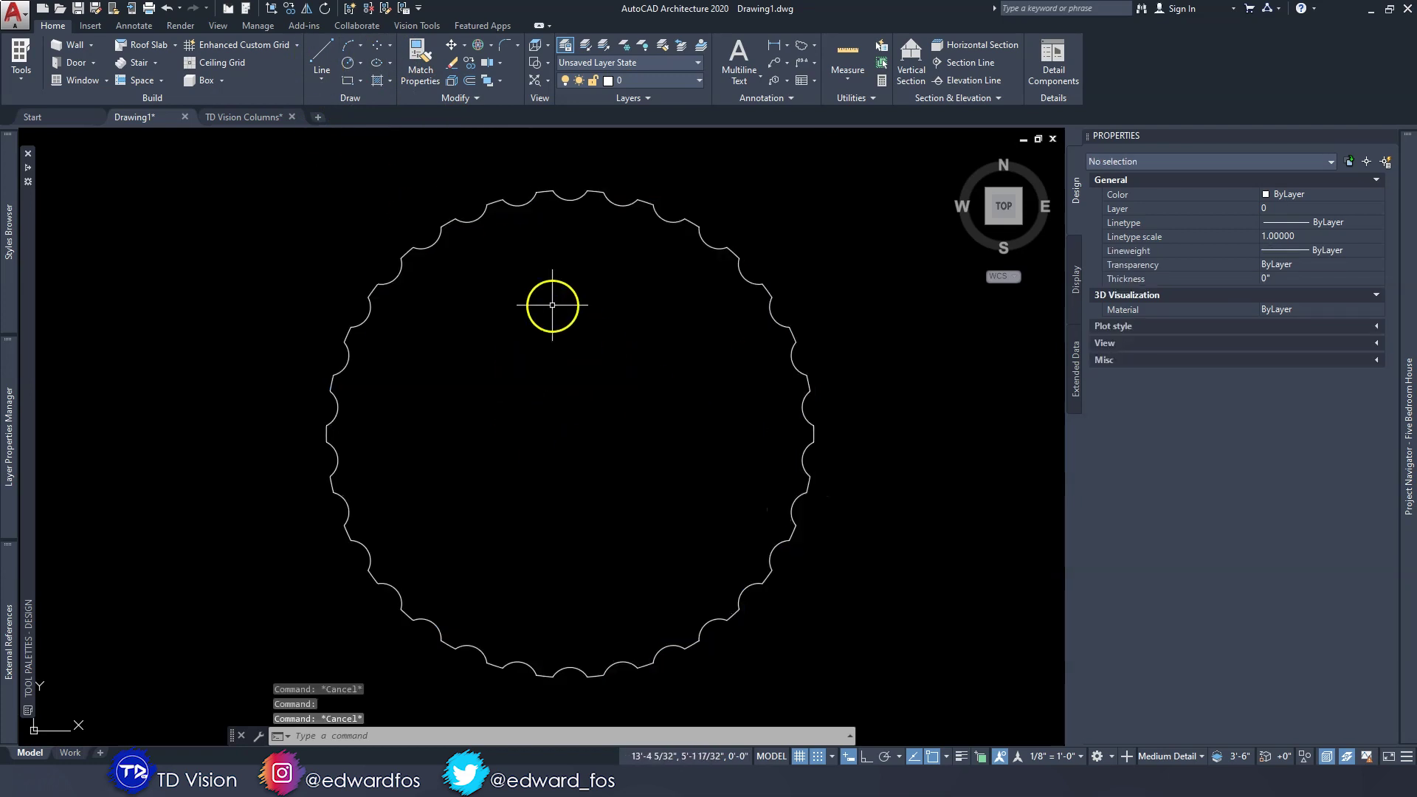
click(467, 222)
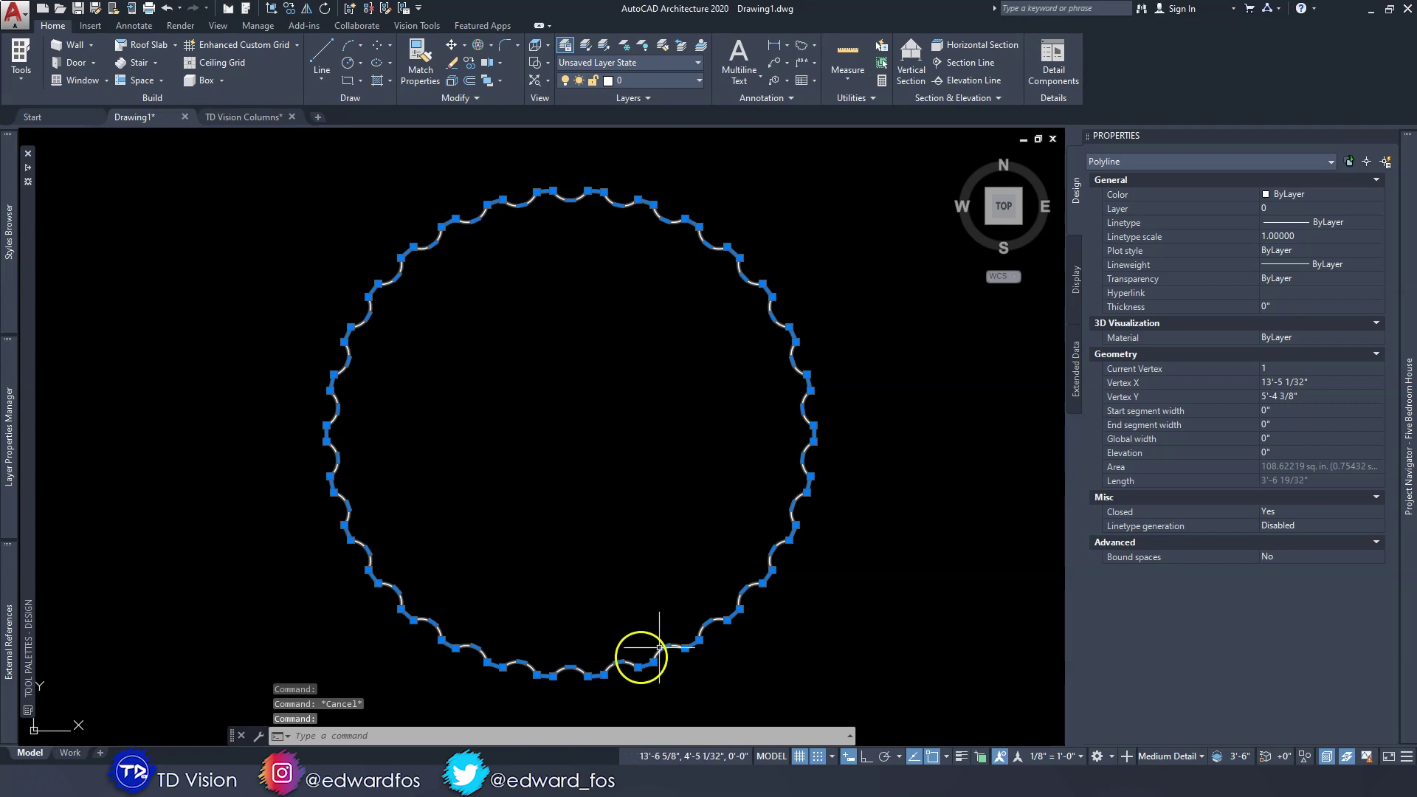
key(Escape)
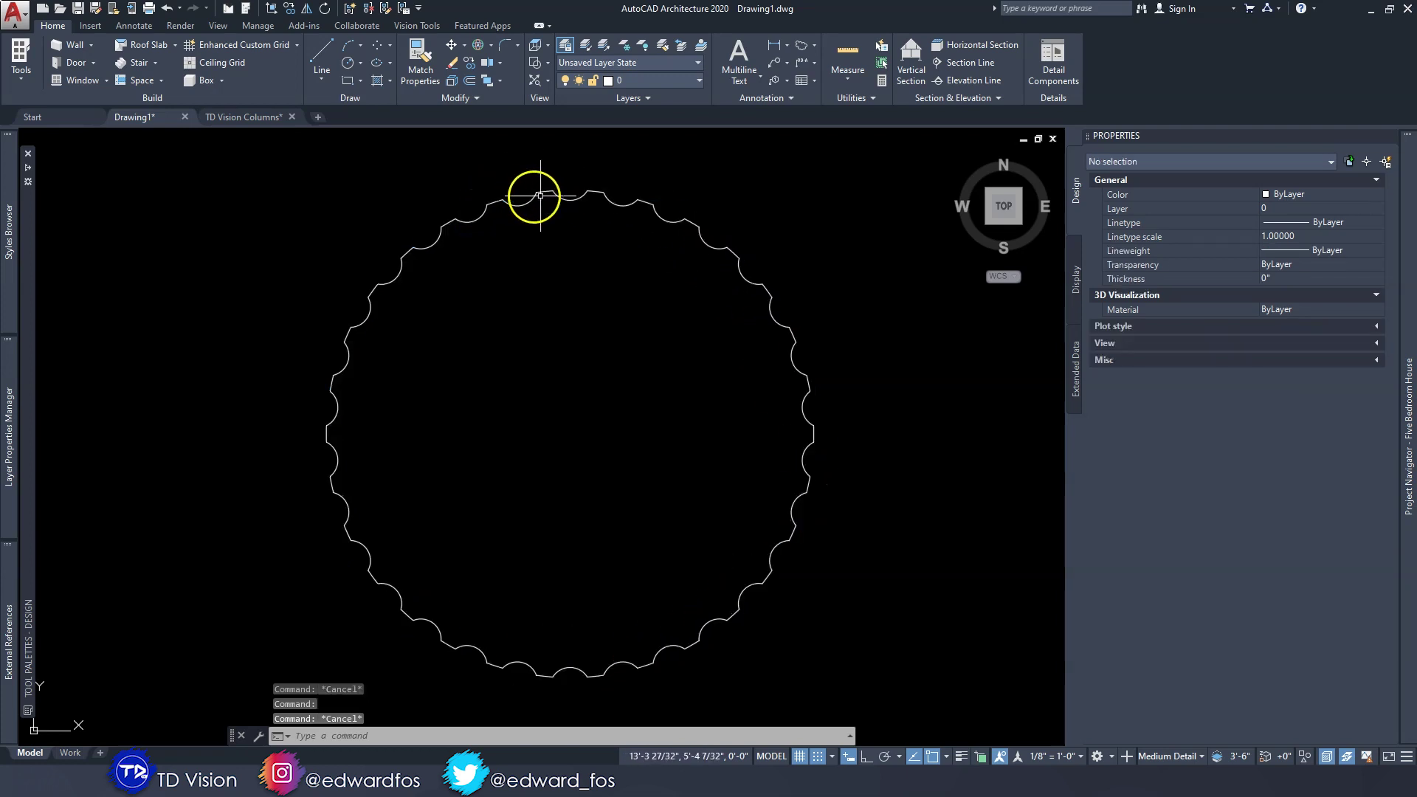
click(656, 218)
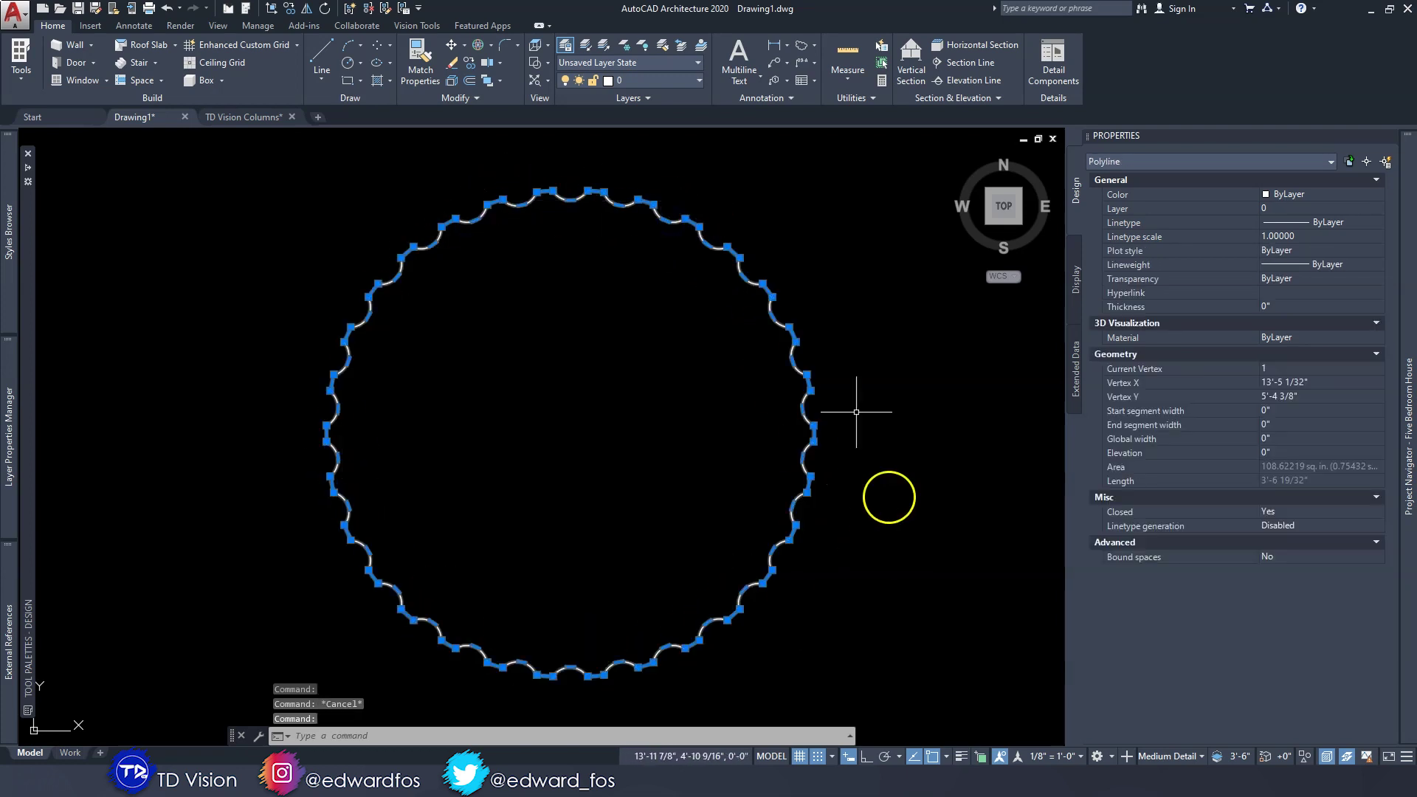
key(Escape)
key(Escape)
Try to join the complete outline of the fluted circle with the Join command
scroll(554, 377, down, 2)
click(309, 217)
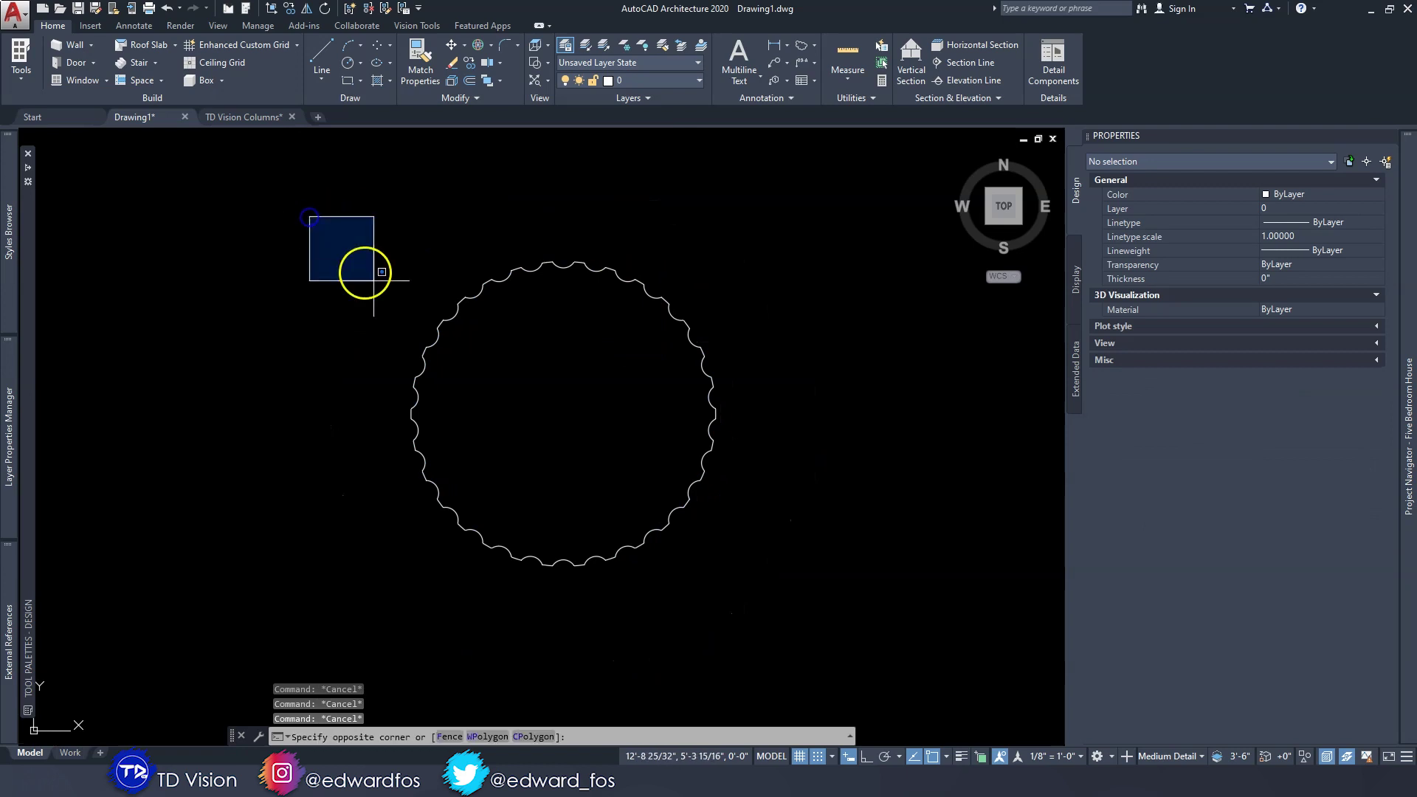
click(822, 634)
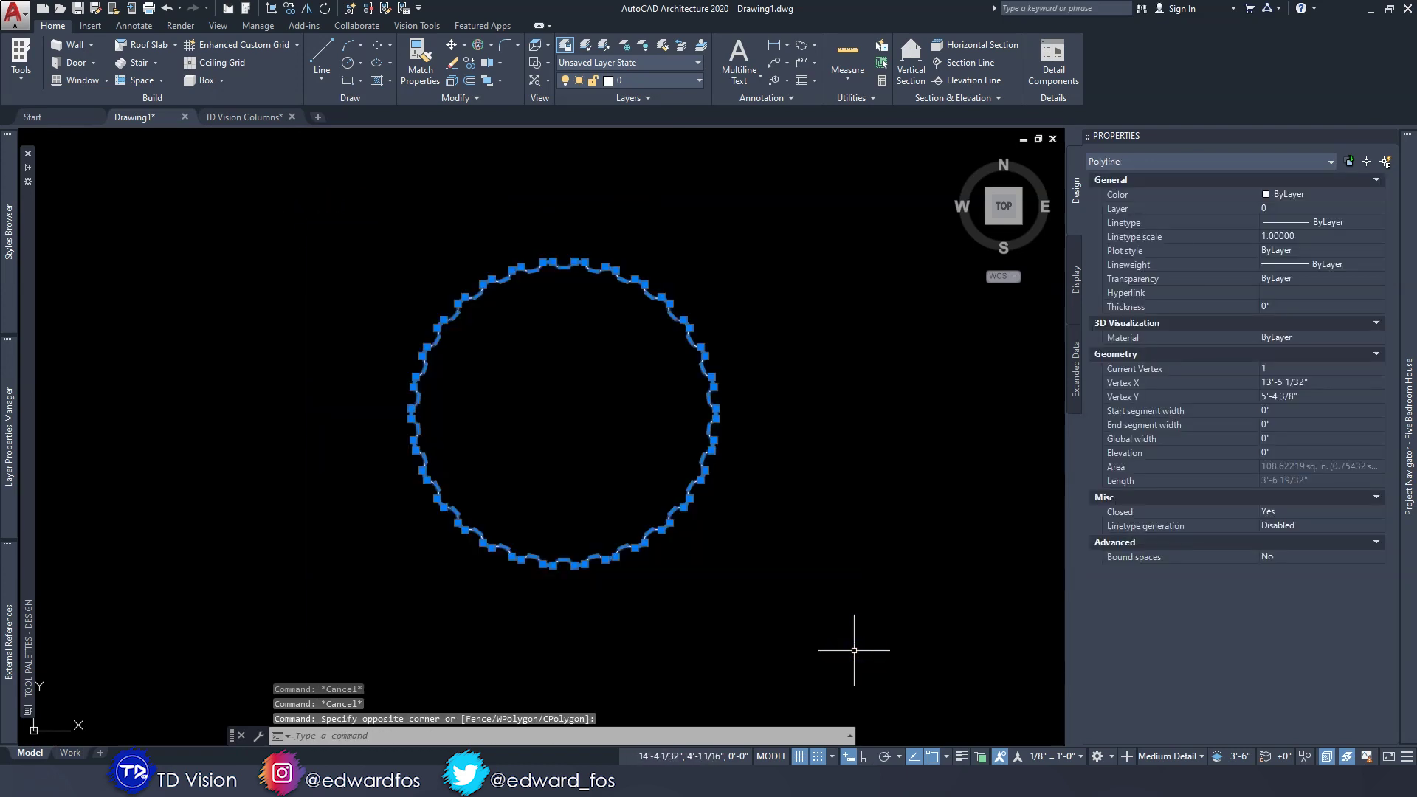
text(j)
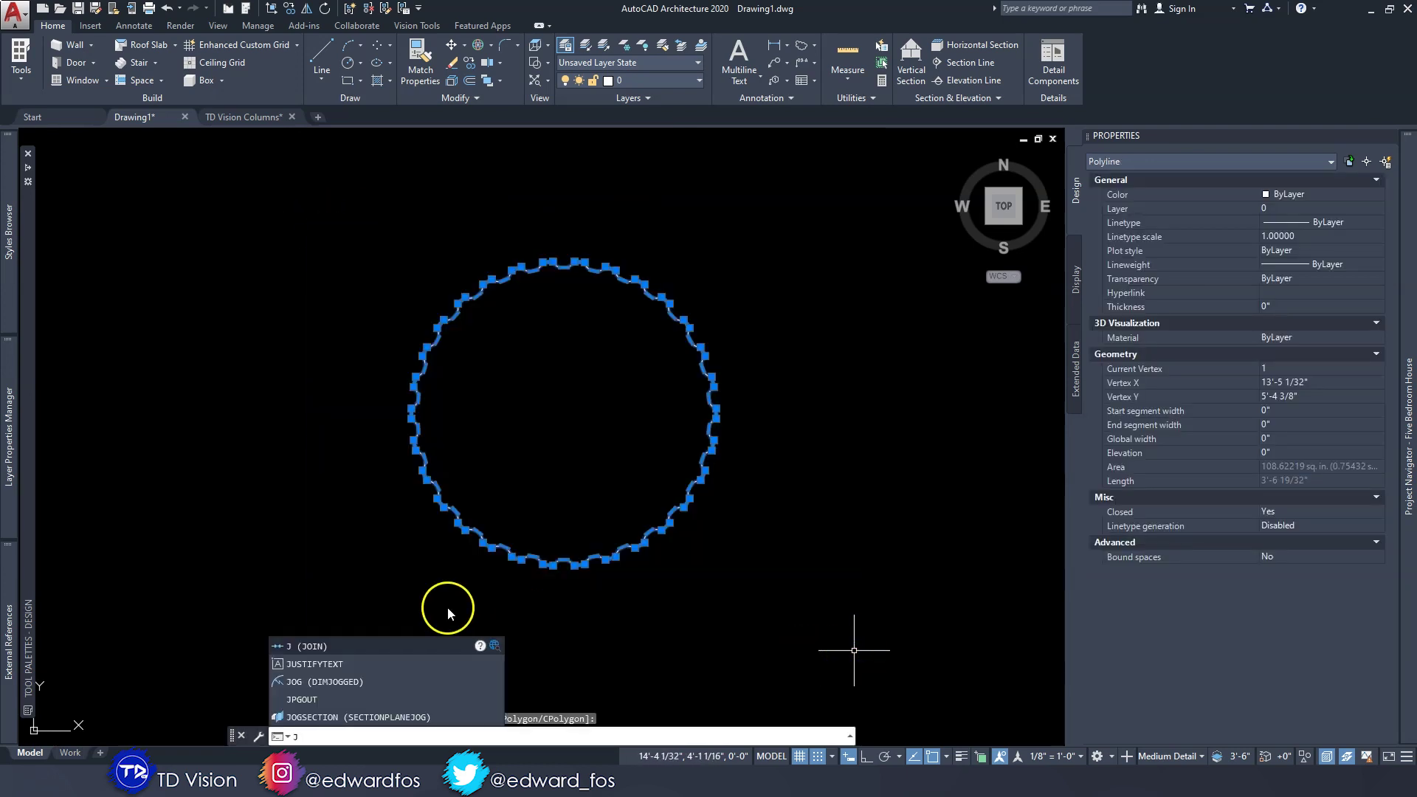
click(326, 644)
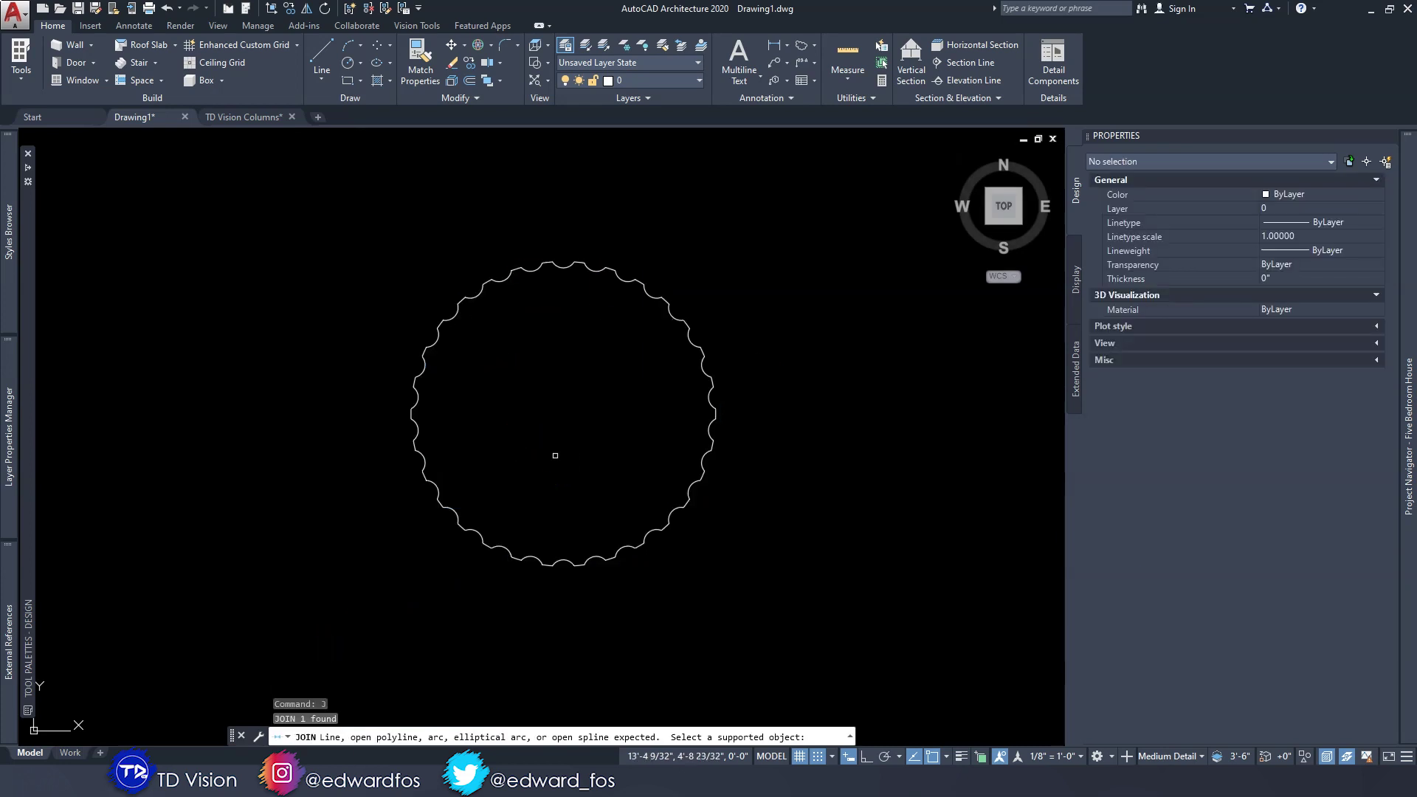
key(Escape)
key(Escape)
Convert the plain square into a custom column inserted at its geometric center, named "12 Sqaure Column", erasing the layout geometry
scroll(613, 373, down, 6)
scroll(751, 288, up, 5)
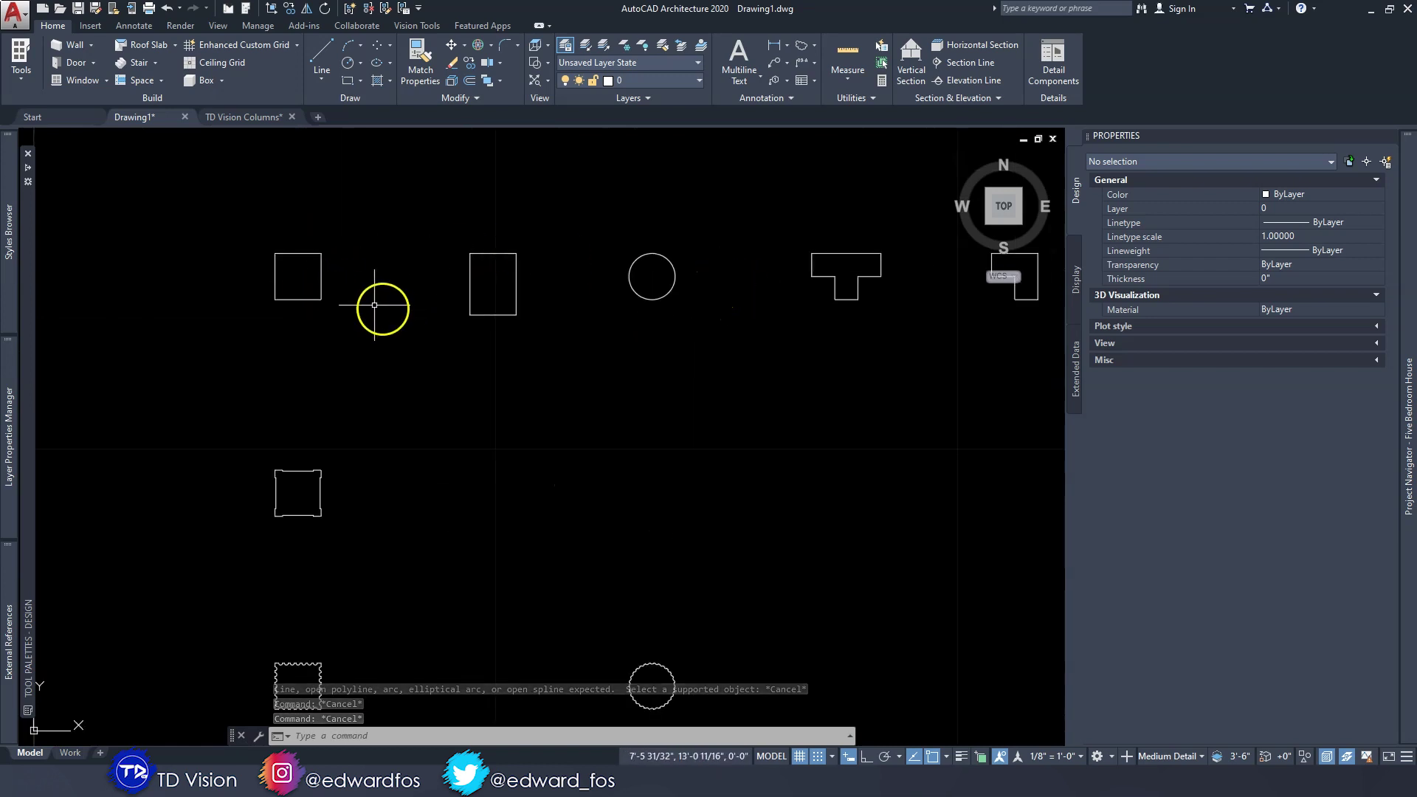
mouse_move(371, 378)
middle_down()
mouse_move(468, 392)
mouse_move(512, 380)
mouse_move(495, 345)
middle_up()
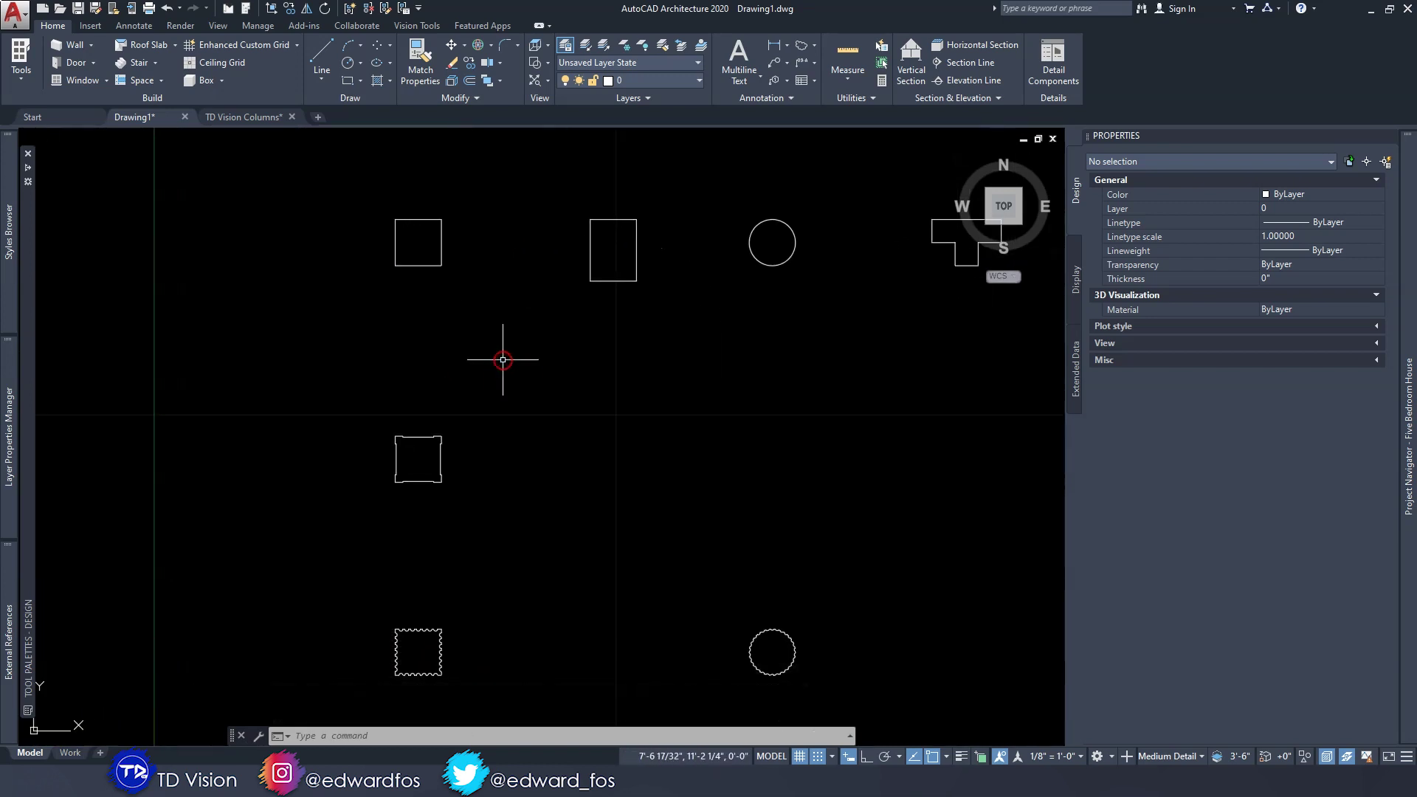
scroll(502, 359, up, 5)
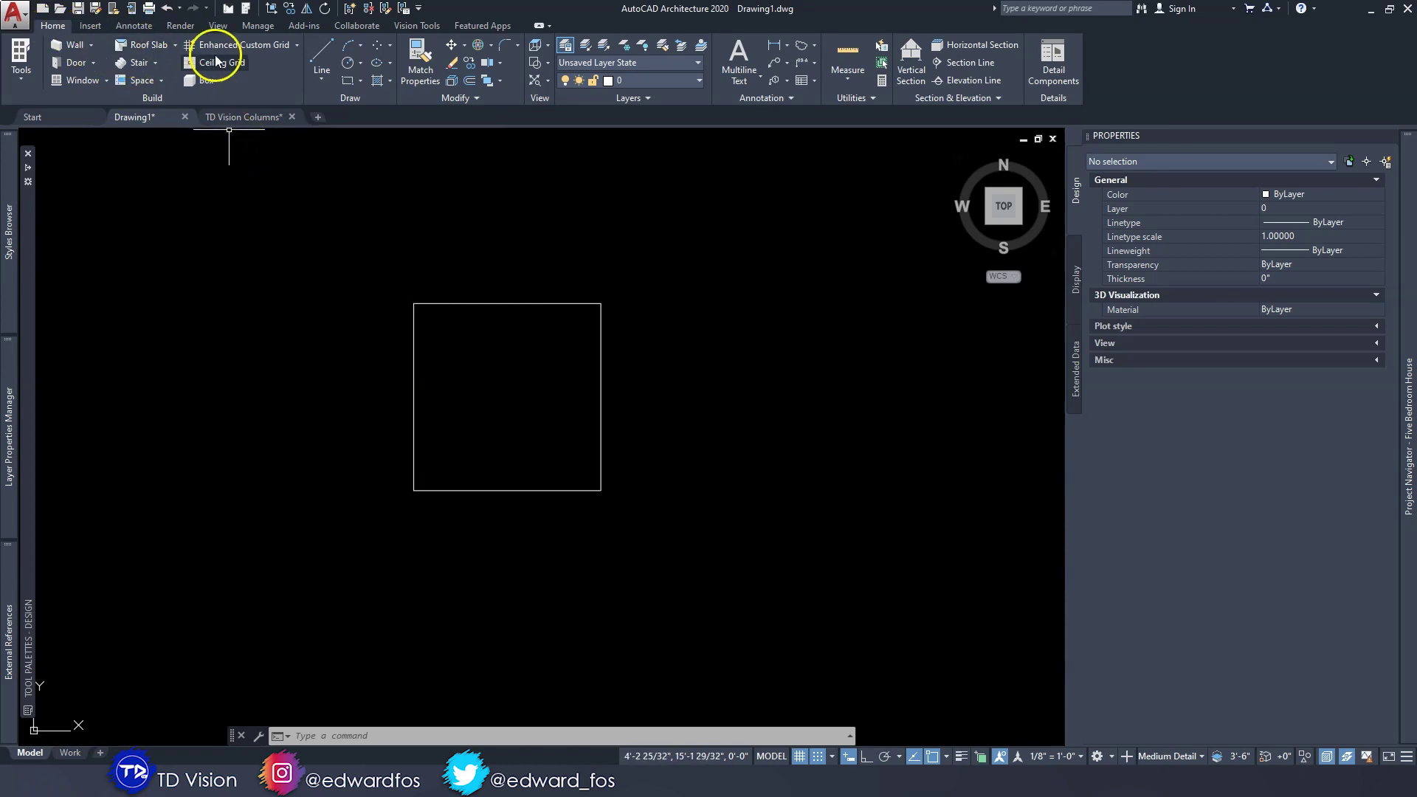
click(296, 44)
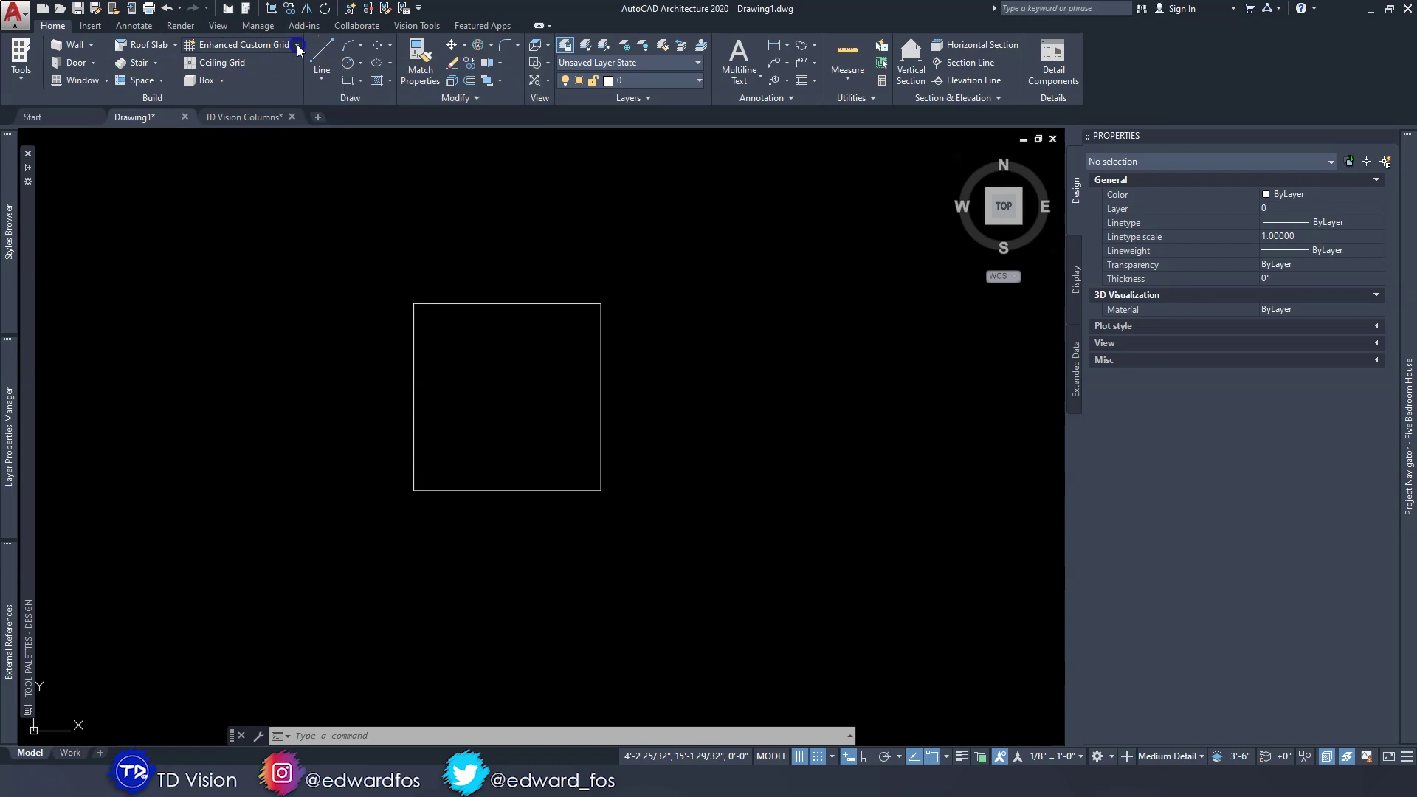
click(248, 189)
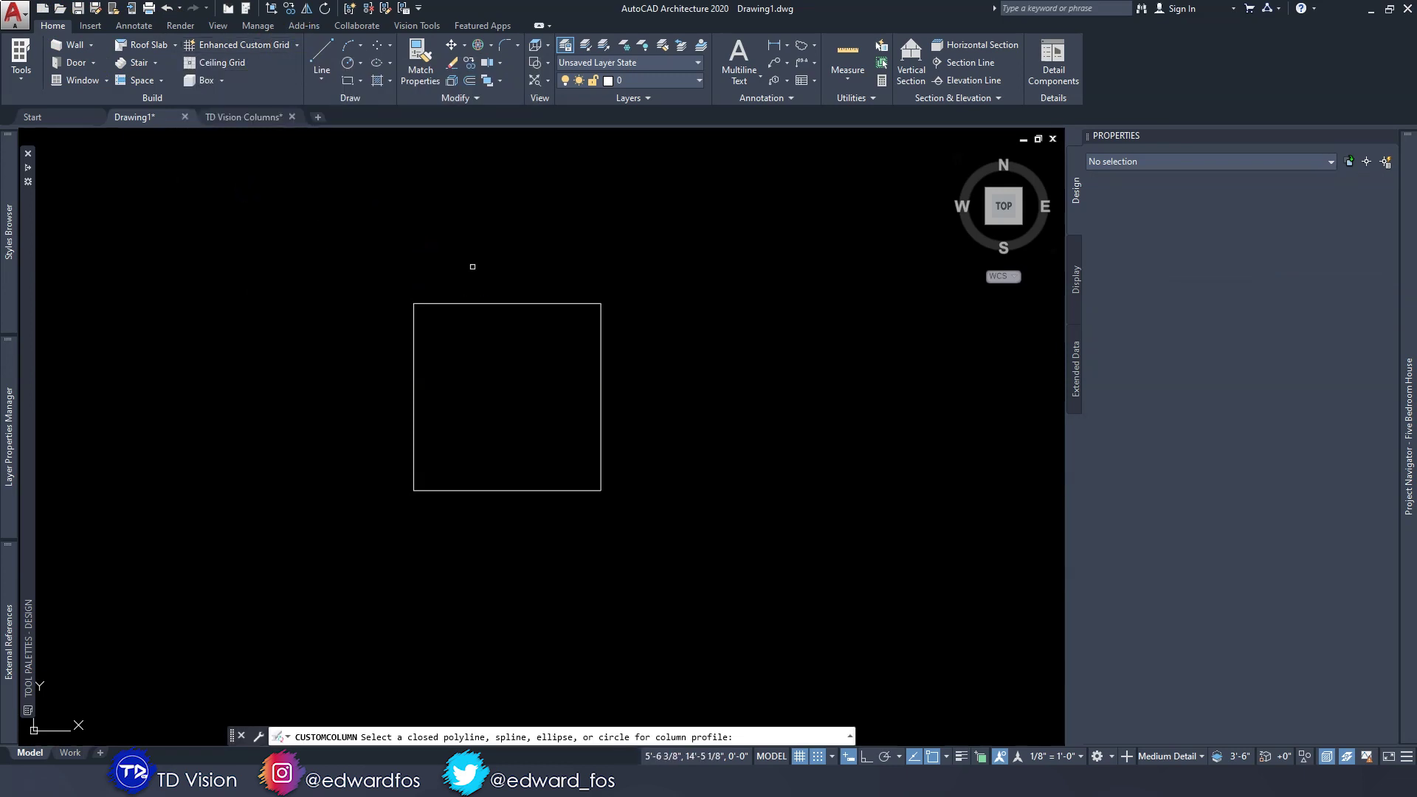
click(530, 302)
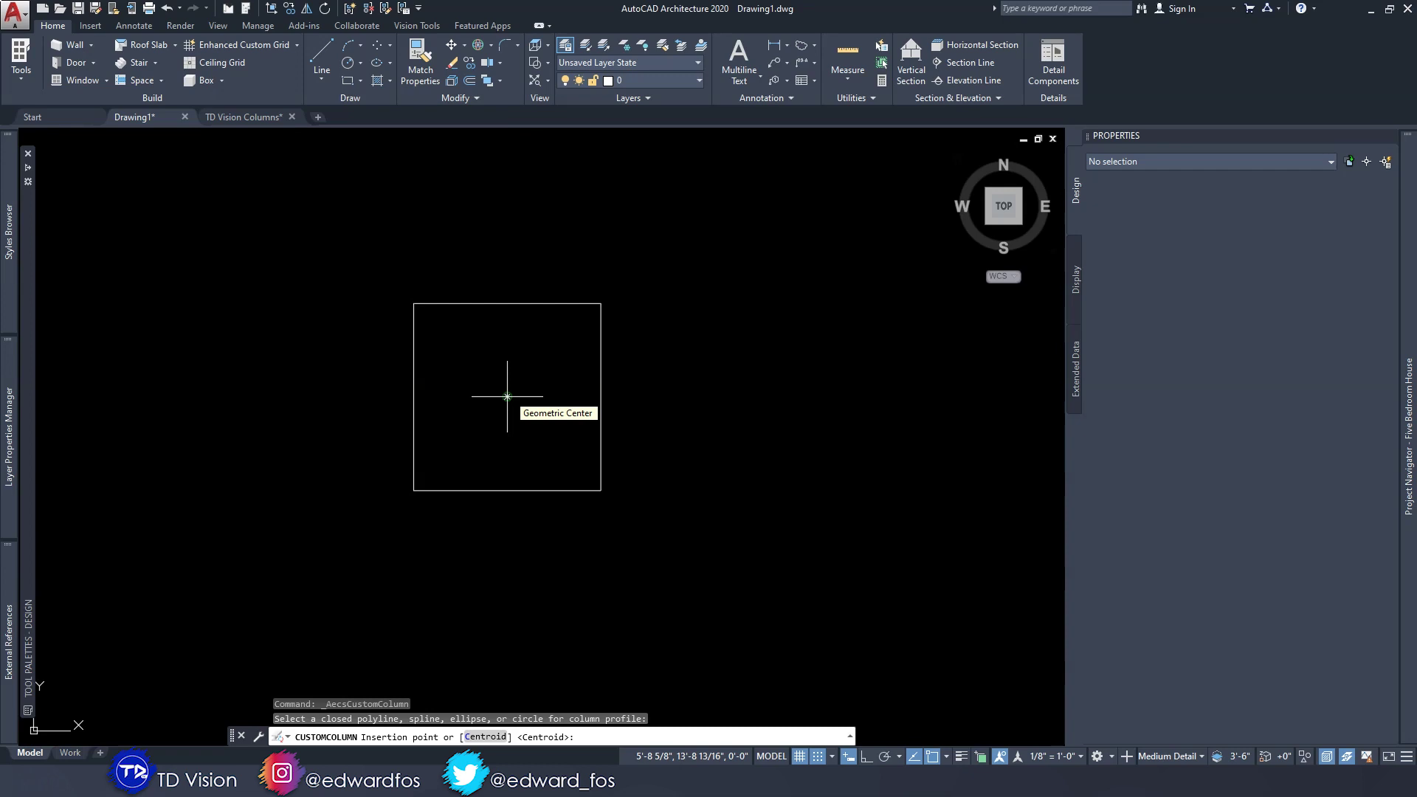
click(507, 397)
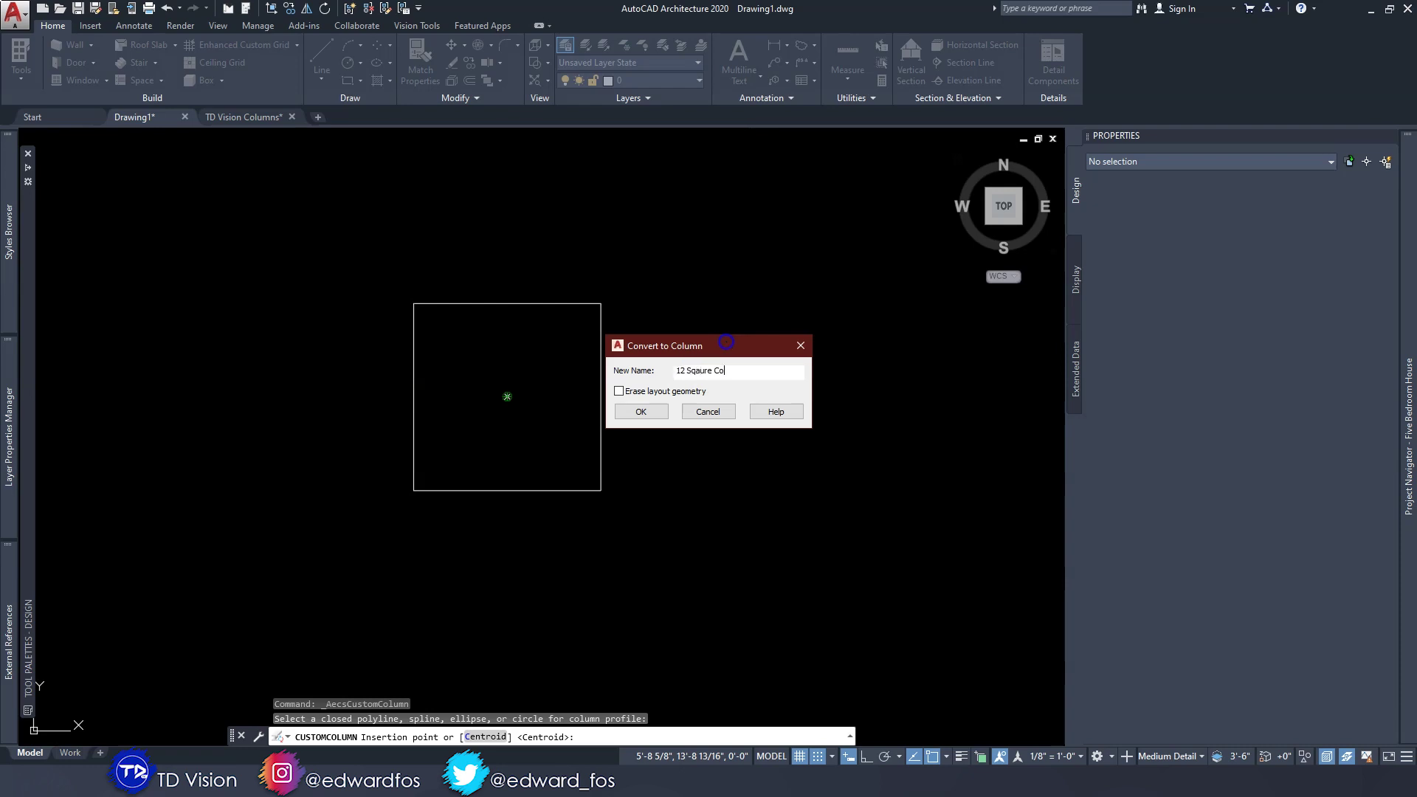
click(636, 393)
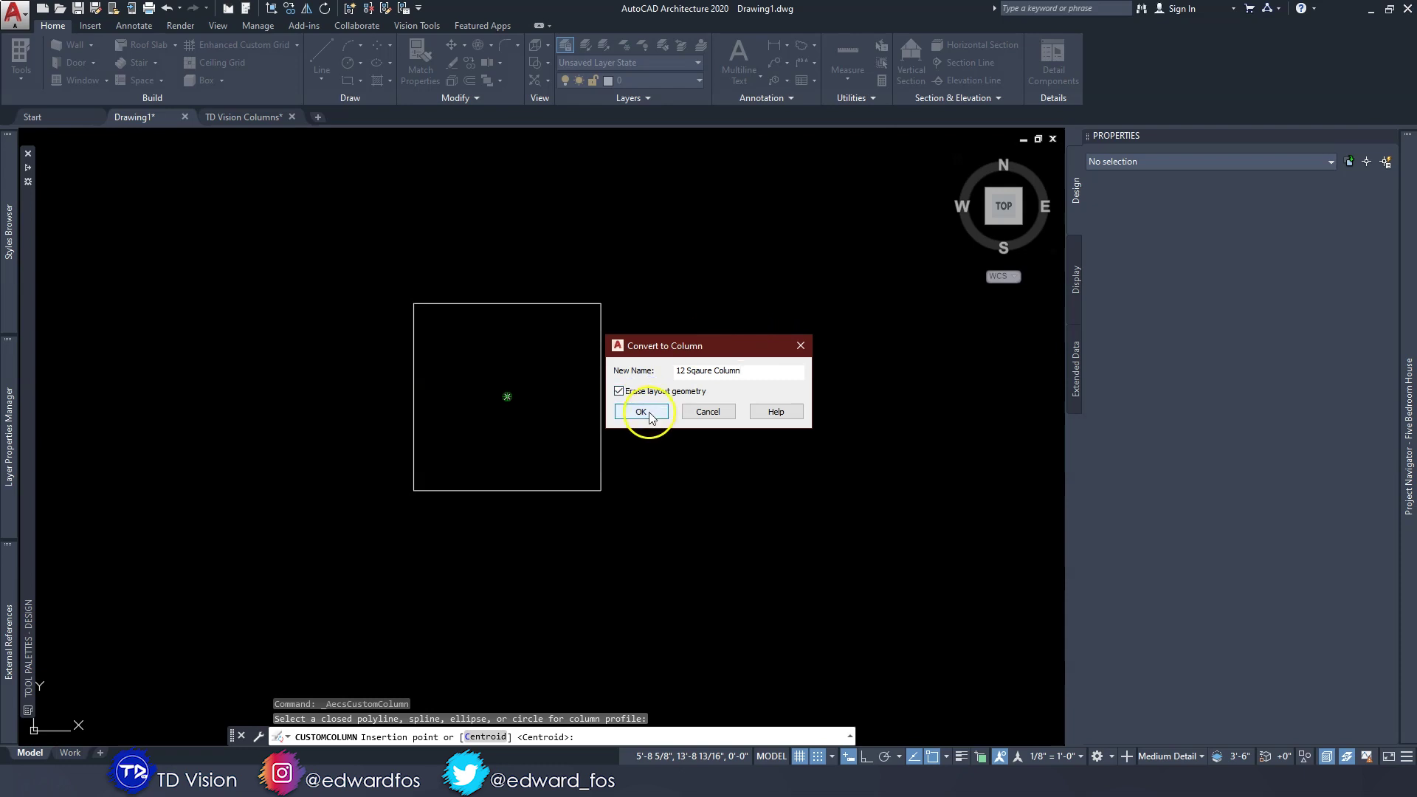
click(640, 412)
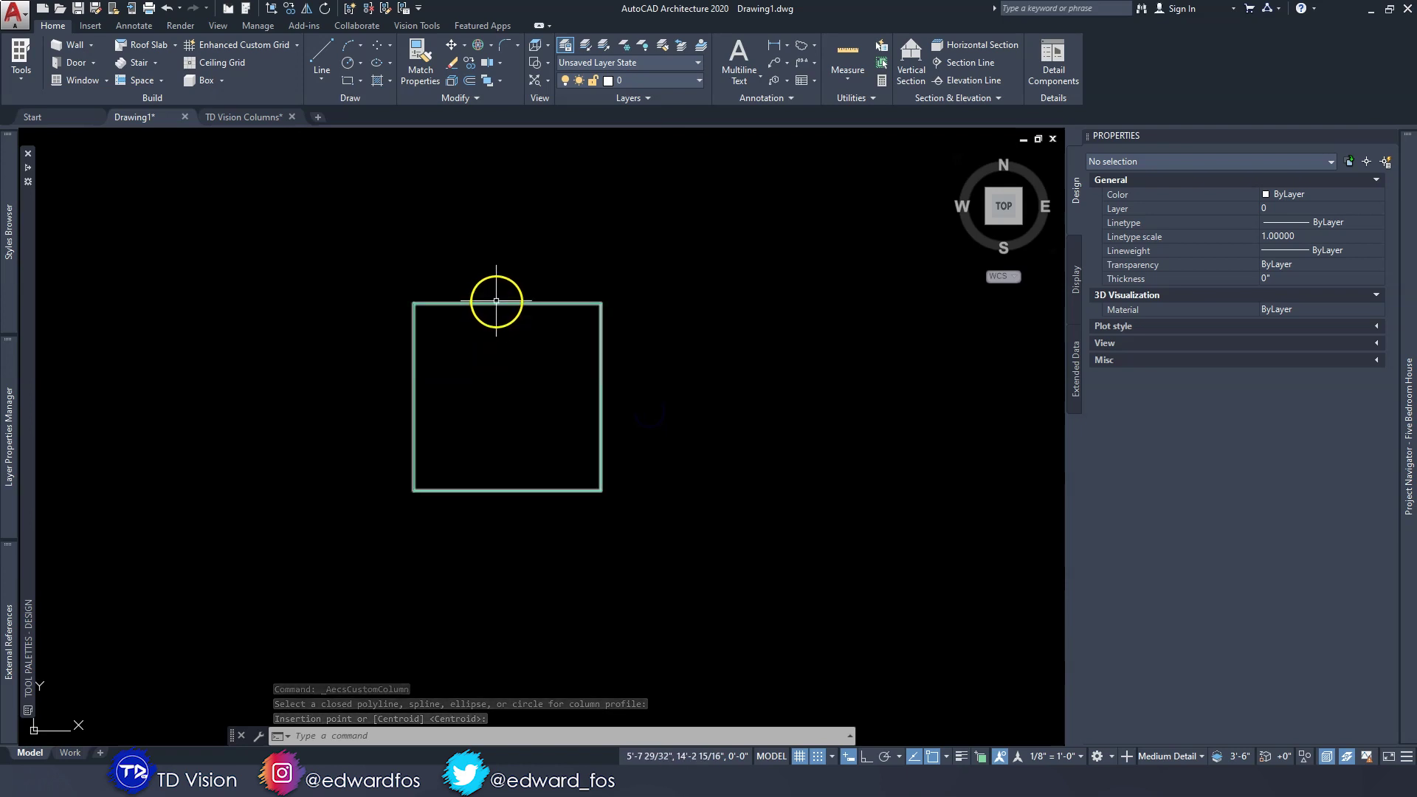
View the new square column in 3D from the southeast isometric direction
click(496, 301)
key(Escape)
click(495, 303)
scroll(599, 283, down, 3)
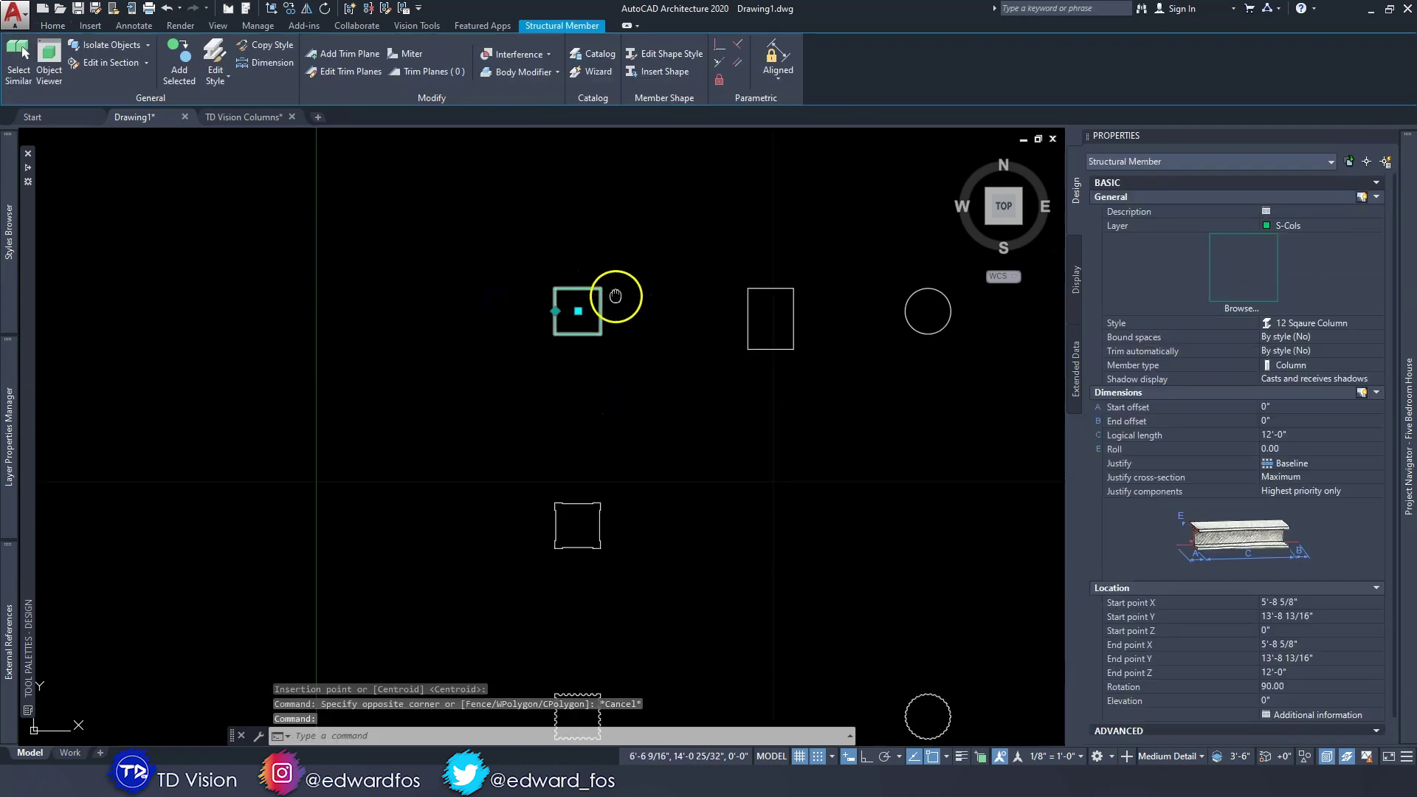
middle_drag(614, 294, 554, 308)
click(1020, 219)
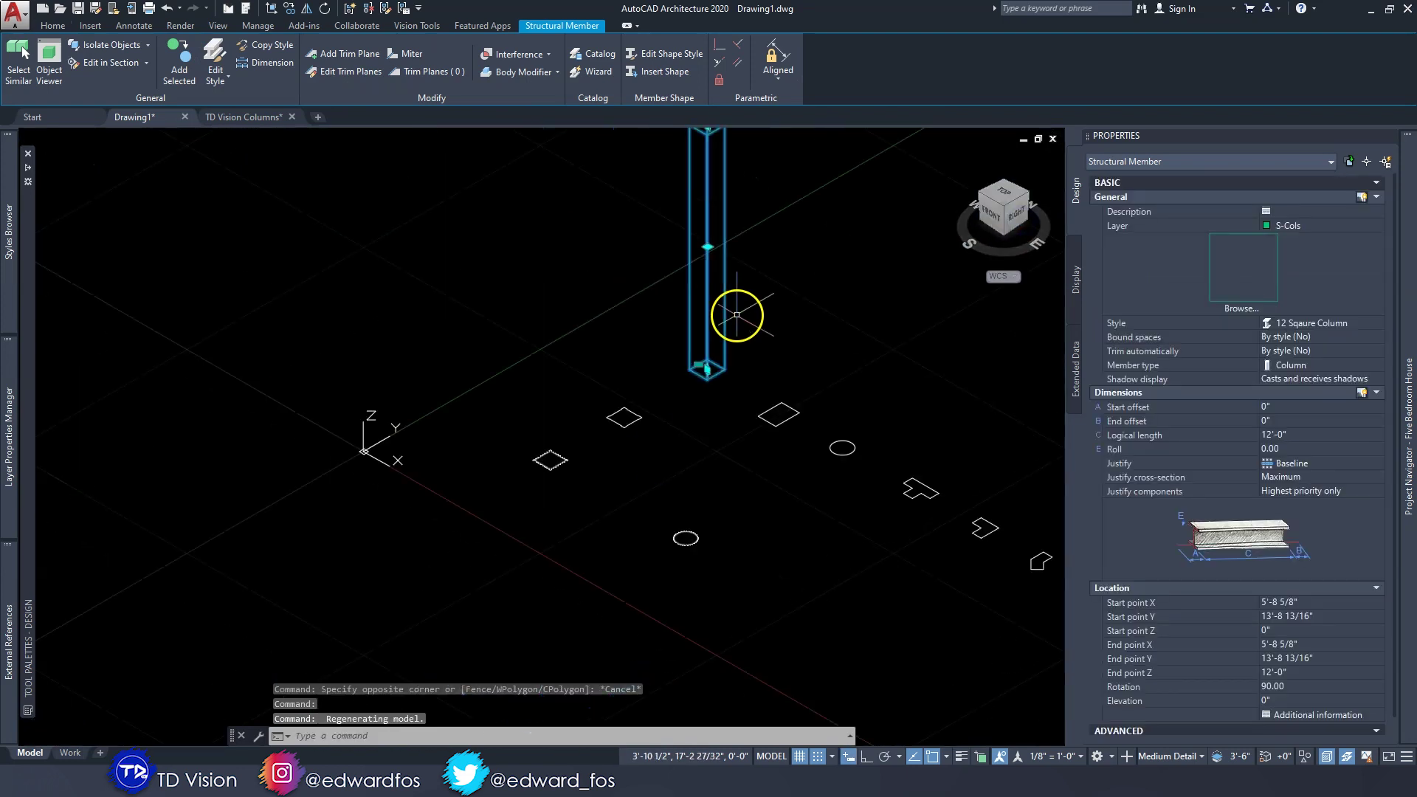
middle_drag(738, 310, 671, 408)
key(Escape)
key(Escape)
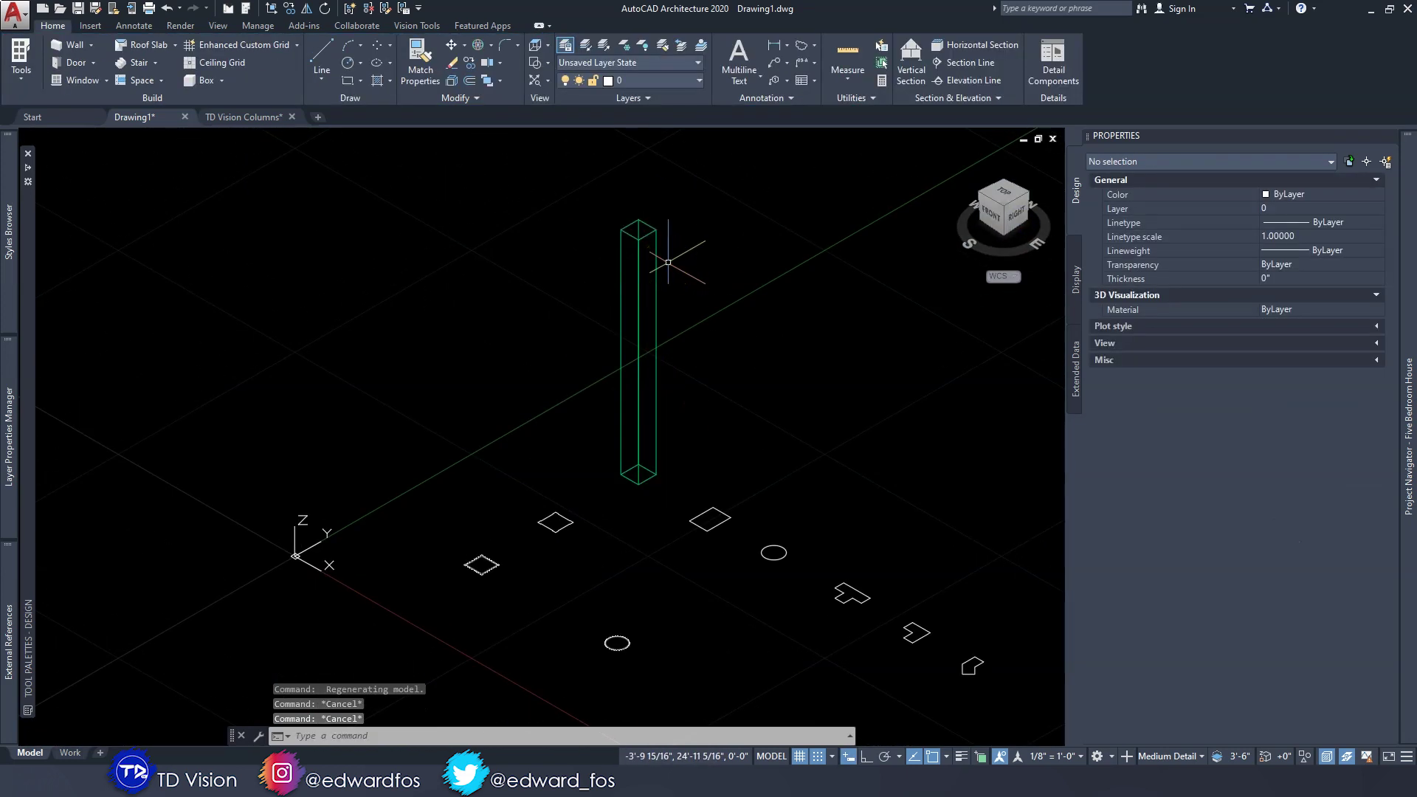
Set the logical length of the square column to 10'
scroll(668, 262, up, 2)
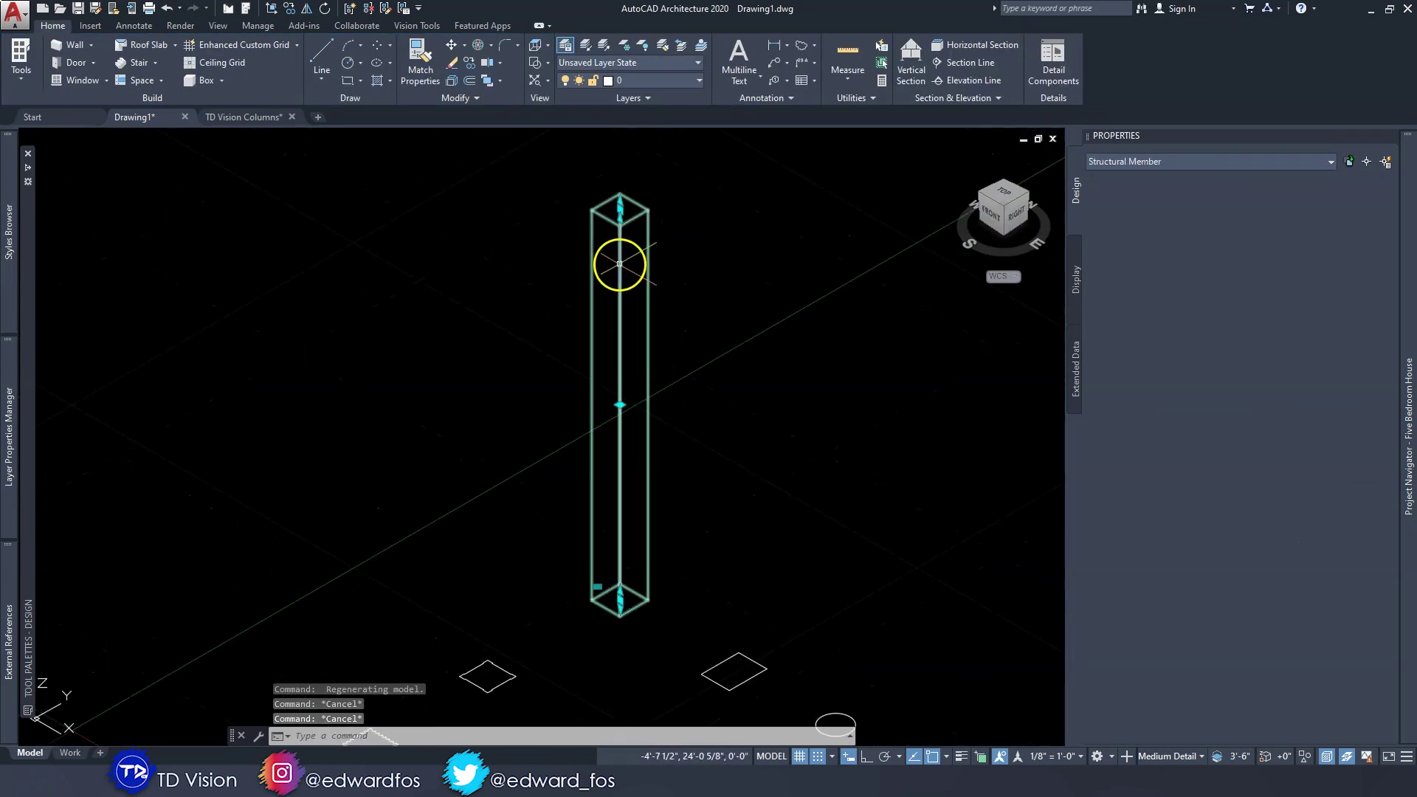
click(620, 259)
key(Escape)
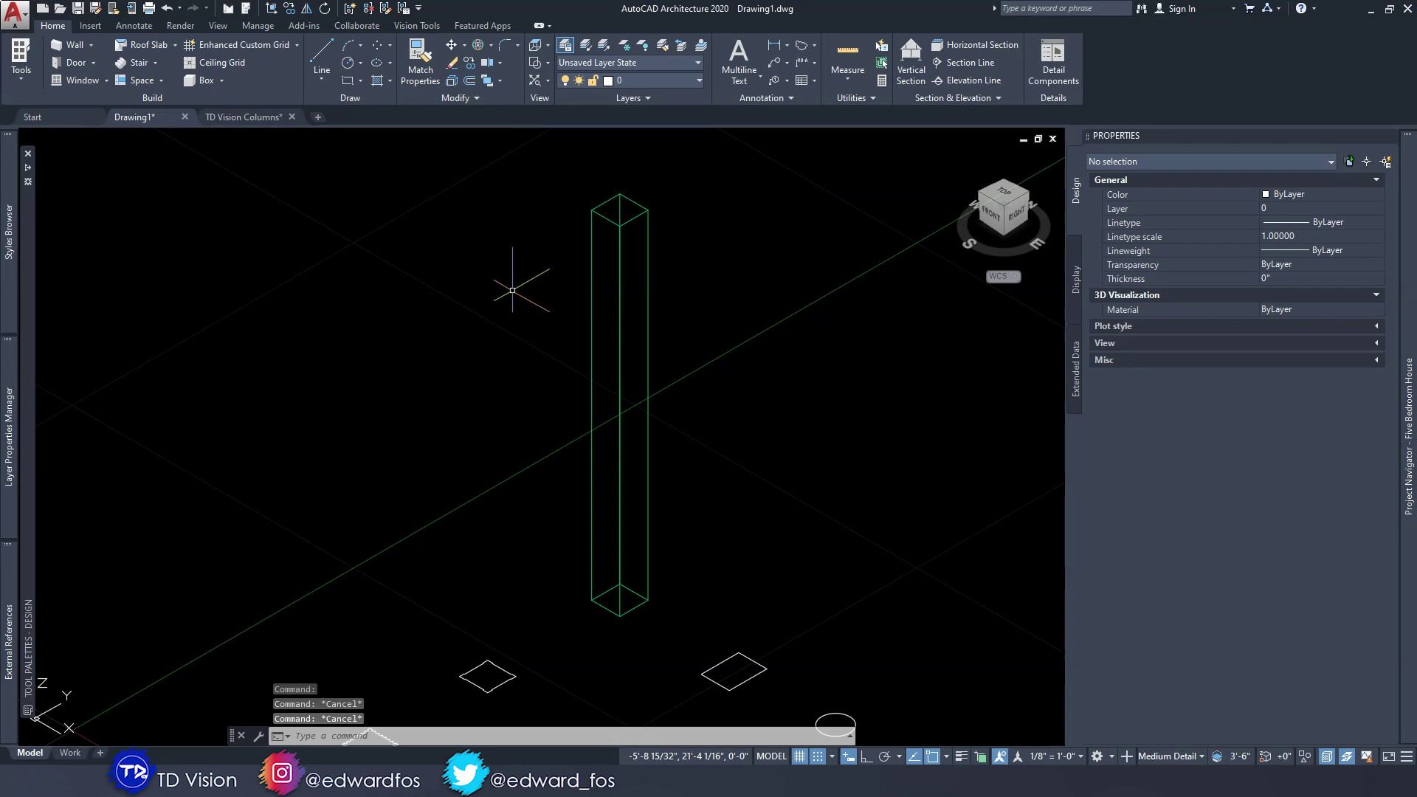
middle_drag(644, 271, 565, 256)
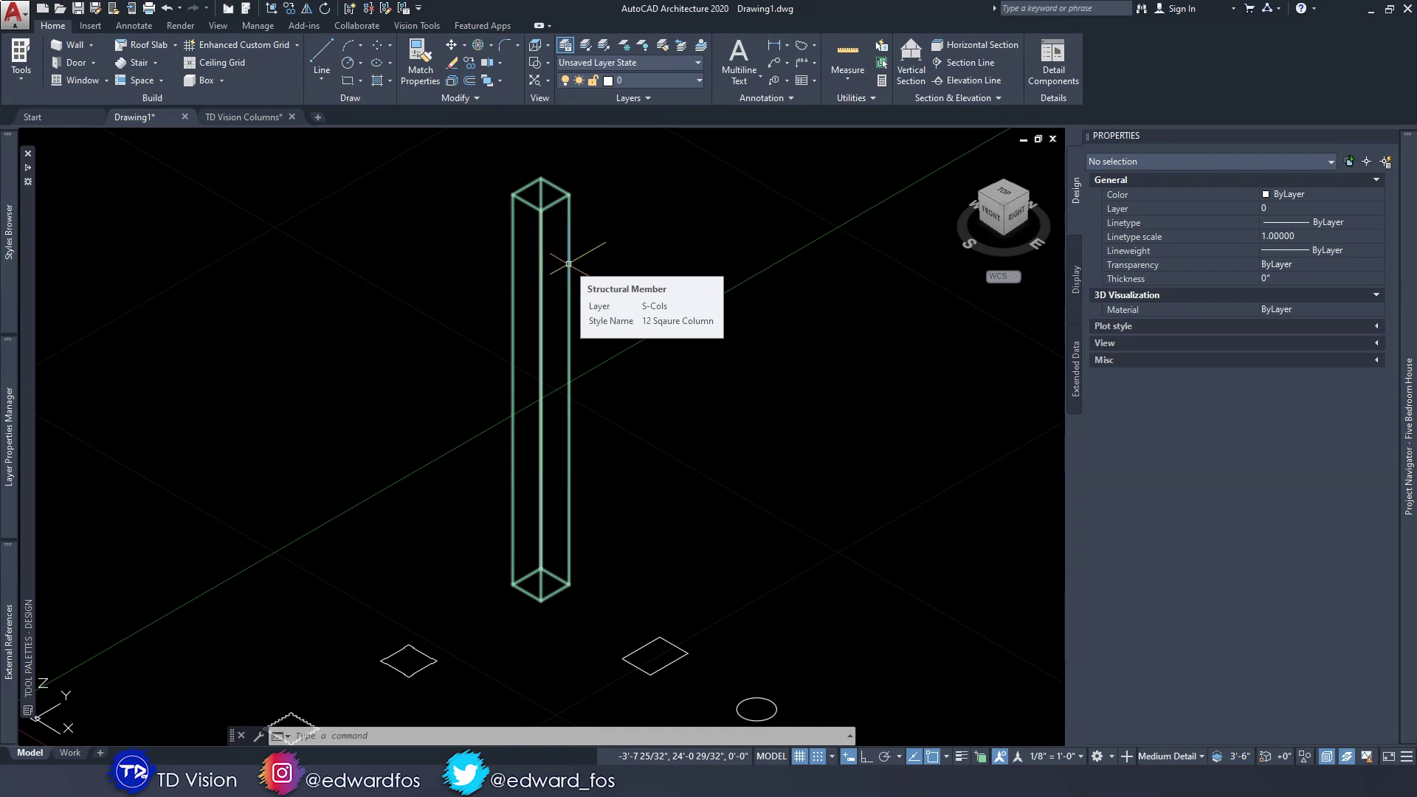
click(568, 263)
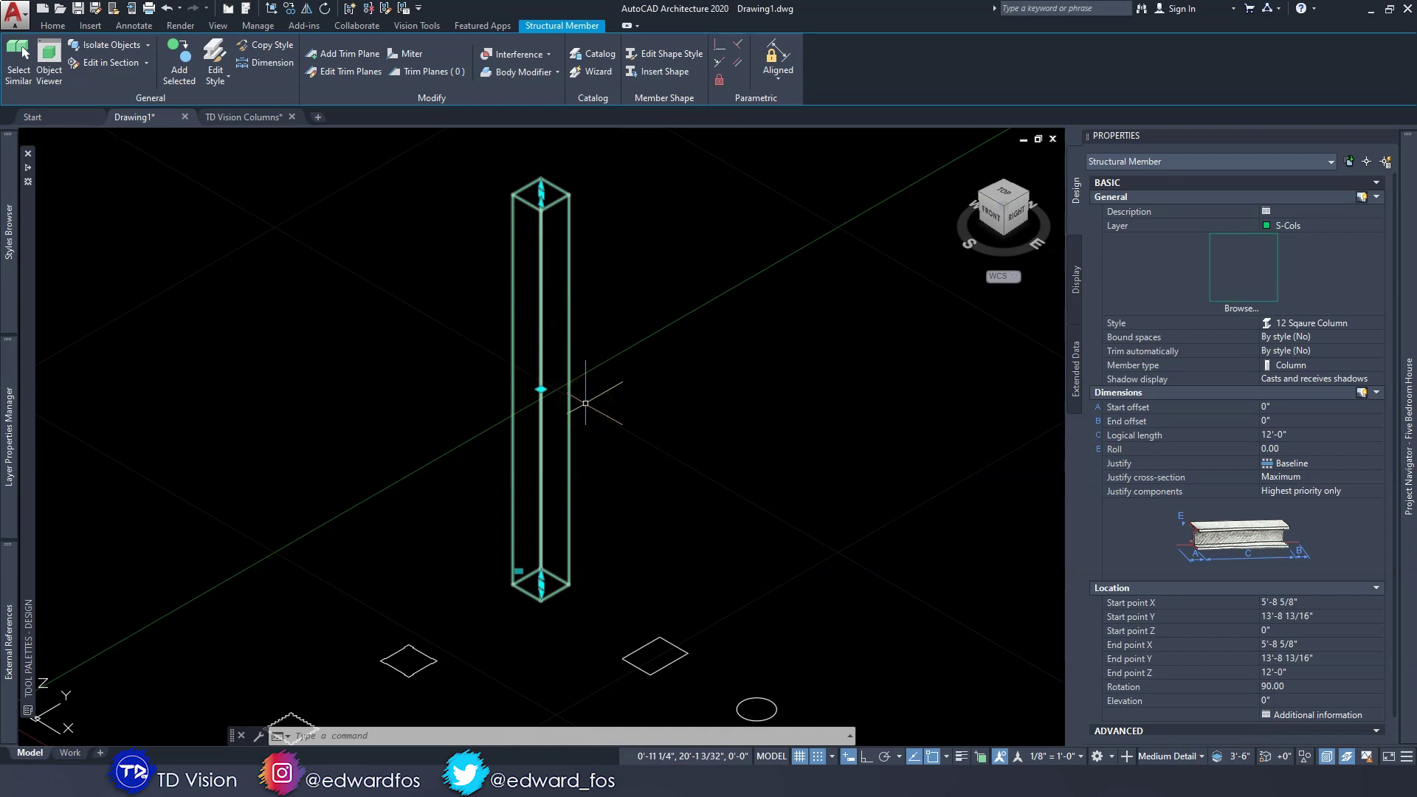
middle_drag(544, 118, 546, 140)
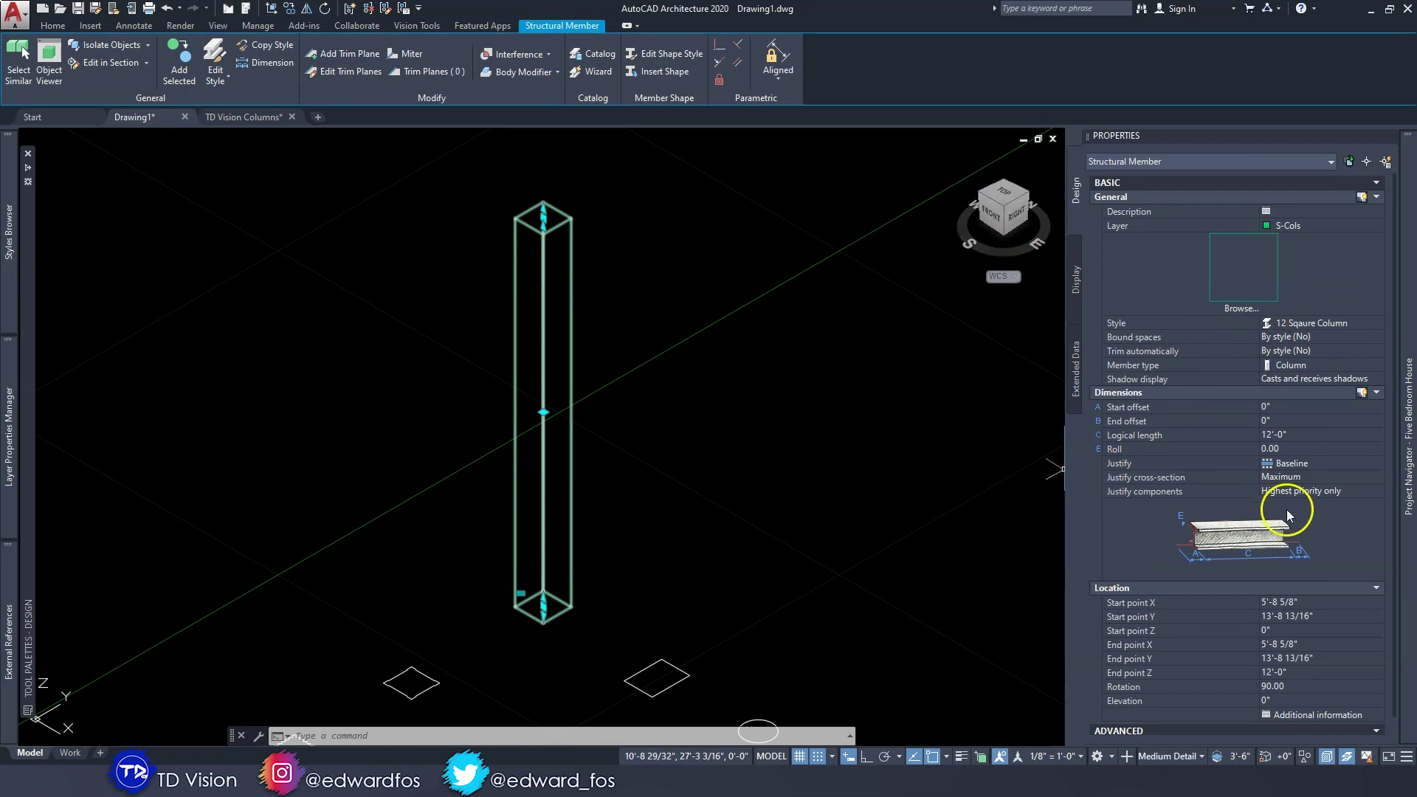
click(1307, 435)
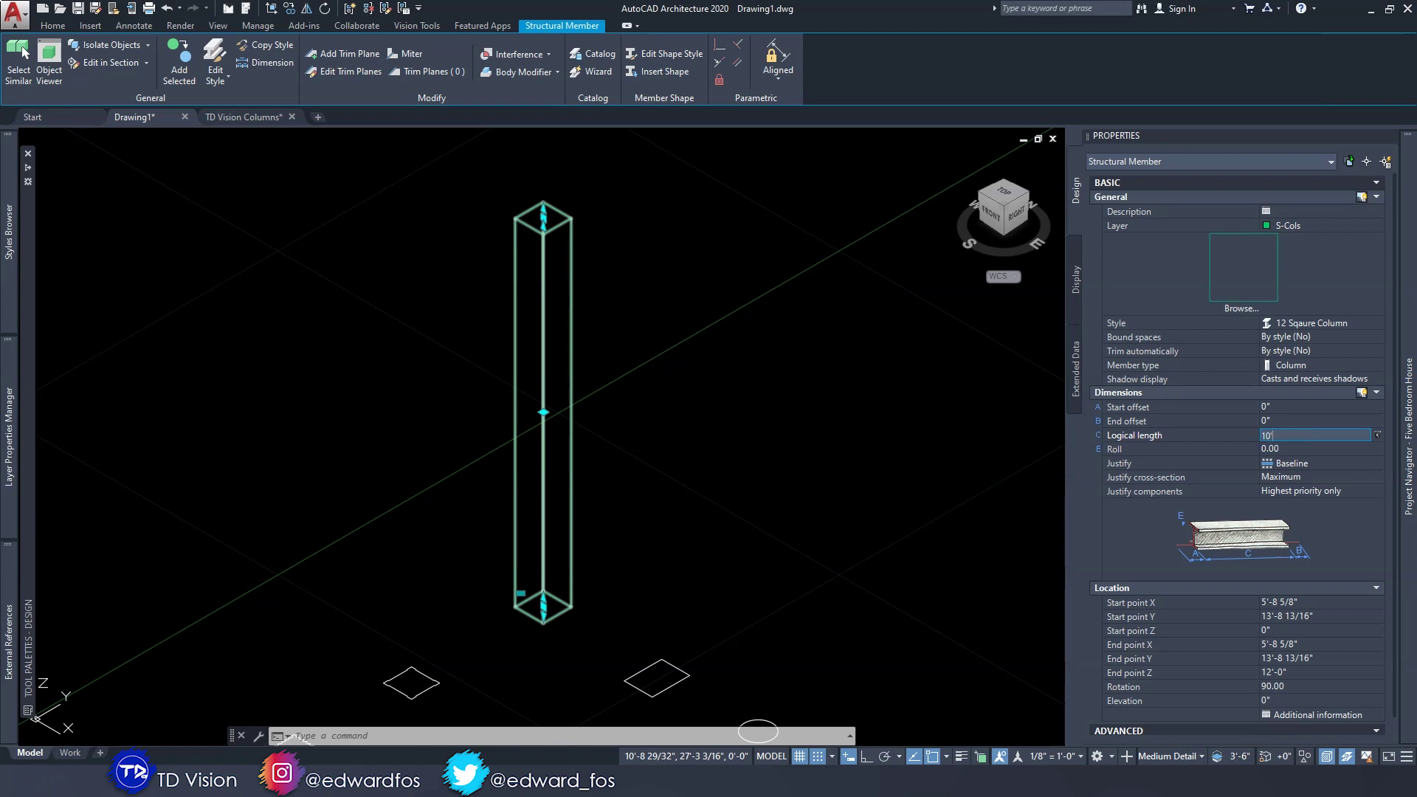
key(Tab)
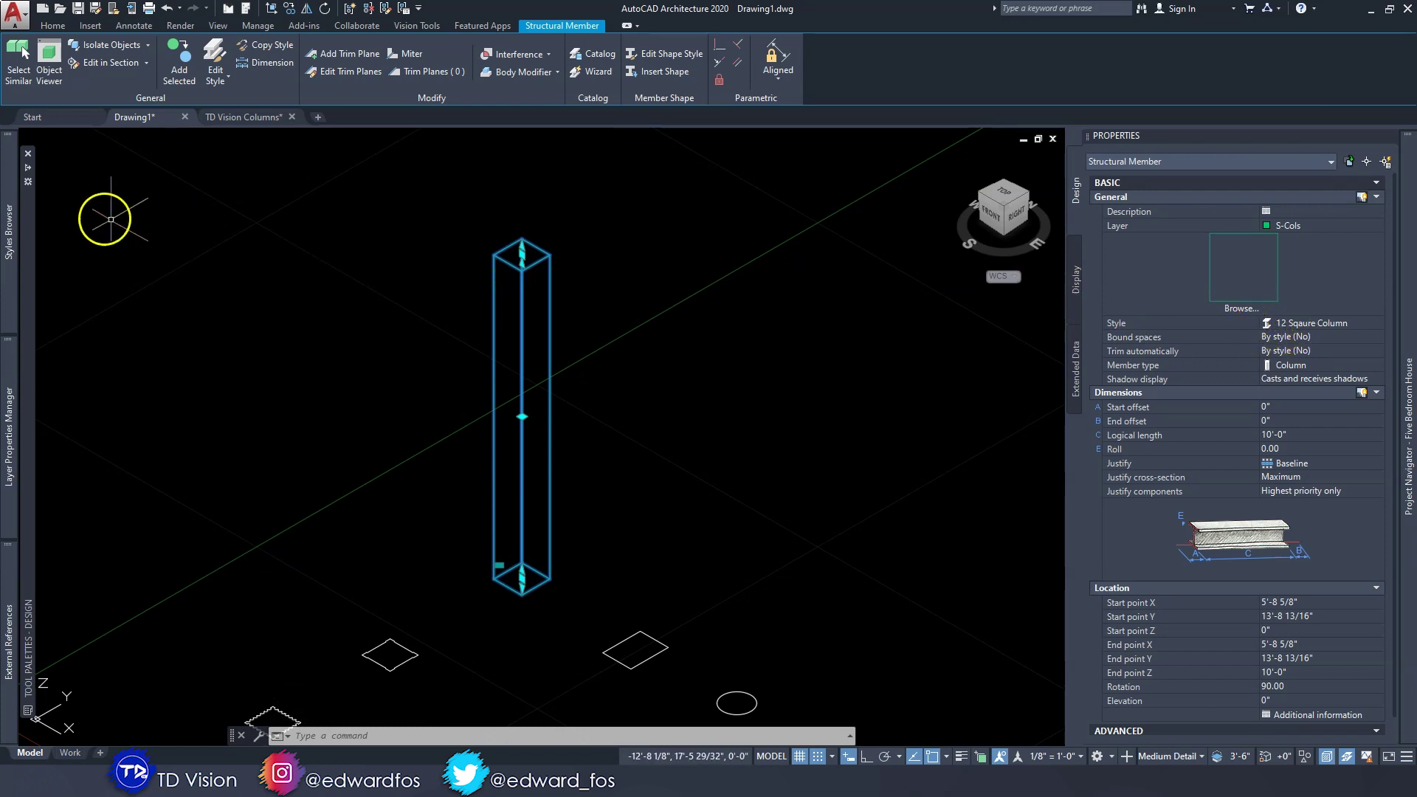
Preview the "12 Sqaure Column" style among the Structural Column styles in the Styles Browser
mouse_move(18, 205)
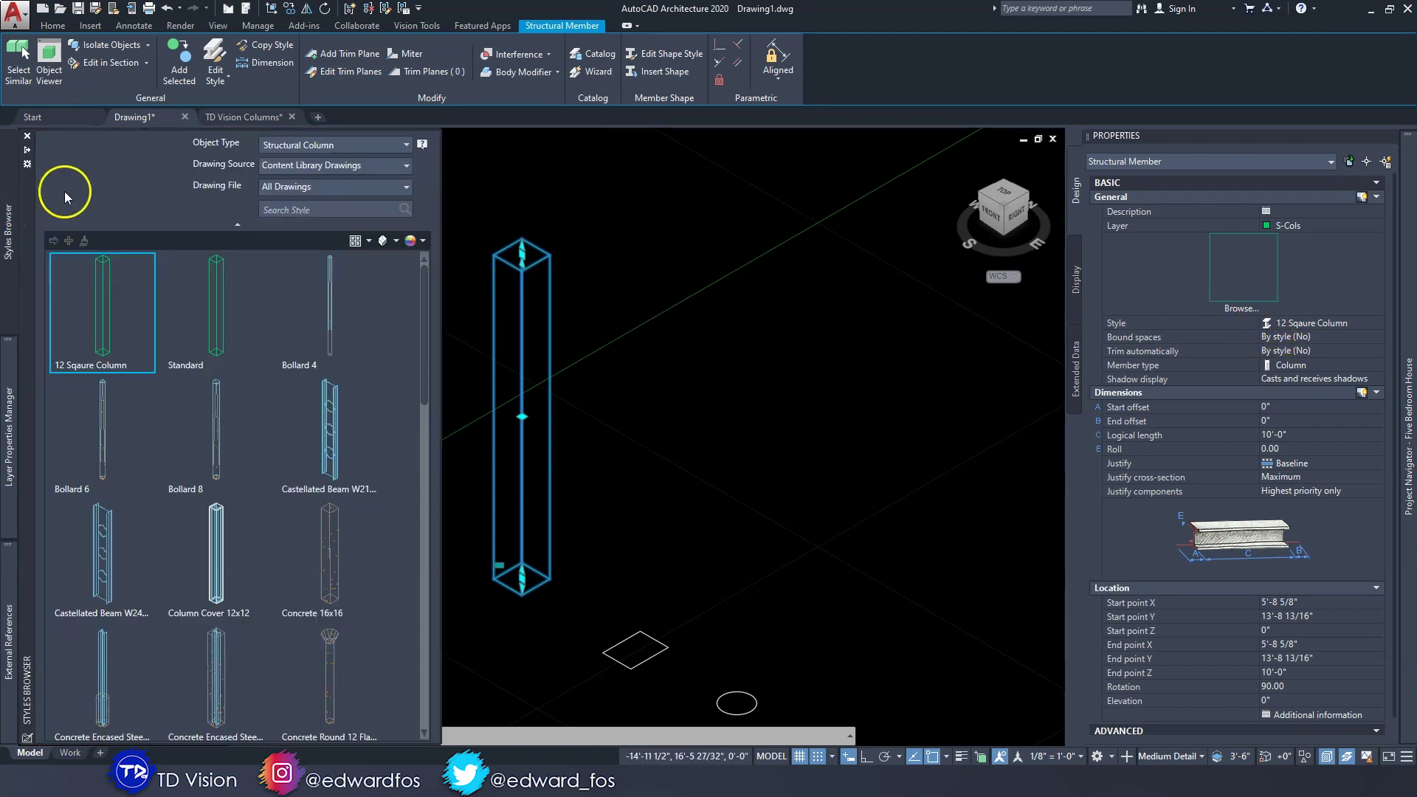
click(299, 146)
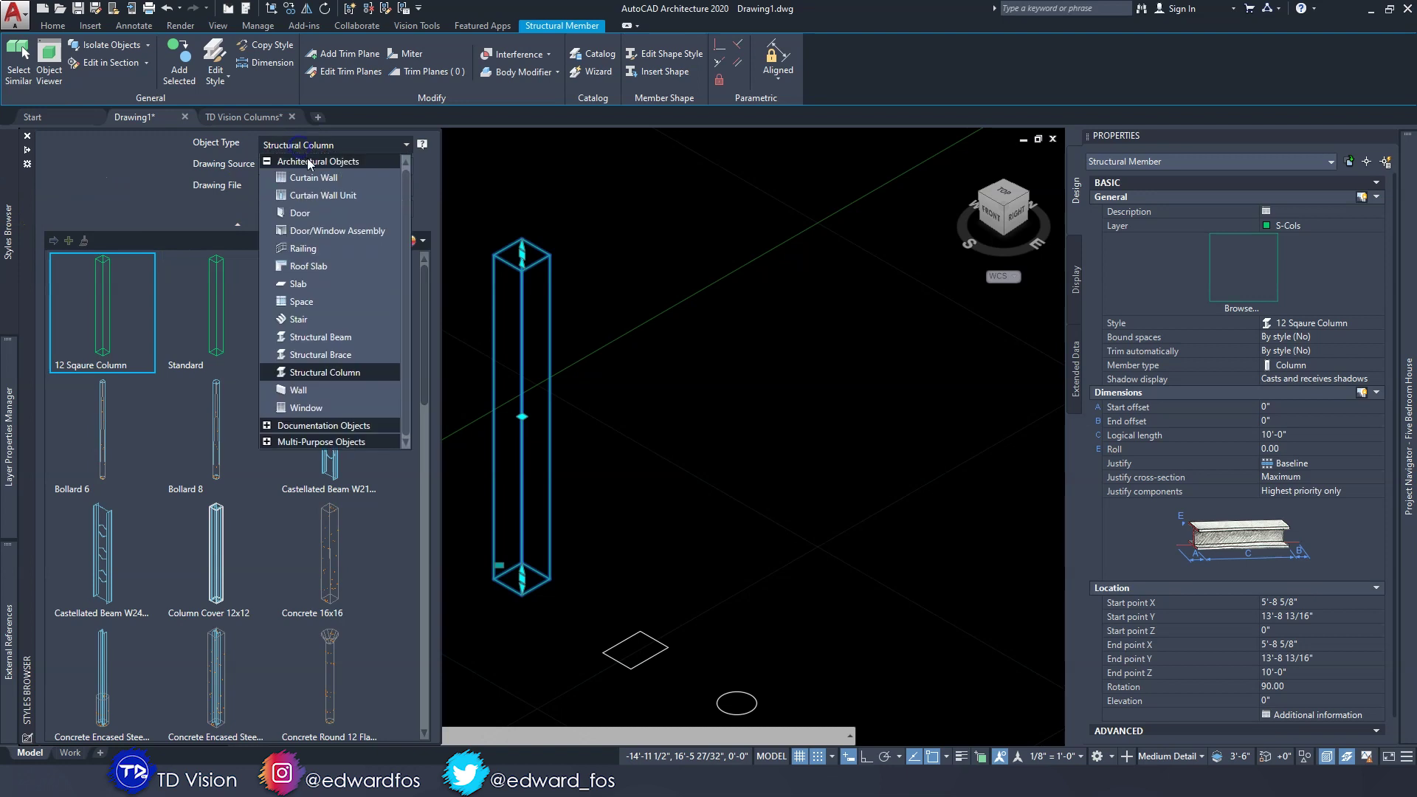
click(324, 376)
click(101, 339)
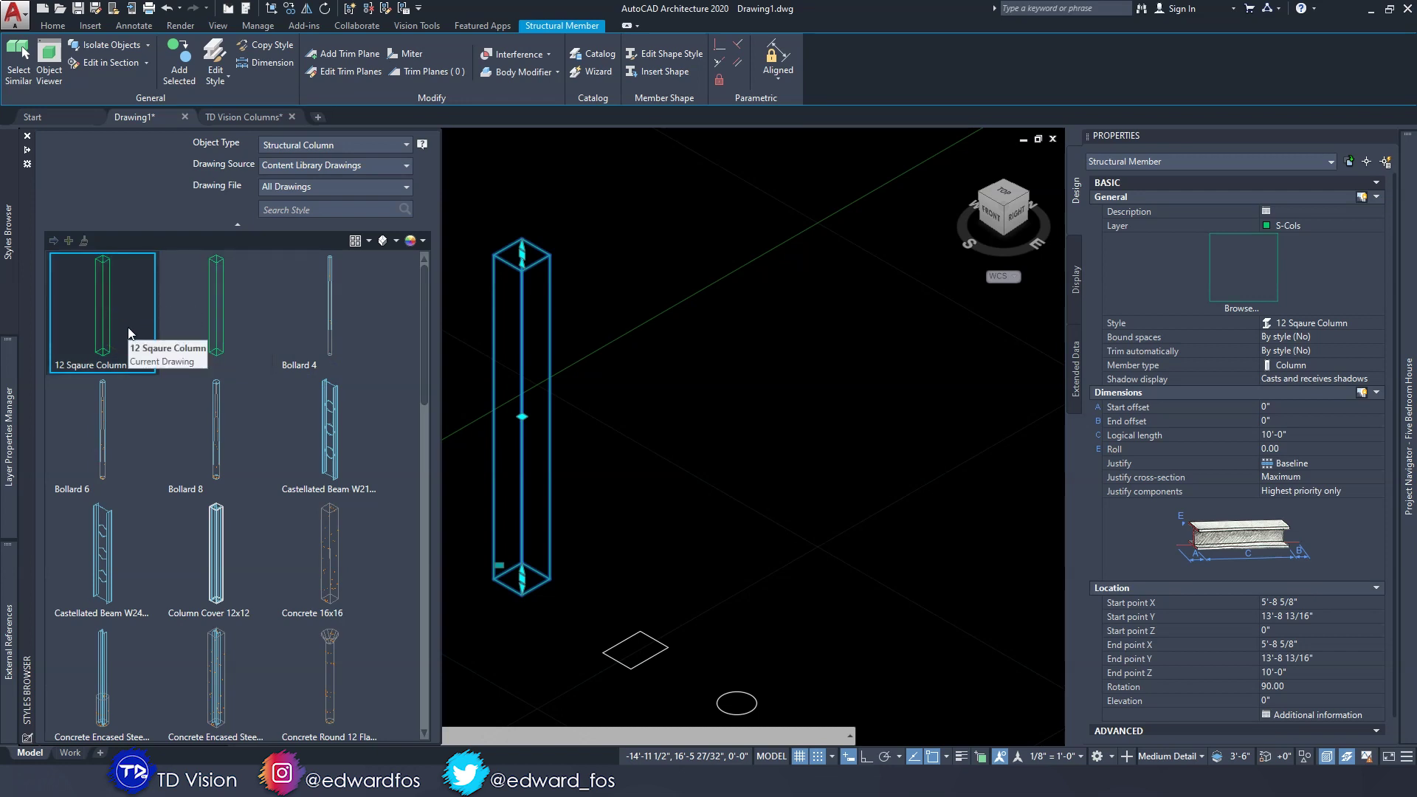
mouse_move(128, 333)
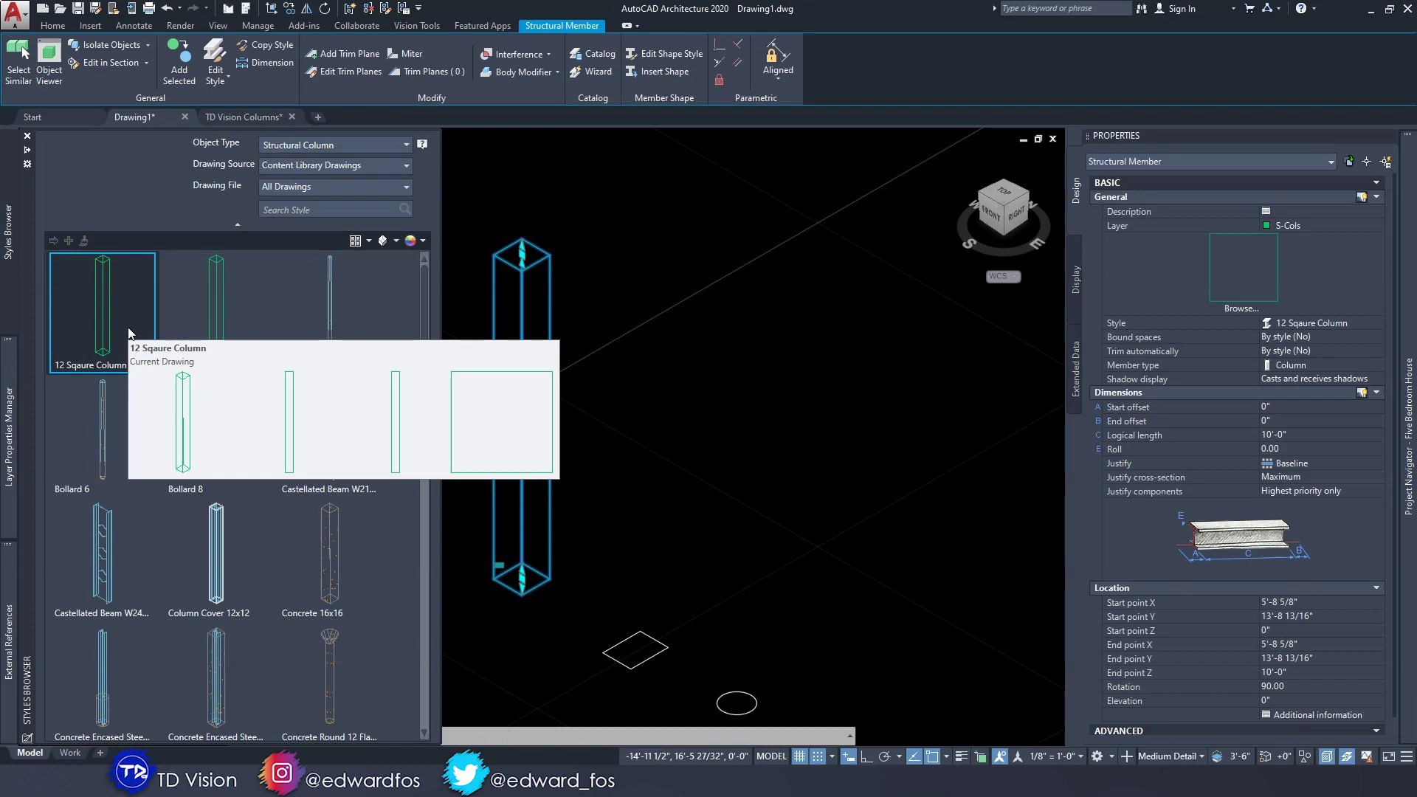
key(Escape)
key(Escape)
Switch to the TD Vision Columns drawing and view its columns in 3D with the Shaded visual style
scroll(670, 405, down, 5)
scroll(670, 451, up, 5)
middle_drag(670, 451, 591, 398)
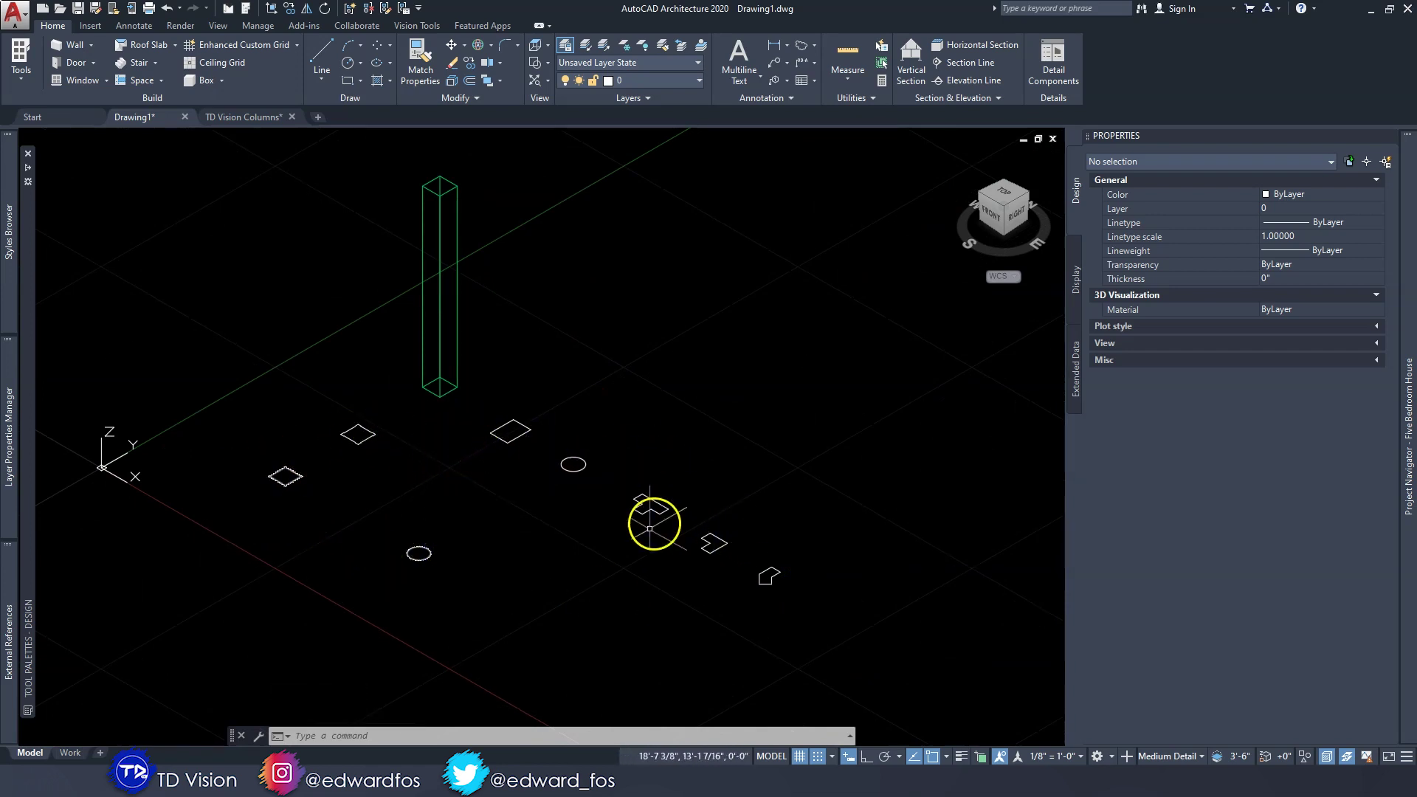
click(247, 118)
click(1020, 222)
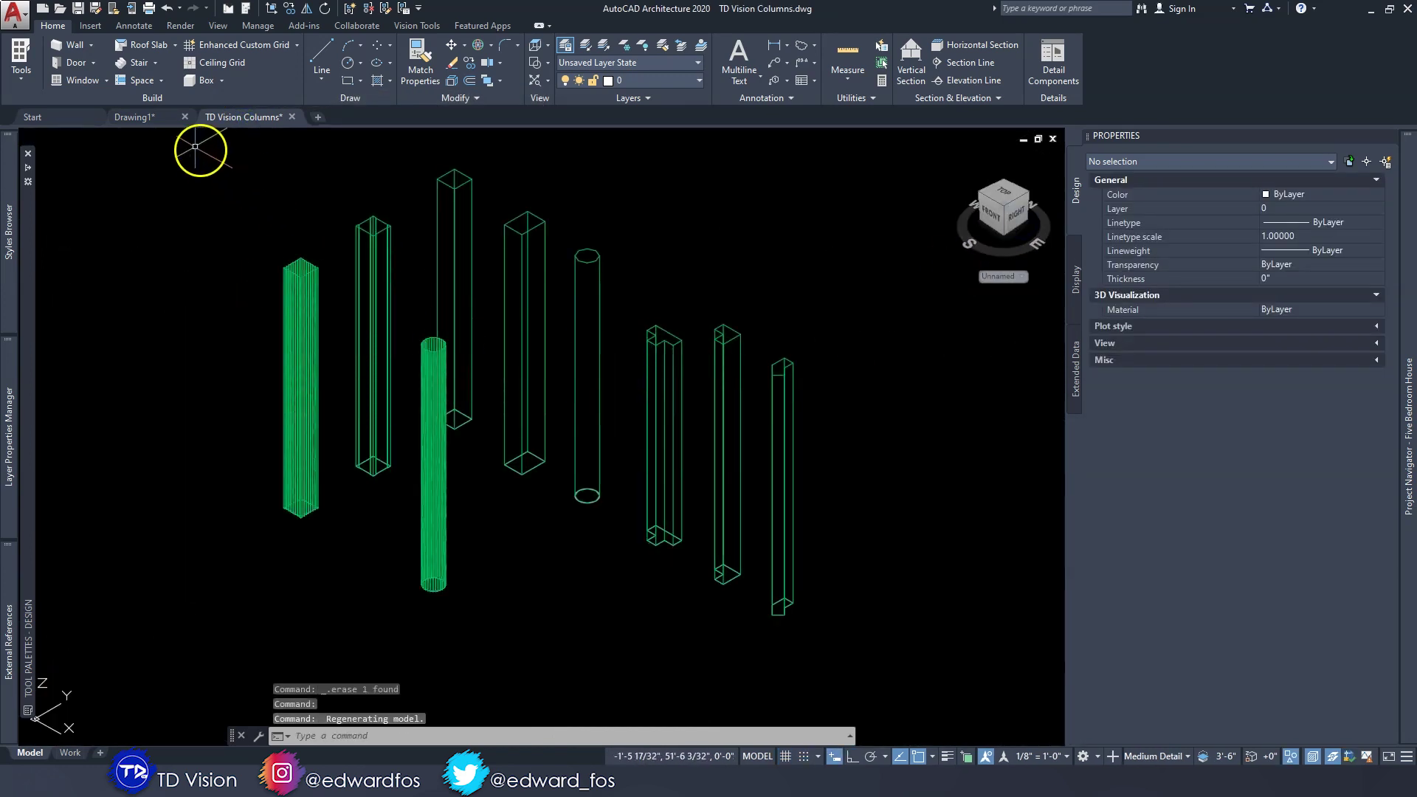
click(117, 138)
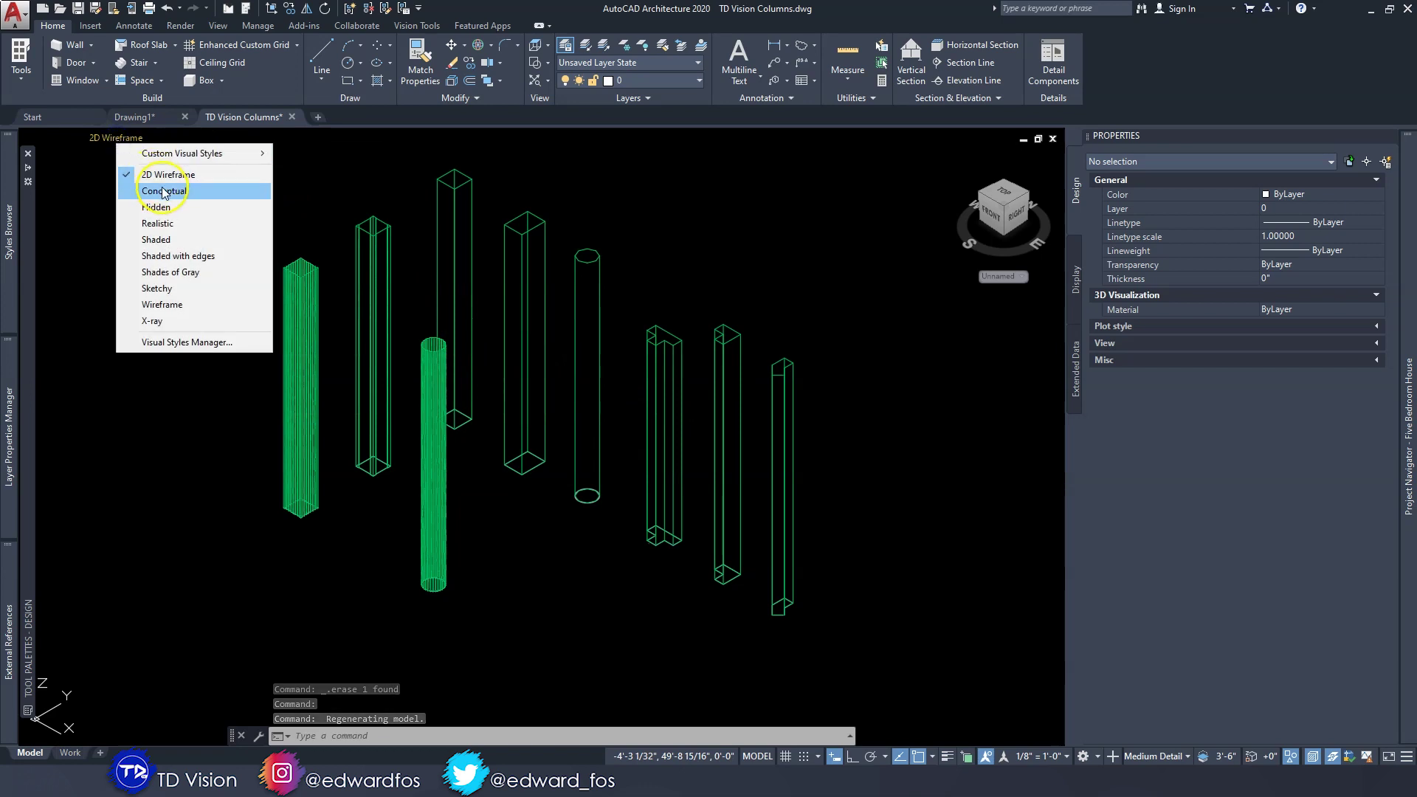
click(162, 240)
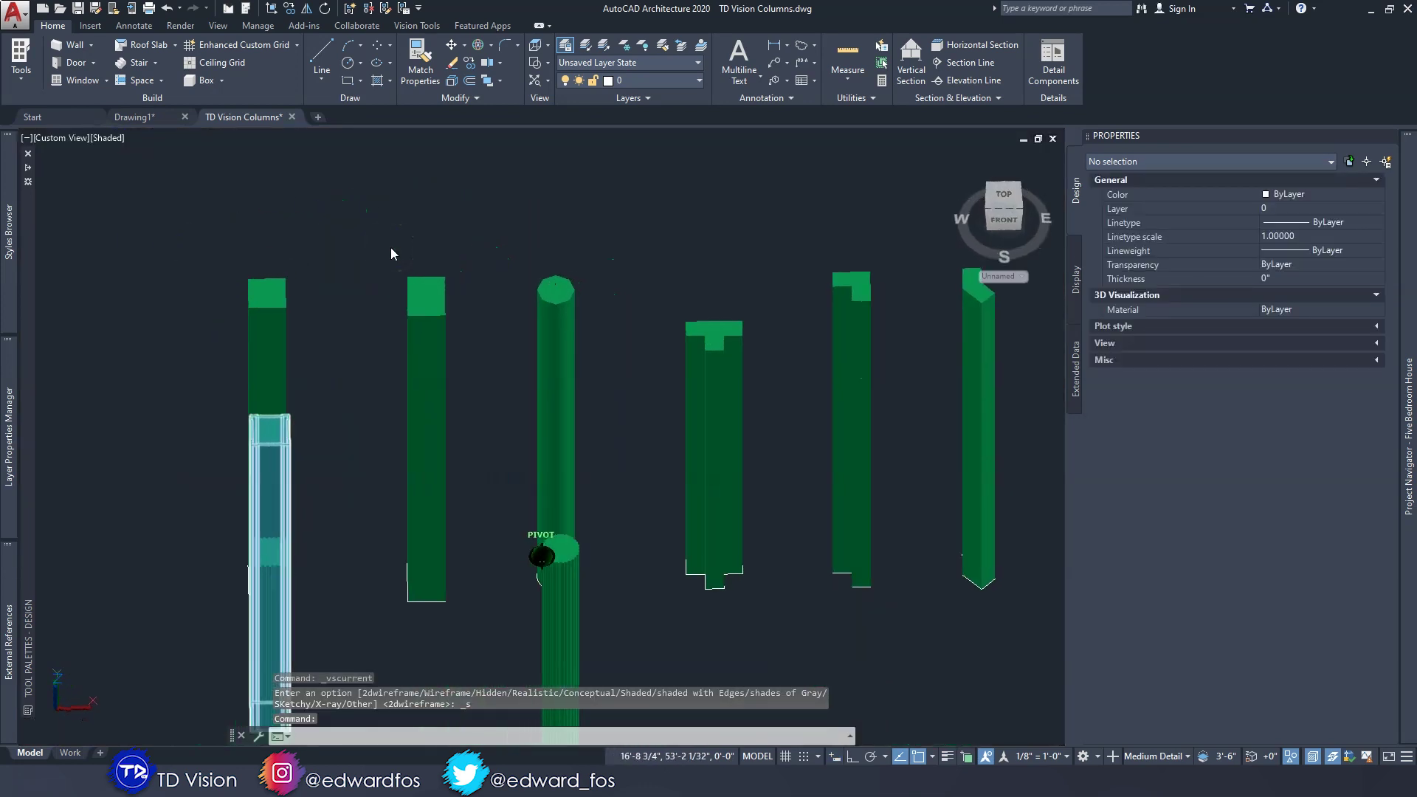
shift+middle_drag(391, 246, 393, 248)
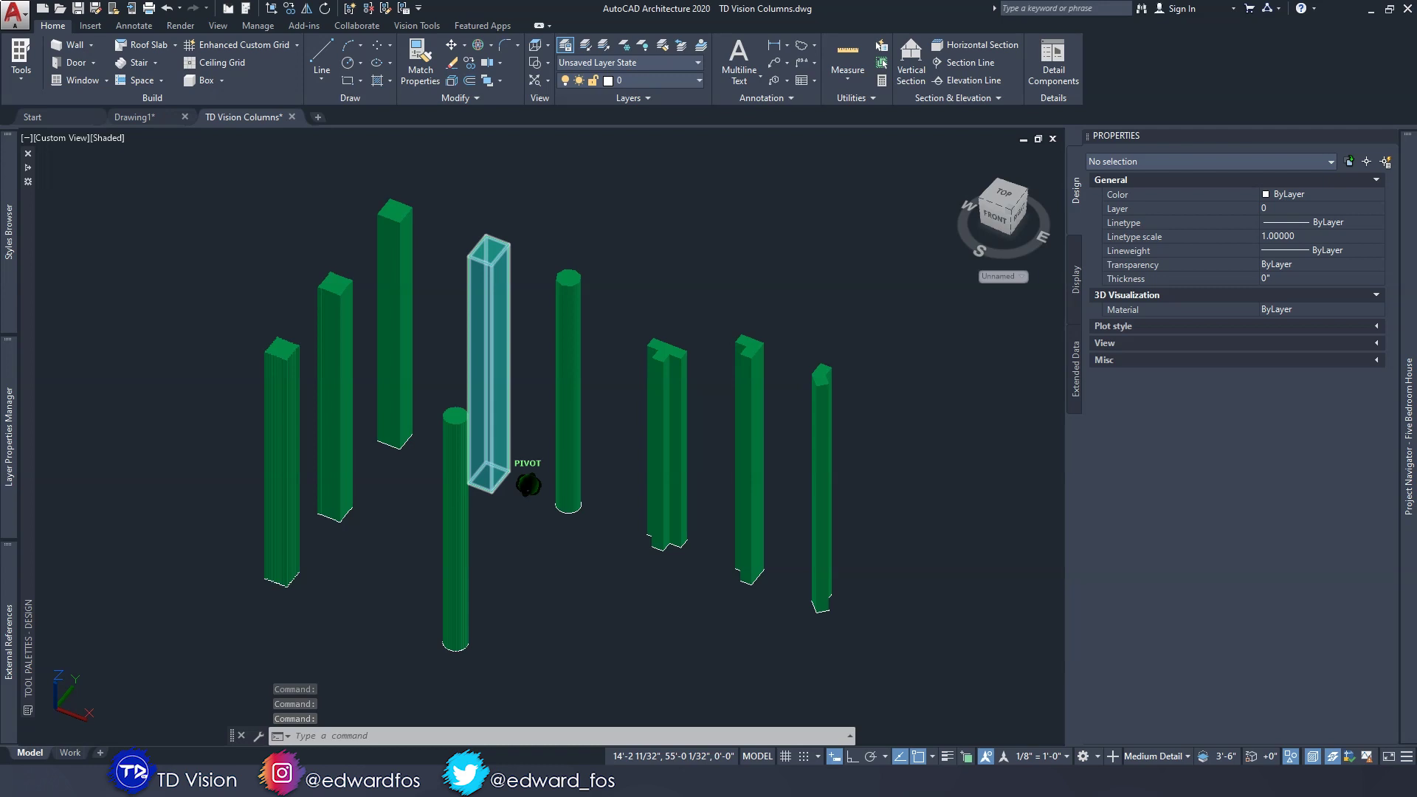
key(Escape)
key(Escape)
key(Escape)
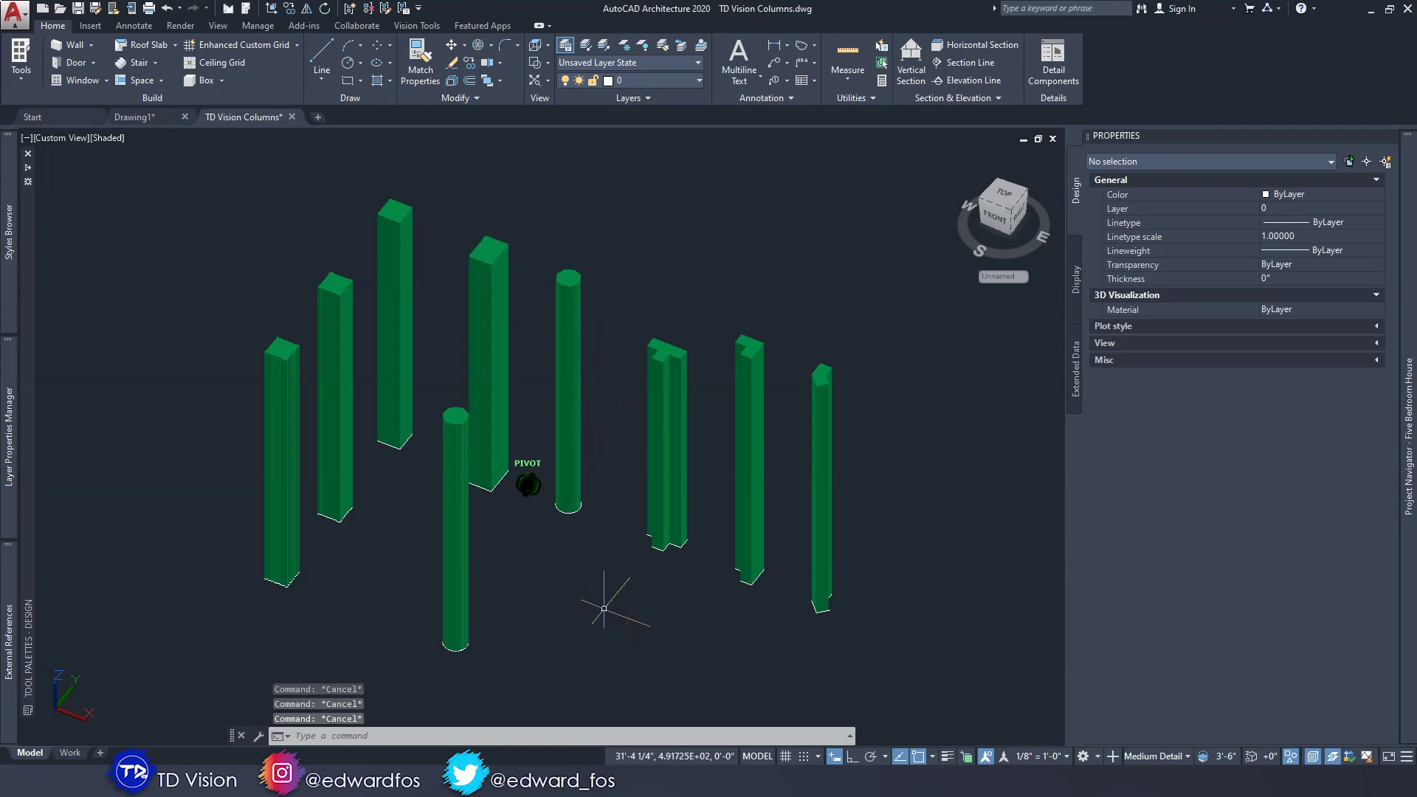
middle_drag(603, 608, 598, 590)
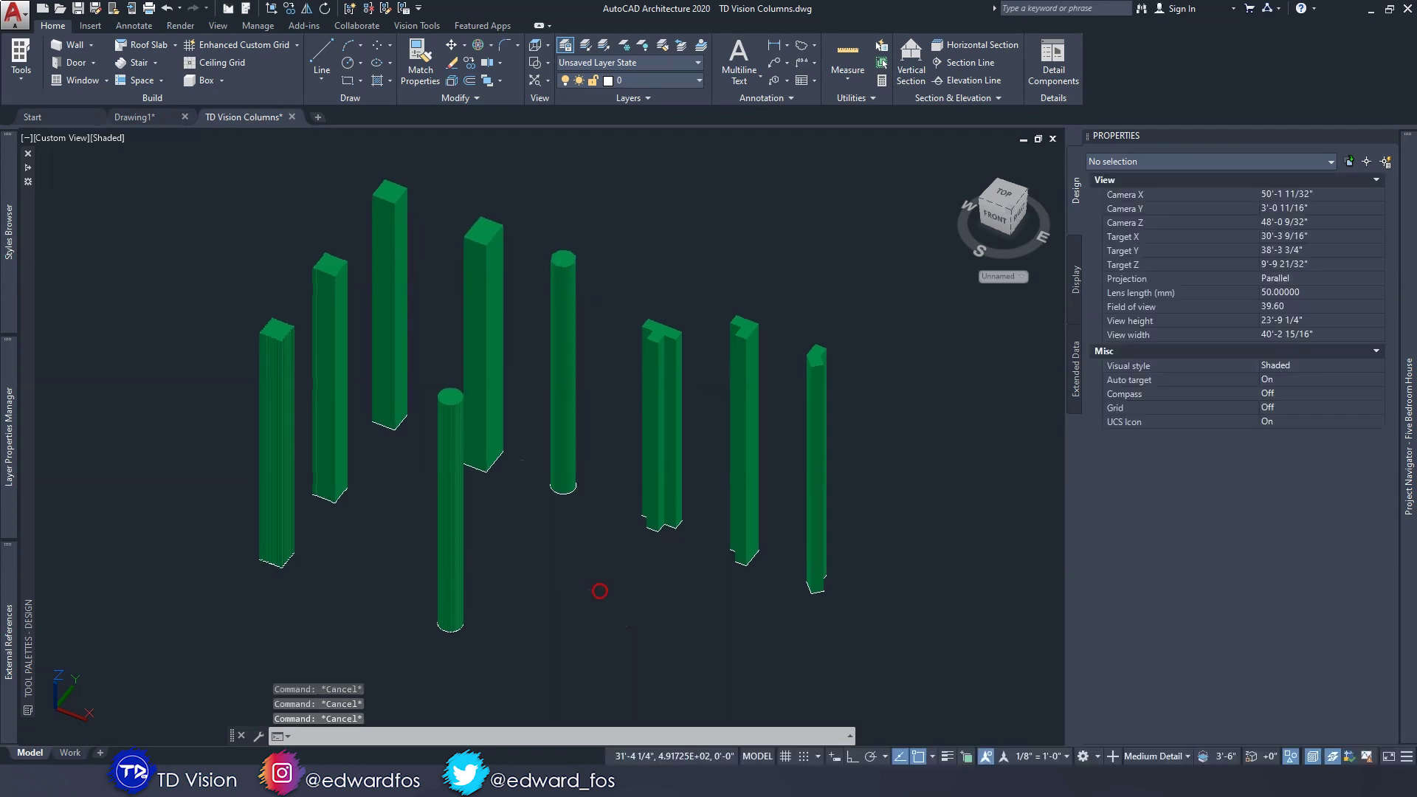
Replace the current object isolation with one of only the two detailed pedestal columns, and view them from the front
click(1291, 757)
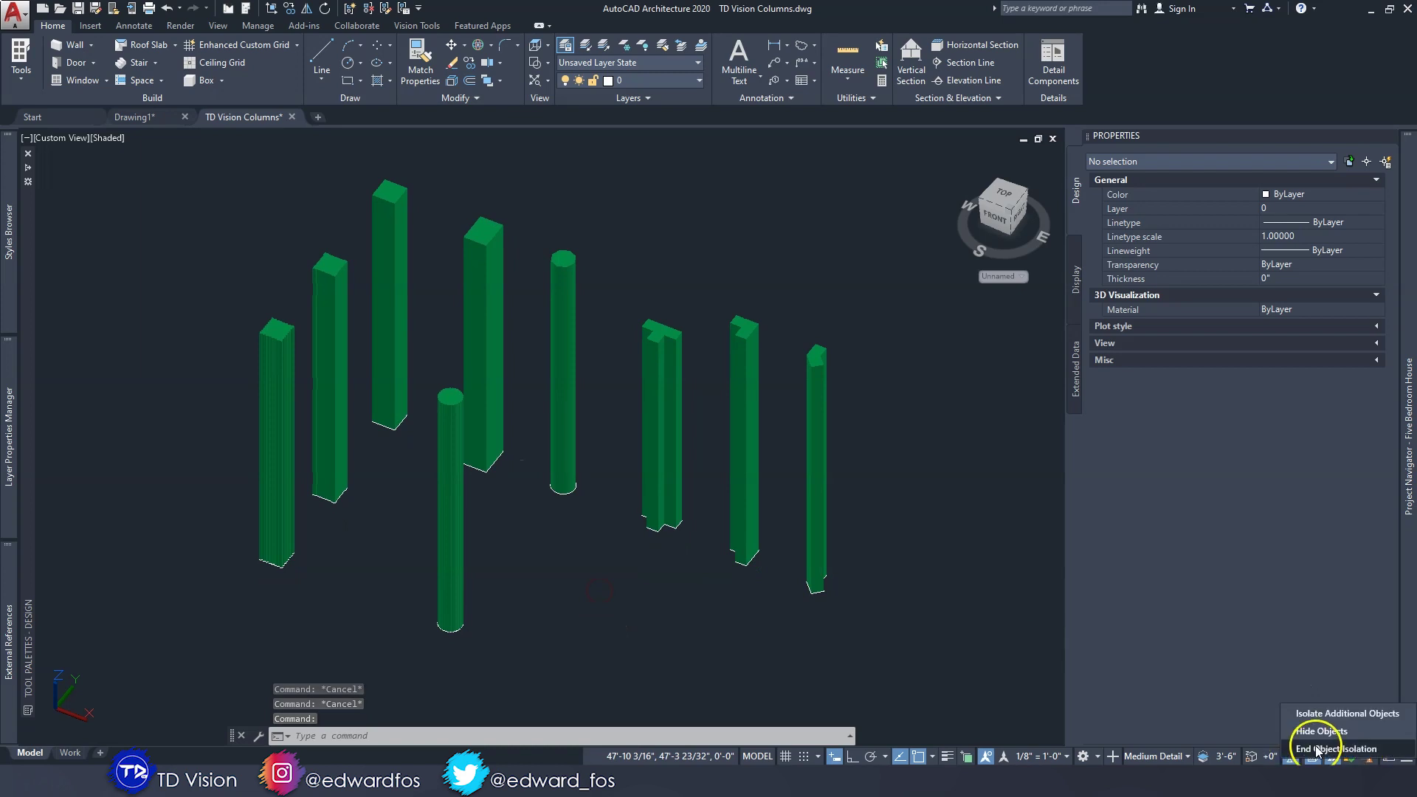
click(1351, 749)
click(438, 521)
click(265, 488)
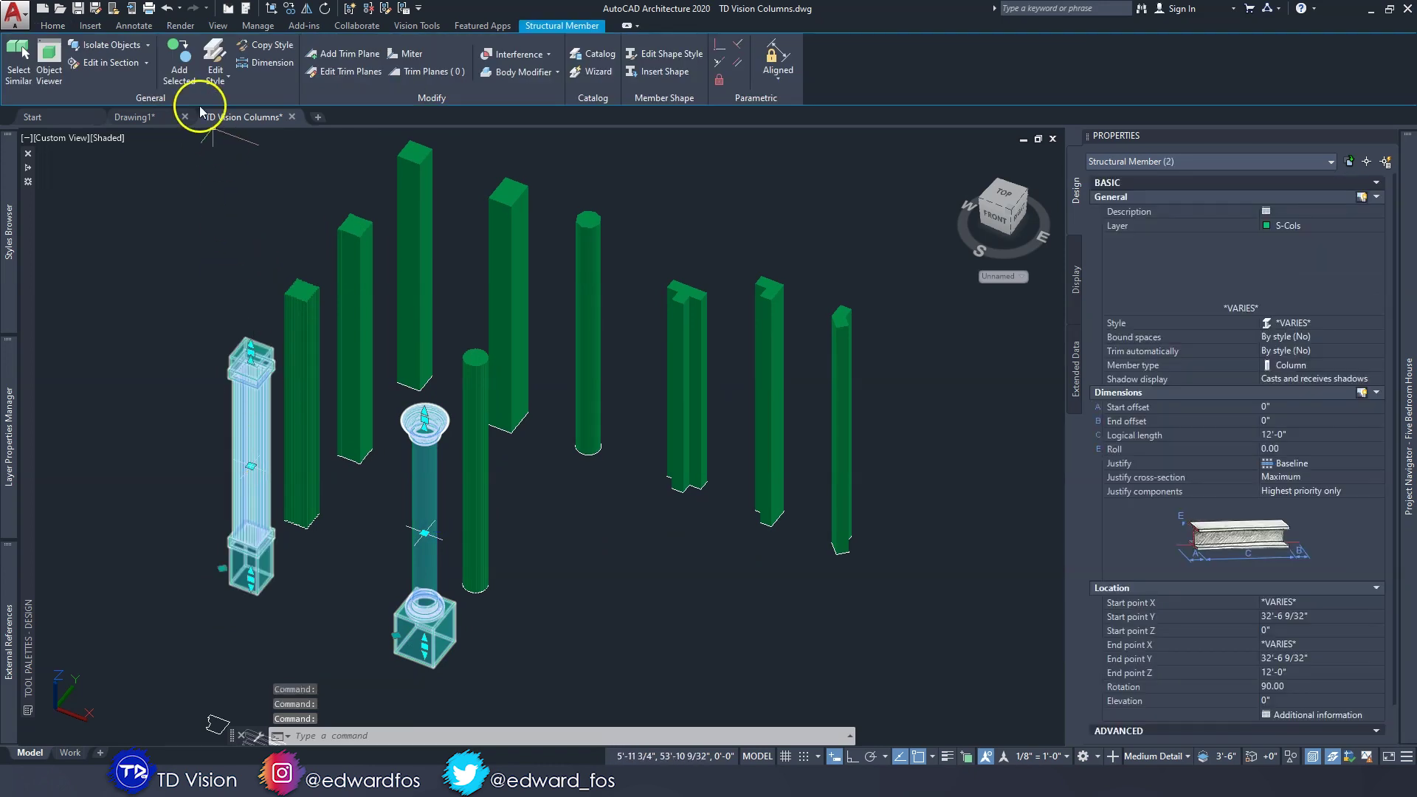
click(100, 44)
click(997, 218)
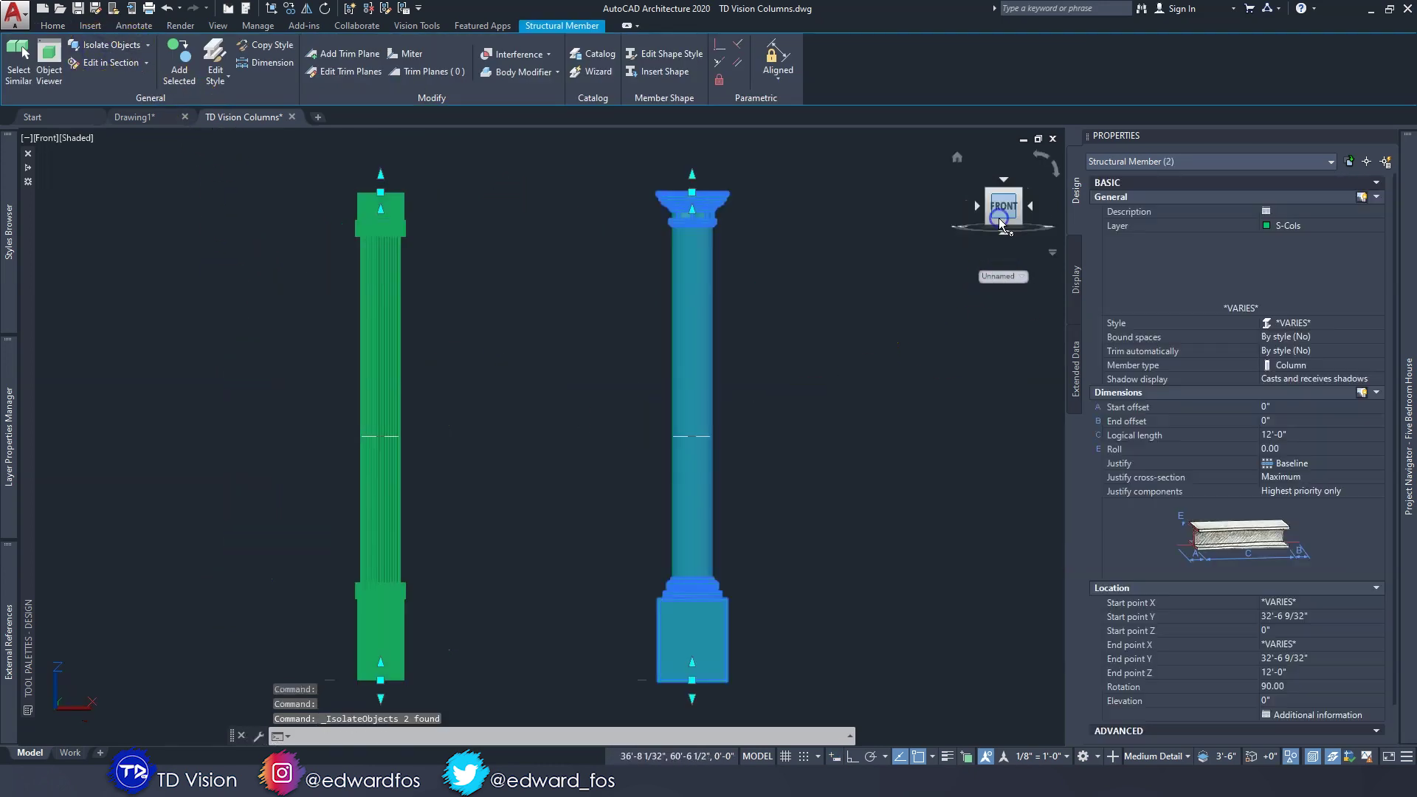
key(Escape)
key(Escape)
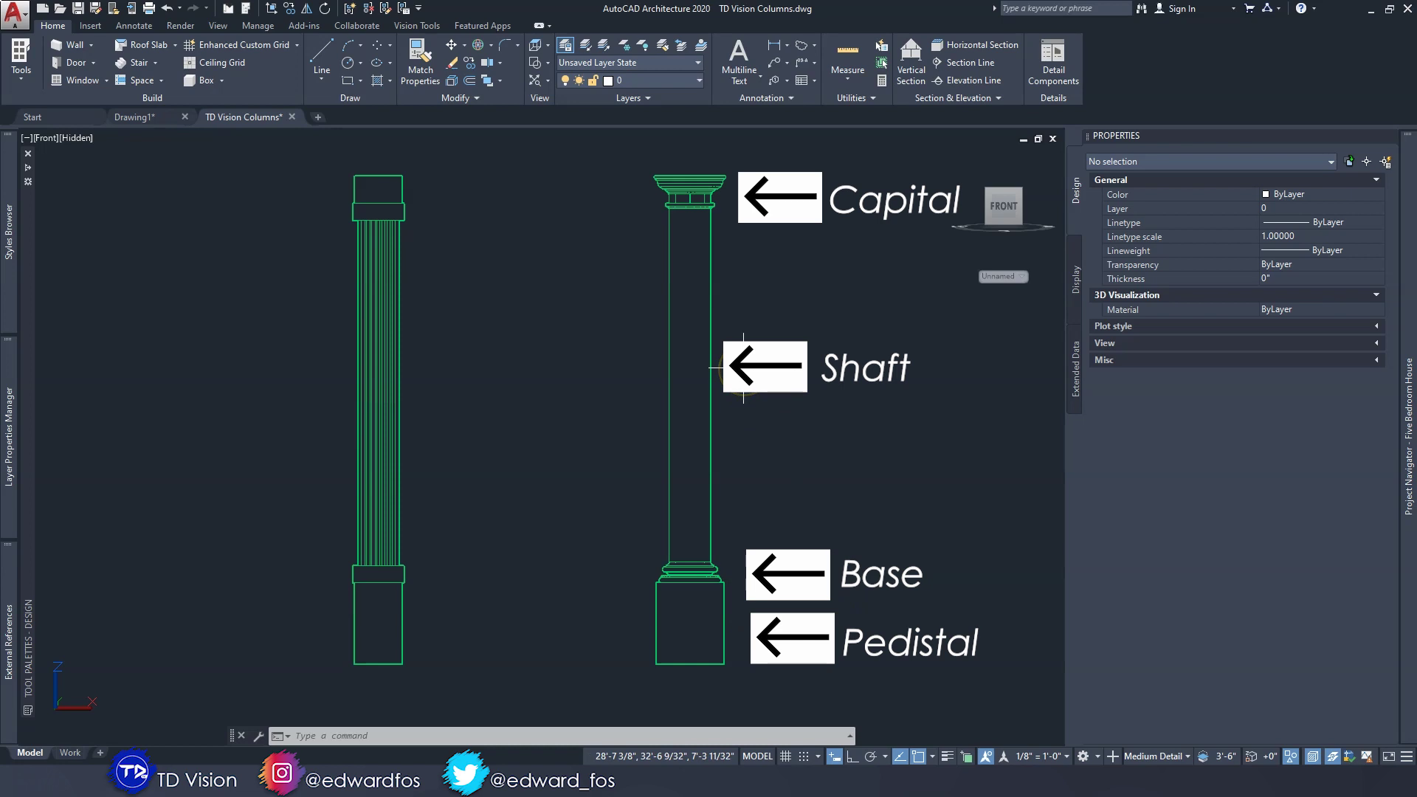
Select the detailed circular column to examine its capital, shaft, base and pedestal, then clear the selection
click(710, 332)
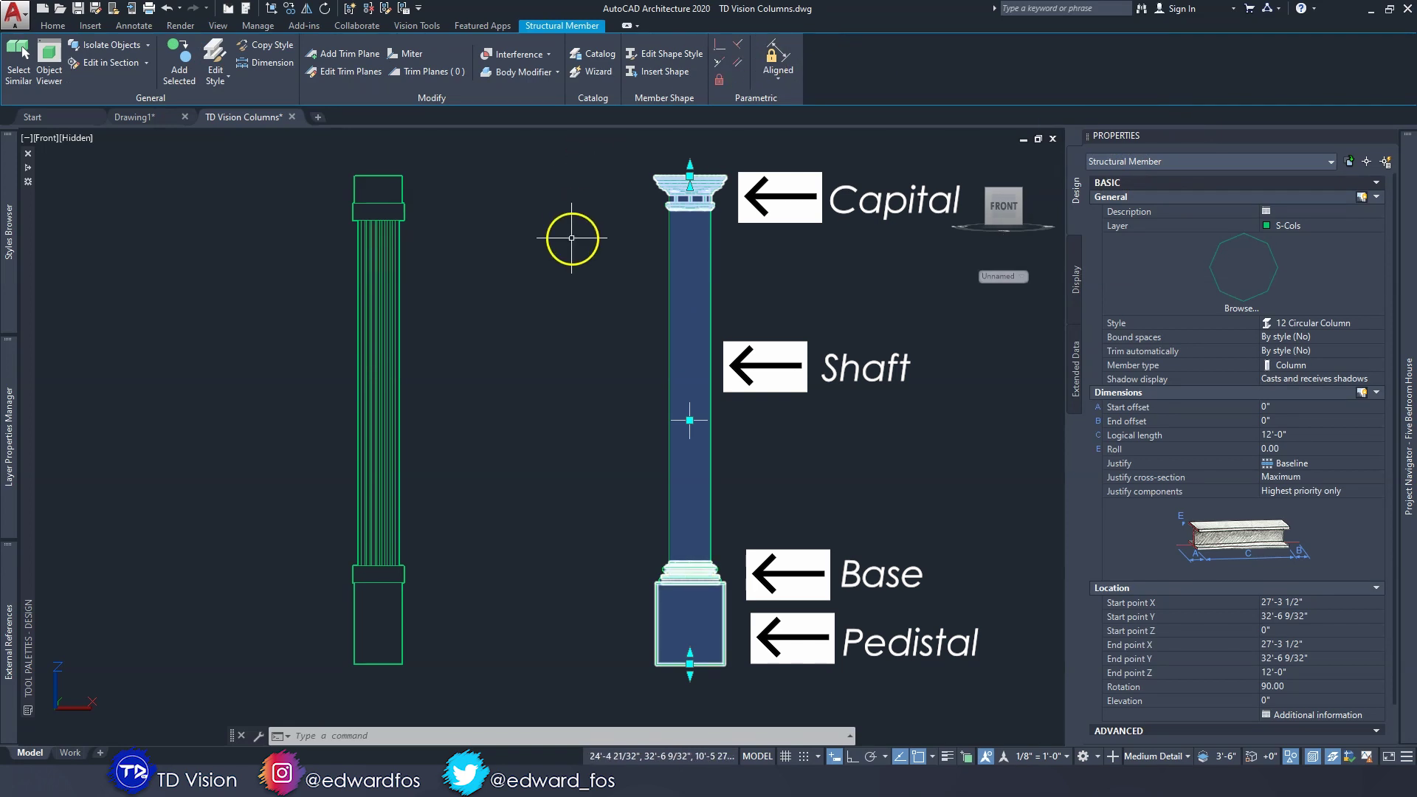
key(Escape)
key(Escape)
key(Escape)
Return to the top view and end the object isolation
click(42, 138)
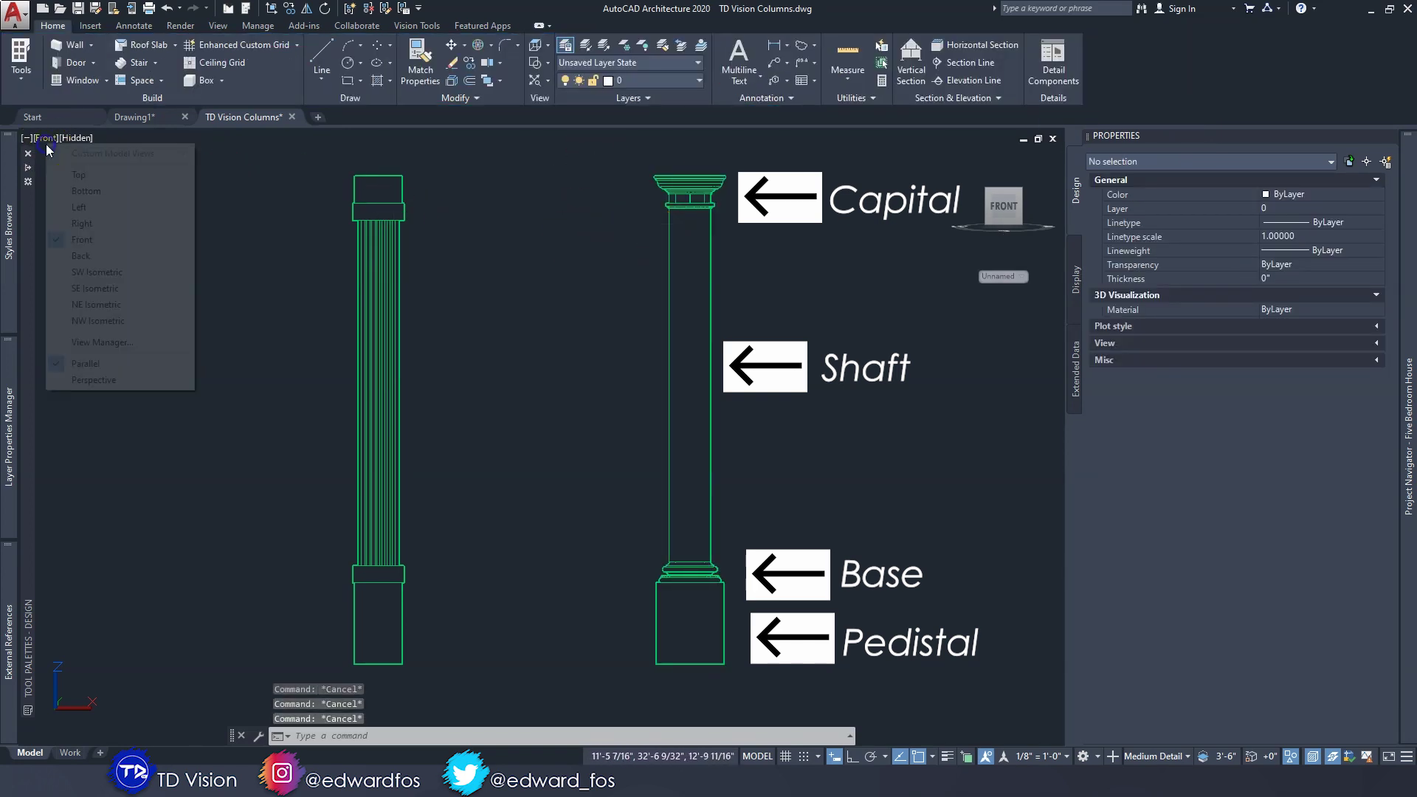
click(60, 165)
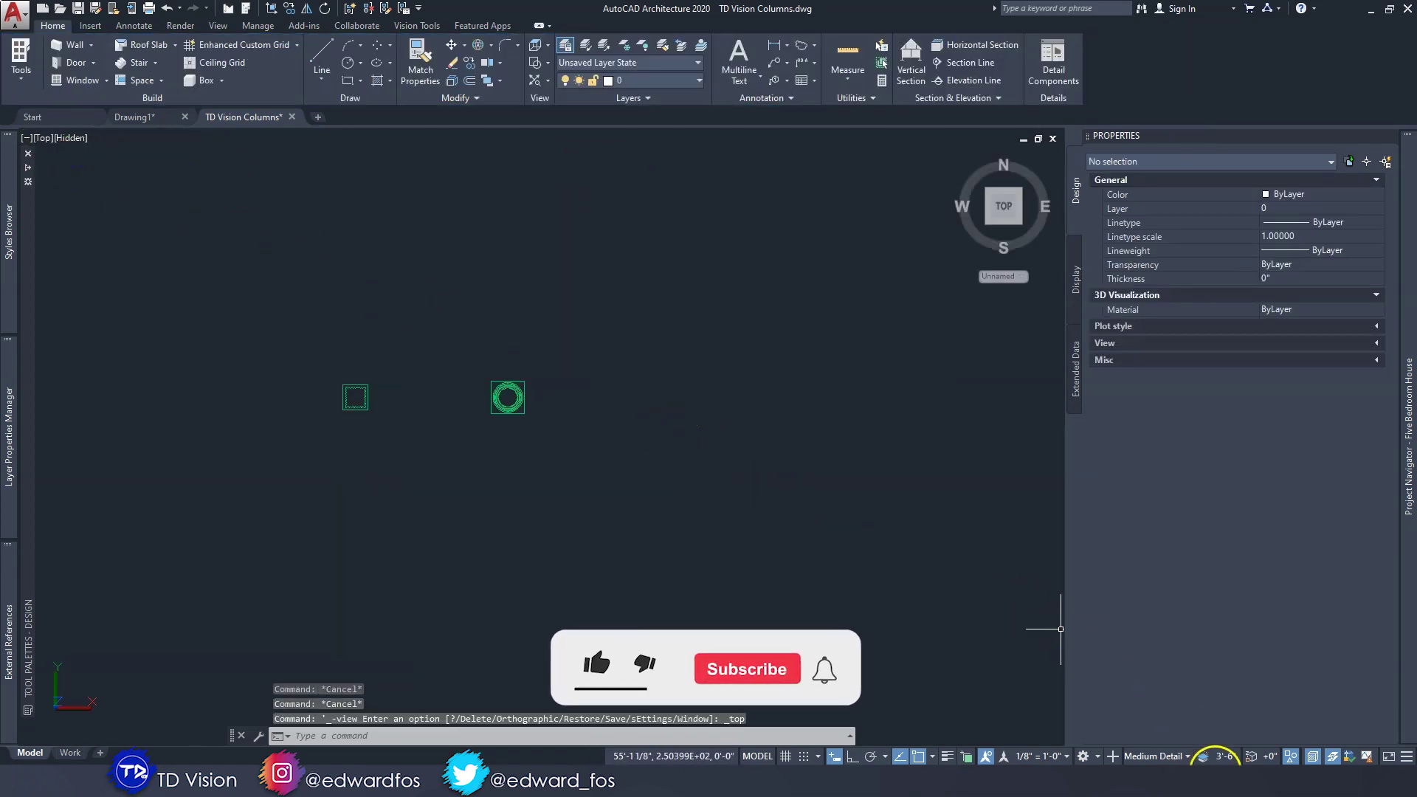
click(1291, 758)
click(1306, 747)
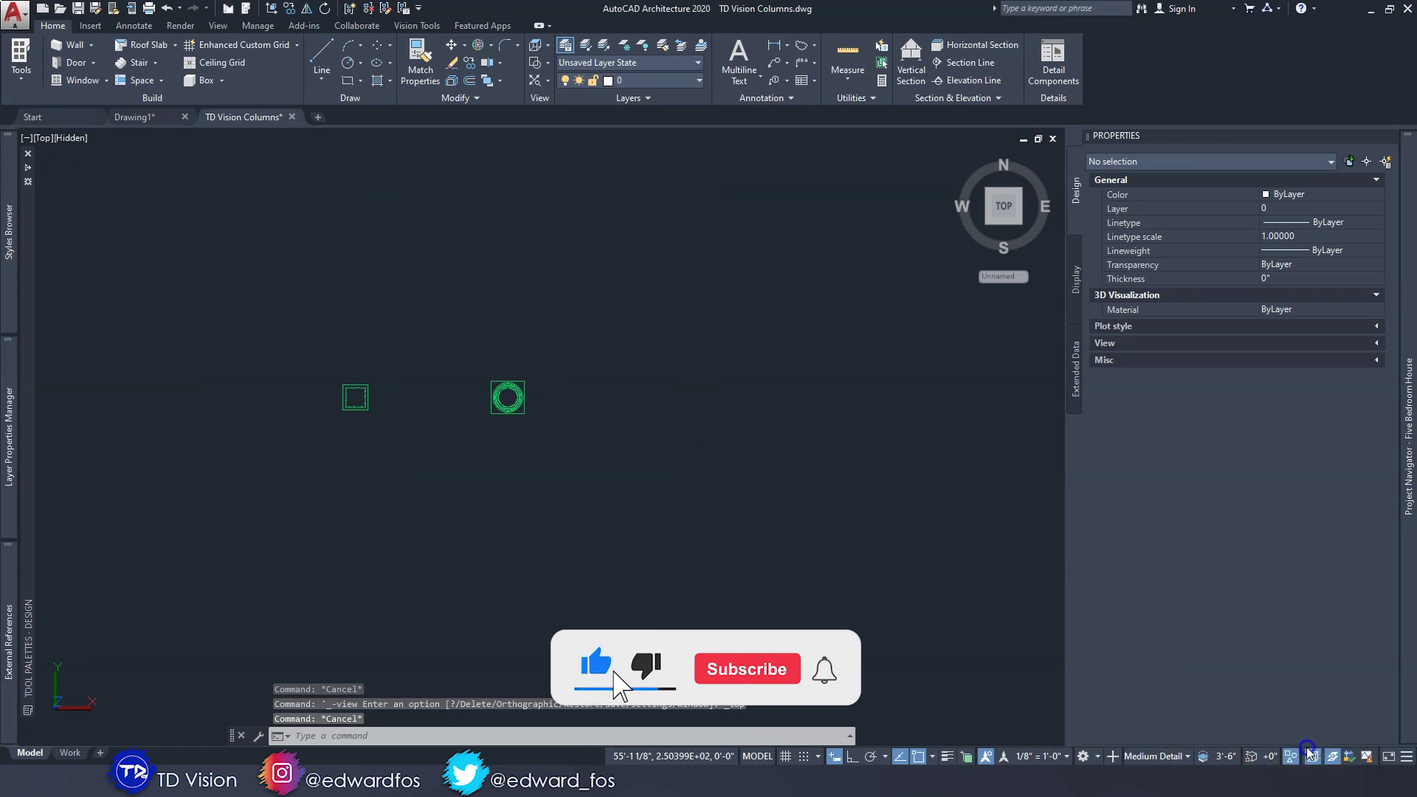
key(Escape)
Show the flat column elevations and their half profiles in the 2D Wireframe visual style
middle_drag(456, 514, 452, 303)
scroll(452, 303, up, 2)
click(67, 138)
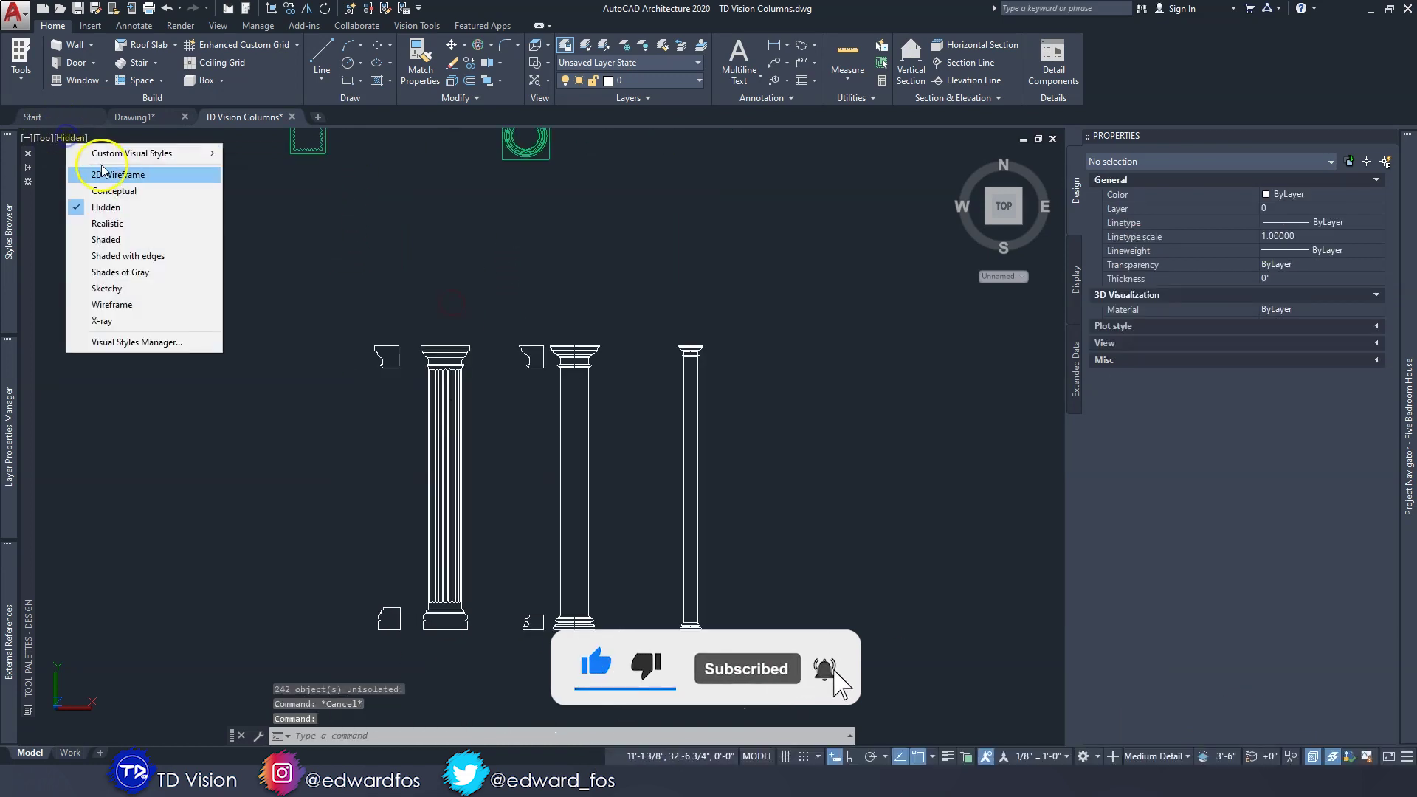
click(96, 177)
scroll(421, 443, up, 4)
scroll(441, 375, down, 4)
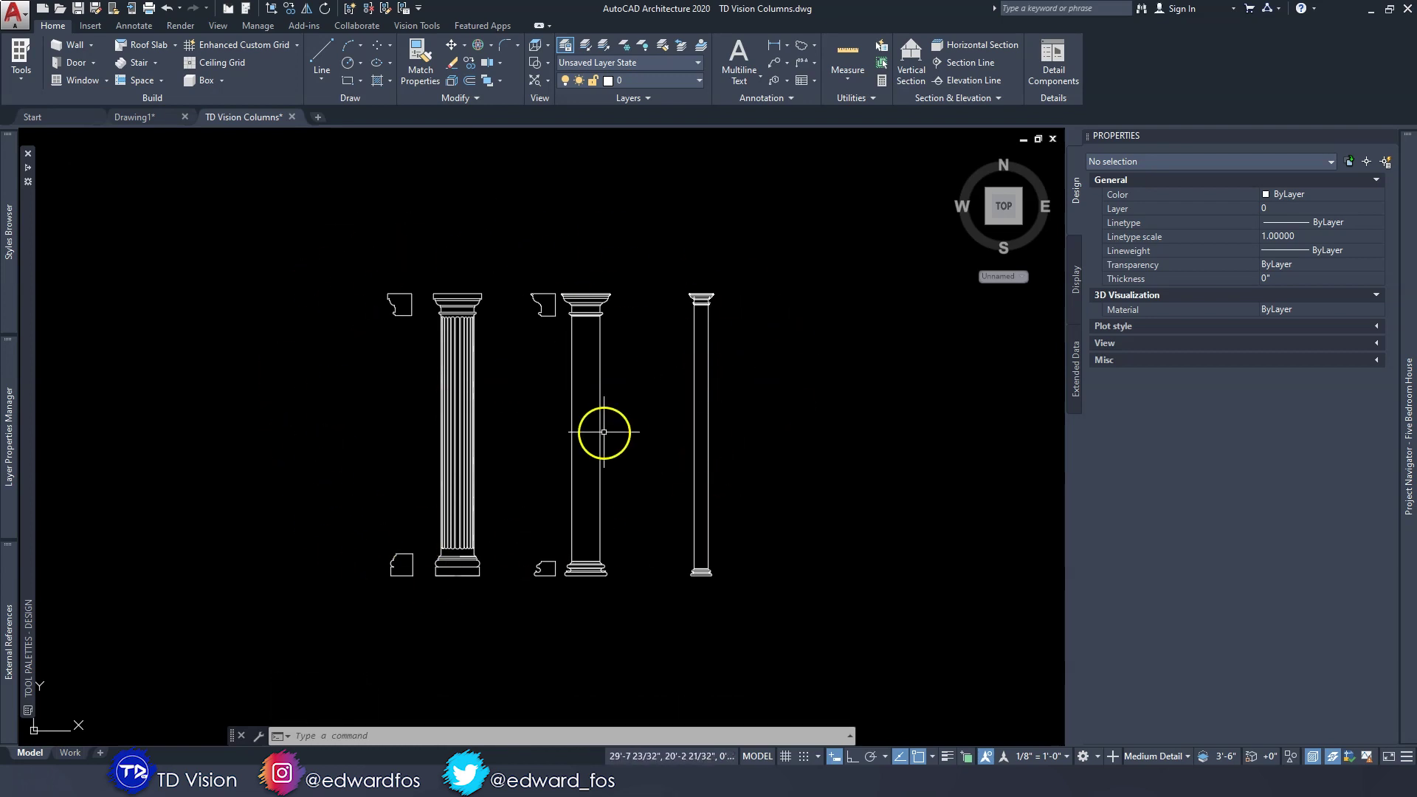
Examine the capital of the plain round column and check the properties of its closed half-profile polyline
scroll(575, 304, up, 7)
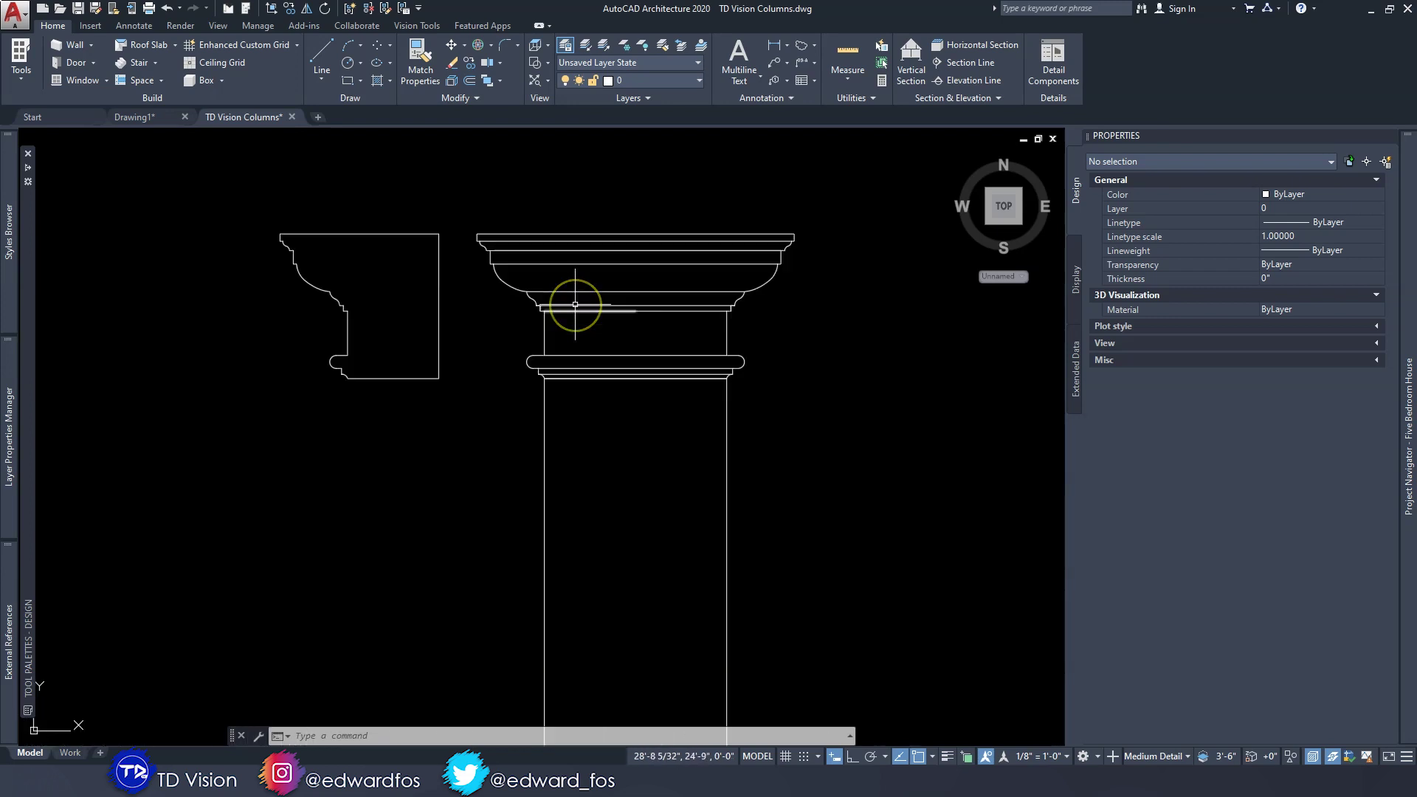
scroll(569, 300, down, 9)
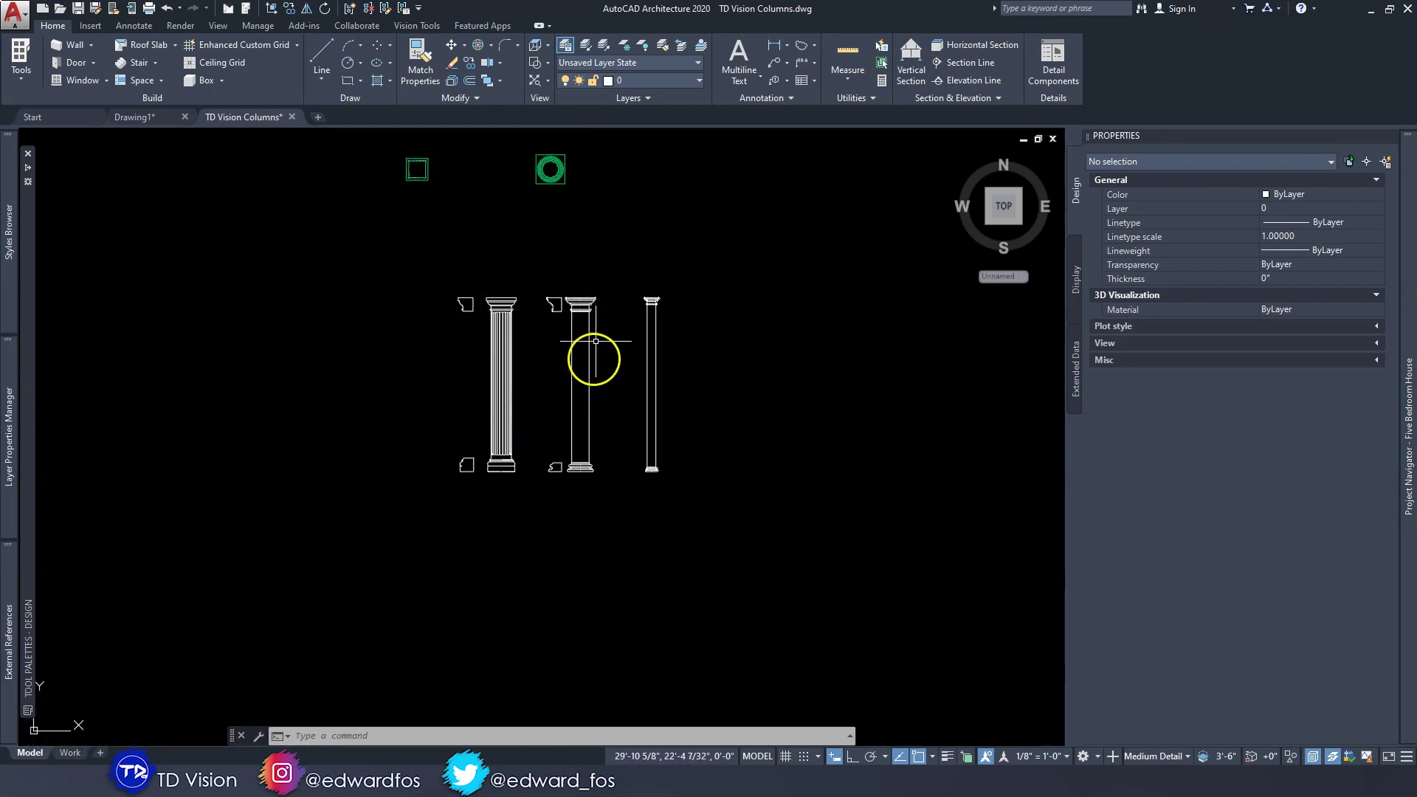
scroll(568, 306, up, 8)
scroll(576, 328, up, 4)
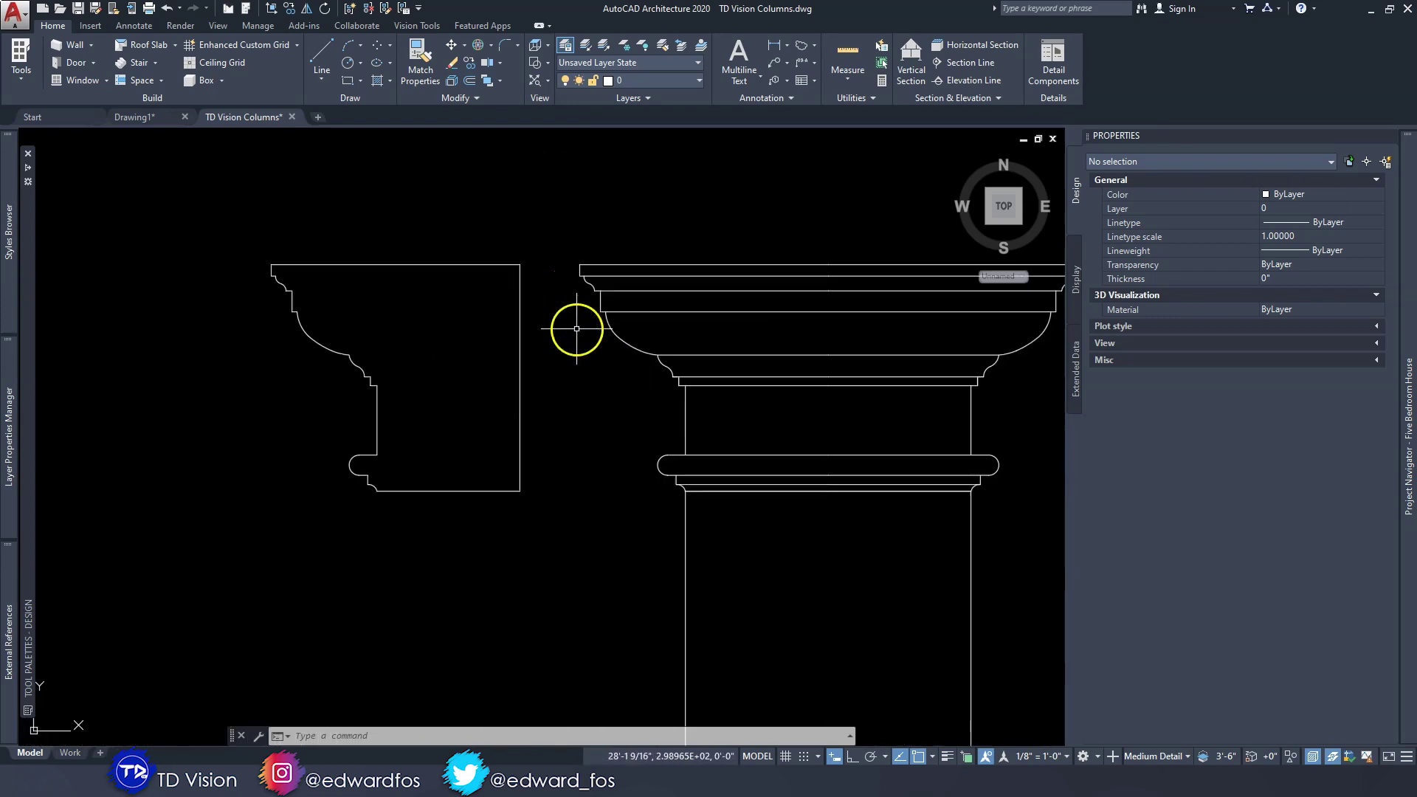
scroll(552, 258, down, 2)
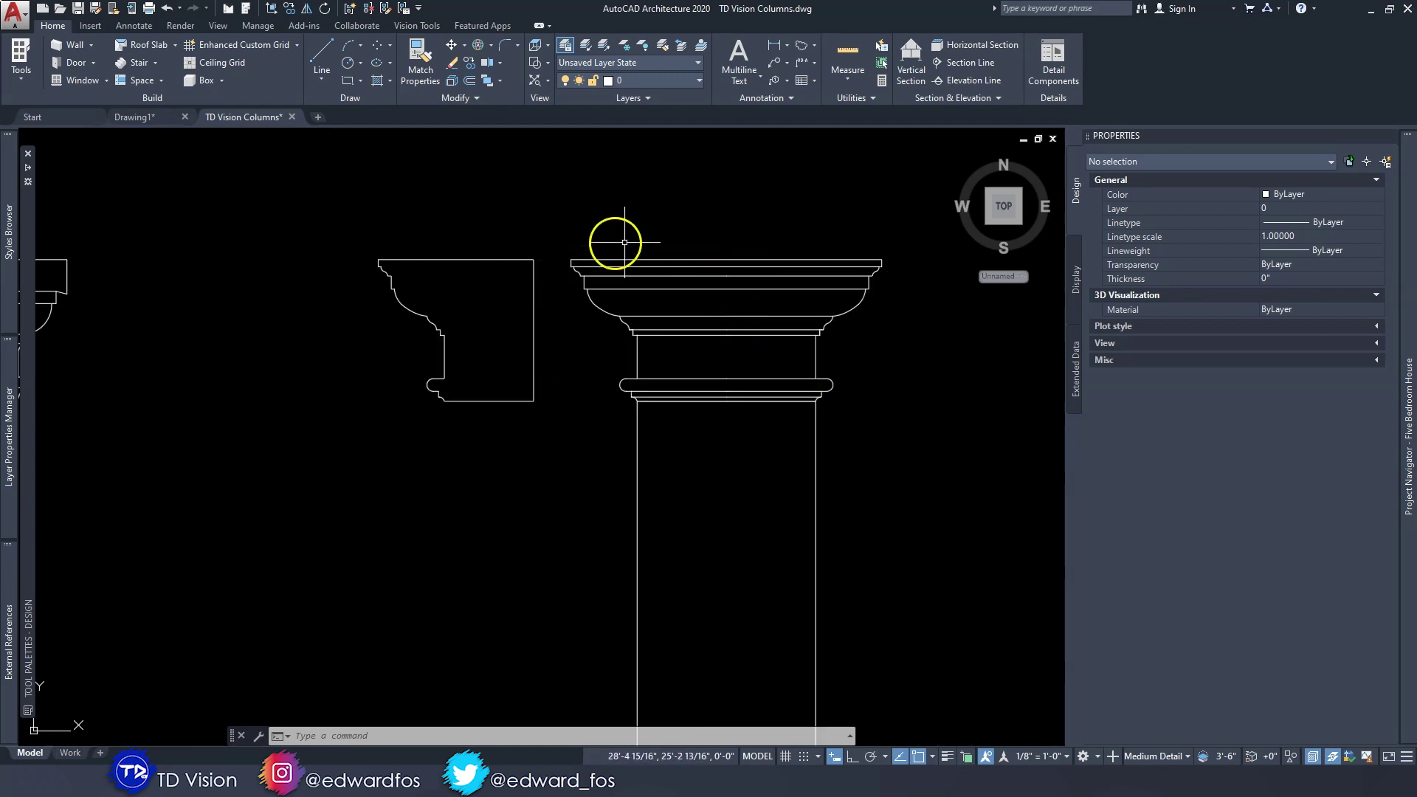
click(499, 259)
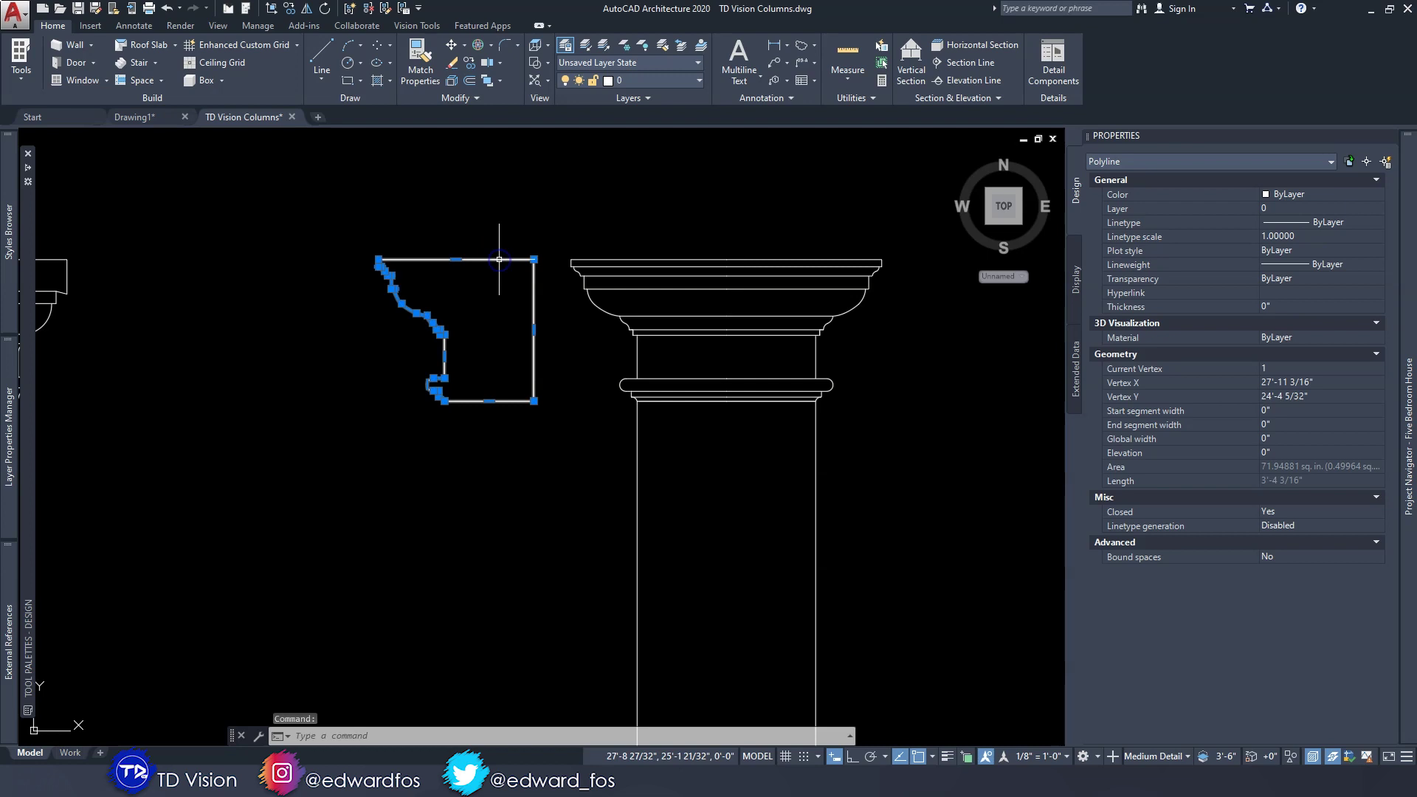
scroll(498, 258, down, 5)
middle_drag(496, 300, 520, 160)
middle_drag(525, 208, 521, 286)
scroll(591, 195, up, 5)
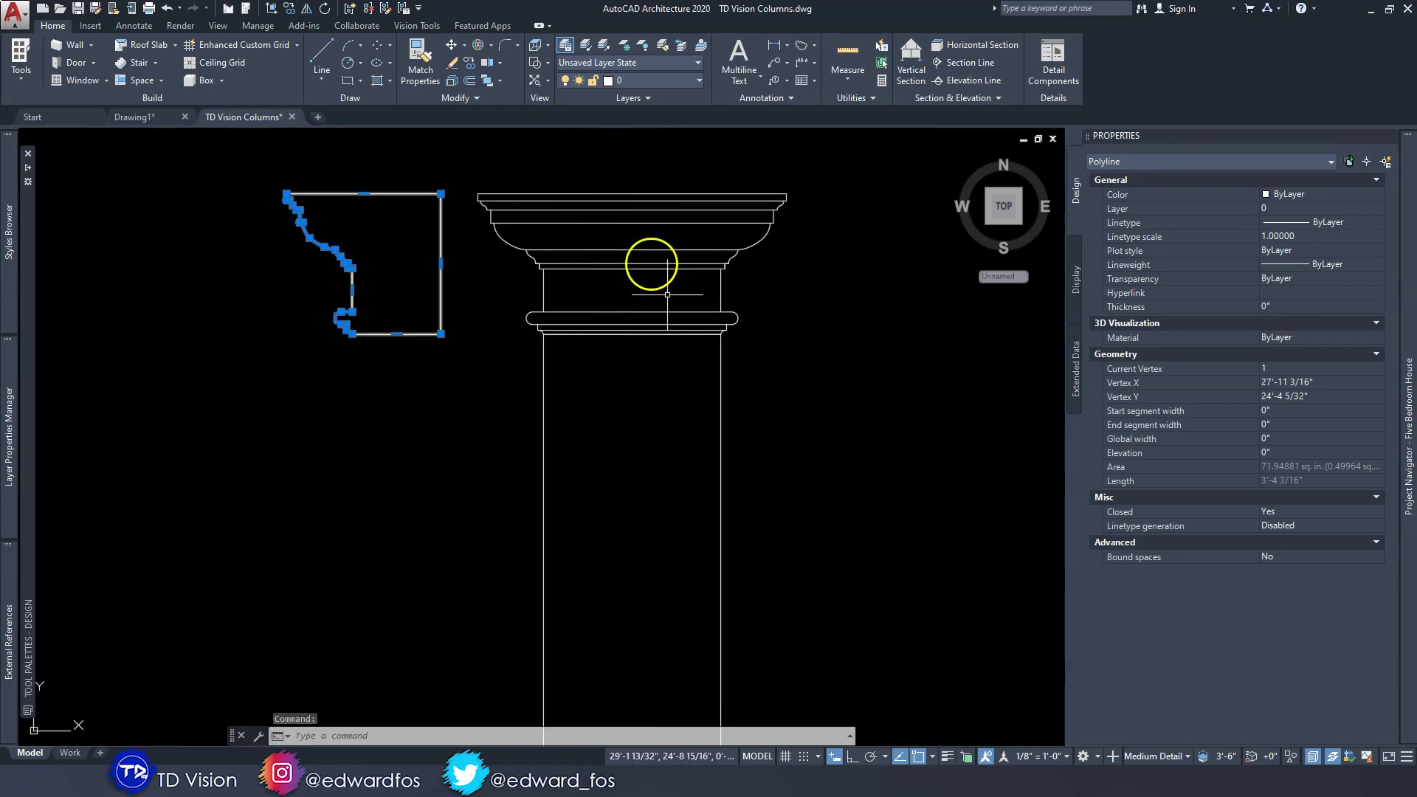
Compare the base half profile of the plain round column with the matching base in its elevation
scroll(560, 346, down, 6)
middle_drag(566, 369, 554, 492)
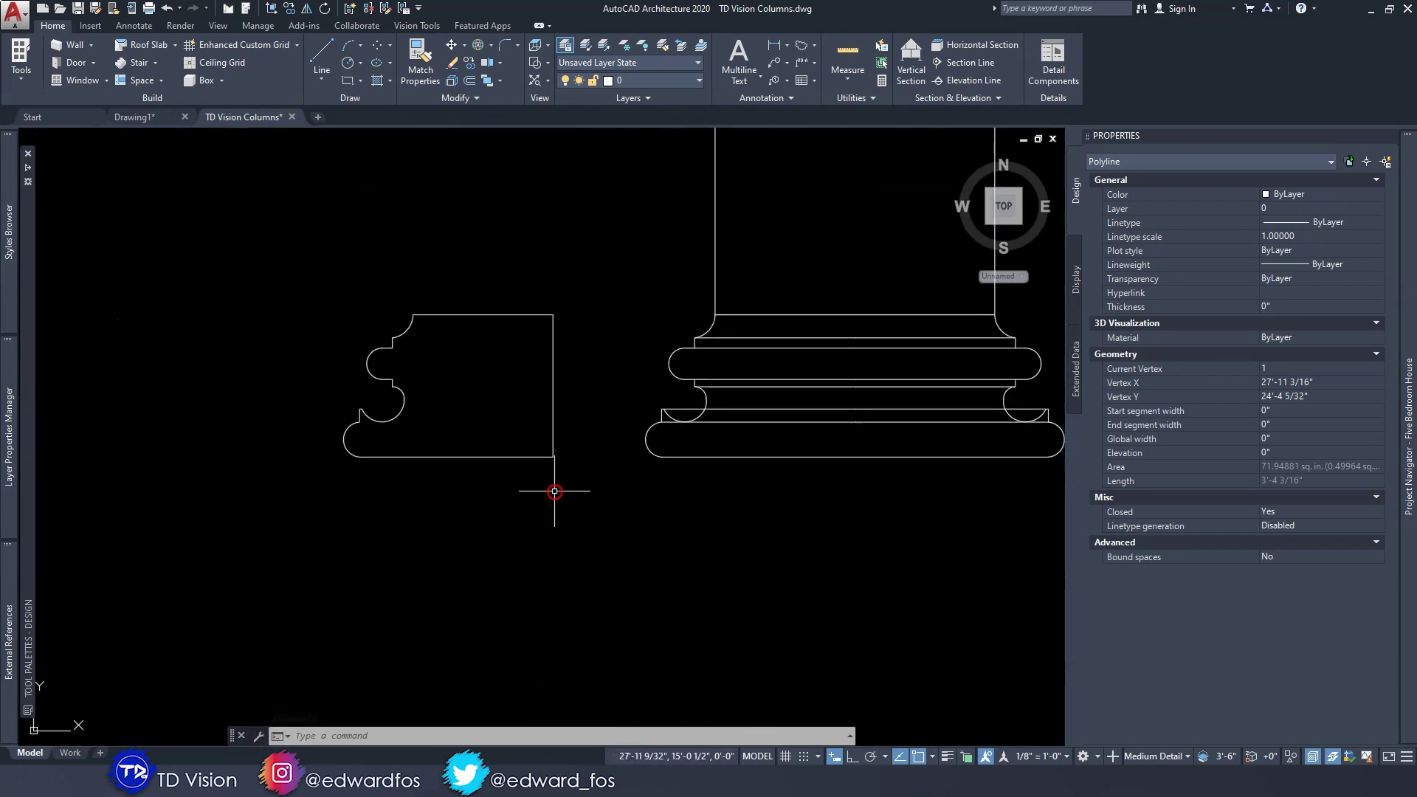
mouse_move(516, 344)
middle_down()
mouse_move(467, 405)
mouse_move(443, 405)
middle_up()
key(Escape)
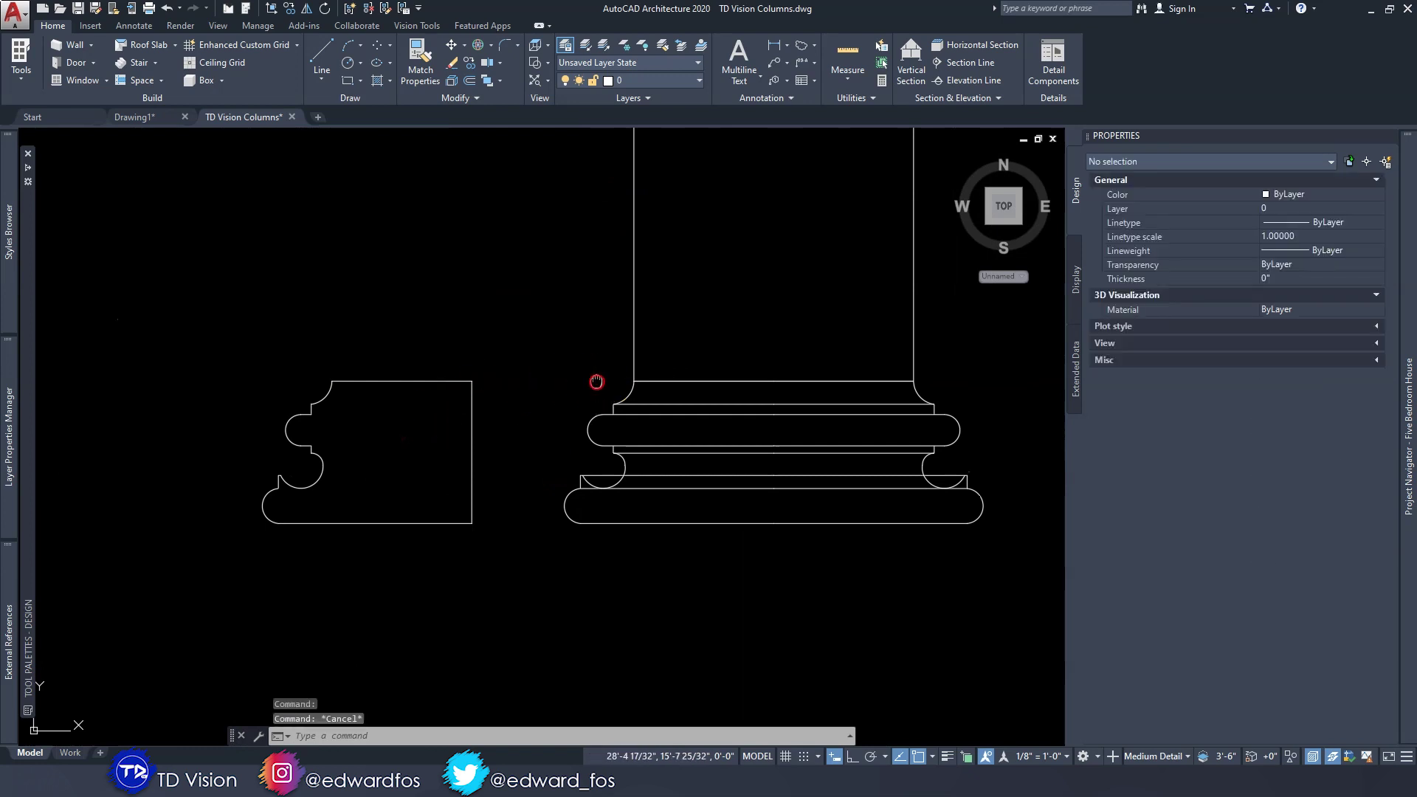
middle_drag(597, 383, 576, 428)
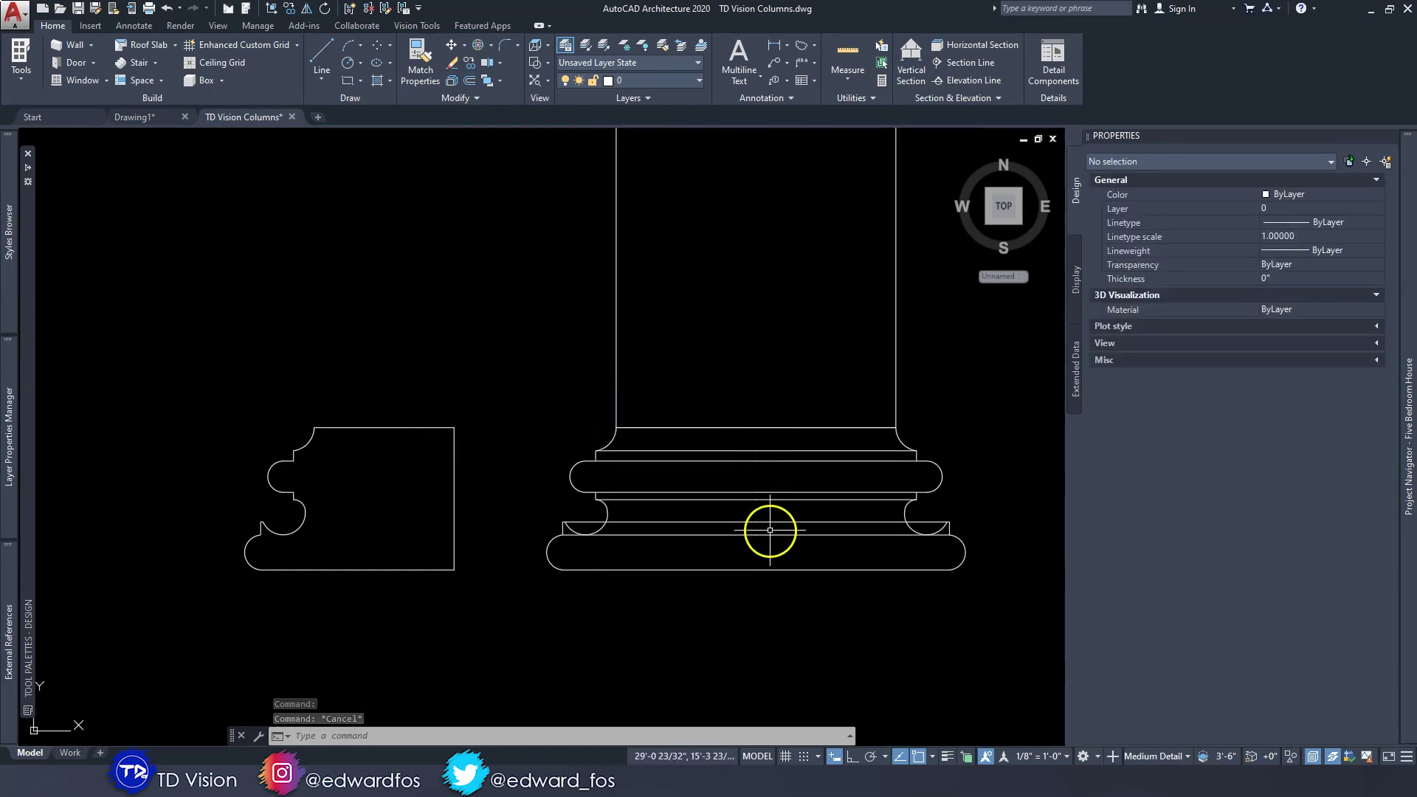
Measure the shaft width at the top of the plain round column's base with a linear dimension, without placing it
click(773, 45)
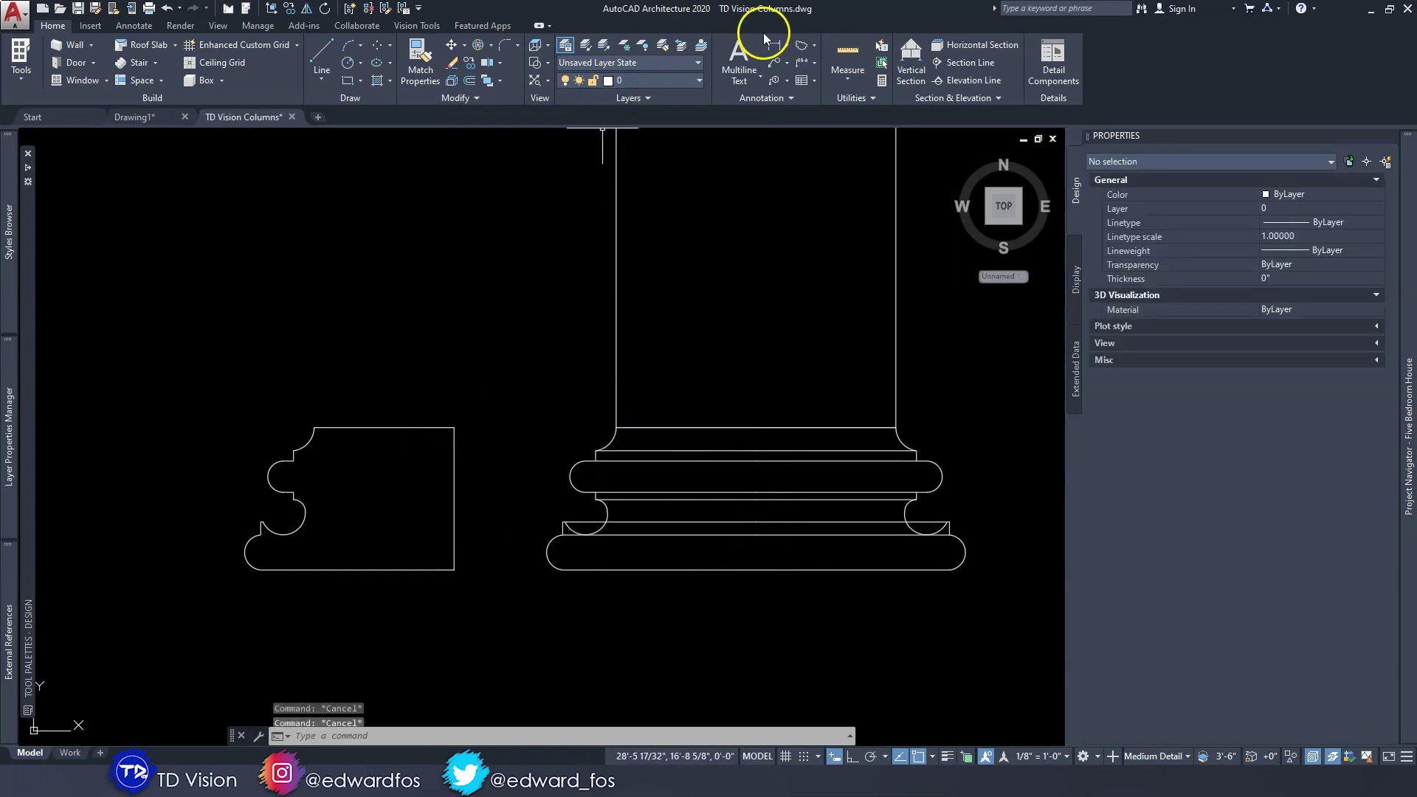
click(895, 427)
scroll(782, 431, down, 3)
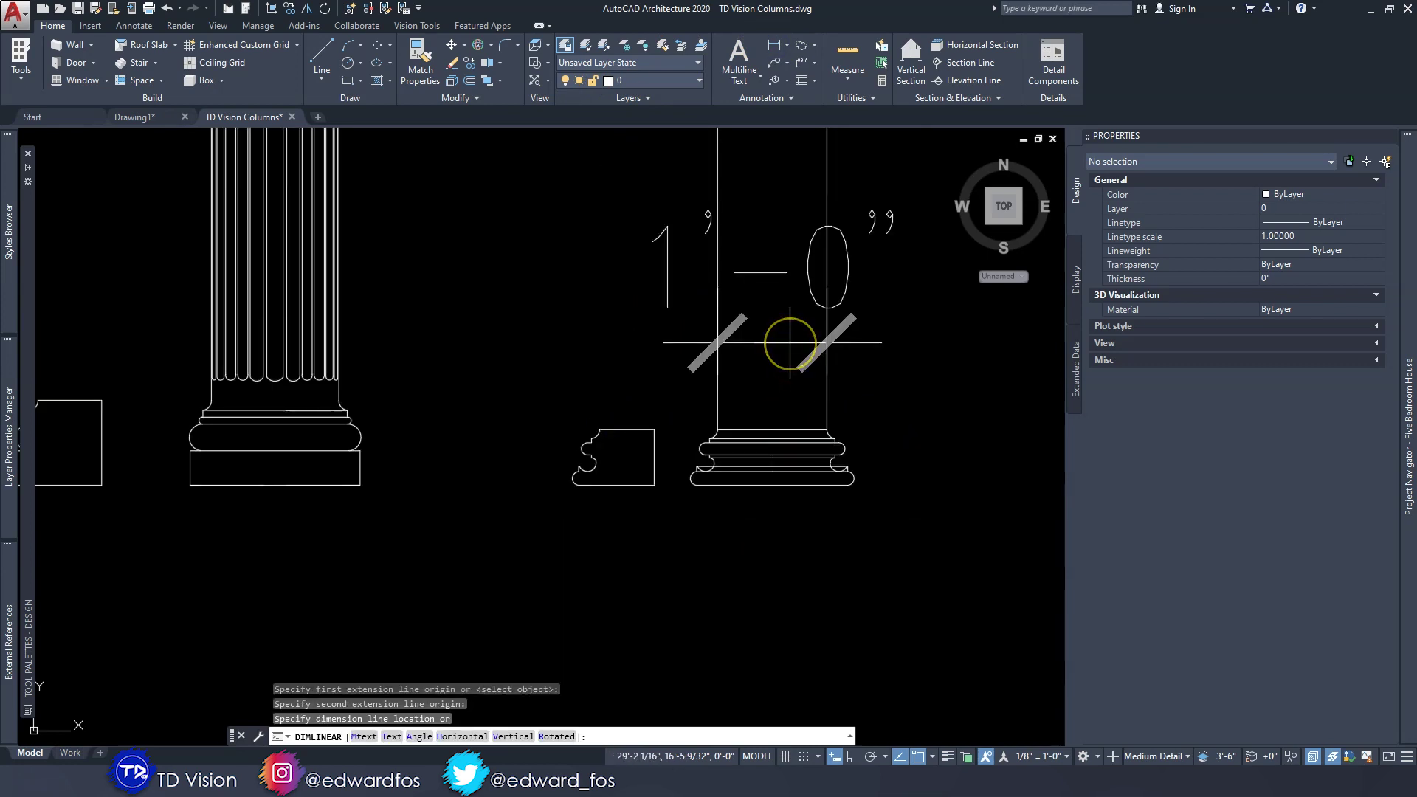
scroll(623, 418, up, 4)
key(Escape)
Measure the top edge of the base half profile with a linear dimension, without placing it
key(space)
click(710, 447)
click(567, 447)
scroll(636, 329, down, 4)
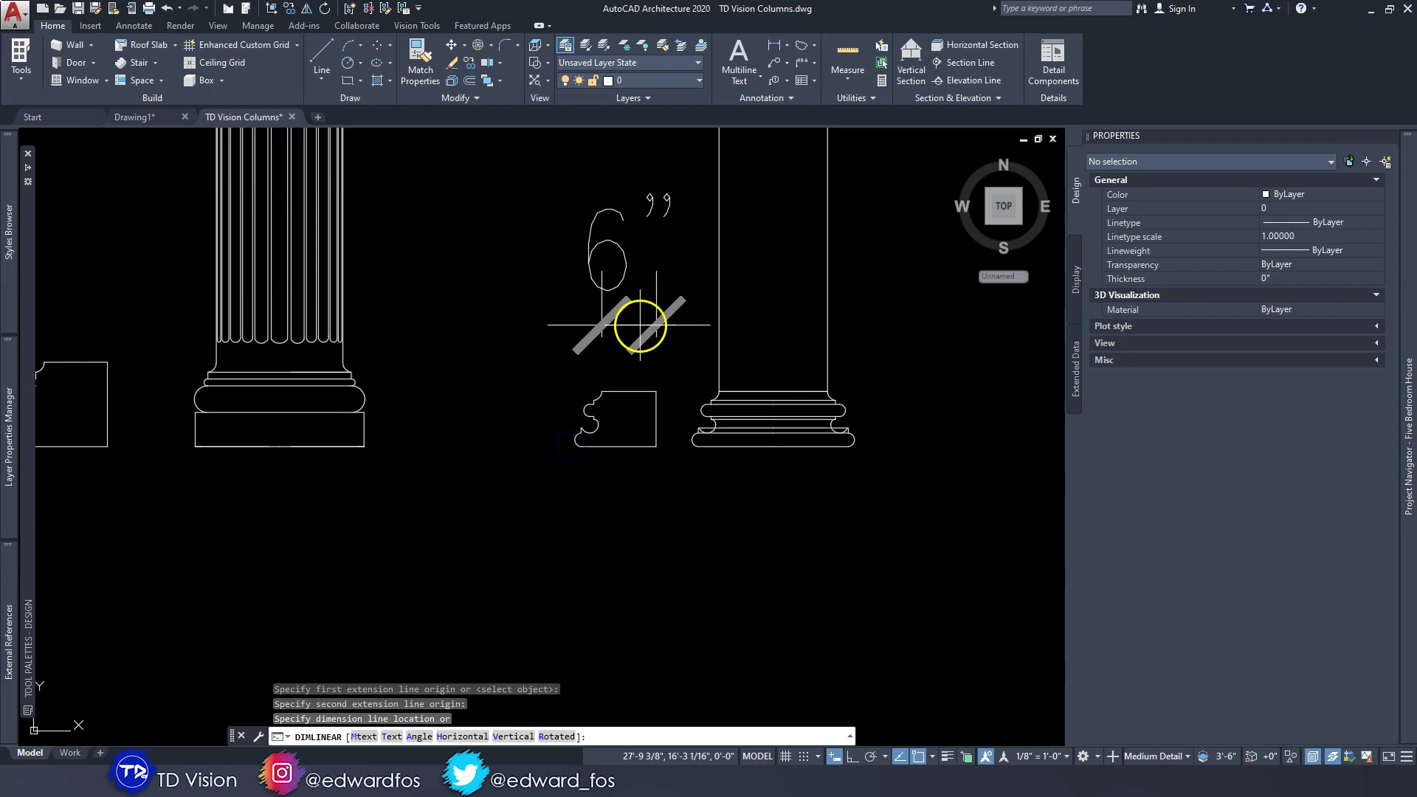
scroll(650, 295, down, 2)
key(Escape)
Measure the bottom edge of the capital half profile with a linear dimension, without placing it
scroll(664, 247, up, 6)
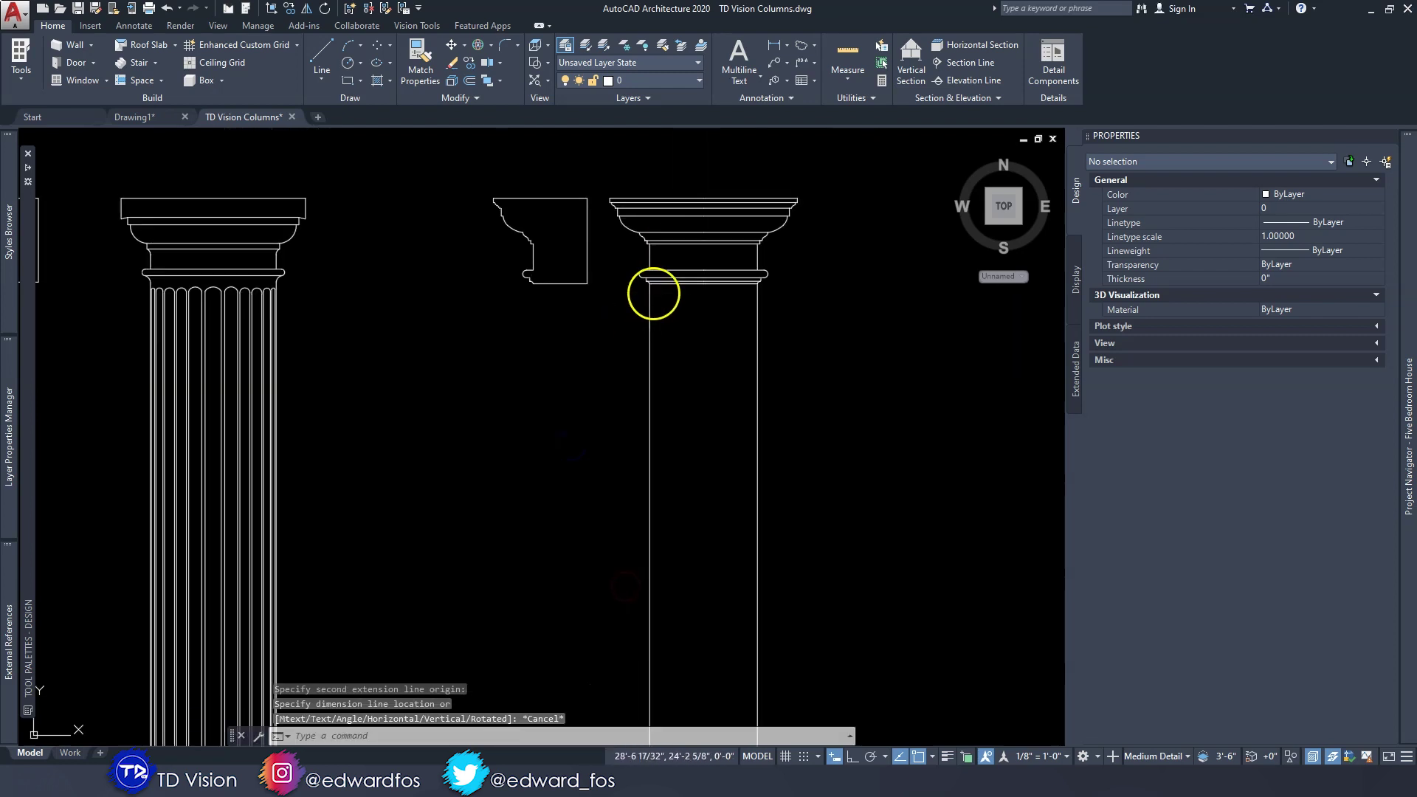
key(space)
click(373, 369)
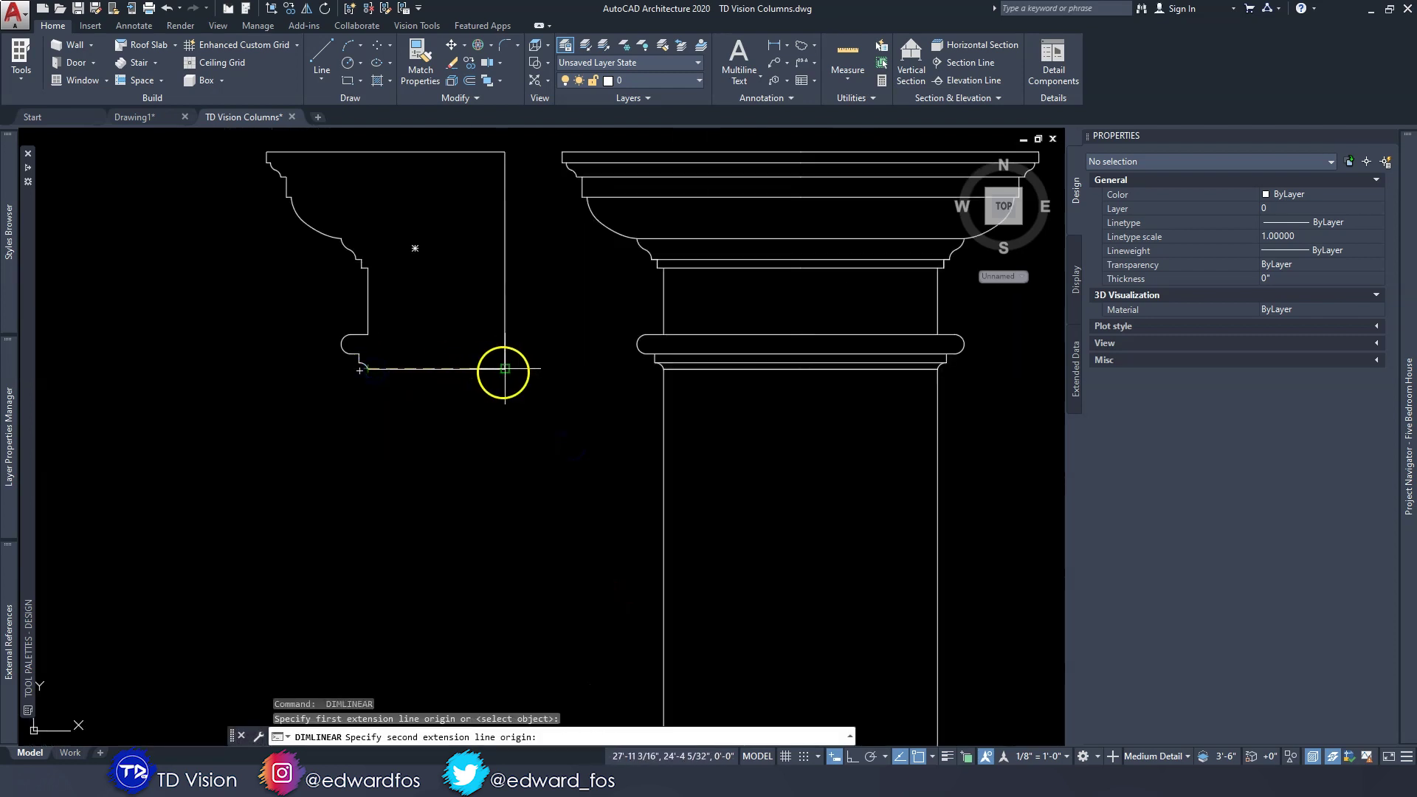
click(504, 369)
scroll(501, 443, down, 4)
key(Escape)
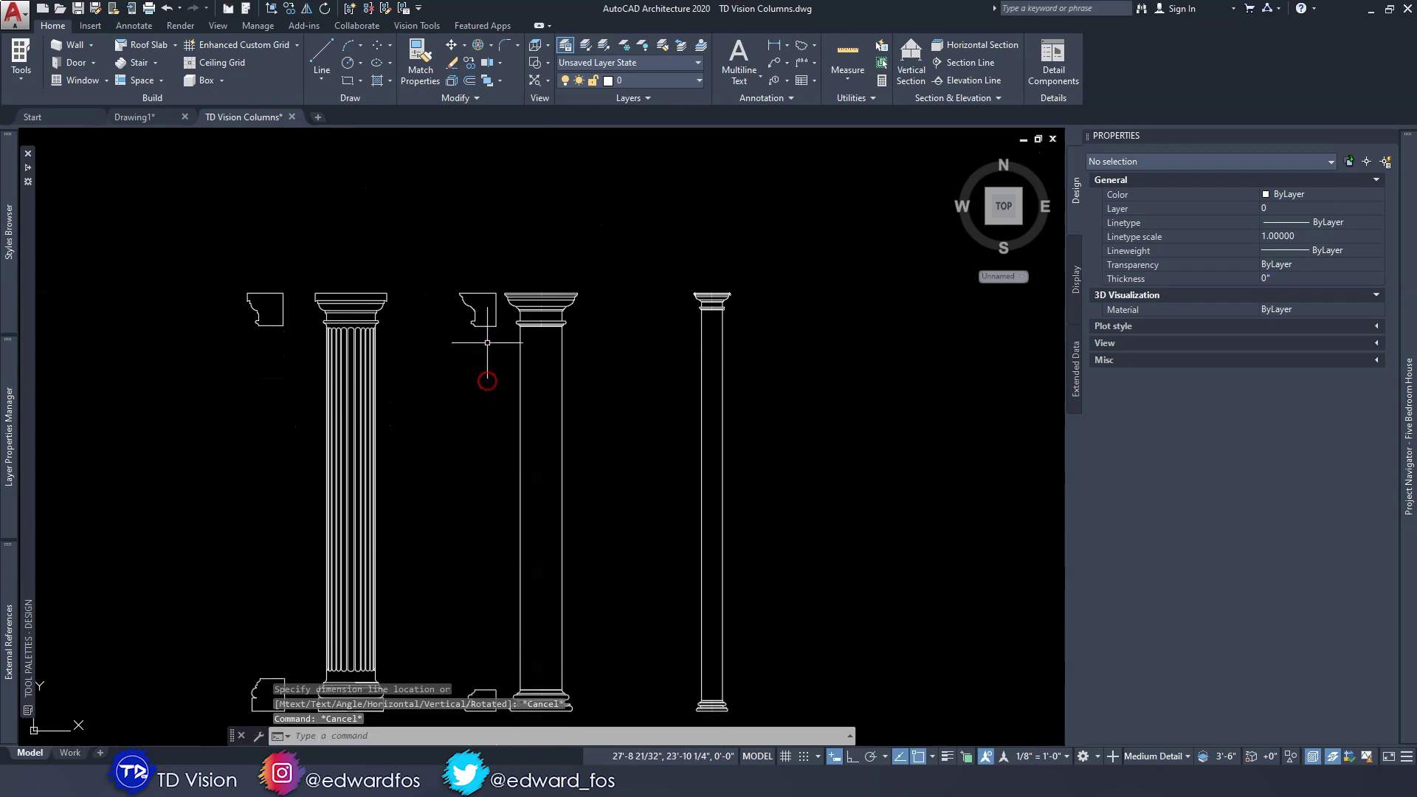
Check the closed capital half profile's polyline properties and compare the plain round column's profiles with its elevation
scroll(479, 340, down, 2)
scroll(483, 288, up, 6)
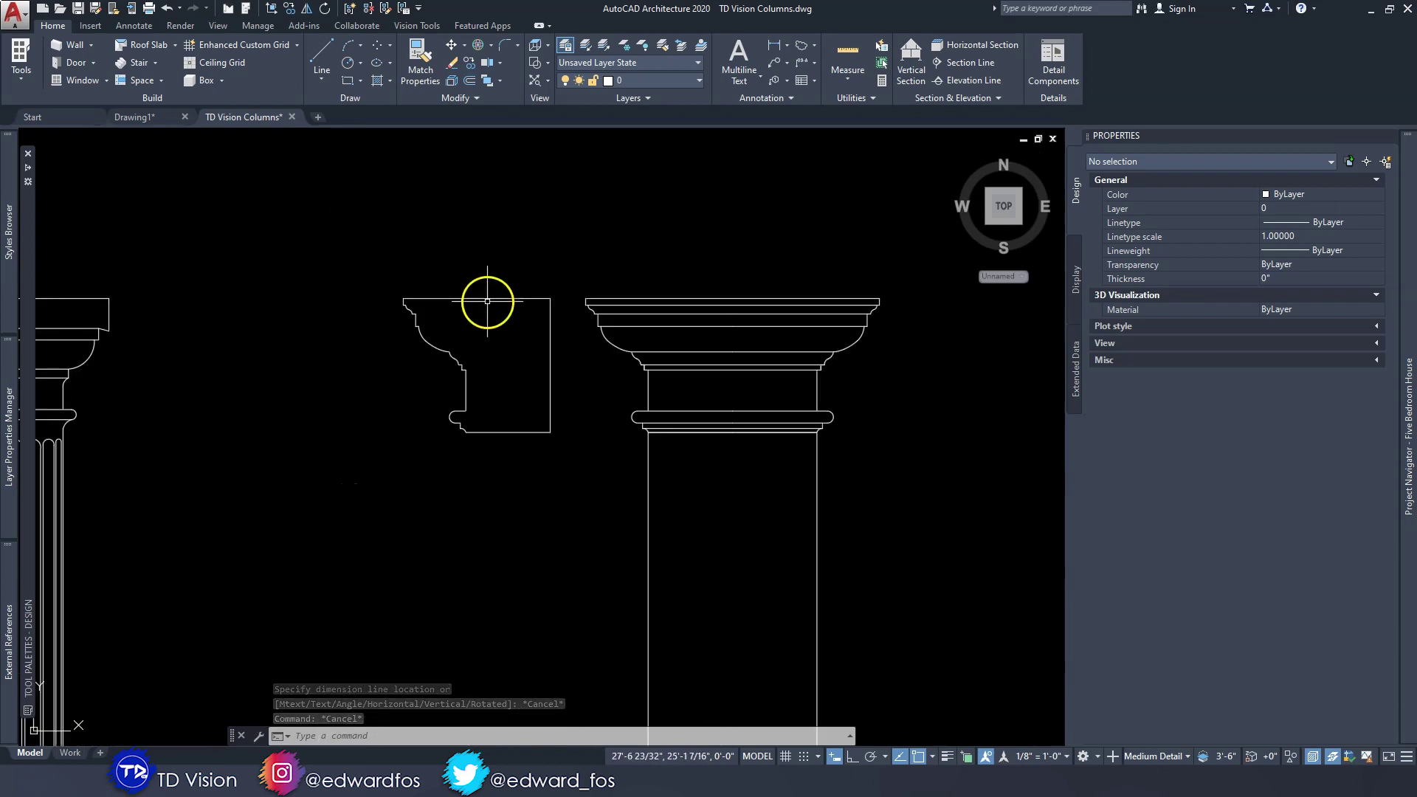
middle_drag(486, 304, 474, 268)
click(494, 254)
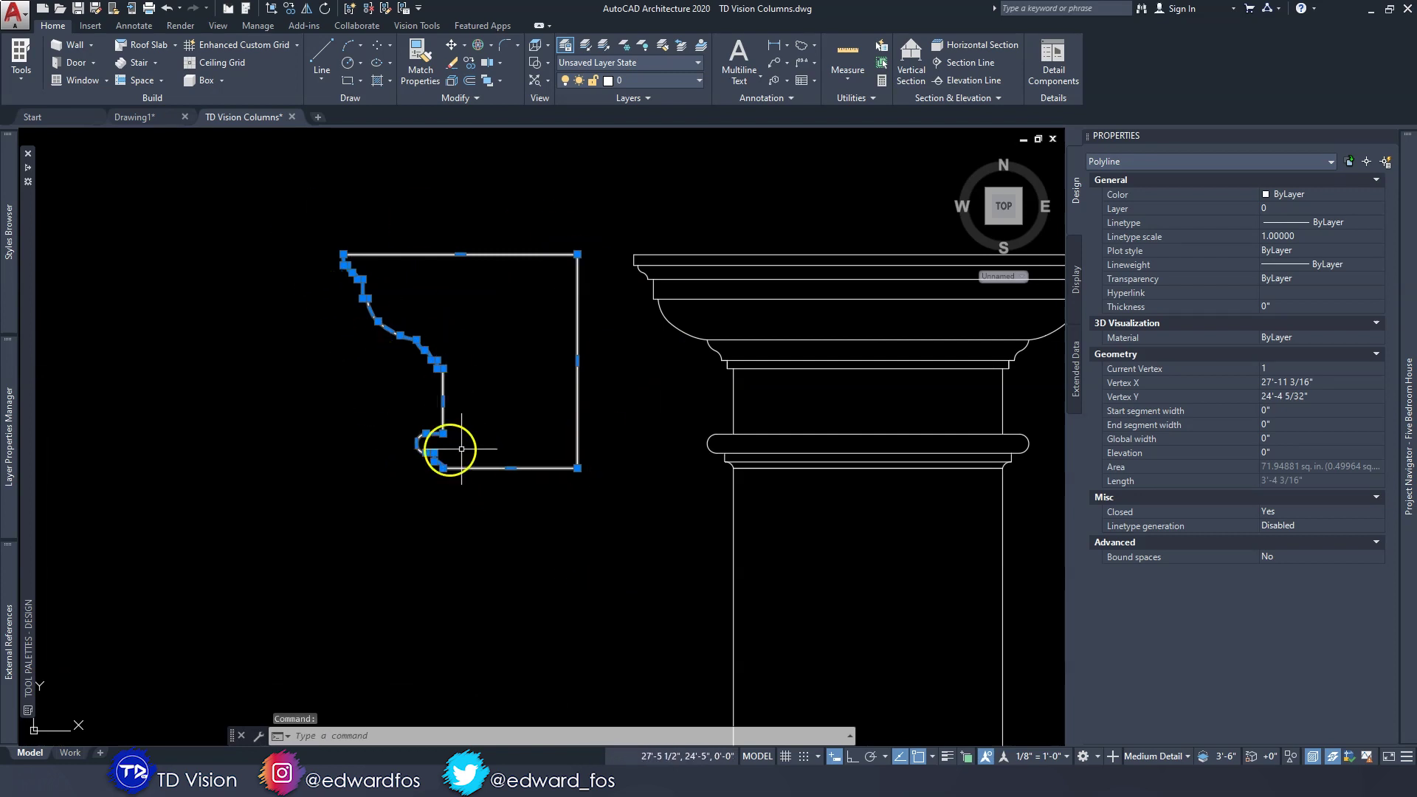
scroll(538, 371, down, 4)
middle_drag(538, 480, 558, 208)
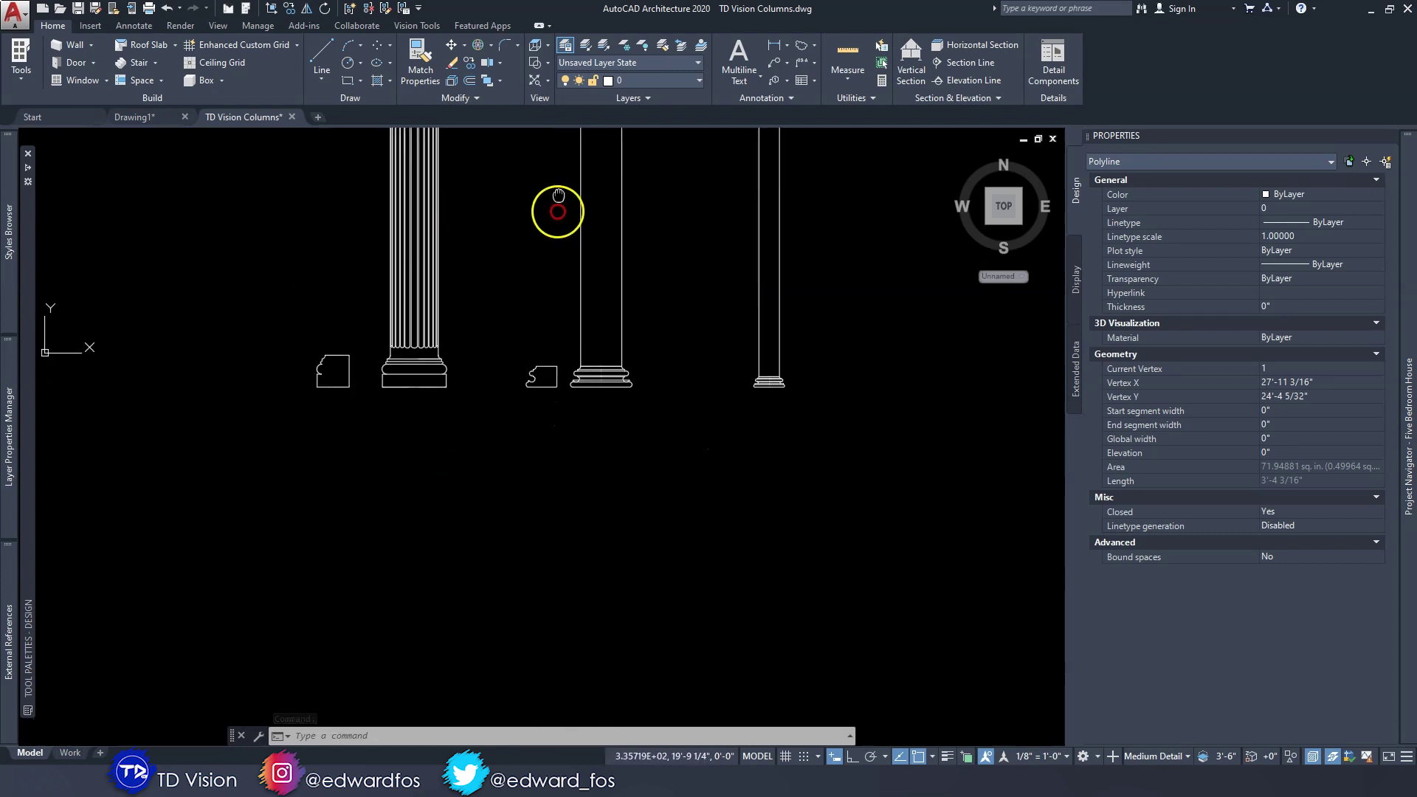
scroll(547, 347, up, 3)
key(Escape)
key(Escape)
key(Escape)
scroll(579, 332, down, 5)
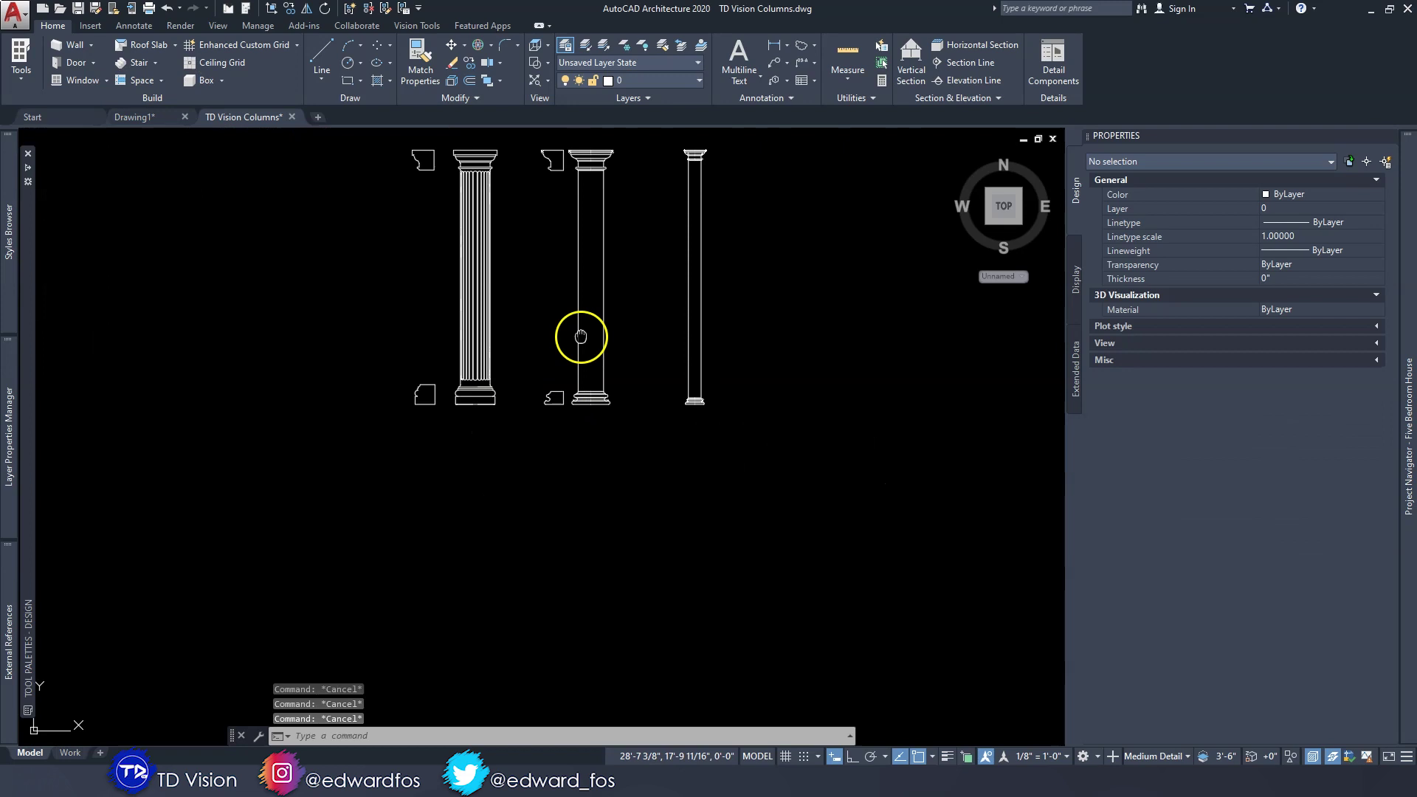
scroll(558, 334, up, 2)
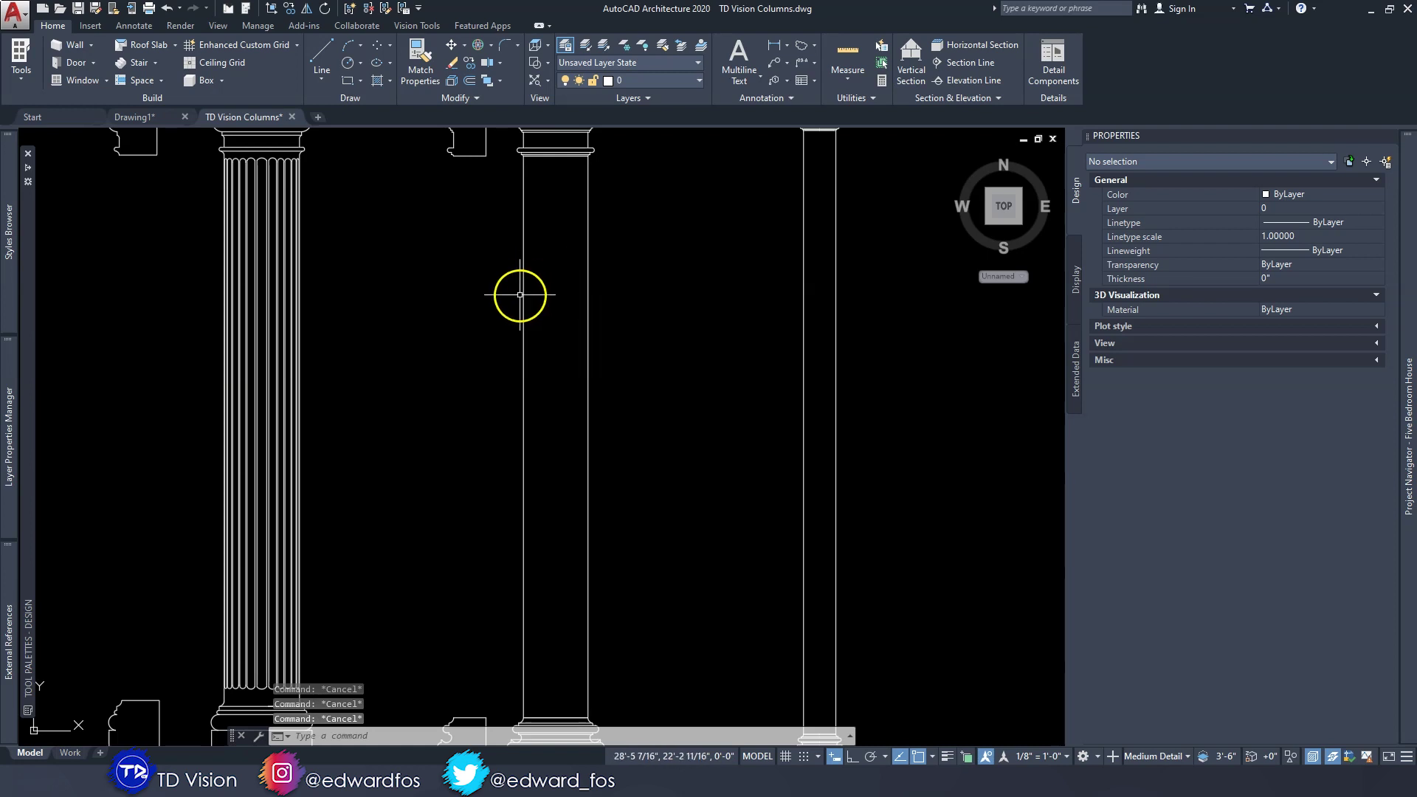
middle_drag(531, 570, 538, 538)
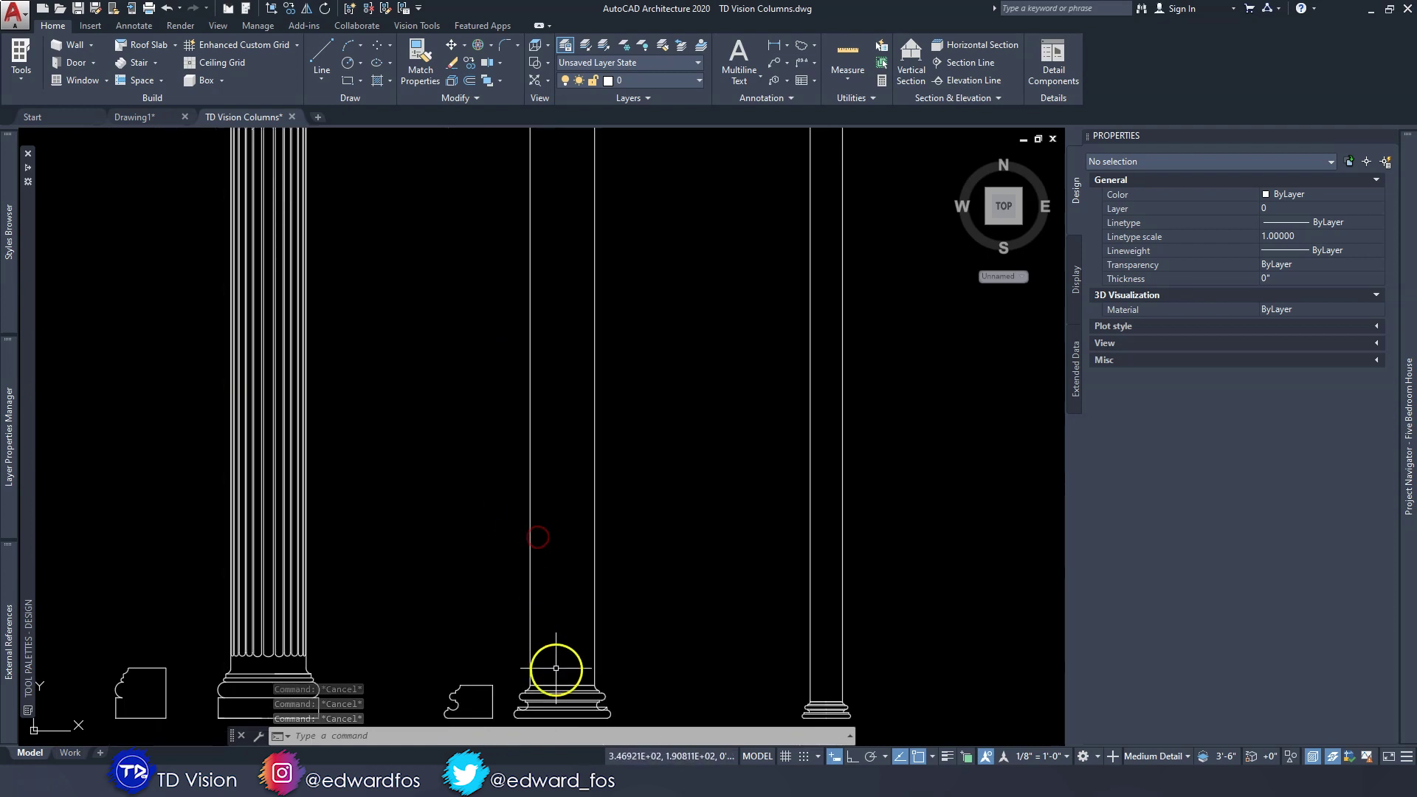
Copy the 12 Circular Column structural member from inside its circle to the empty area beyond the column elevations
scroll(562, 206, down, 8)
scroll(579, 322, up, 10)
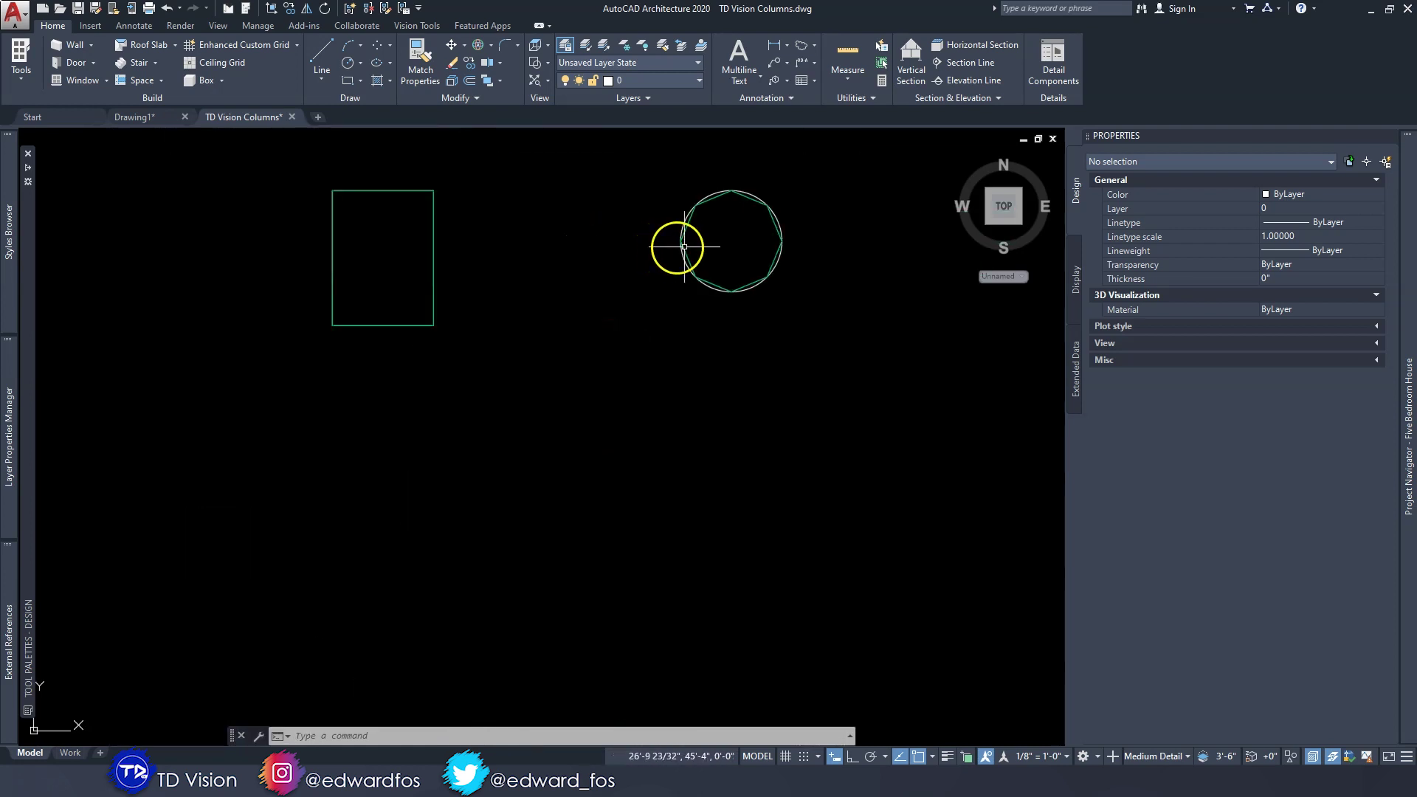
click(622, 259)
scroll(623, 261, up, 2)
middle_drag(681, 274, 509, 344)
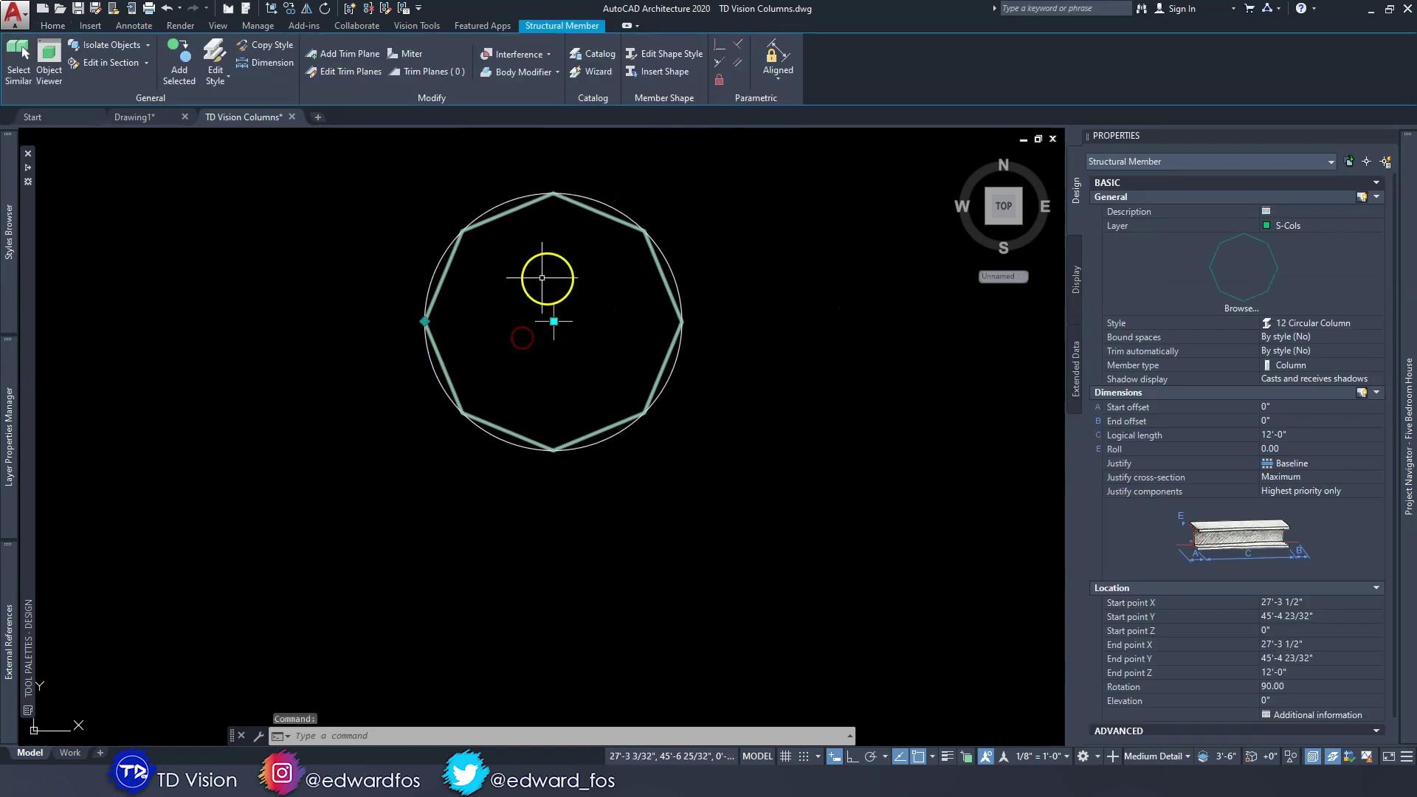
click(290, 9)
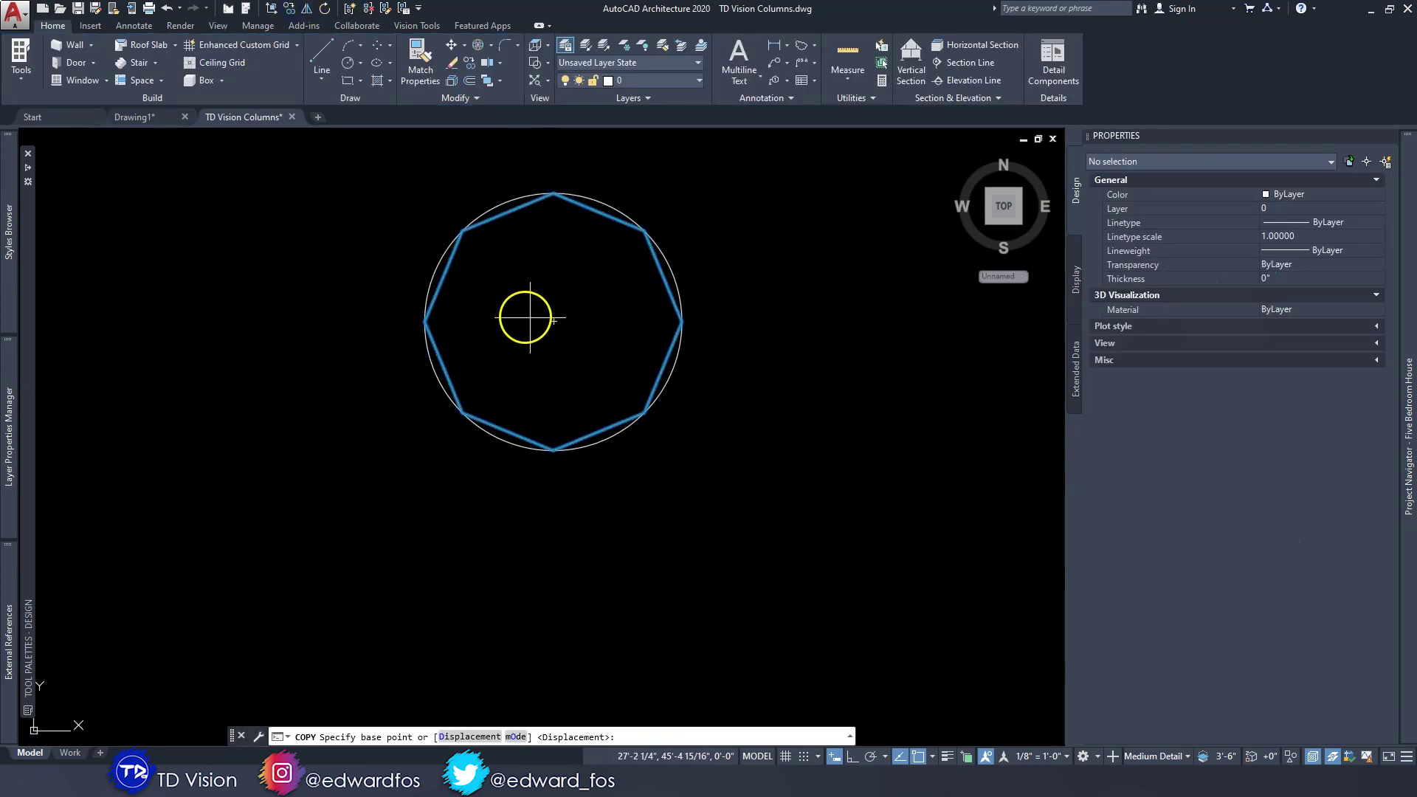
click(554, 321)
scroll(554, 321, down, 7)
scroll(693, 392, up, 2)
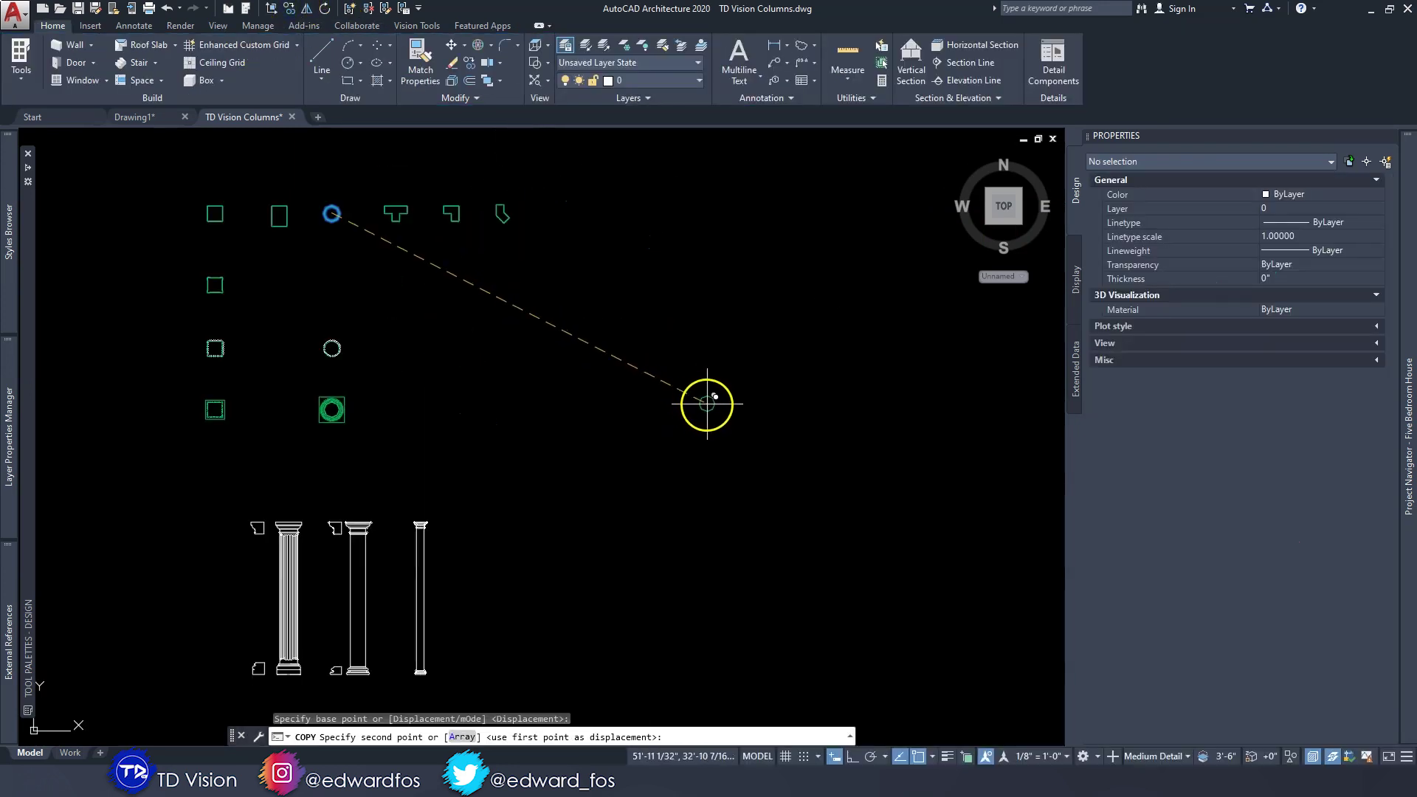
click(738, 386)
key(Escape)
key(Escape)
key(Escape)
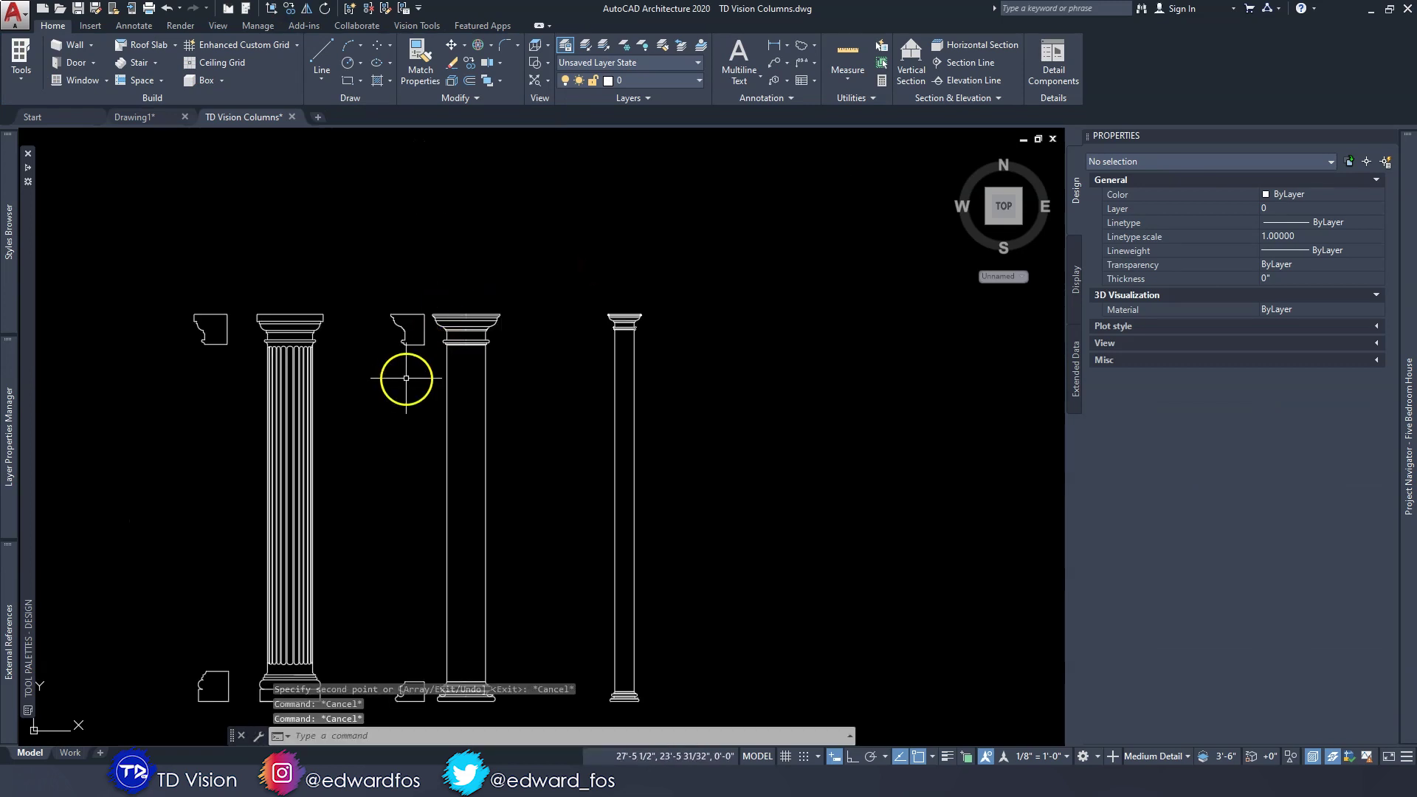
Copy the plain round column's capital and base half profiles next to the copied circular column member
click(405, 376)
click(357, 289)
middle_drag(433, 399, 465, 273)
click(465, 273)
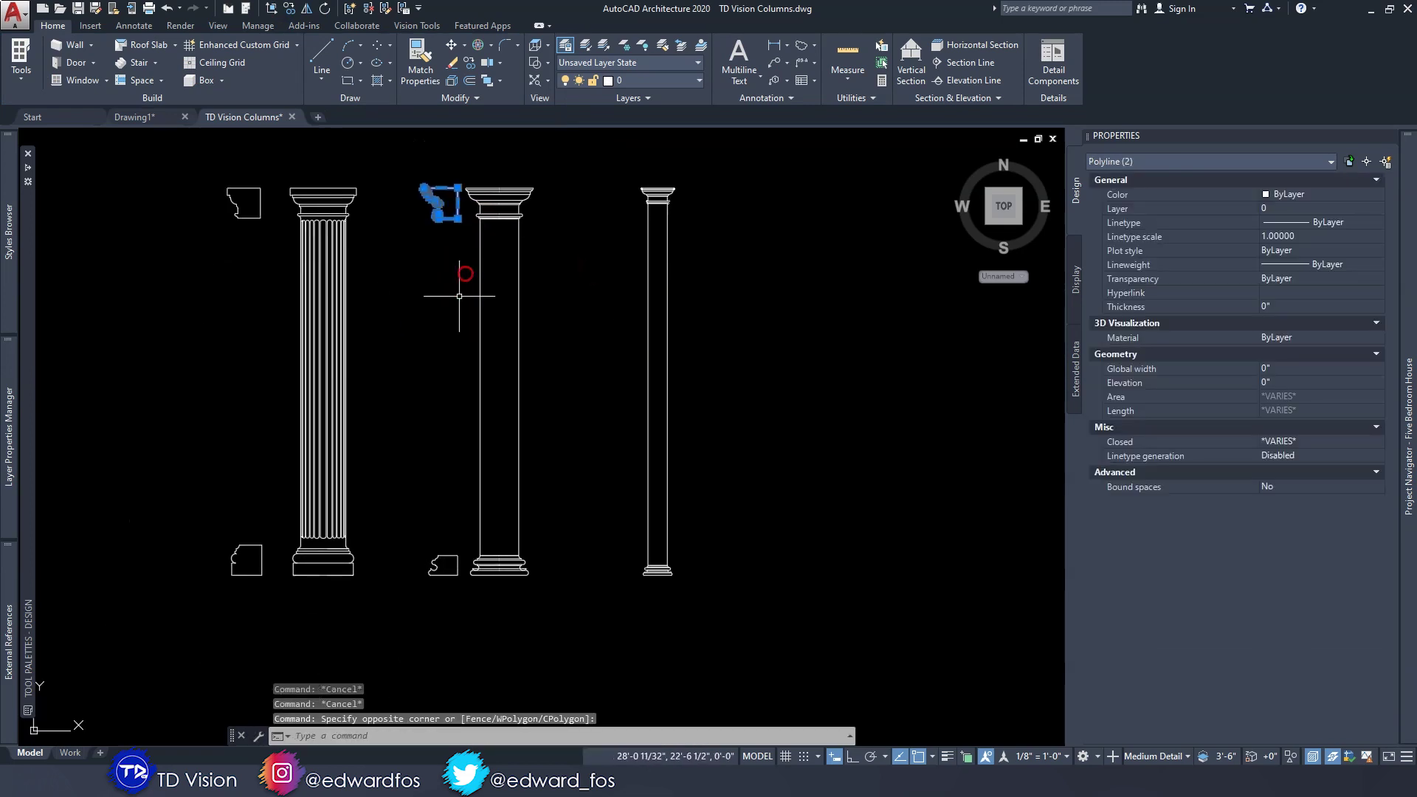
click(449, 583)
click(427, 541)
click(290, 9)
scroll(621, 221, down, 1)
click(506, 235)
scroll(733, 238, down, 2)
middle_drag(734, 238, 402, 313)
scroll(539, 236, up, 2)
click(539, 214)
key(Escape)
key(Escape)
Move the copied base half profile up to just below the copied capital half profile
click(578, 425)
click(526, 377)
text(m)
key(Return)
click(646, 481)
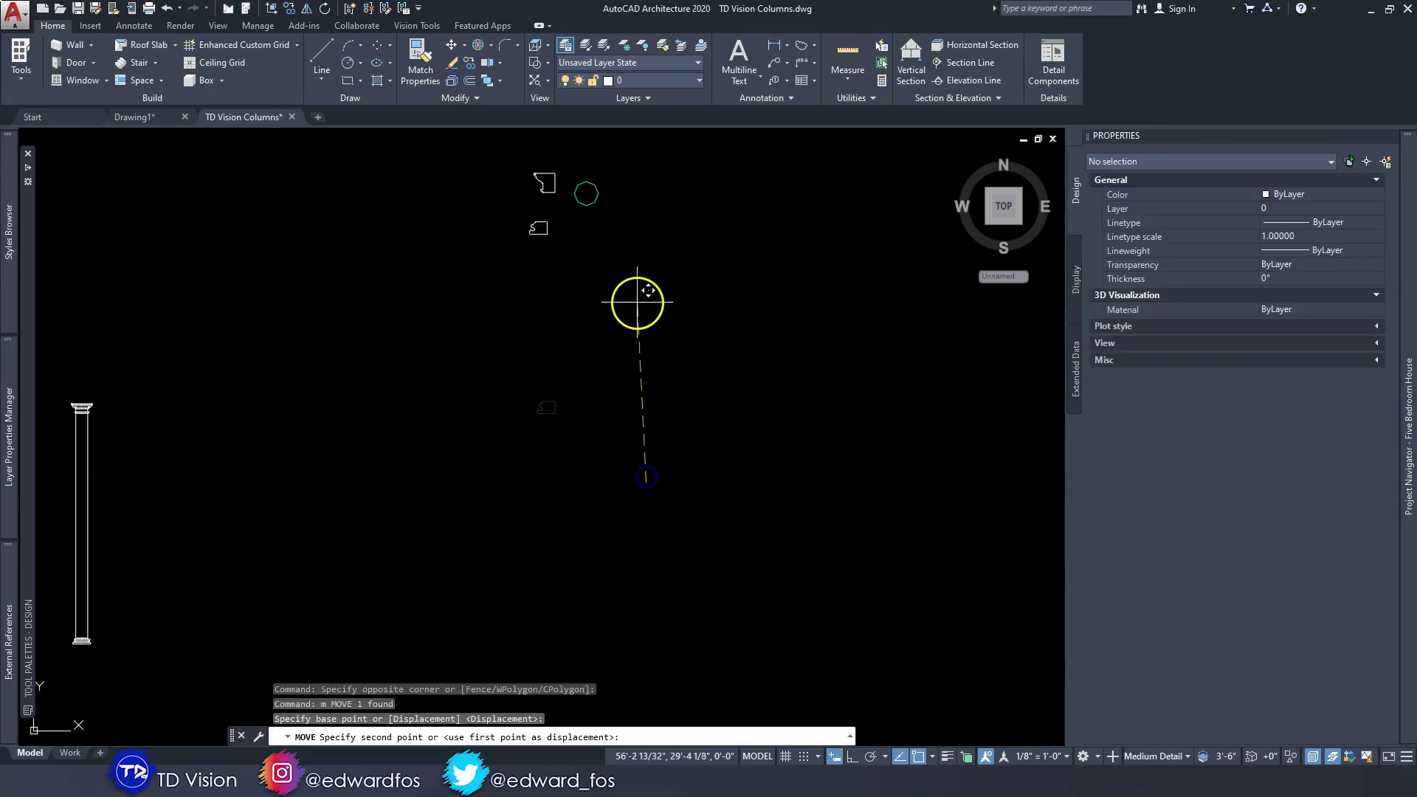
click(646, 294)
key(Escape)
key(Escape)
key(Escape)
Isolate the copied circular column member together with the copied capital and base half profiles
scroll(745, 293, down, 1)
middle_drag(745, 293, 714, 411)
click(712, 411)
click(562, 302)
click(113, 43)
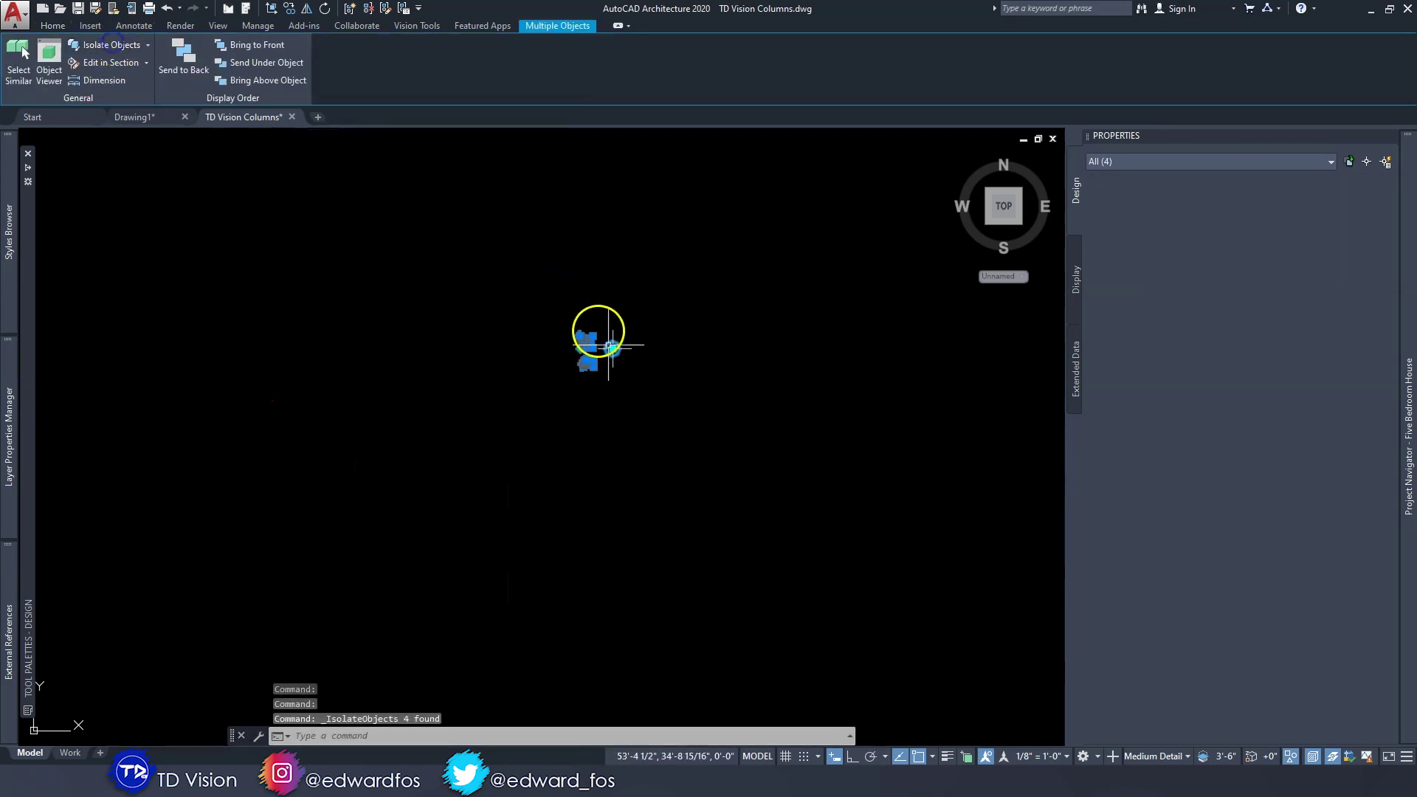
key(Escape)
key(Escape)
scroll(525, 326, up, 5)
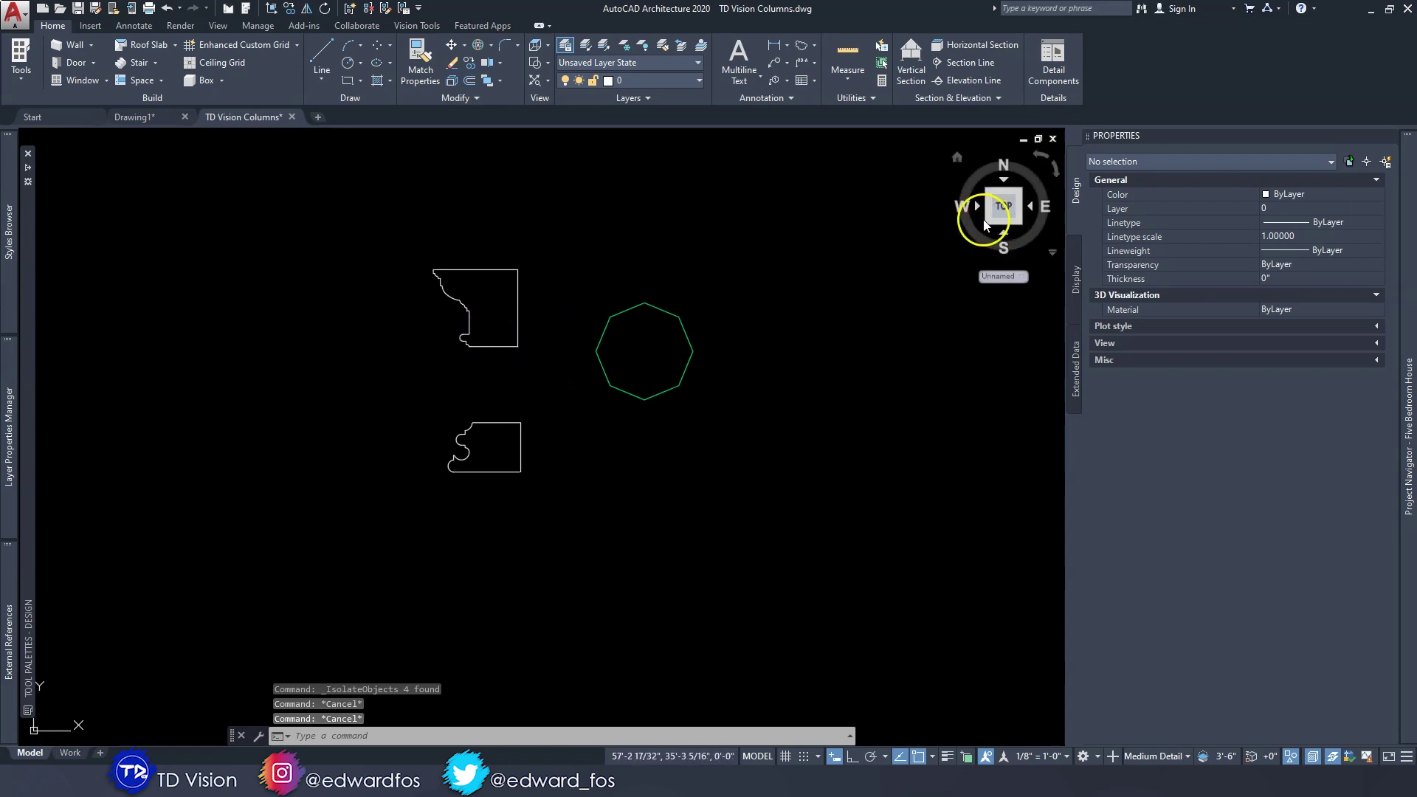
Switch to the SW Isometric view and turn on the grid display
click(988, 223)
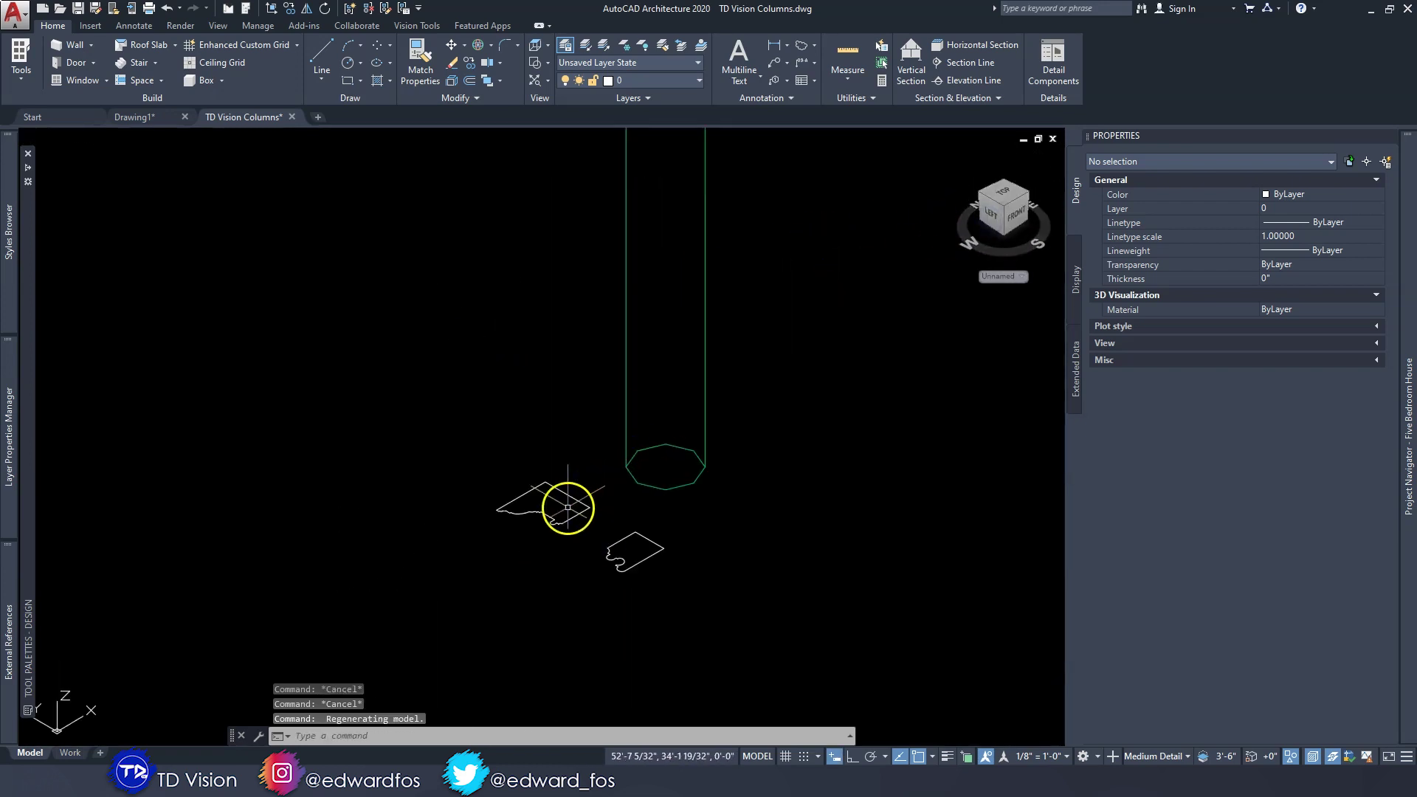
click(567, 501)
scroll(561, 498, down, 2)
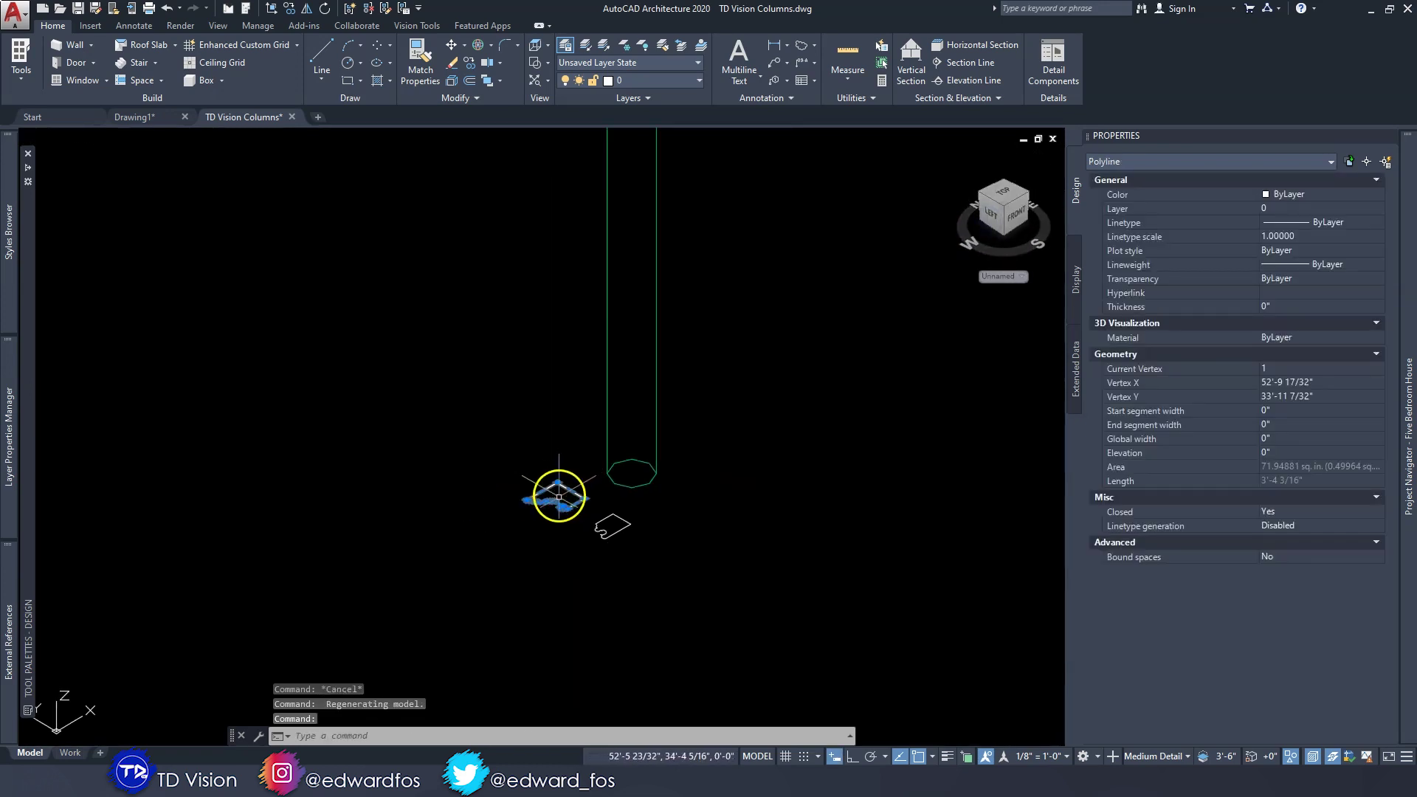
scroll(523, 494, up, 2)
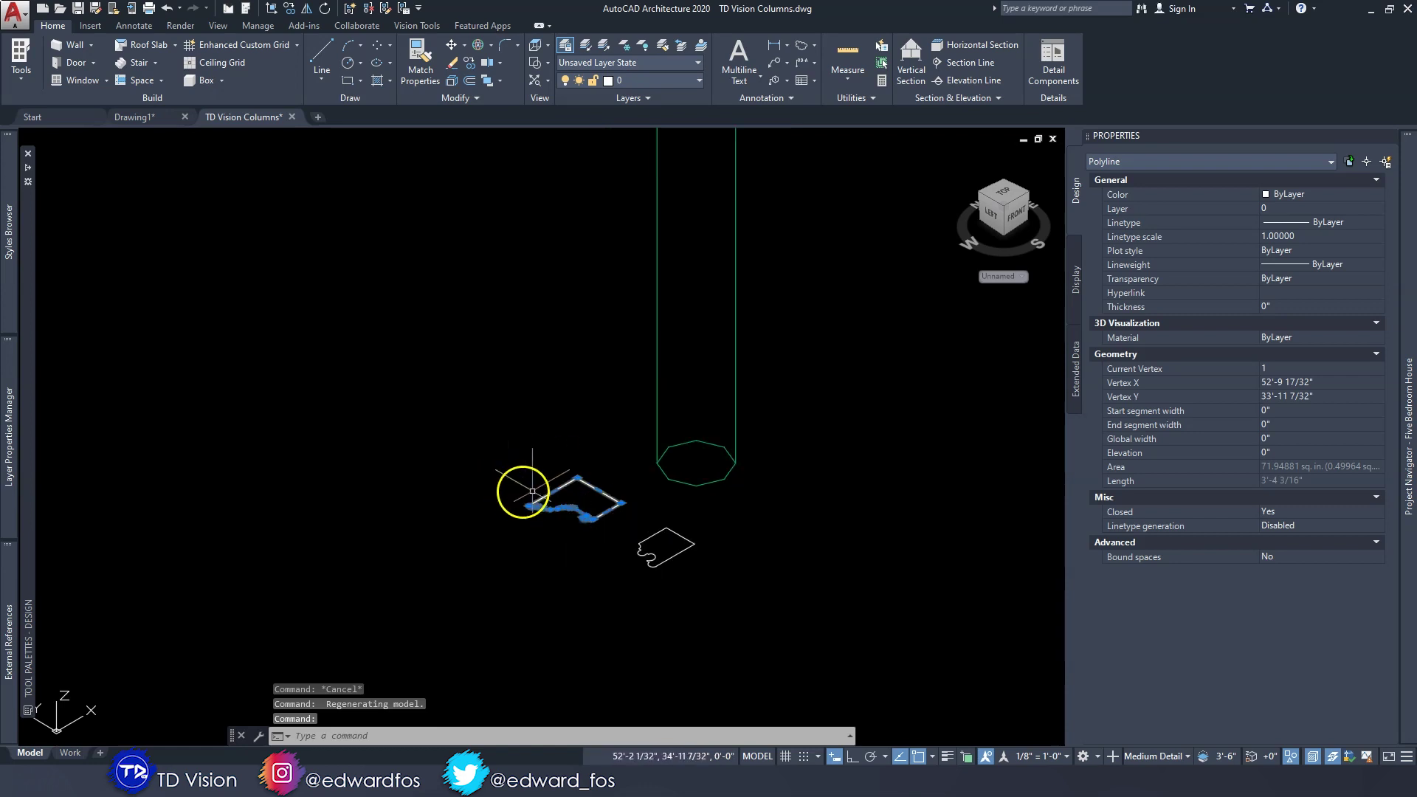
click(785, 756)
key(Escape)
key(Escape)
middle_drag(564, 408, 543, 426)
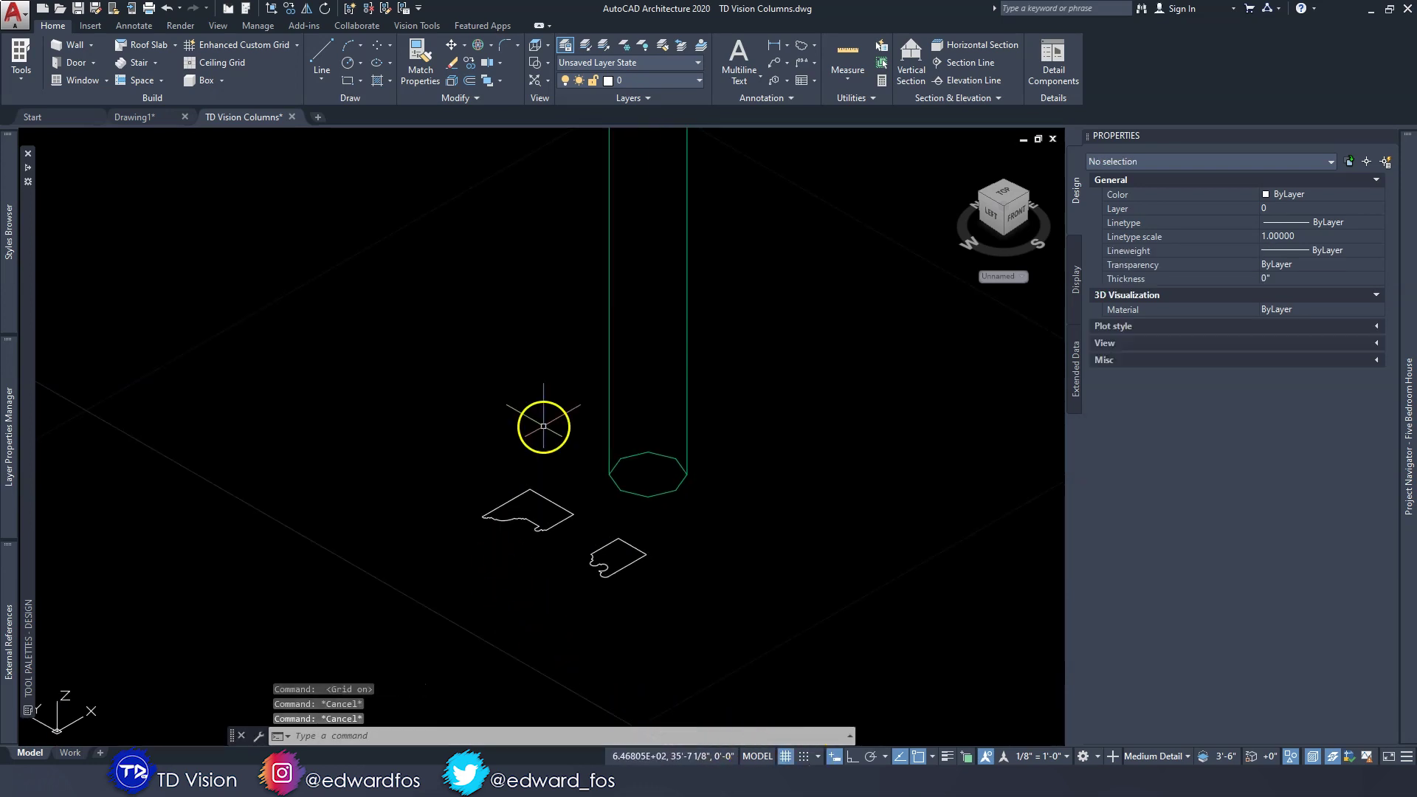
Stand the capital half profile upright by rotating it in 3D about the X axis with Ortho on
click(548, 506)
click(520, 491)
click(491, 46)
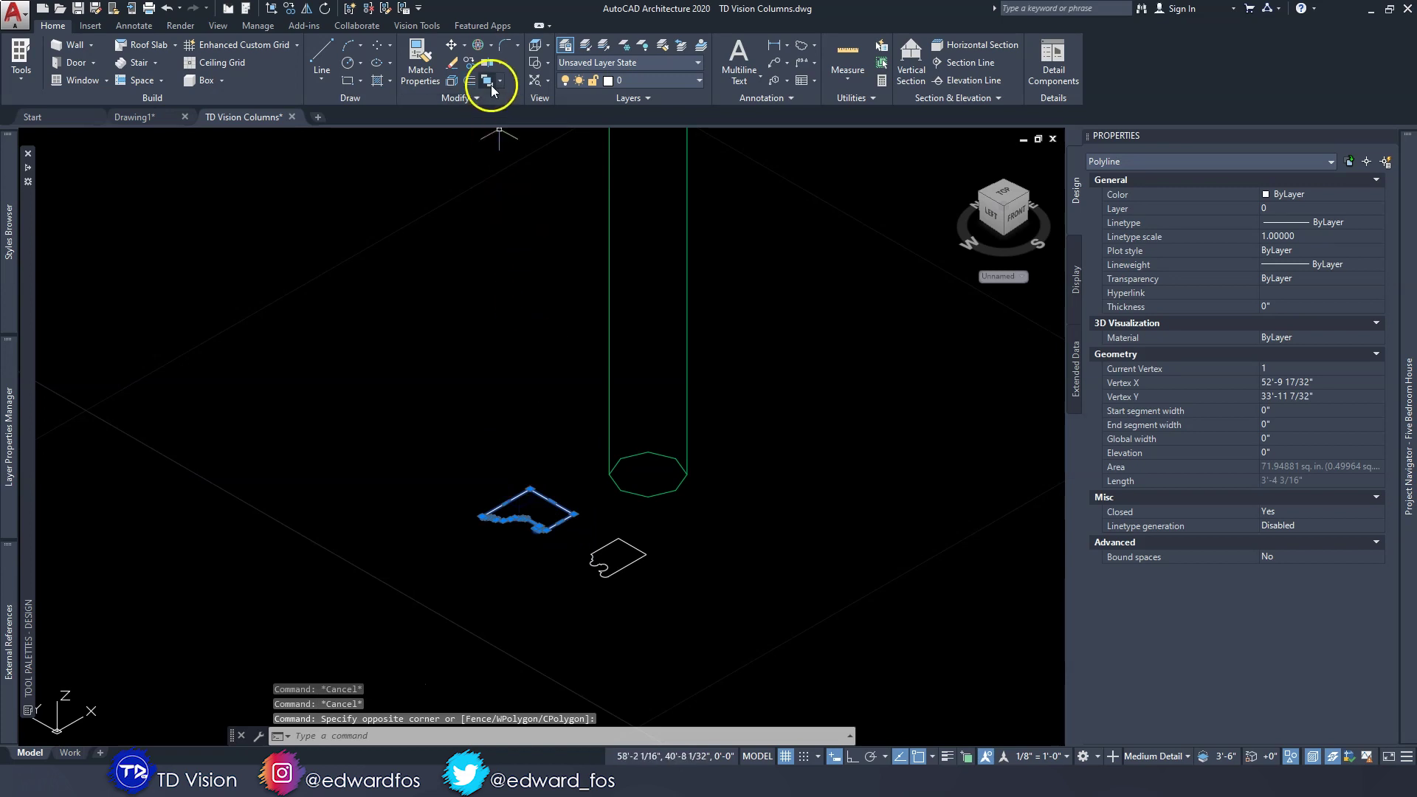
click(517, 98)
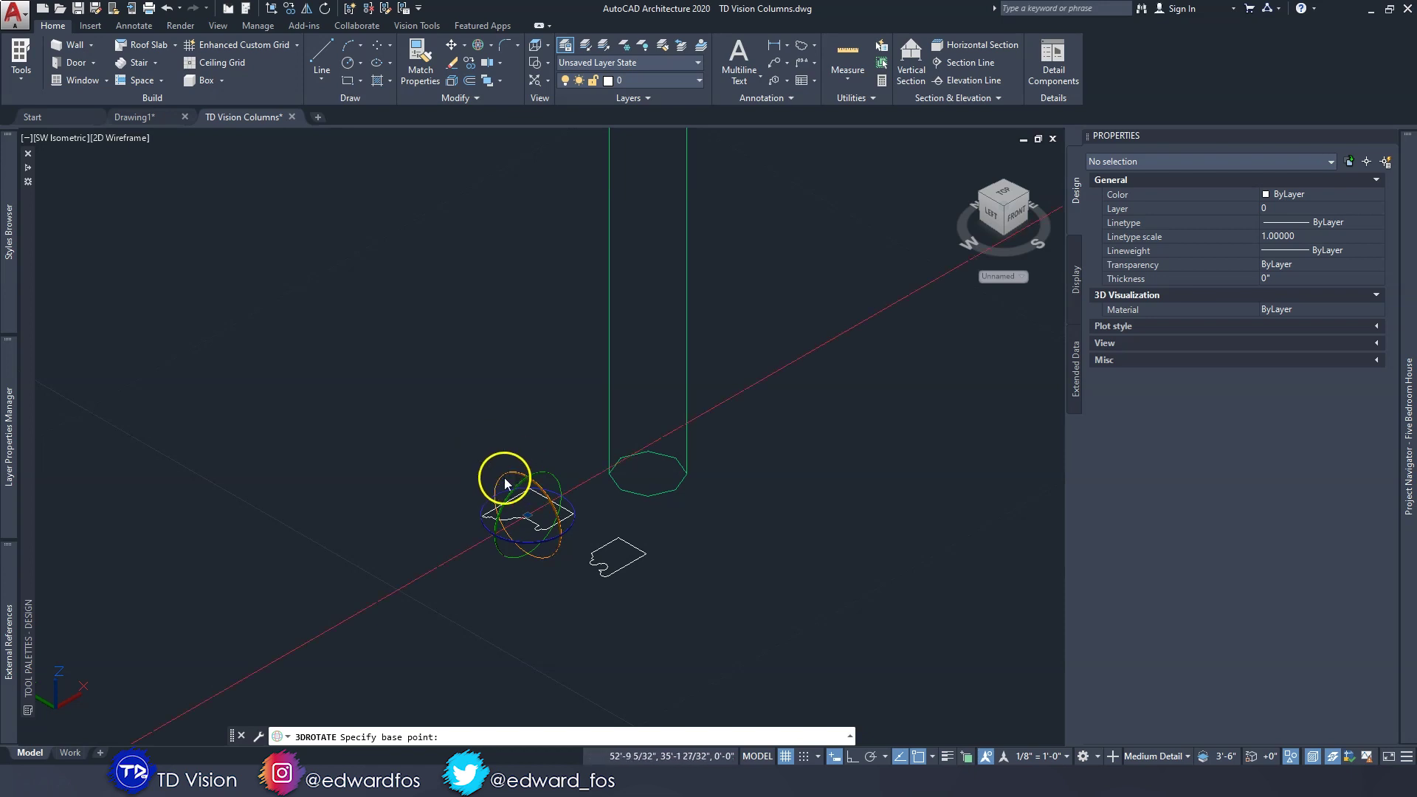
click(526, 462)
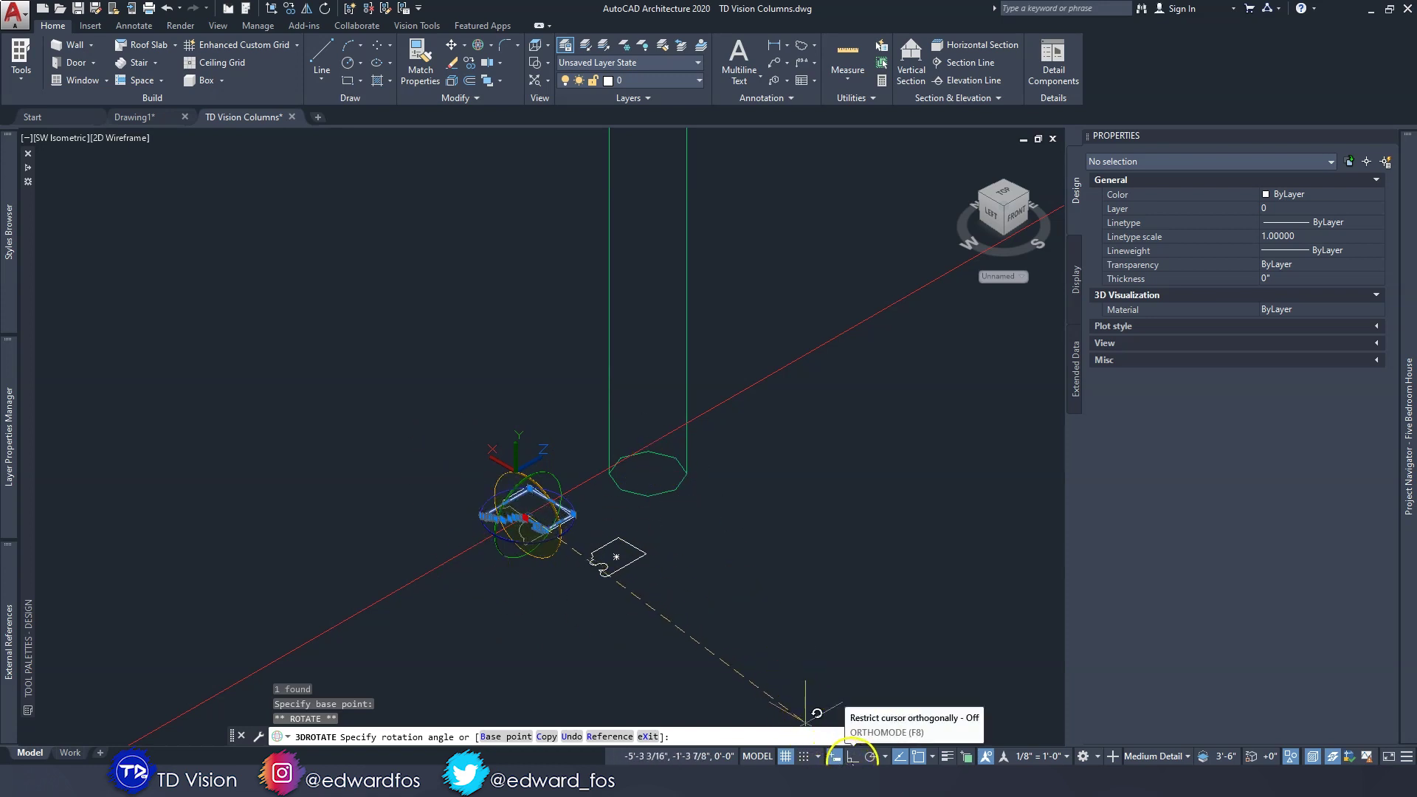
click(852, 757)
click(547, 283)
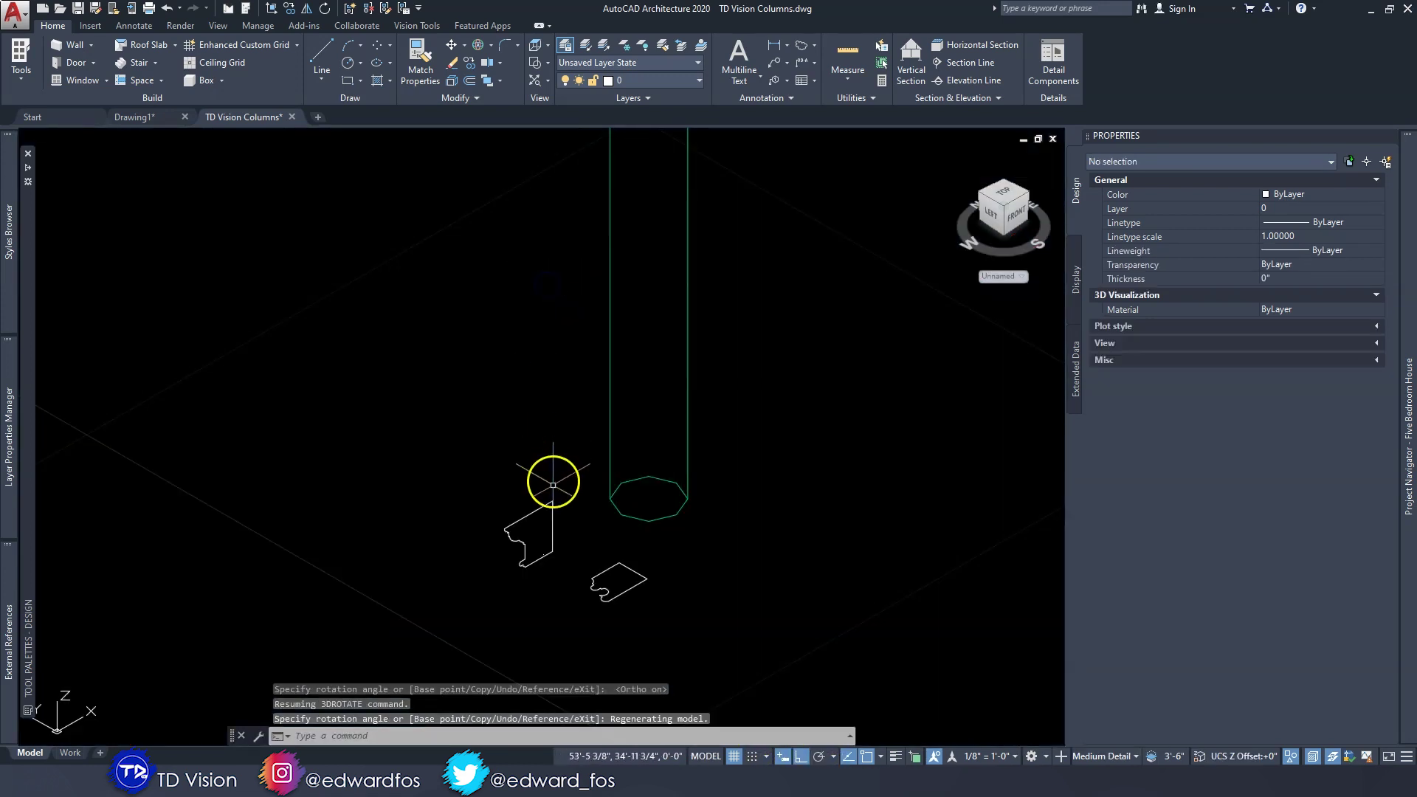
Stand the base half profile upright by rotating it in 3D about the X axis
middle_drag(553, 480, 554, 358)
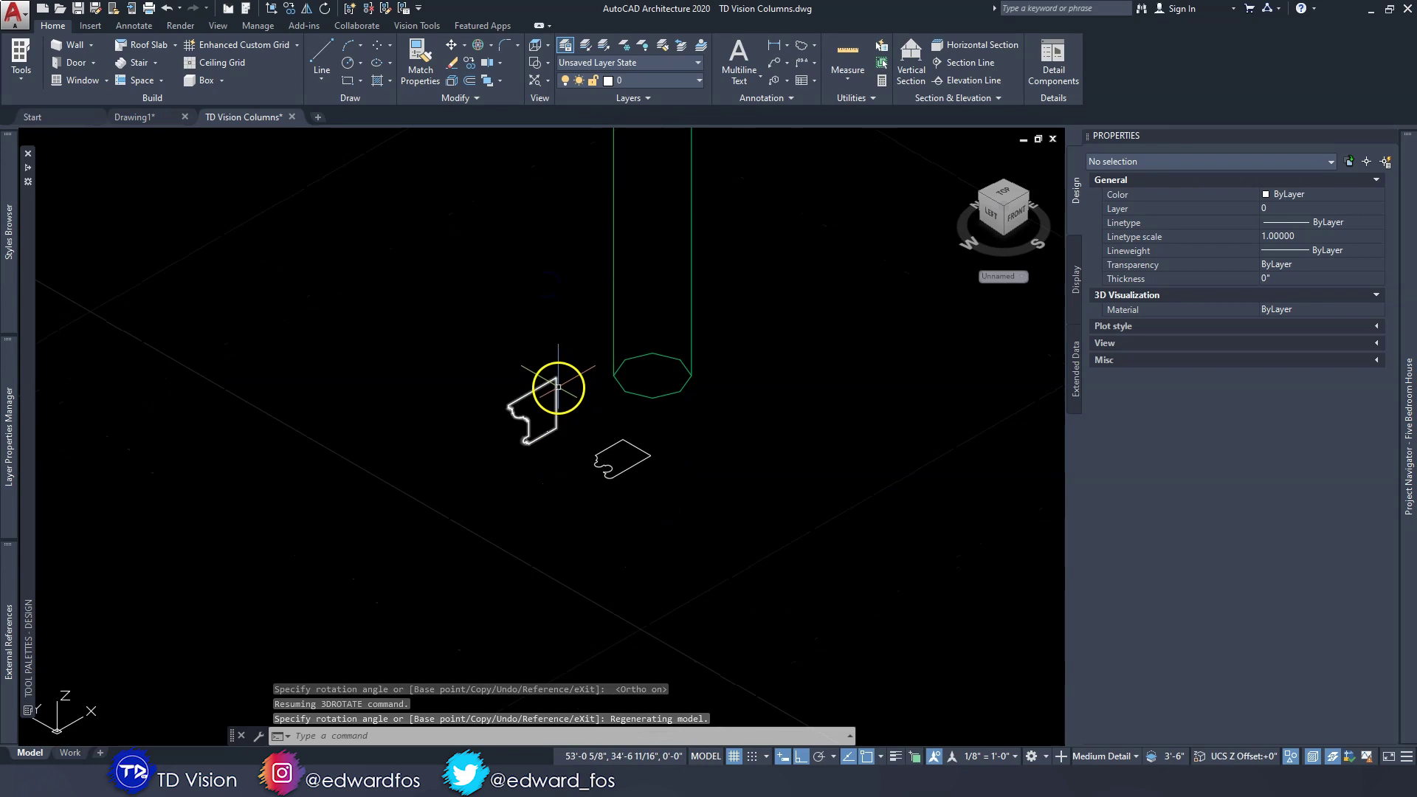
scroll(544, 430, up, 5)
scroll(546, 433, down, 4)
key(Escape)
key(Escape)
click(631, 443)
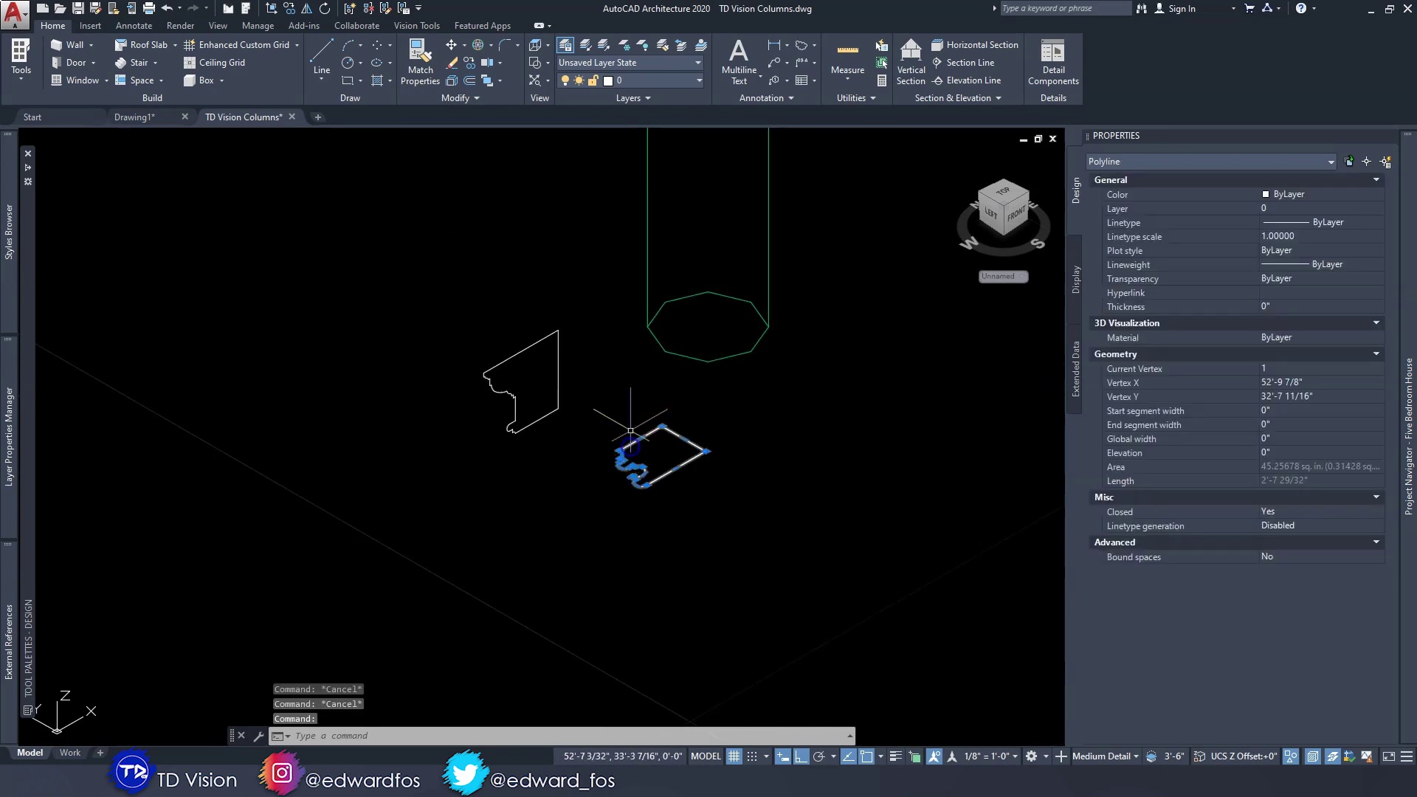
click(479, 45)
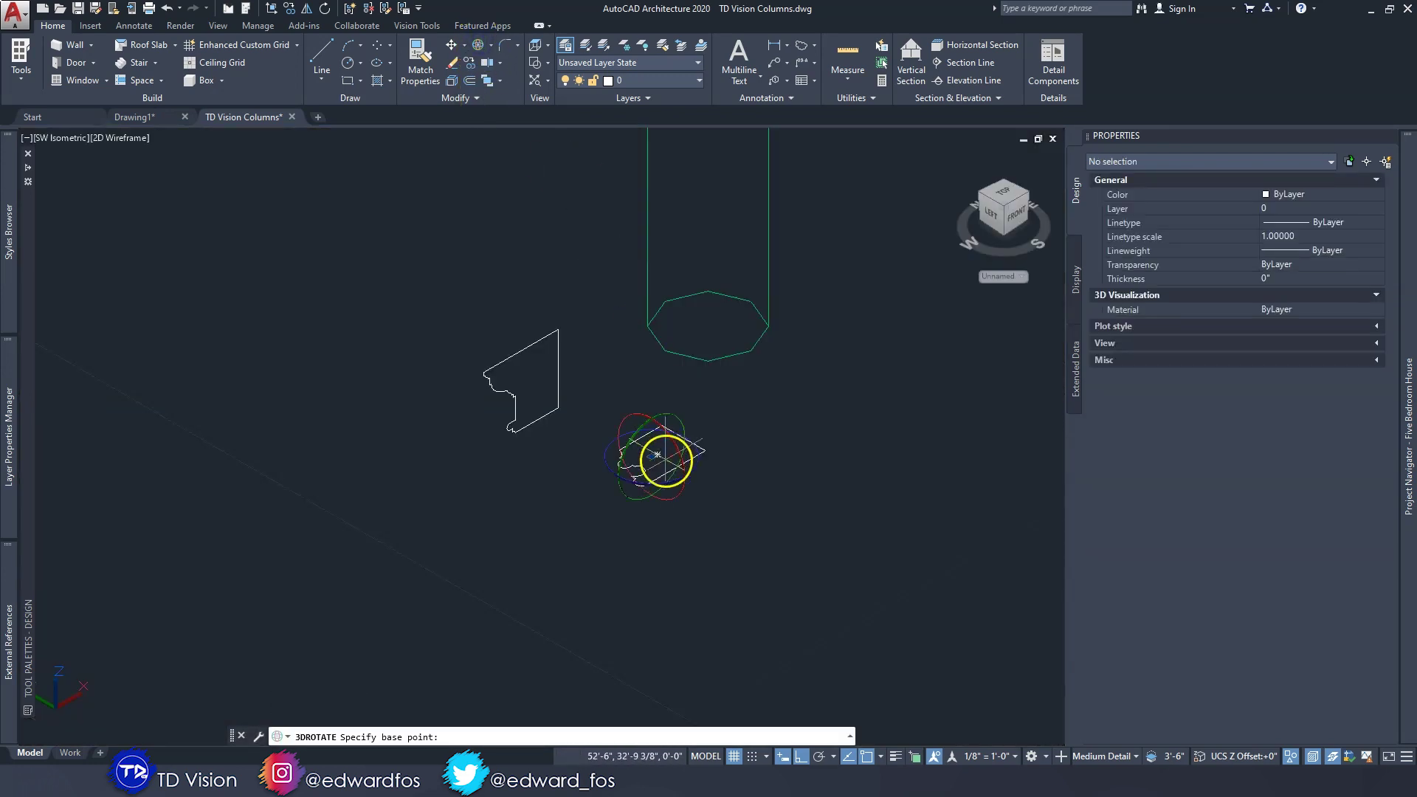
click(639, 414)
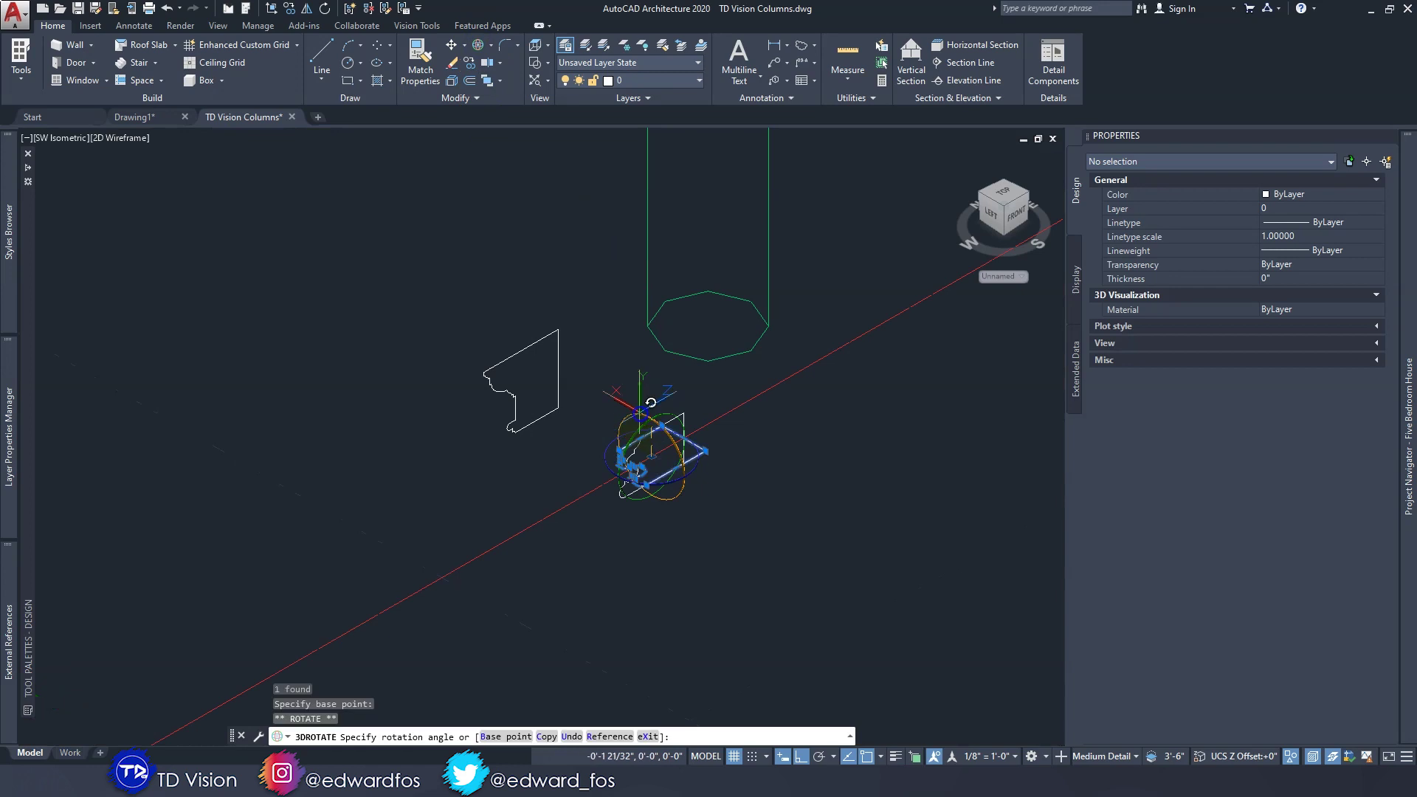
click(609, 168)
key(Escape)
middle_drag(715, 416, 663, 447)
Move the capital half profile about 11'-7 1/2" up along the Z axis, close to the column's top
click(540, 412)
click(490, 357)
middle_drag(526, 370, 528, 472)
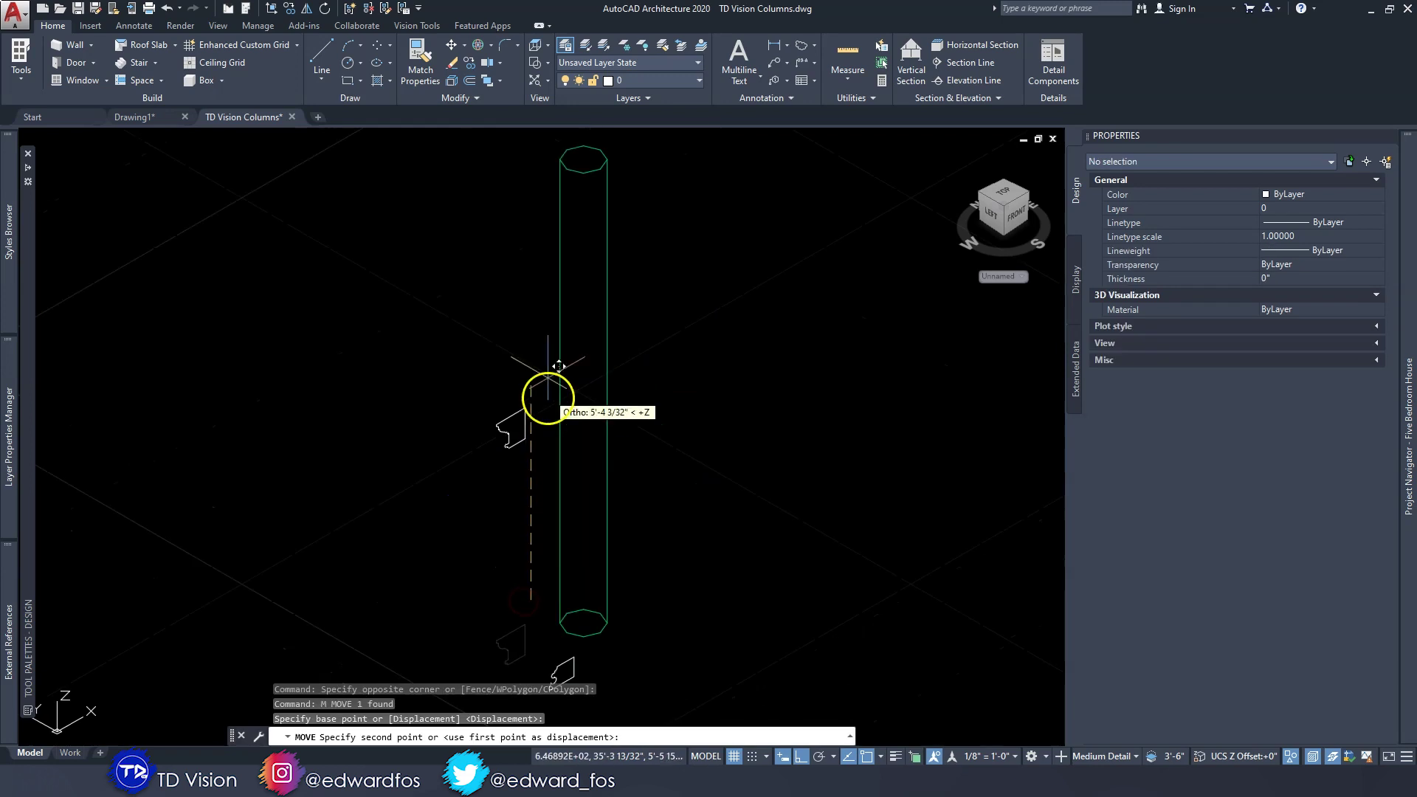
middle_drag(534, 321, 528, 480)
scroll(528, 454, down, 2)
scroll(528, 367, up, 4)
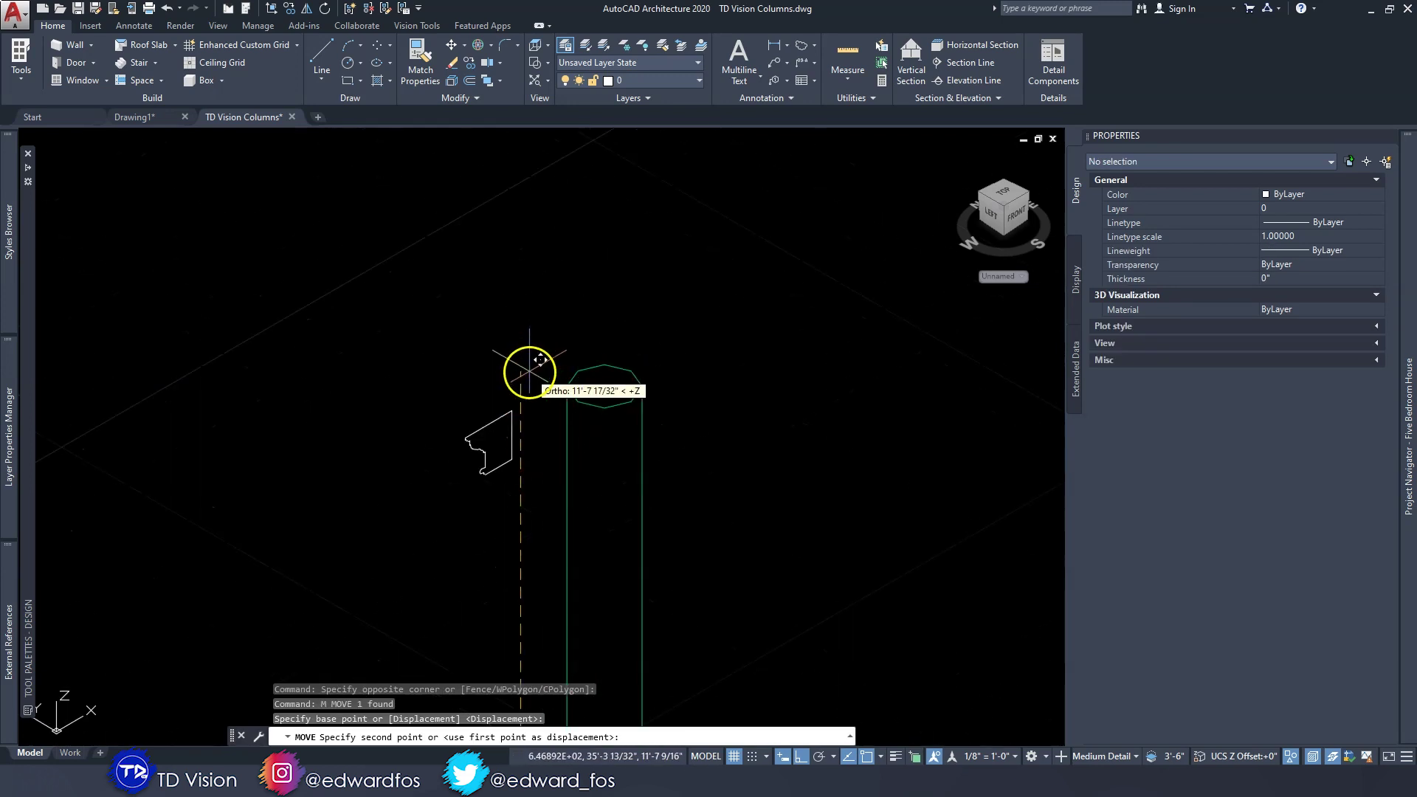
click(529, 372)
scroll(538, 414, down, 2)
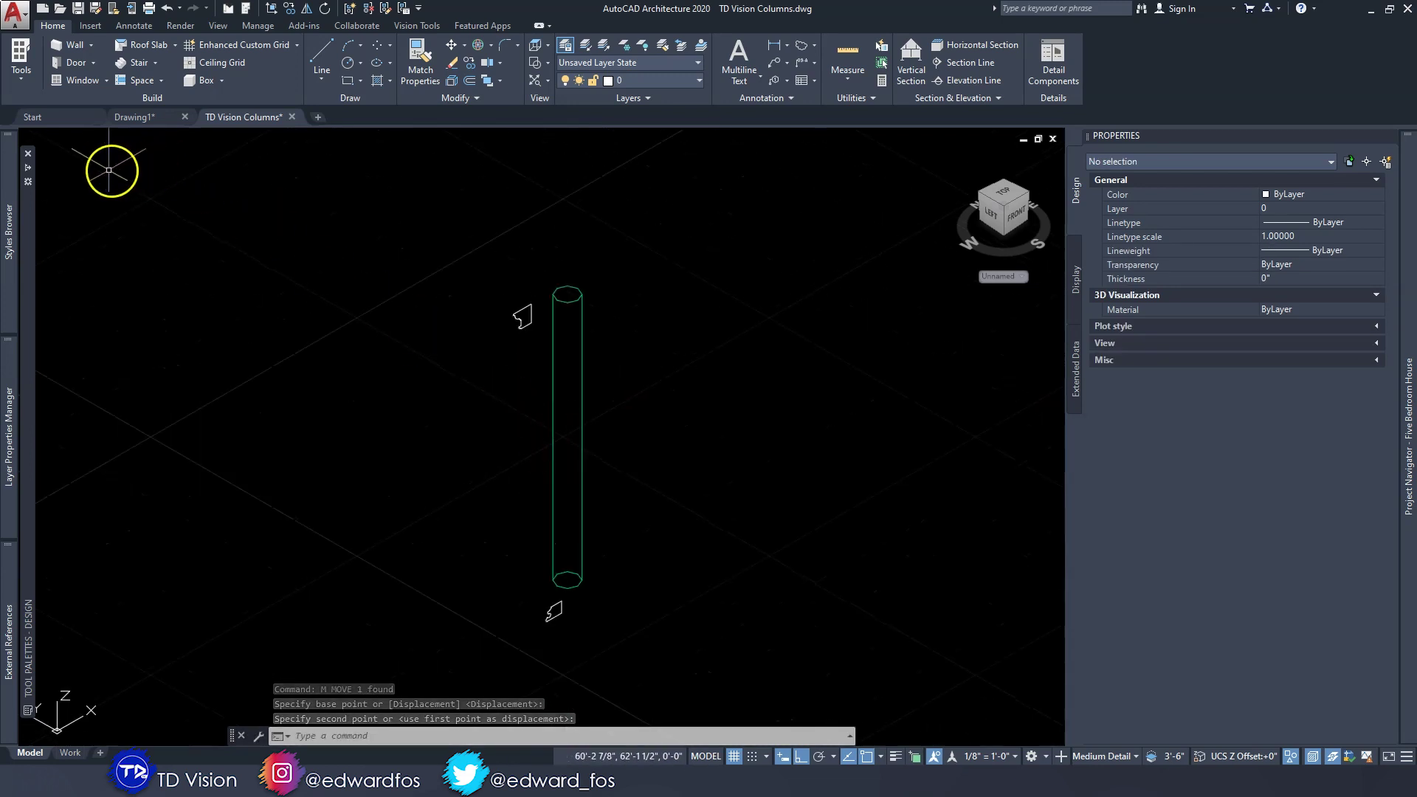
In the Front view with Ortho off, move the base half profile's lower inner corner to the midpoint of the column's bottom edge
click(48, 138)
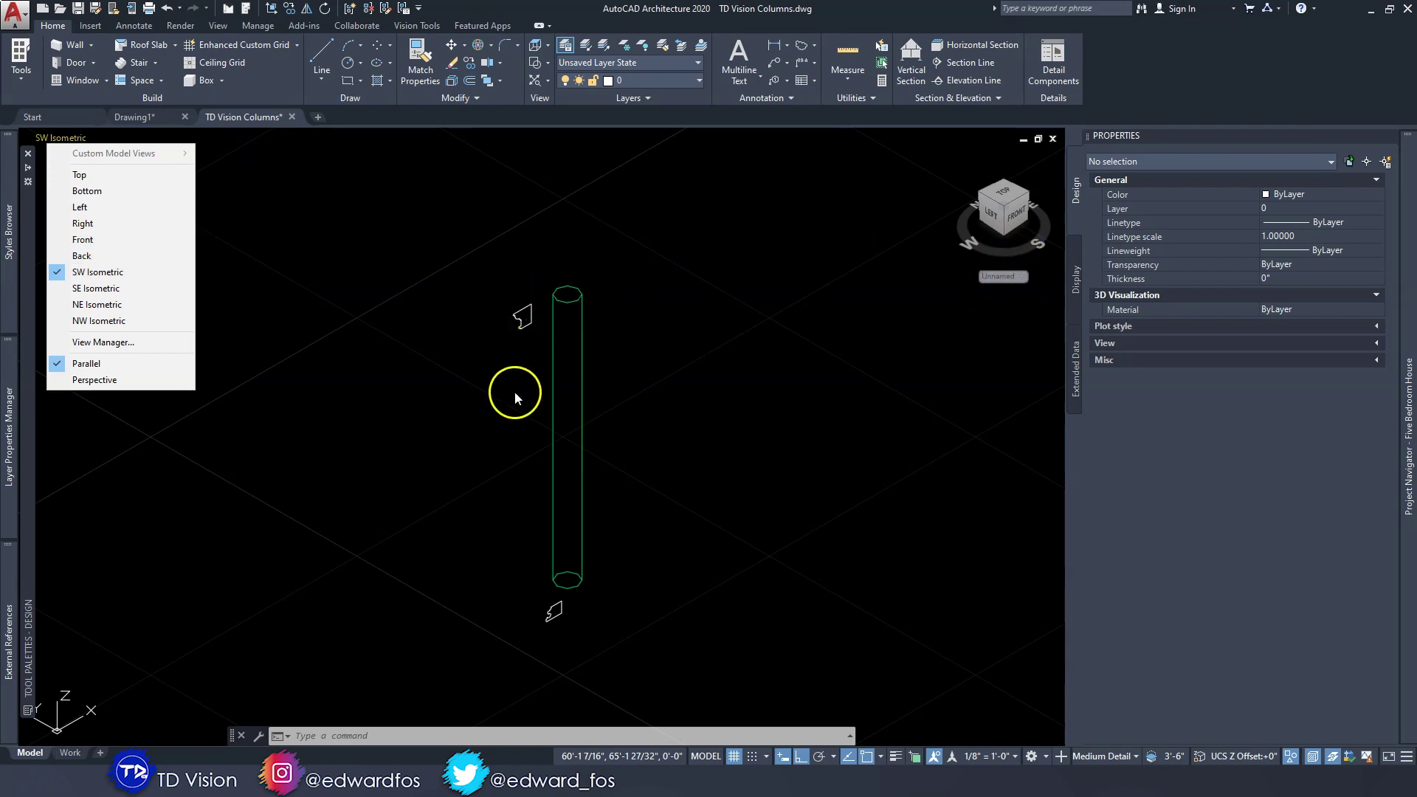
click(96, 239)
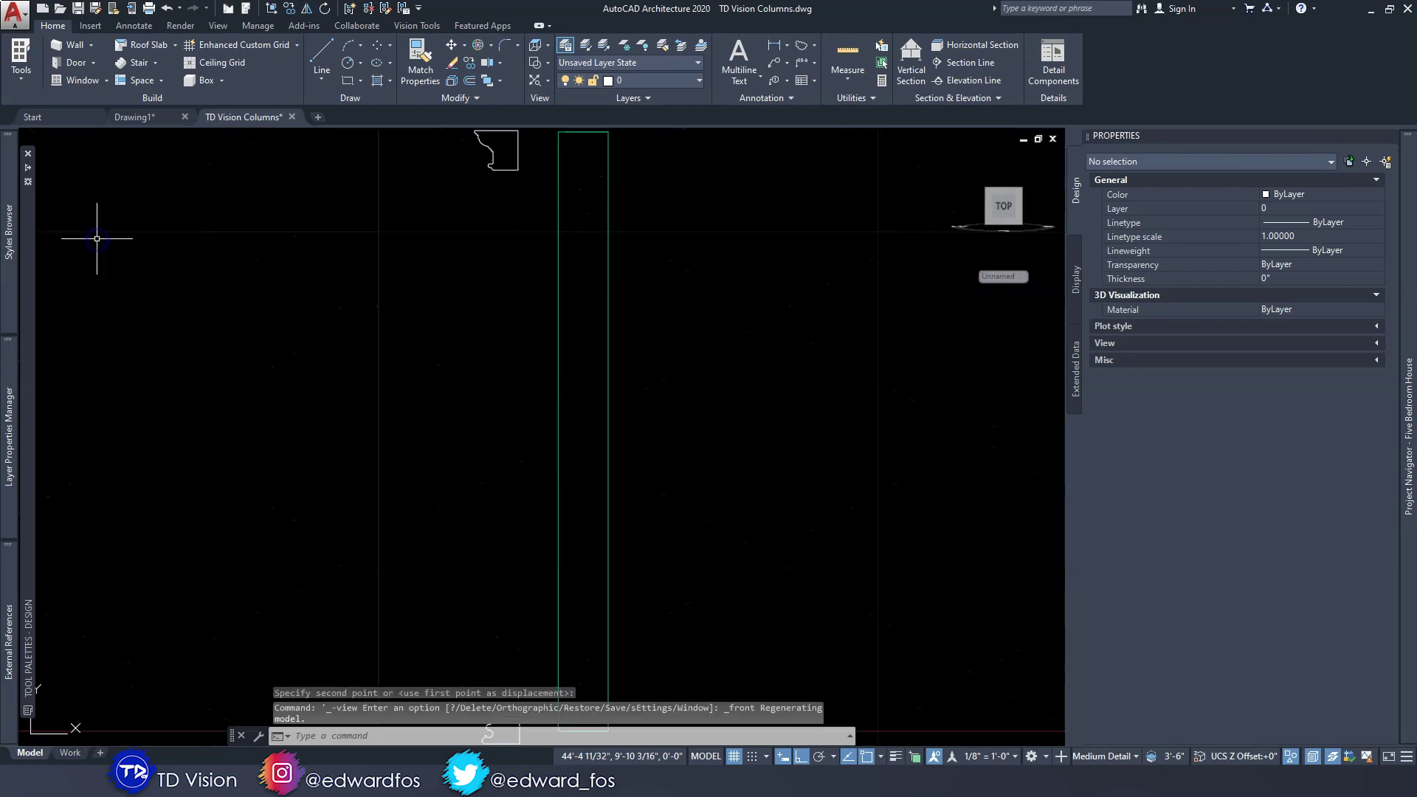
click(433, 516)
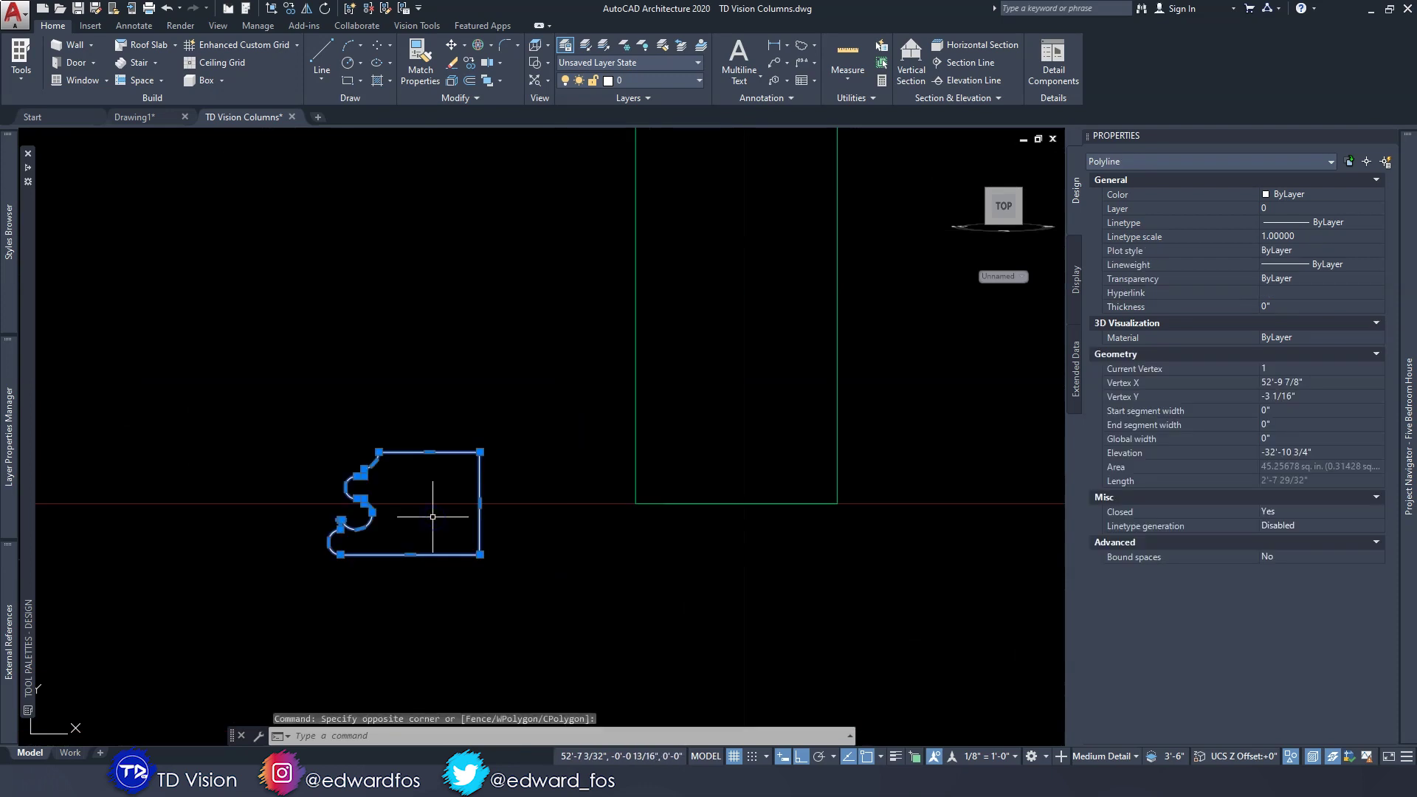
text(m)
key(Return)
click(480, 555)
key(F8)
scroll(682, 472, up, 2)
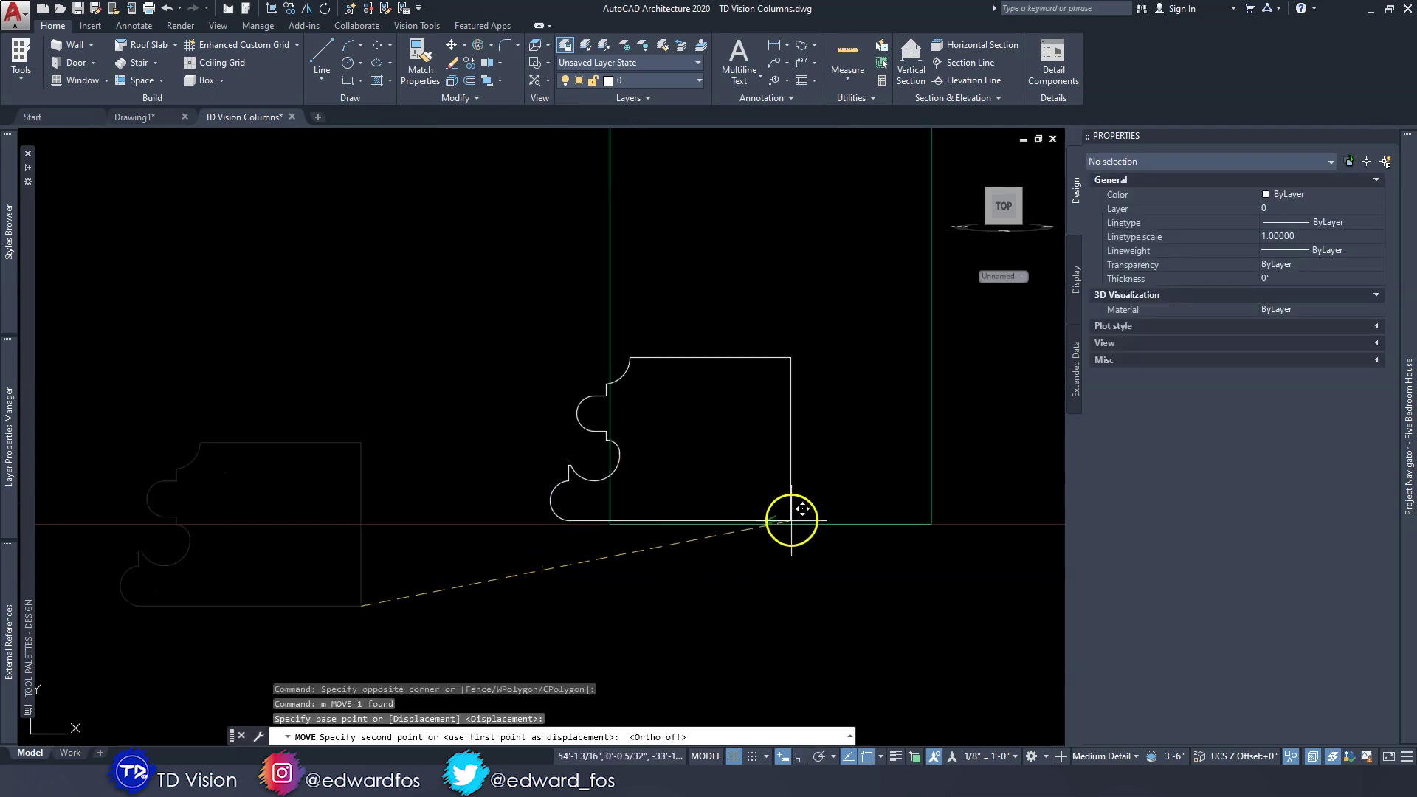
click(770, 524)
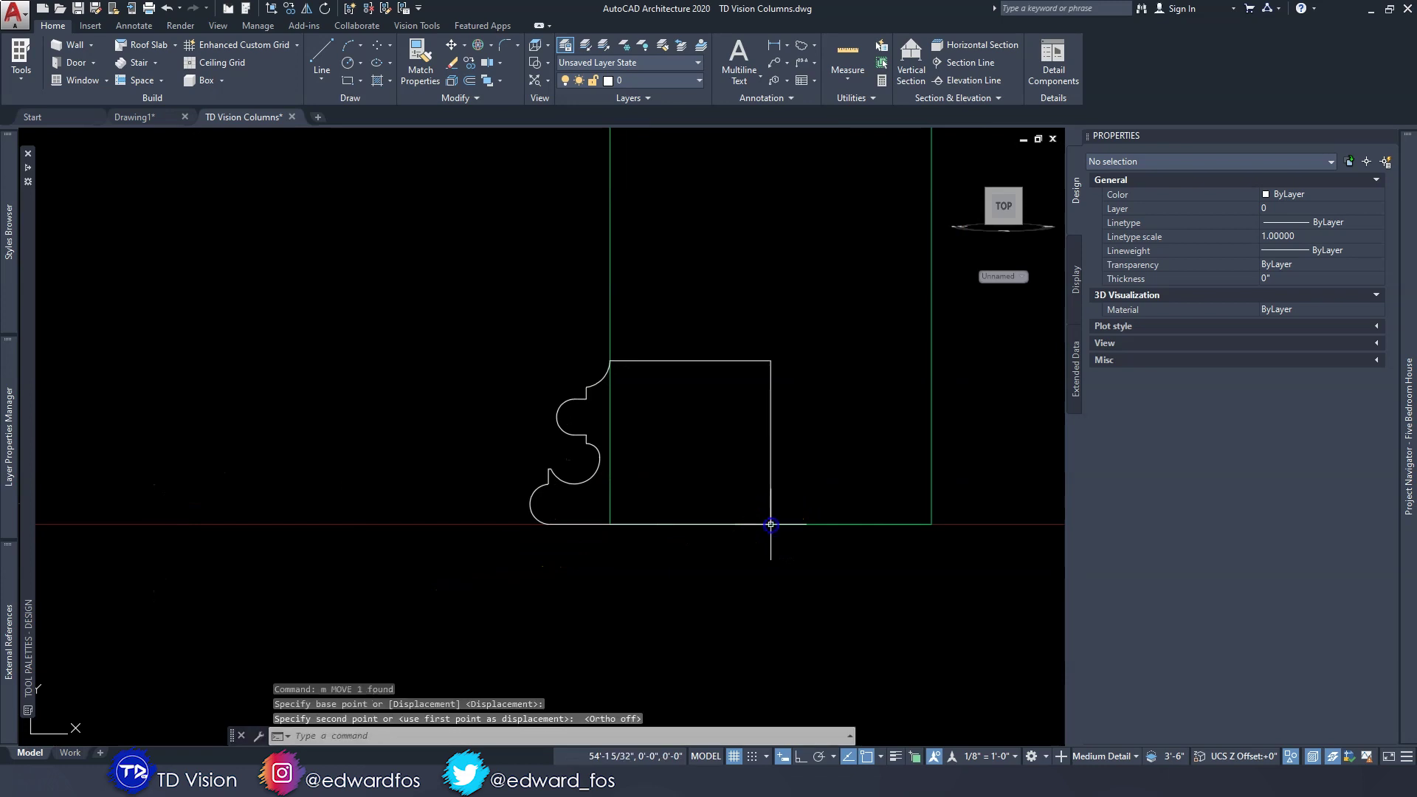
Move the capital half profile so its upper inner corner sits on the midpoint of the column's top edge
key(Escape)
scroll(594, 354, up, 4)
scroll(633, 346, down, 8)
middle_drag(633, 347, 591, 579)
scroll(591, 579, up, 2)
scroll(595, 578, down, 4)
middle_drag(600, 443, 623, 652)
scroll(599, 304, up, 5)
click(624, 436)
click(551, 334)
click(620, 386)
click(545, 304)
middle_drag(599, 322, 566, 604)
text(m)
click(525, 351)
scroll(564, 388, down, 1)
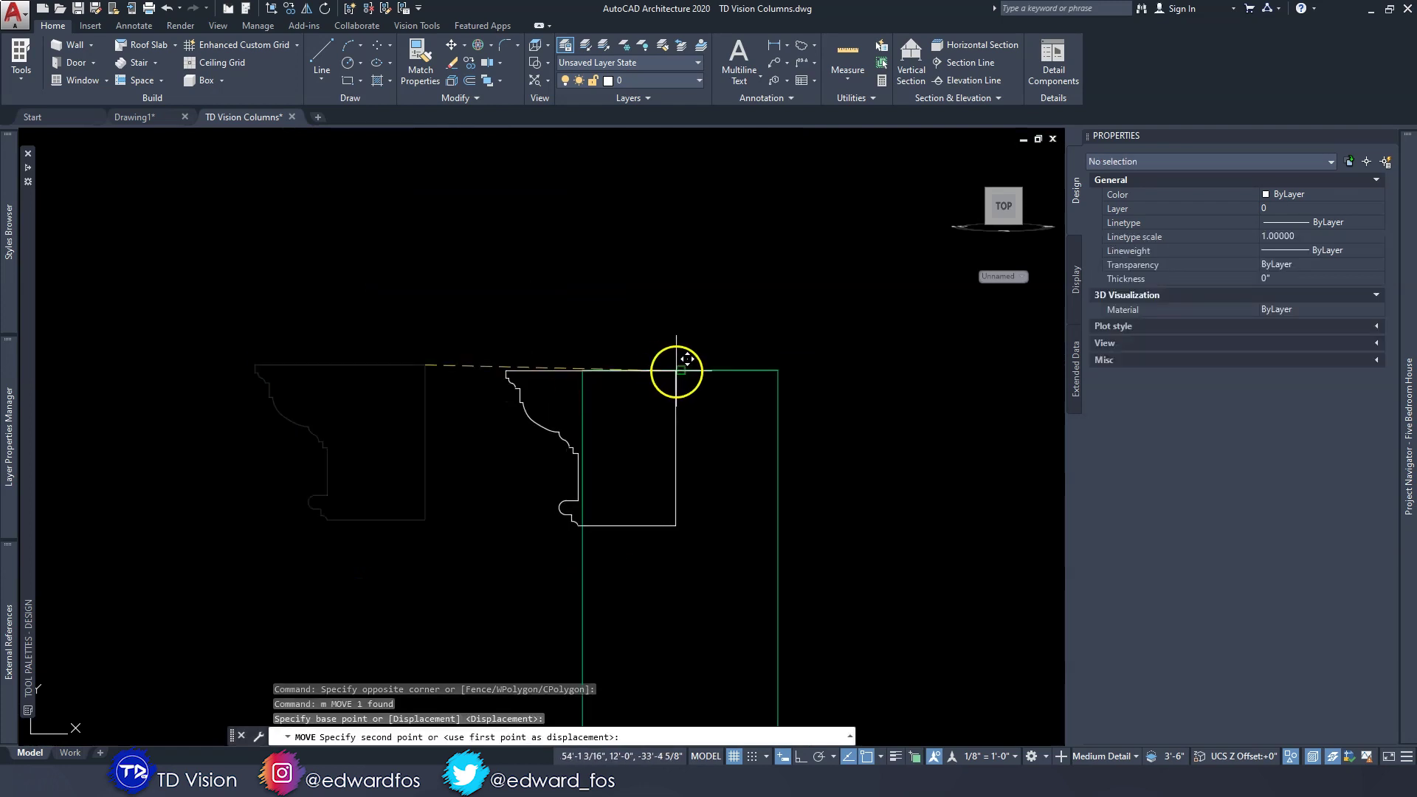
key(Escape)
Split the model space into two vertical viewports and set one to the Top view, keeping the other in Front view
scroll(591, 496, up, 5)
scroll(585, 450, down, 7)
scroll(812, 372, up, 2)
scroll(809, 373, down, 2)
middle_drag(802, 384, 817, 395)
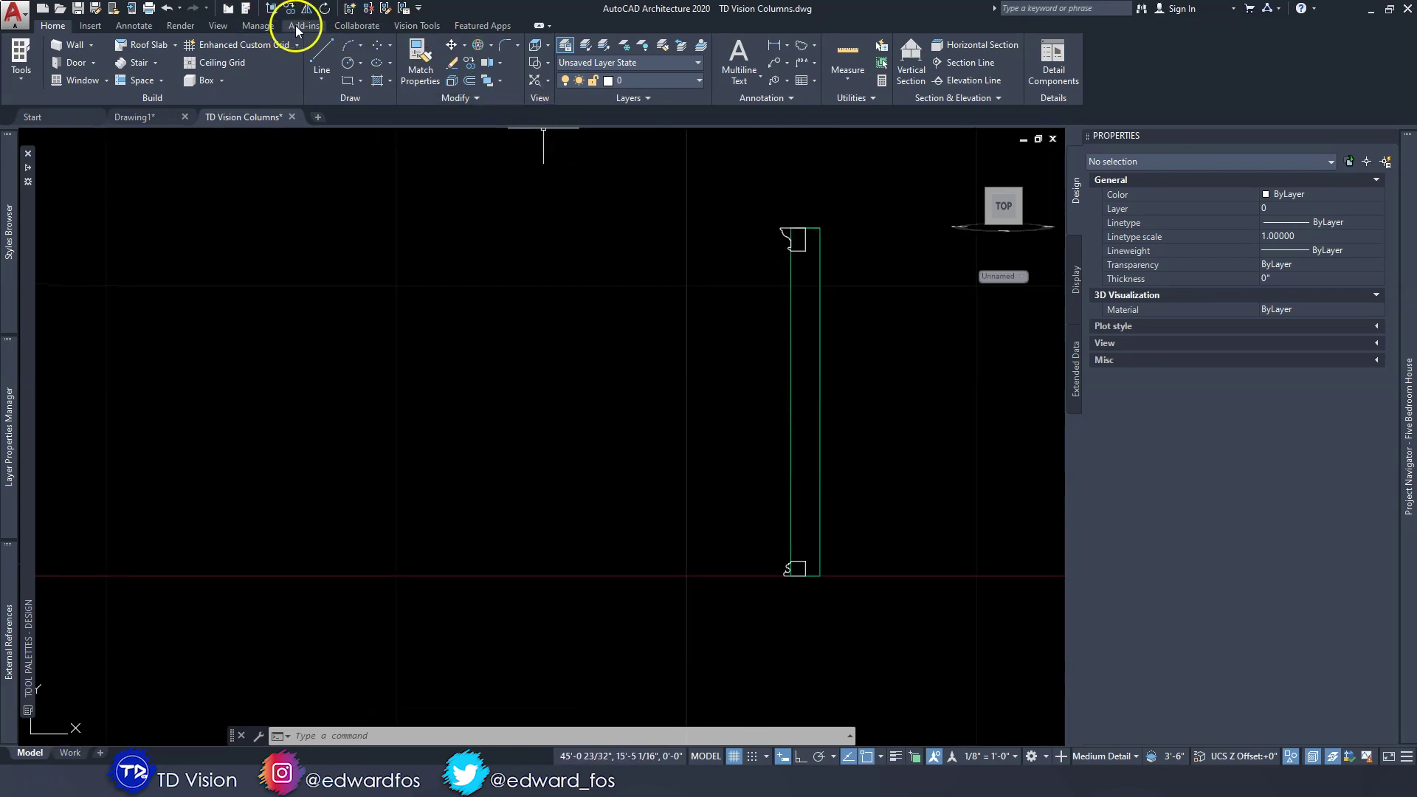
click(218, 26)
click(521, 67)
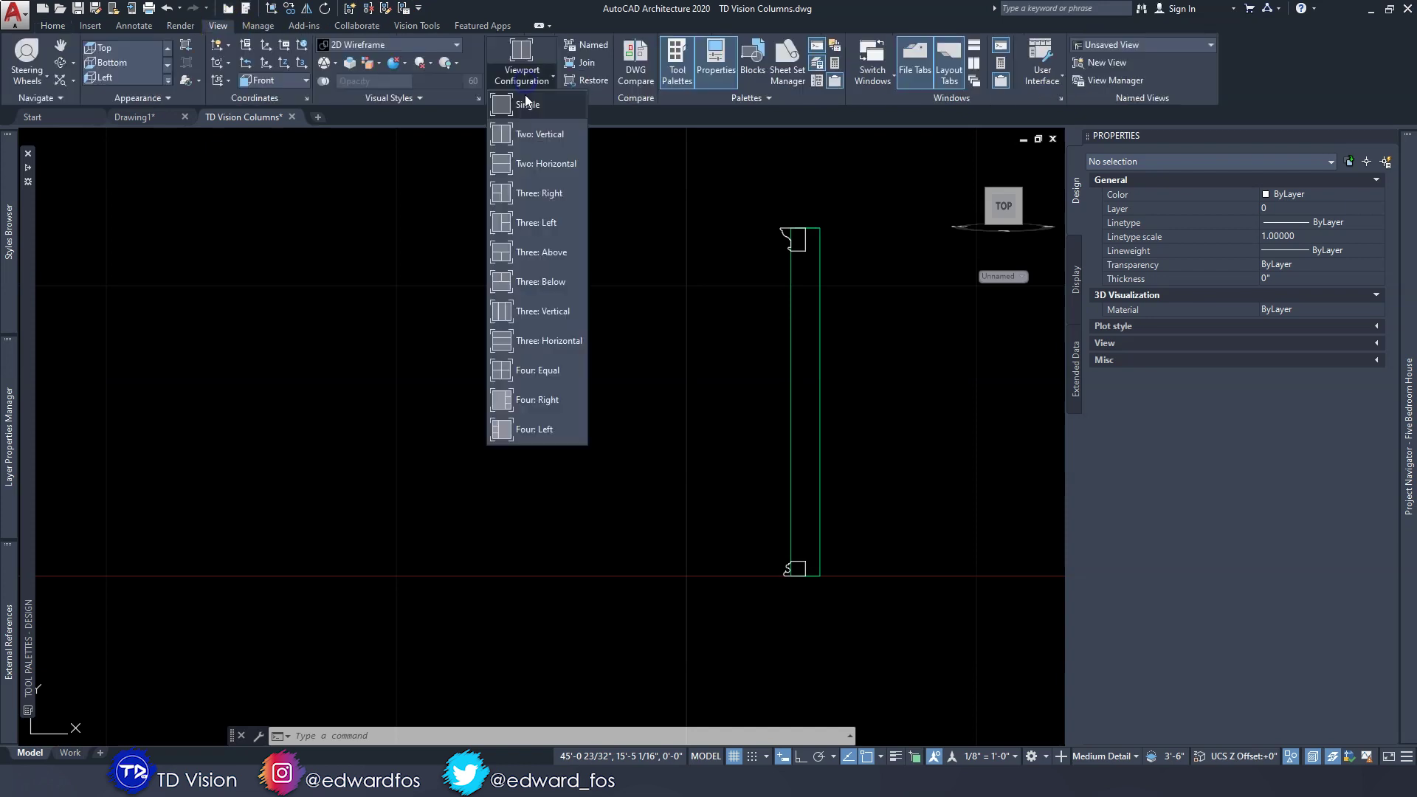
click(505, 188)
click(437, 396)
middle_drag(431, 504, 314, 301)
scroll(306, 332, up, 2)
scroll(314, 300, down, 1)
click(47, 140)
click(90, 175)
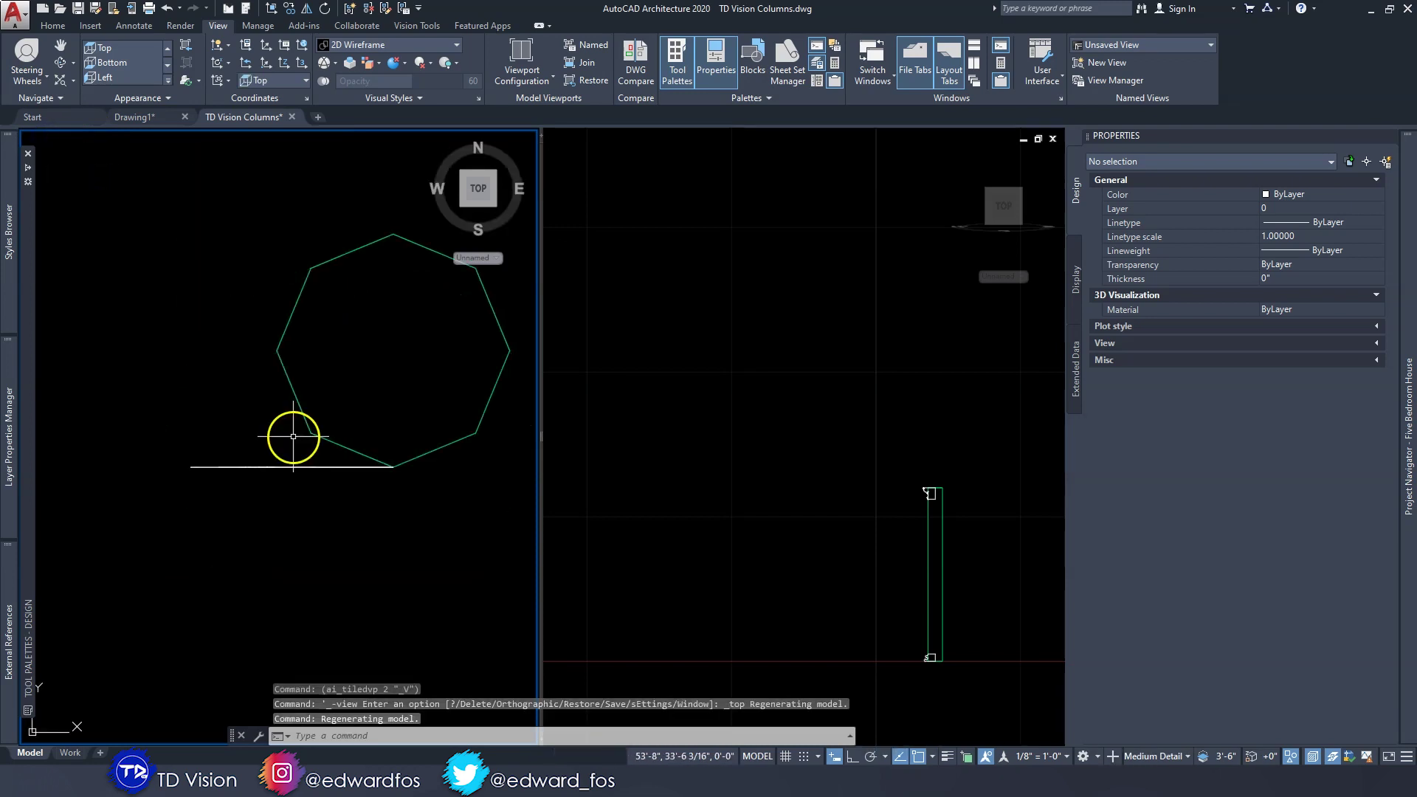
In the Top view, move both half profiles with Ortho on so their shared inner end lies at the column's center
click(882, 568)
click(287, 522)
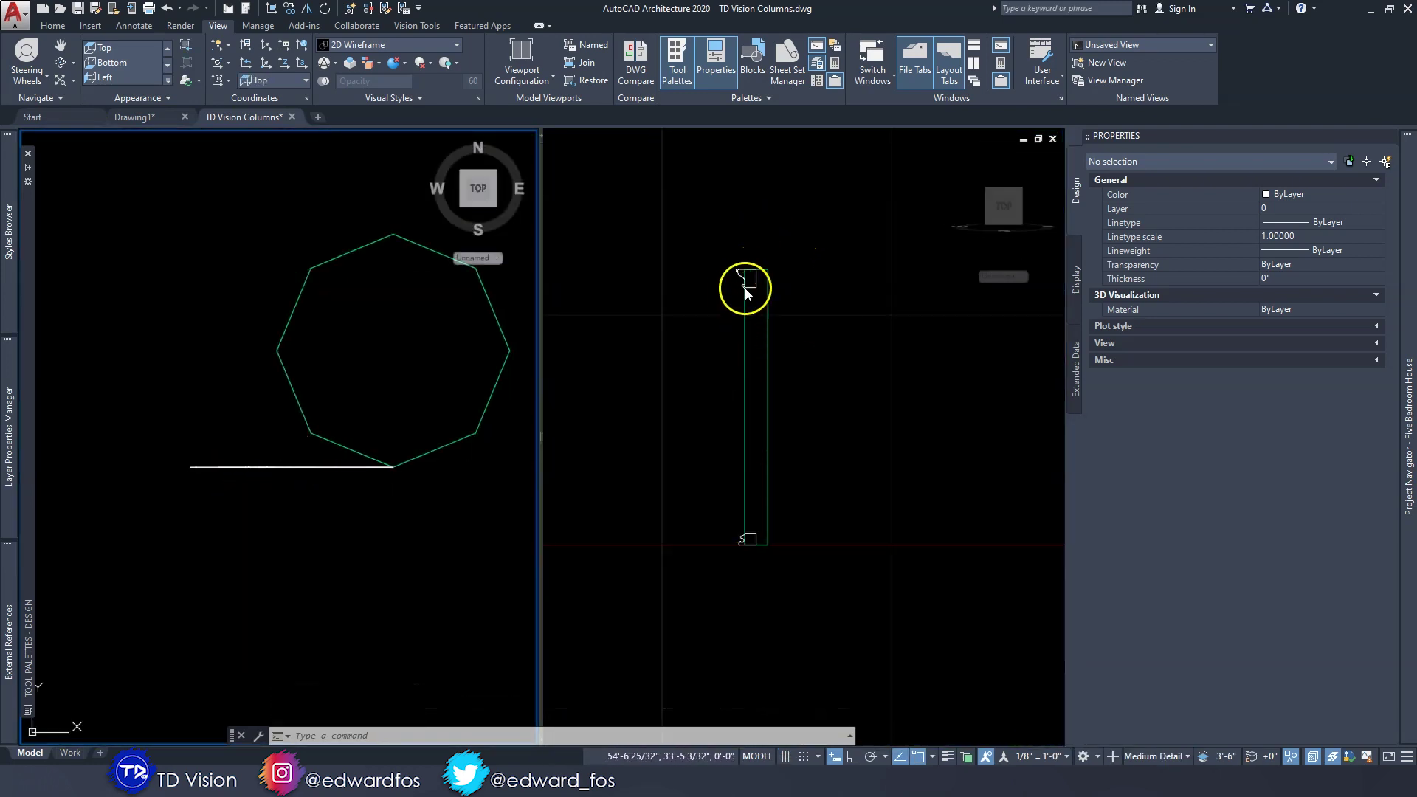
click(293, 525)
click(234, 502)
click(256, 515)
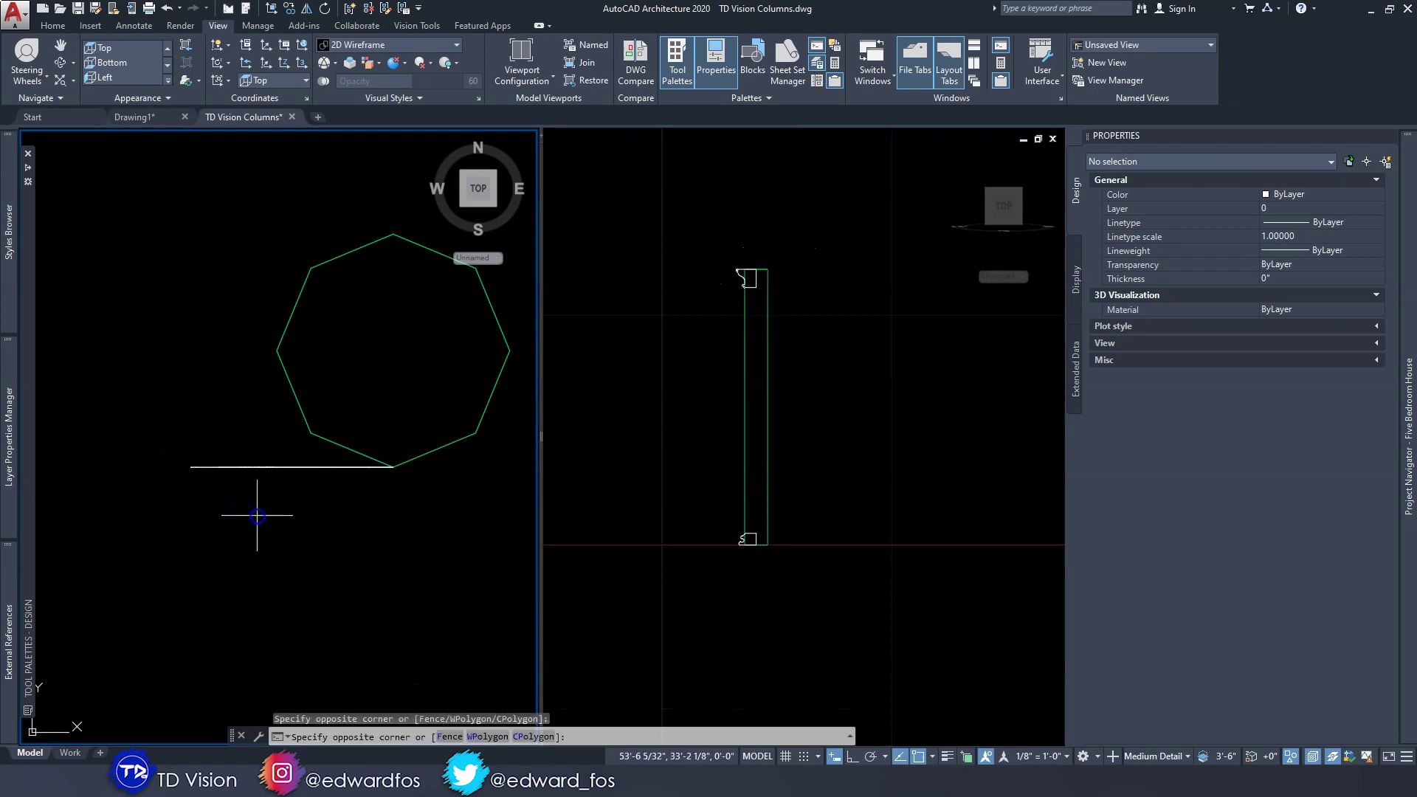
click(187, 443)
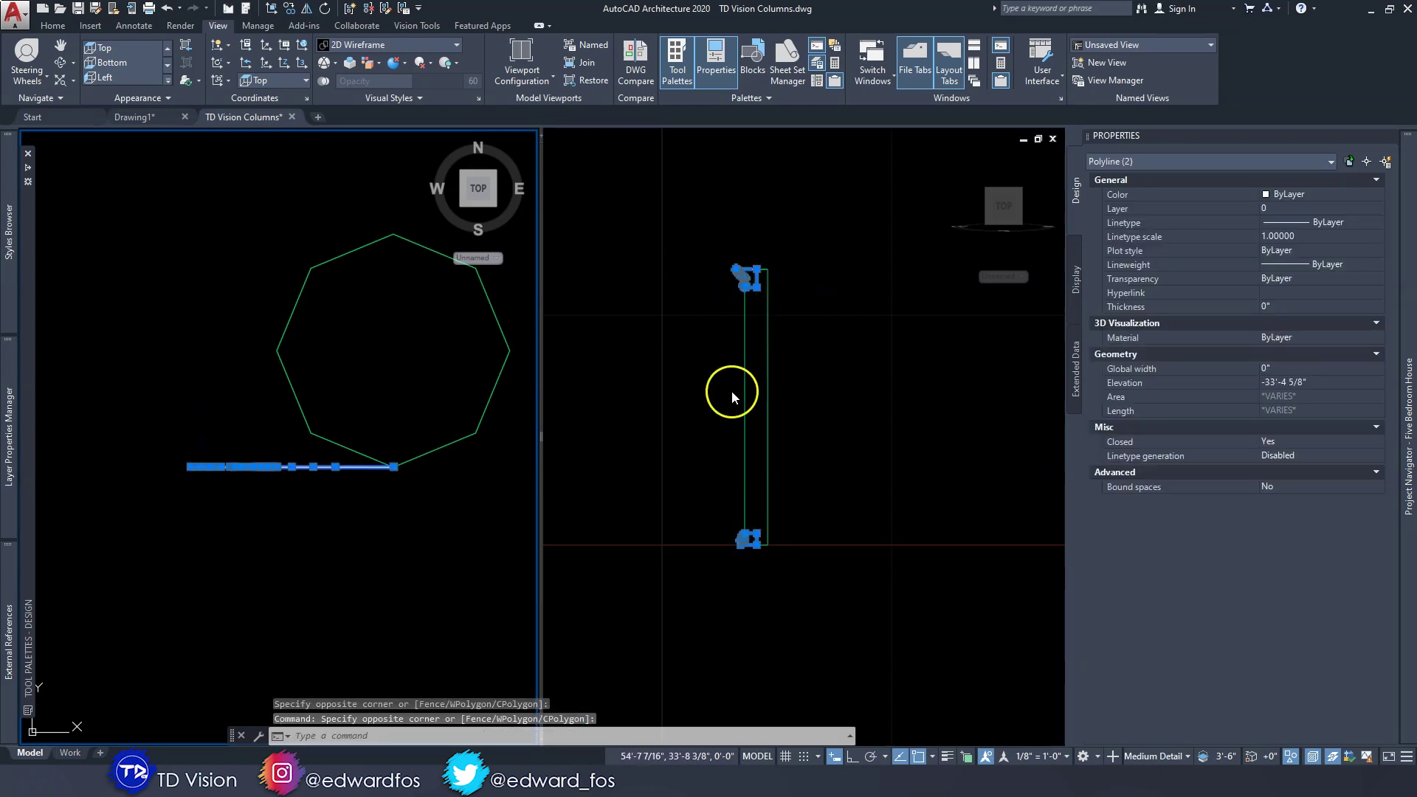
click(252, 435)
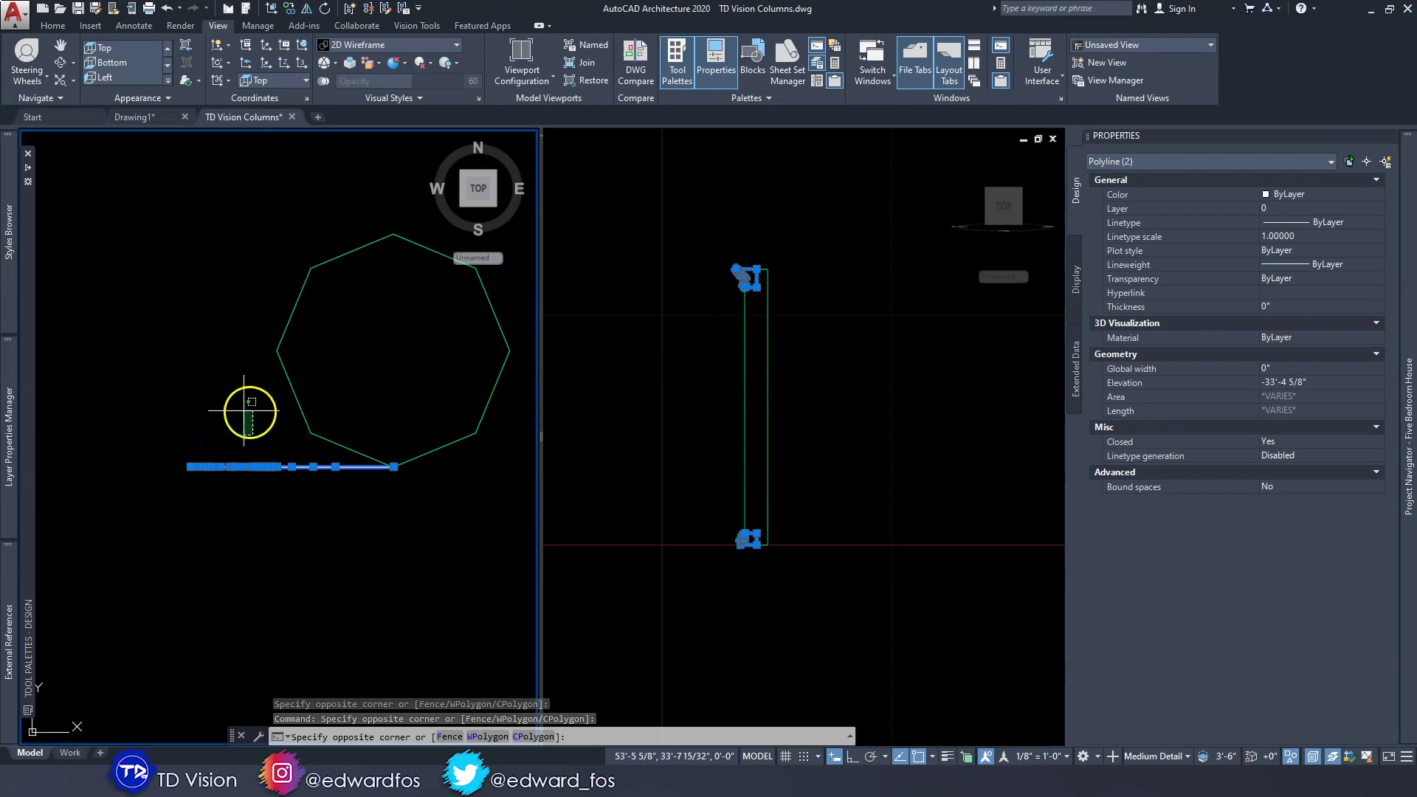
click(243, 411)
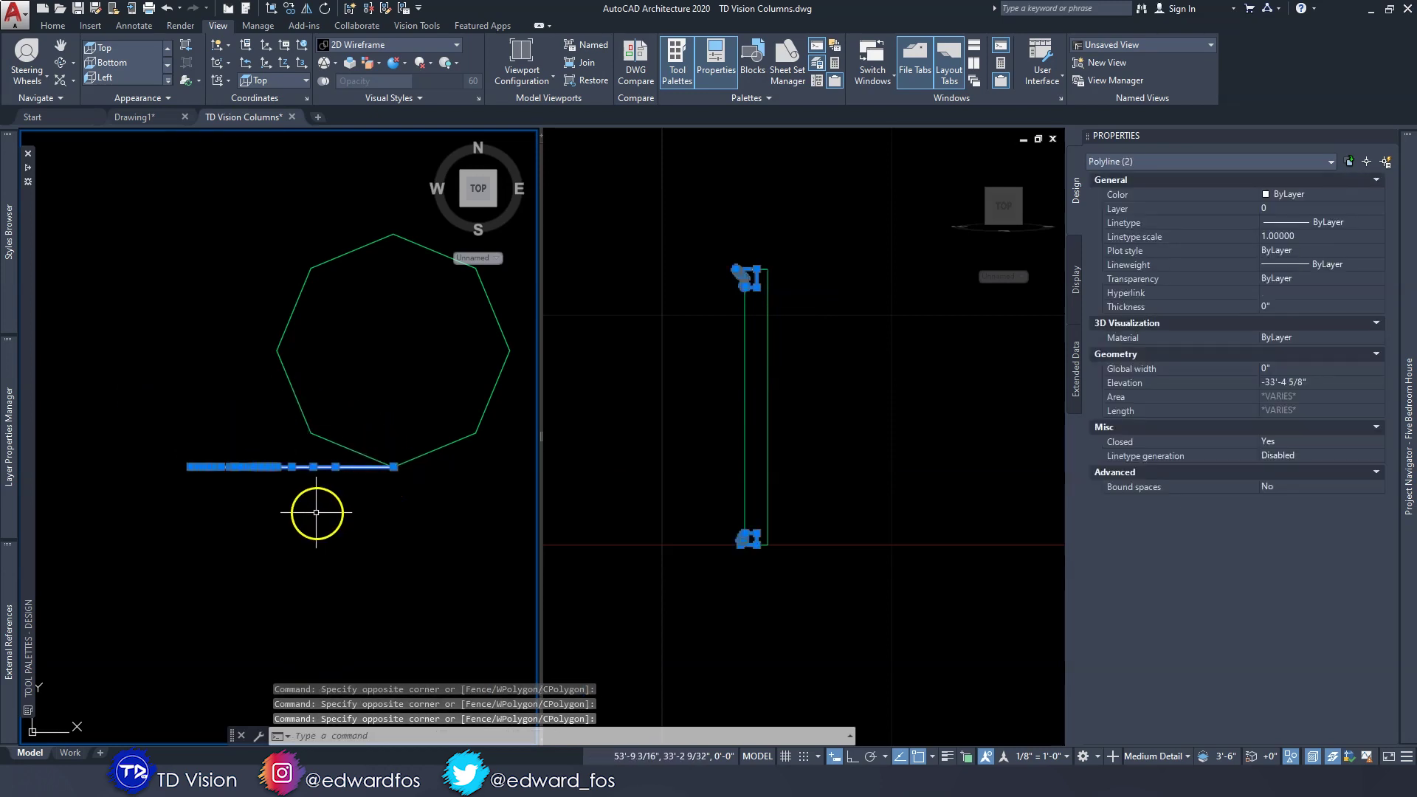
click(316, 512)
click(251, 457)
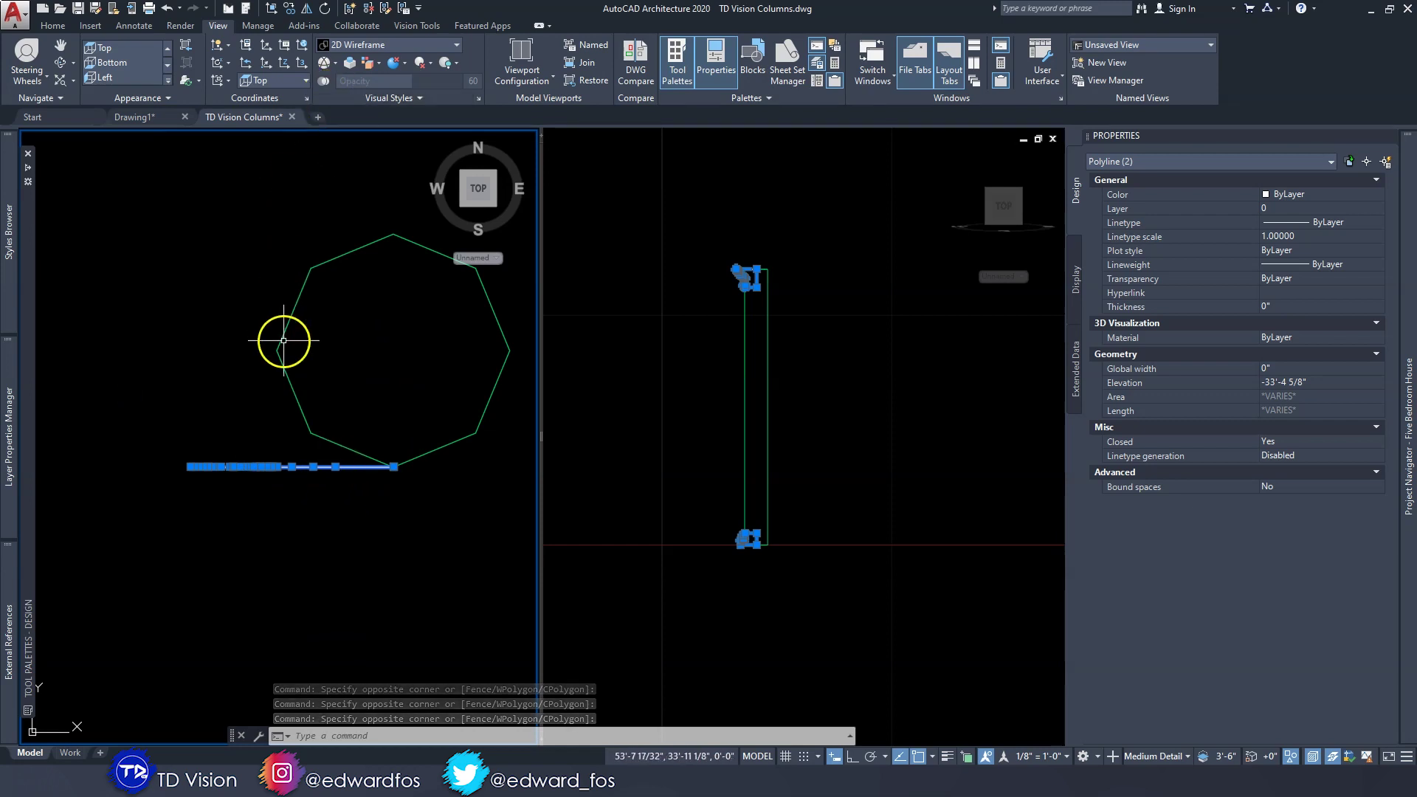
text(m)
key(Return)
click(393, 466)
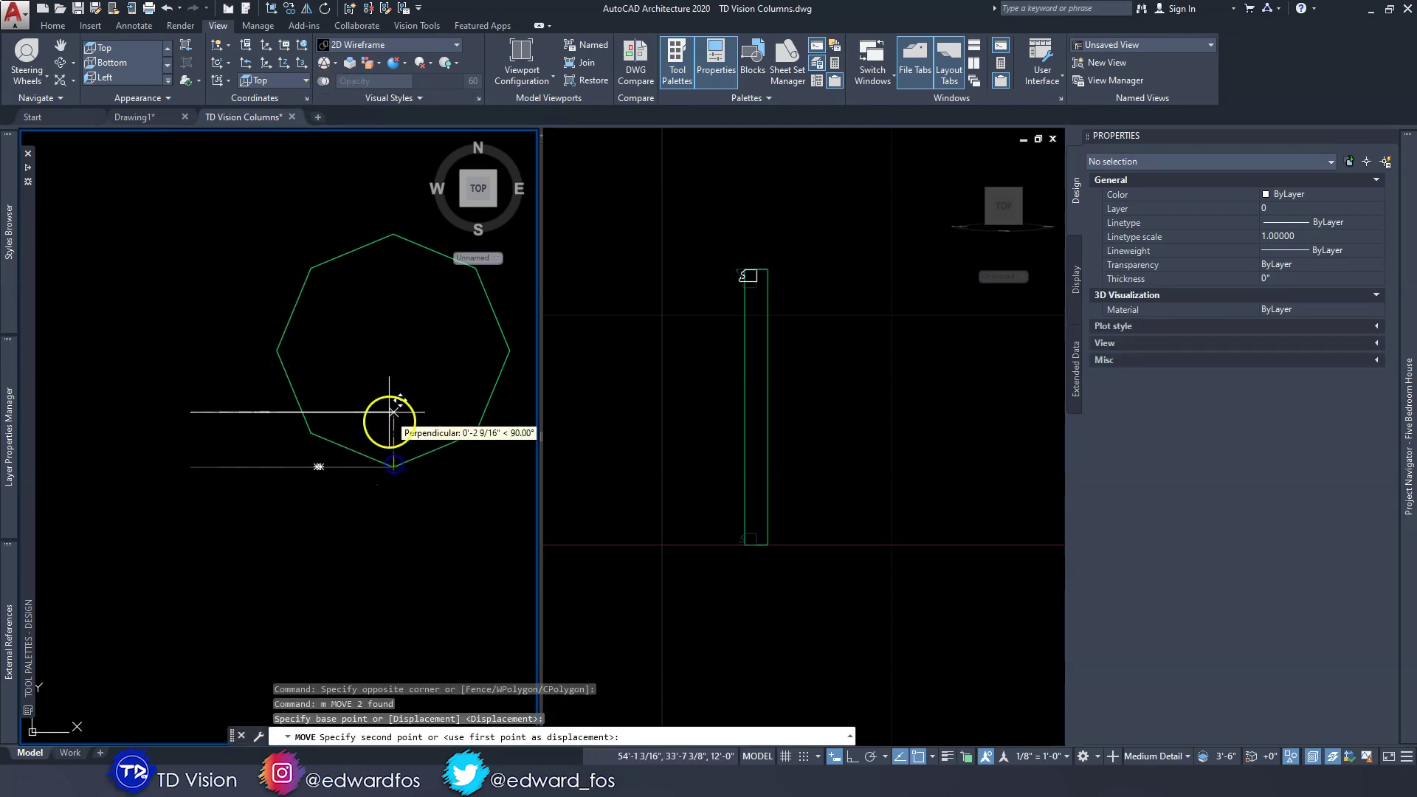
click(852, 757)
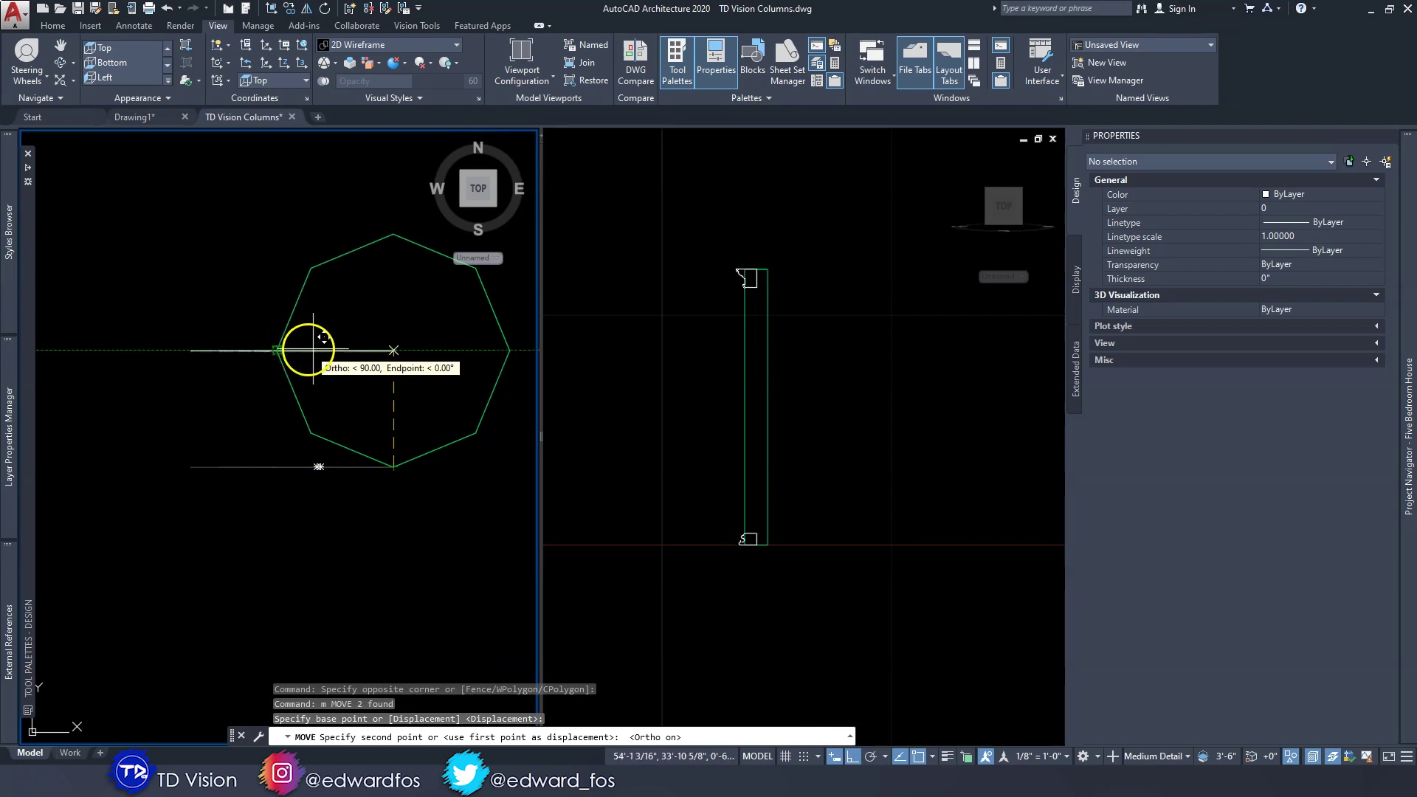
click(366, 350)
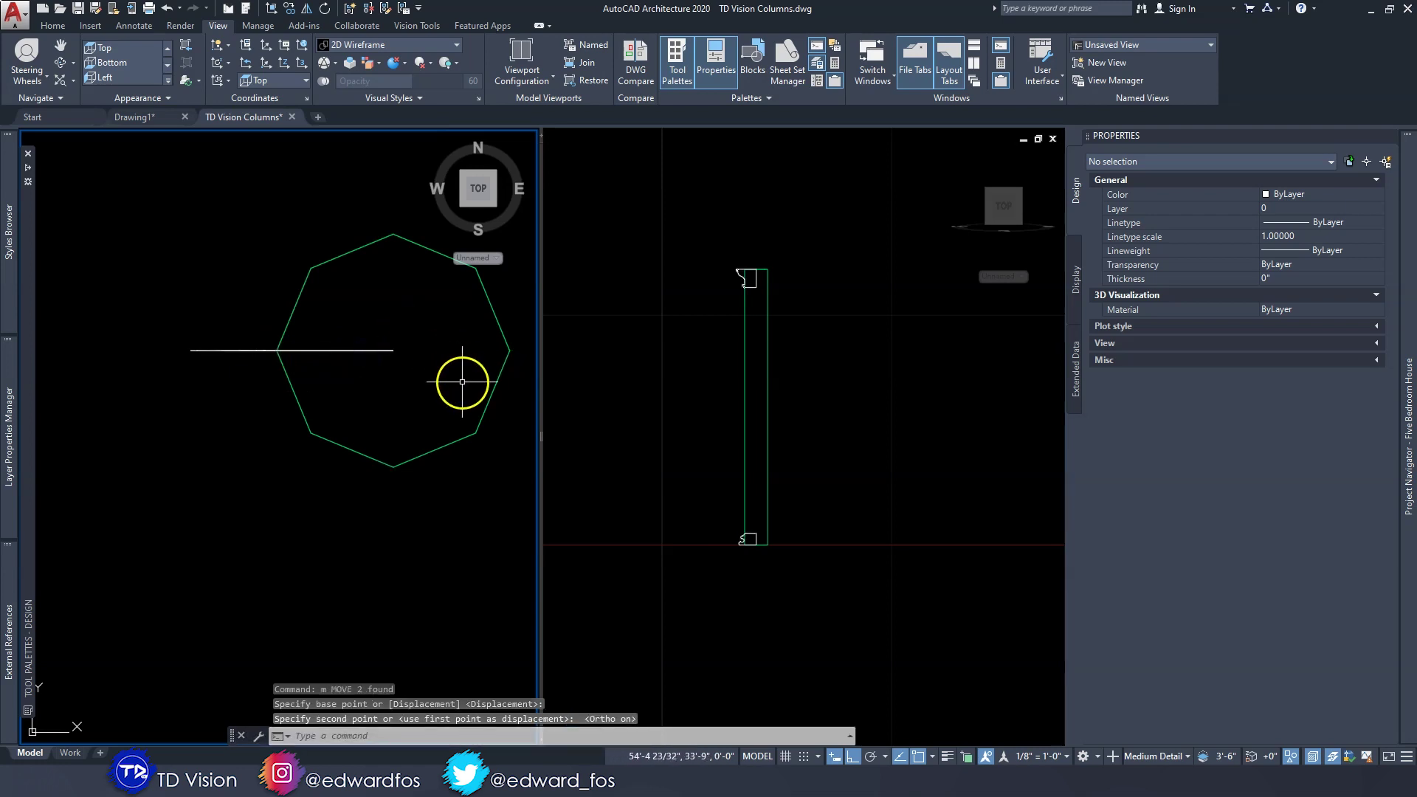
key(Escape)
key(Escape)
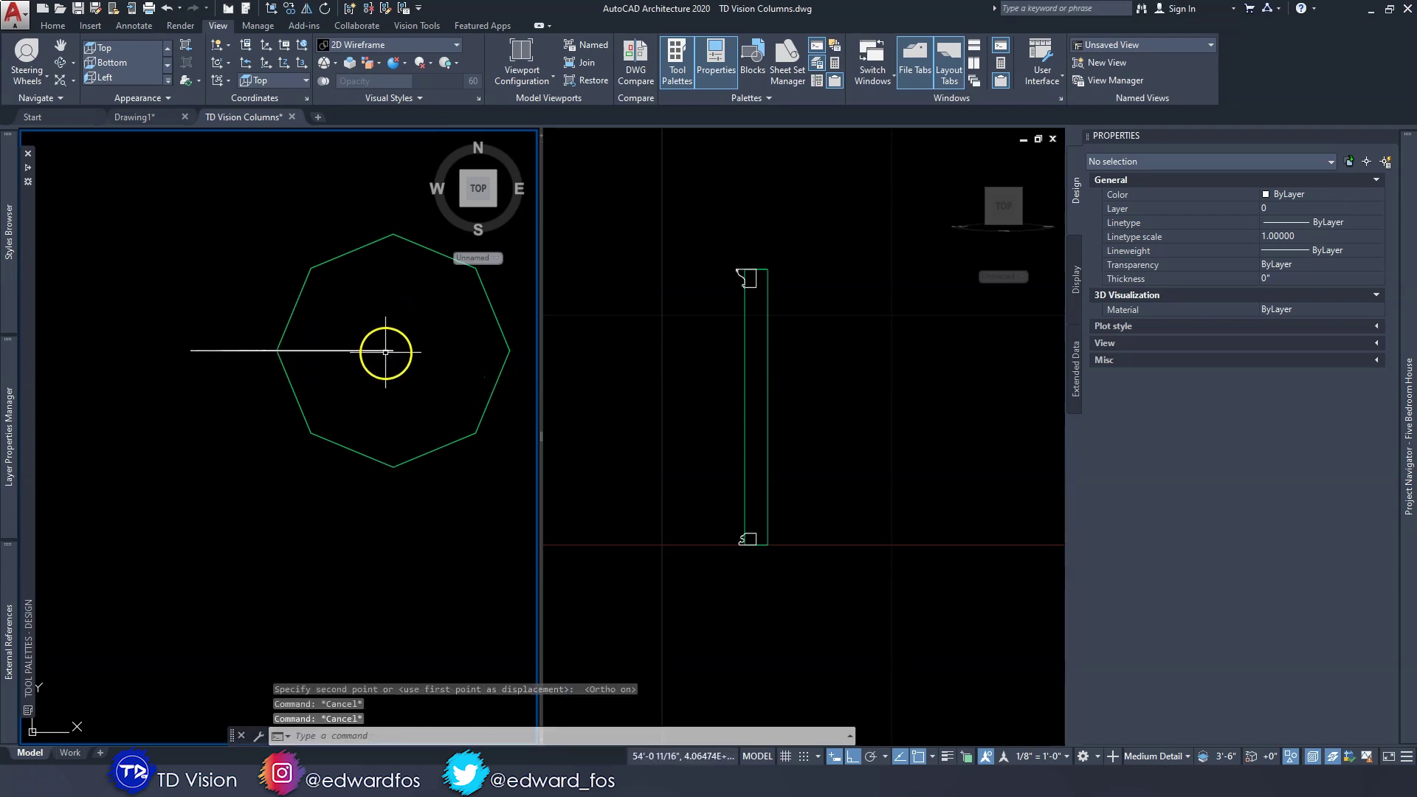
Revolve the capital half profile 360 degrees about its vertical inner edge in the Front view
click(709, 348)
scroll(741, 267, up, 8)
scroll(762, 368, down, 5)
middle_drag(764, 436, 768, 348)
scroll(769, 413, up, 4)
scroll(773, 397, down, 3)
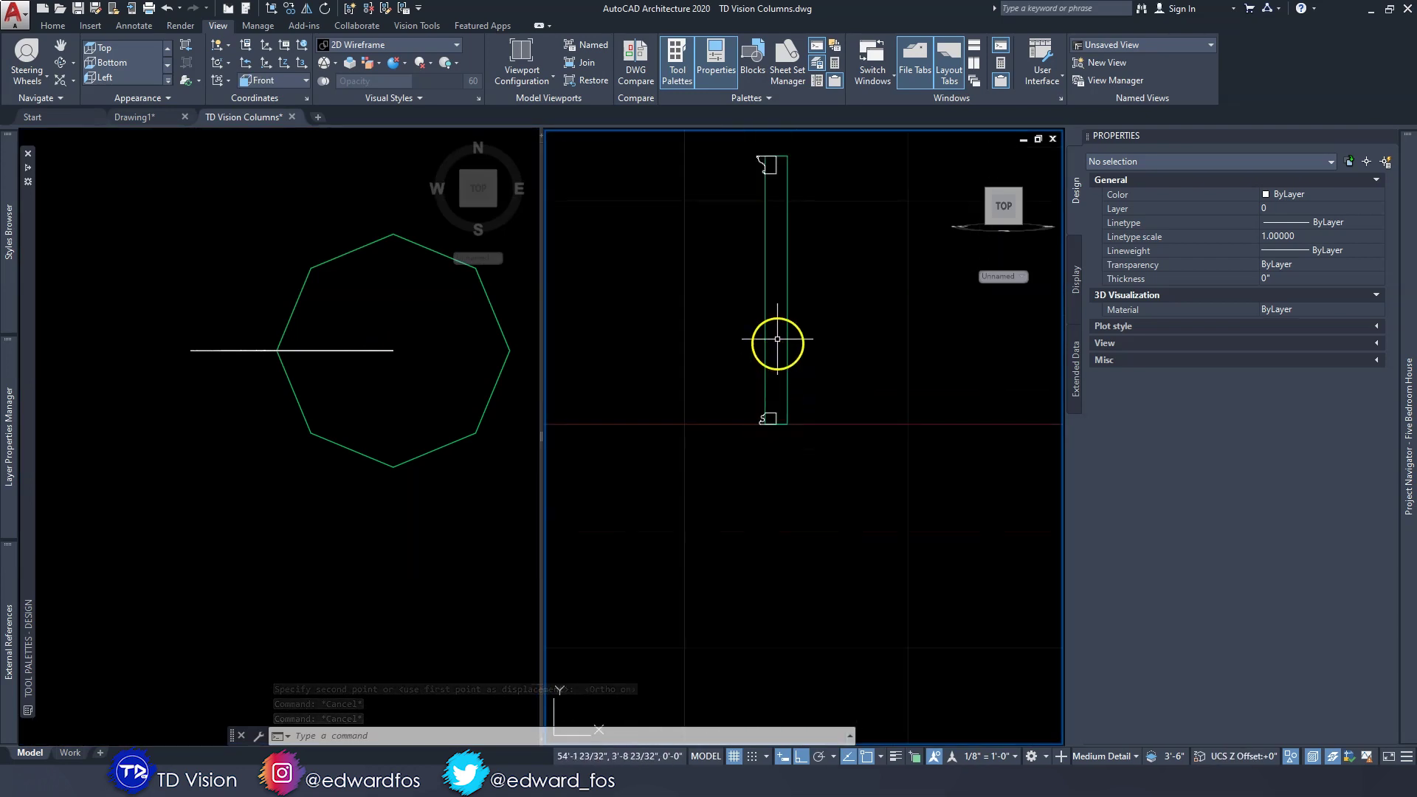
scroll(750, 307, up, 6)
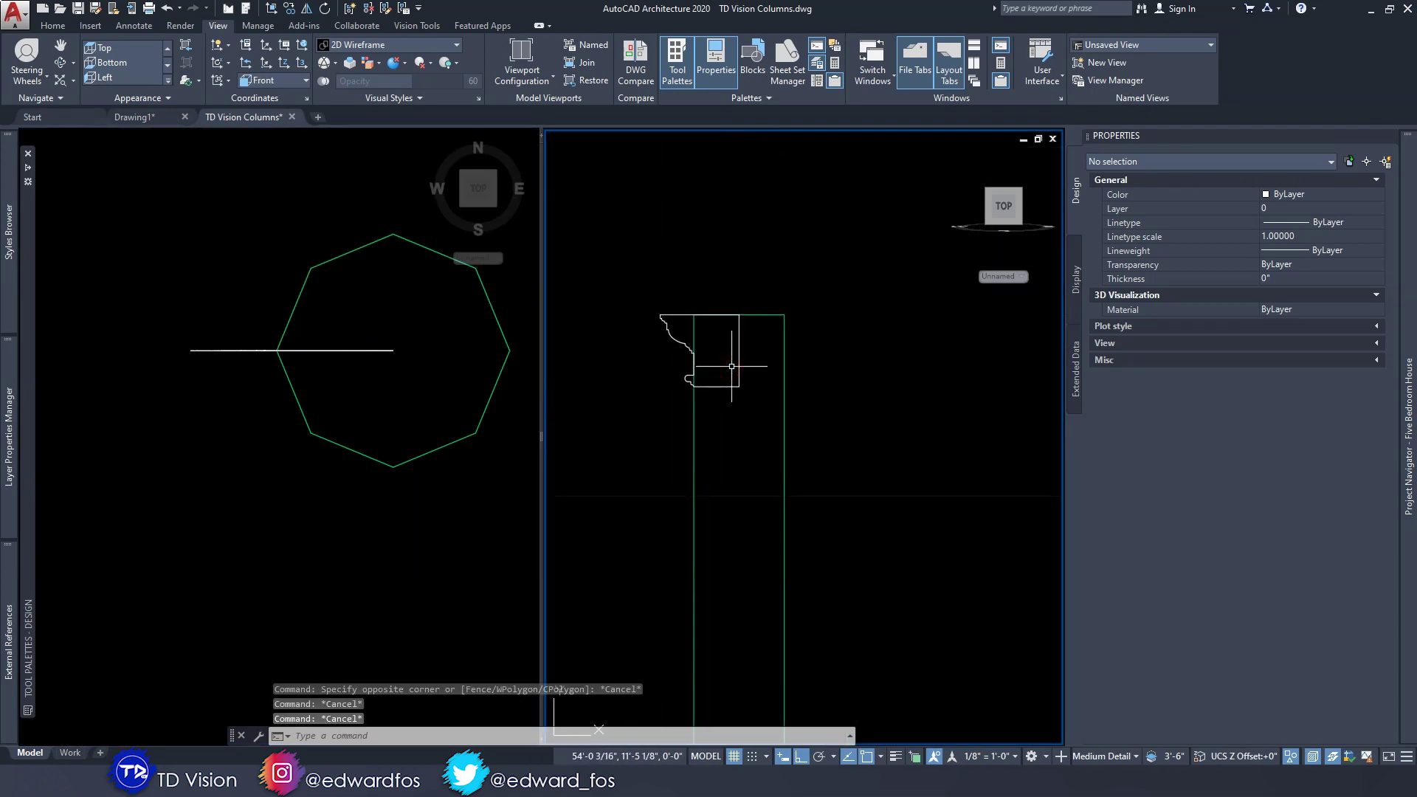
click(766, 421)
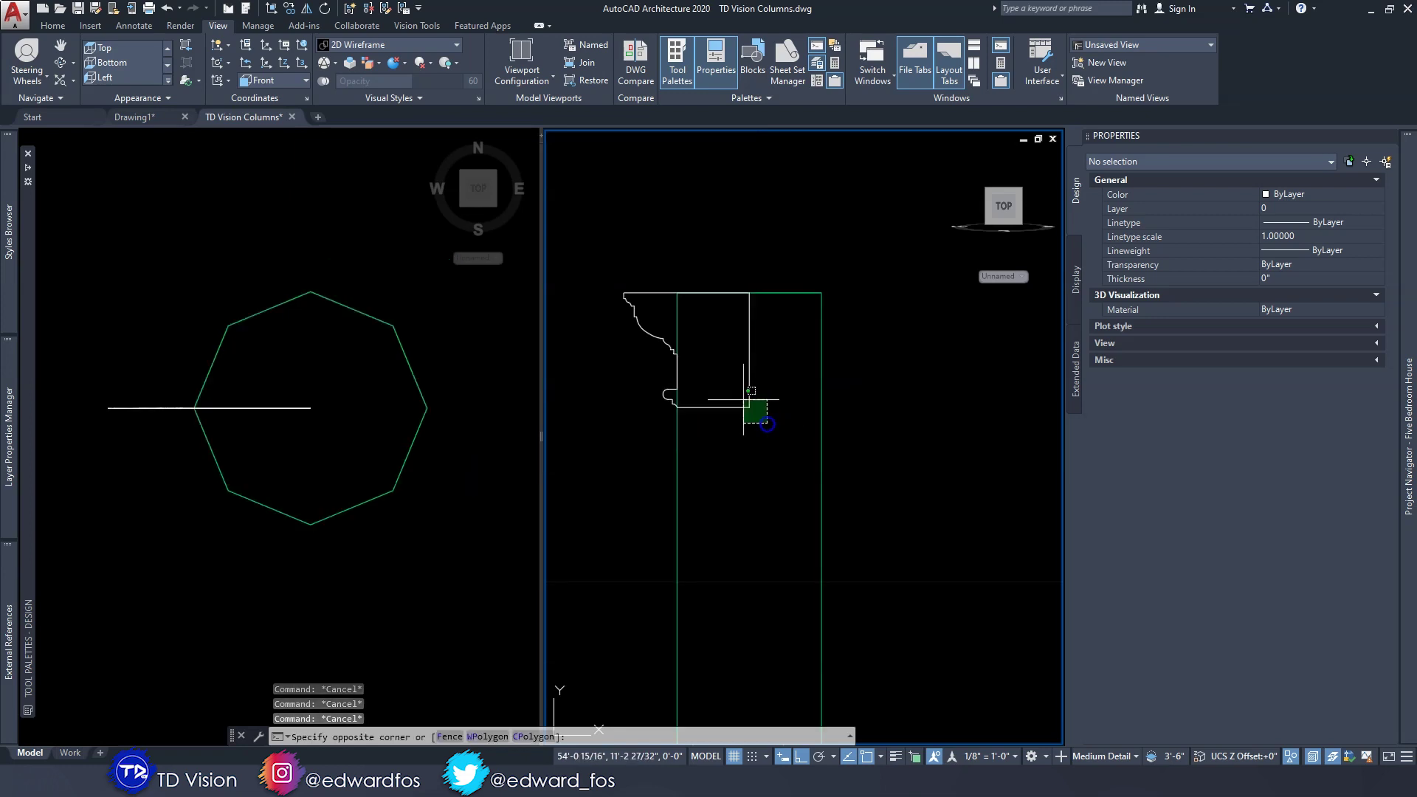
click(735, 391)
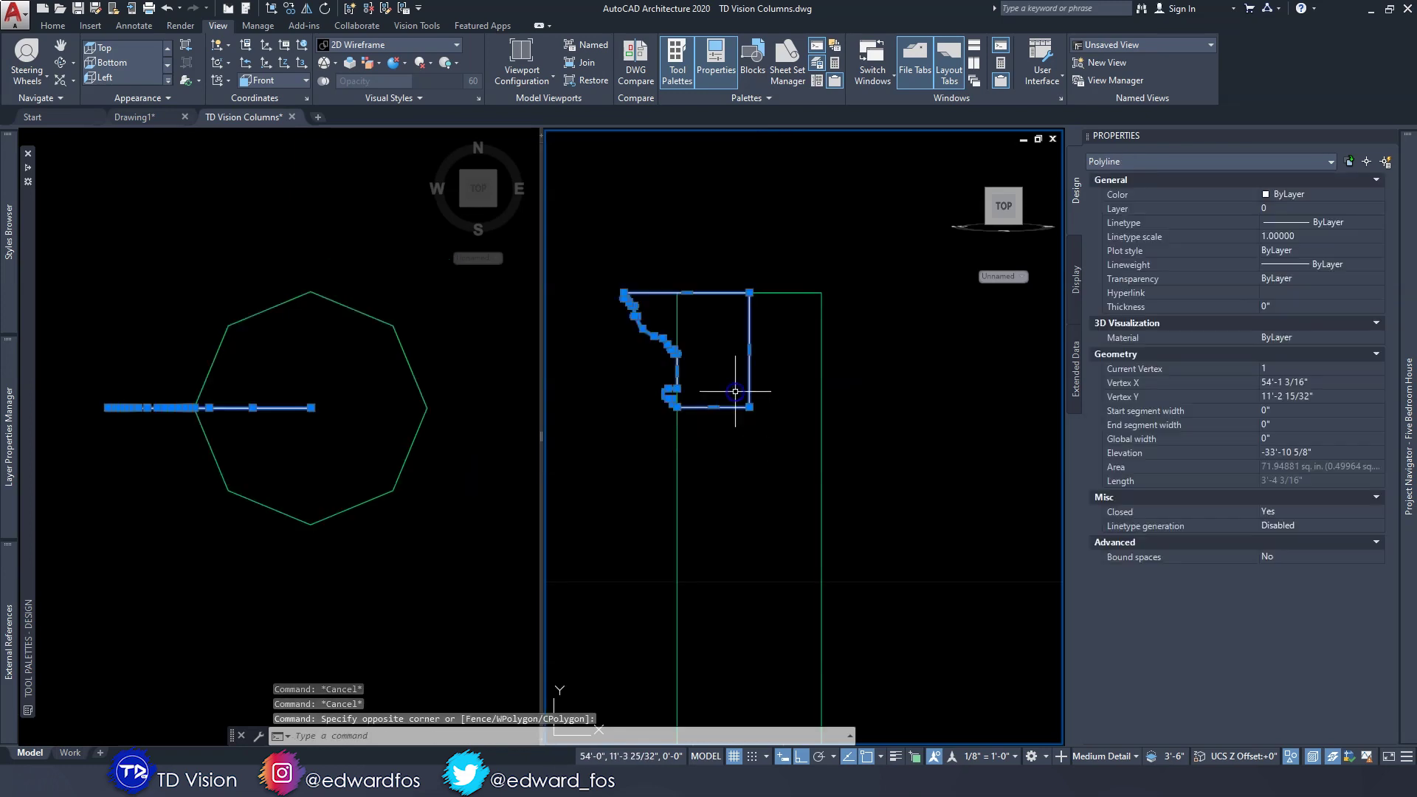
text(rev)
key(Return)
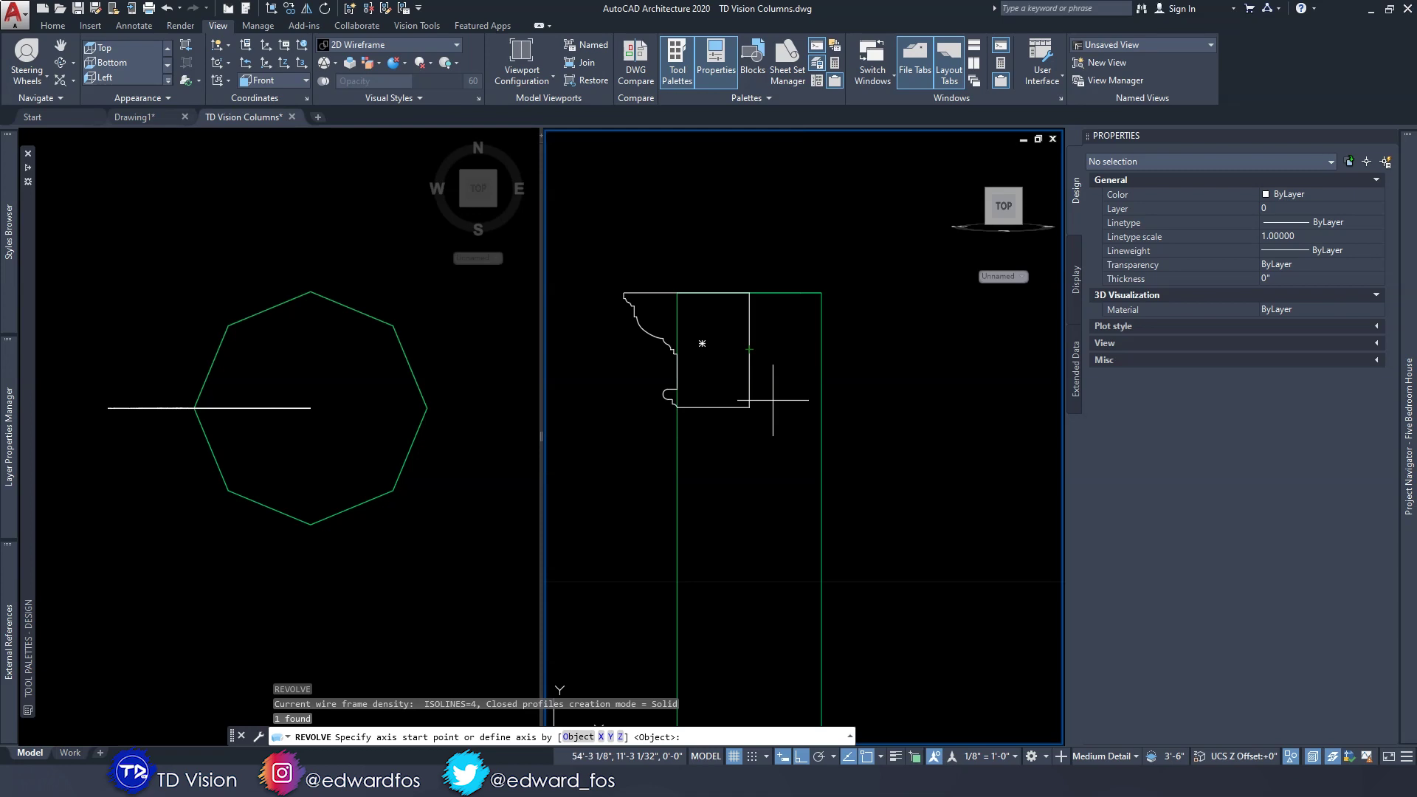
click(749, 405)
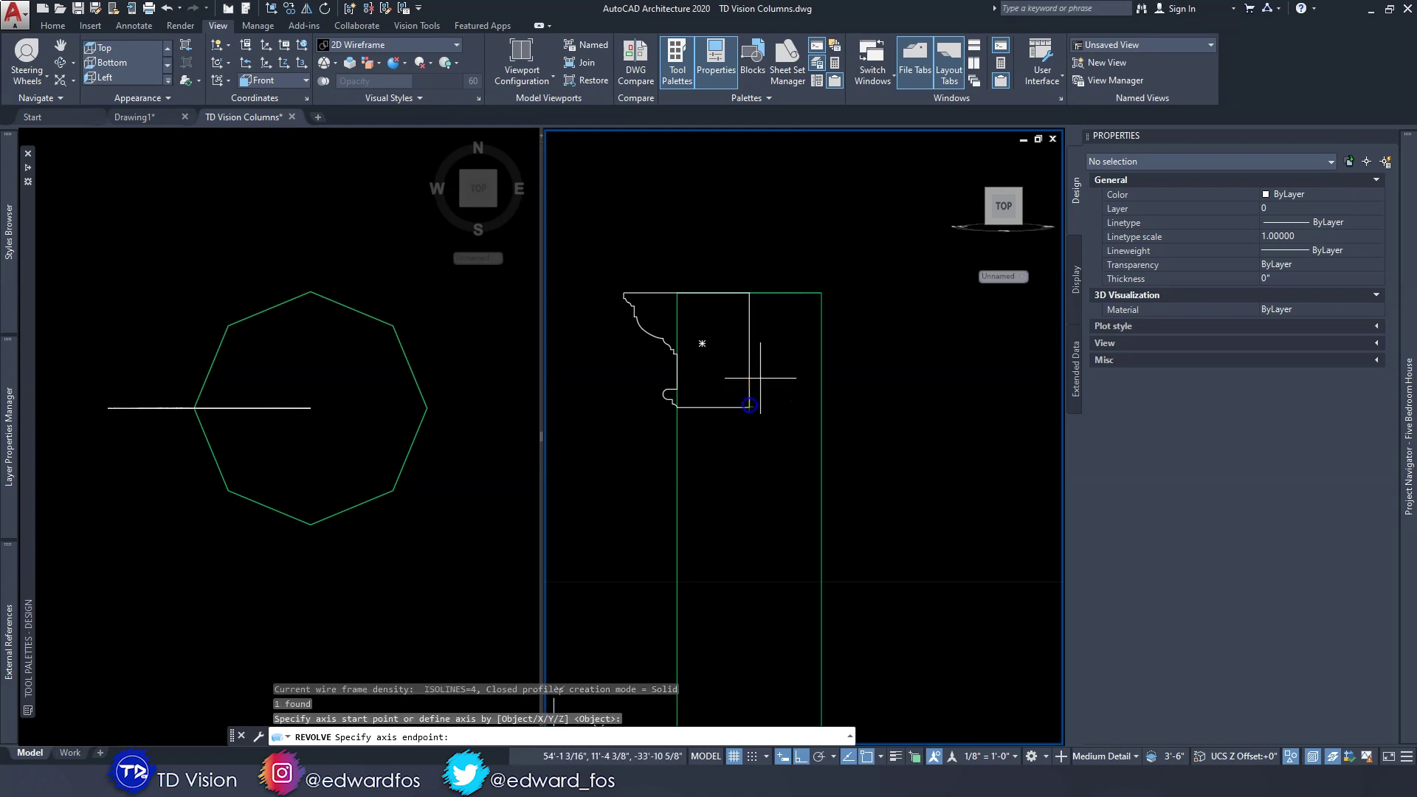
click(749, 293)
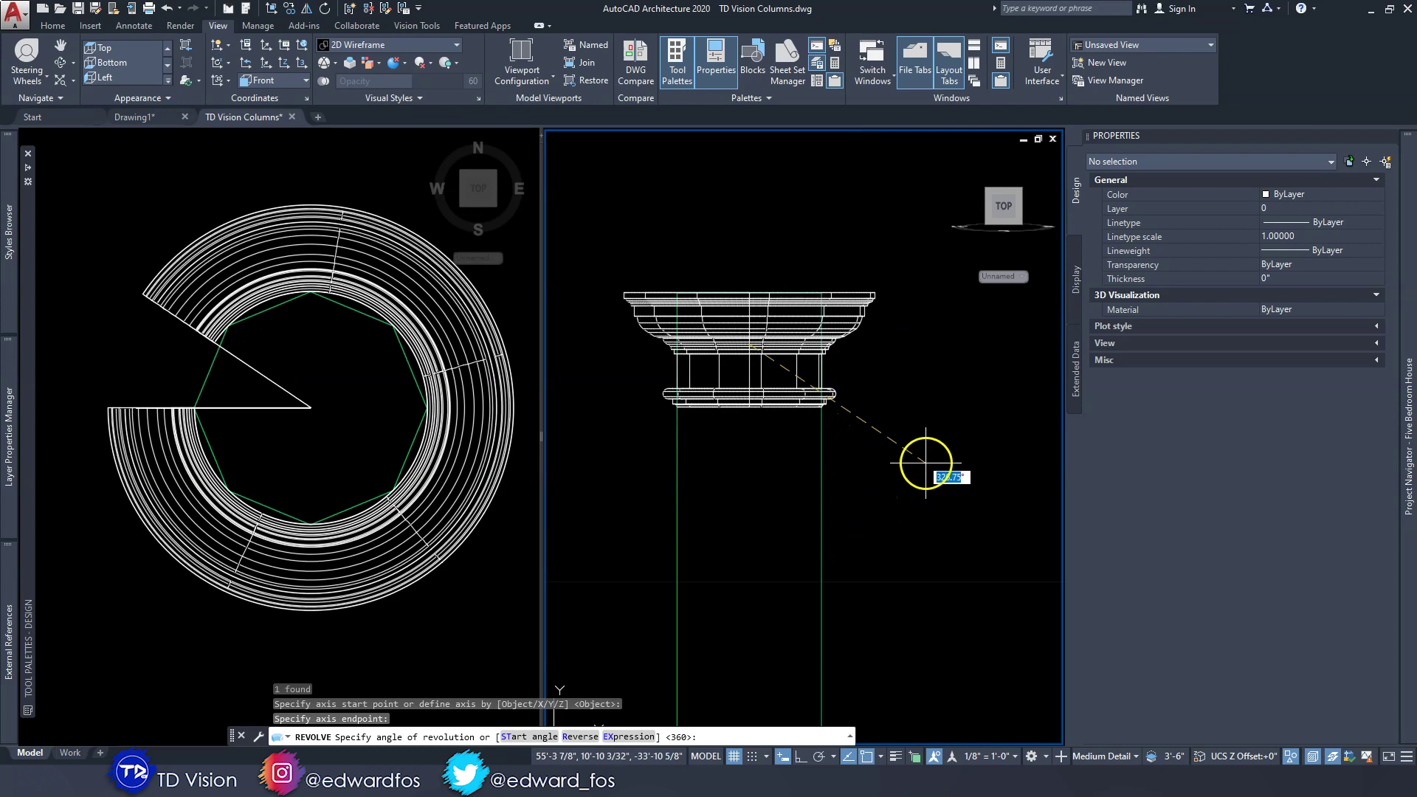
key(Return)
click(975, 391)
key(Escape)
key(Escape)
Revolve the base half profile 360 degrees about its vertical inner edge
scroll(686, 323, down, 5)
scroll(680, 480, up, 6)
click(750, 449)
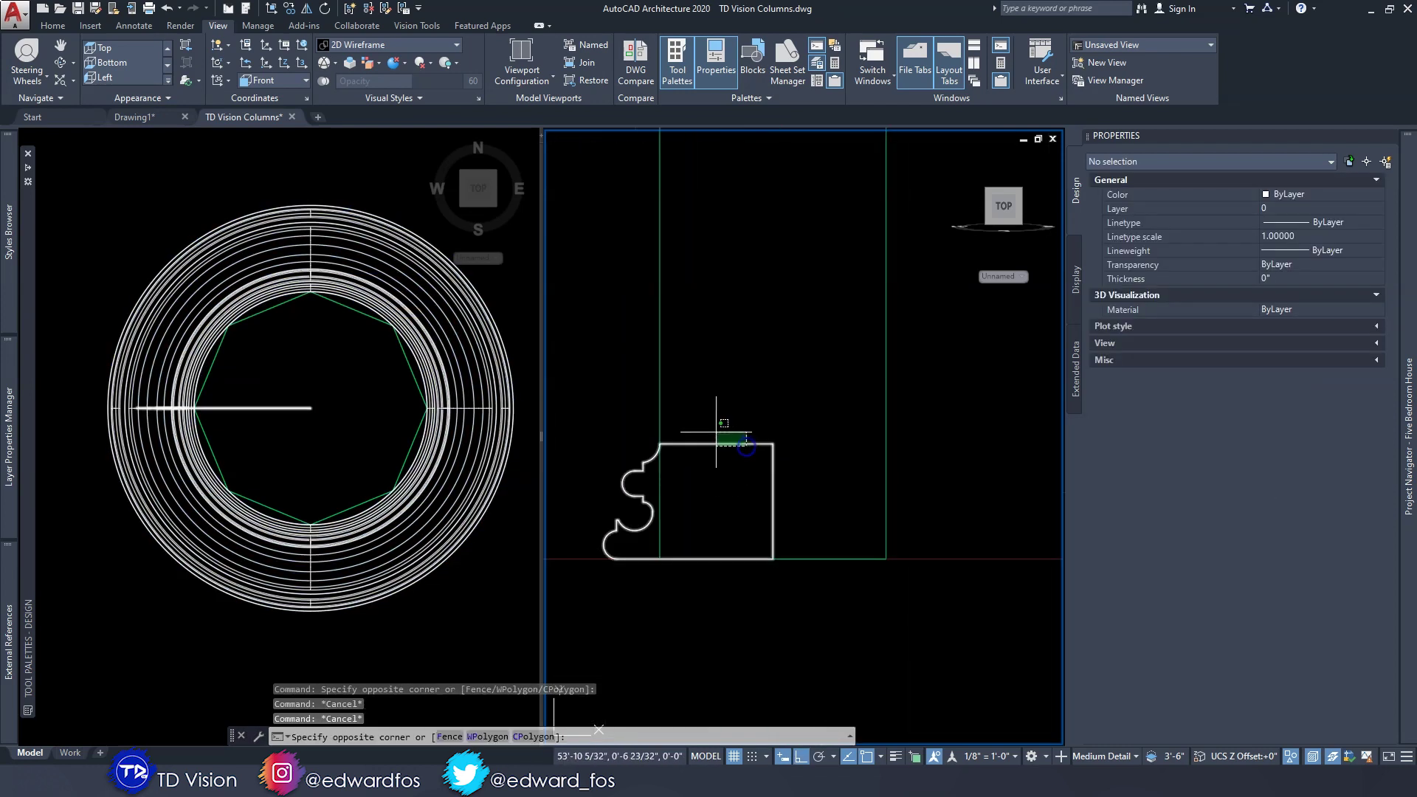
click(718, 437)
middle_drag(806, 434, 803, 411)
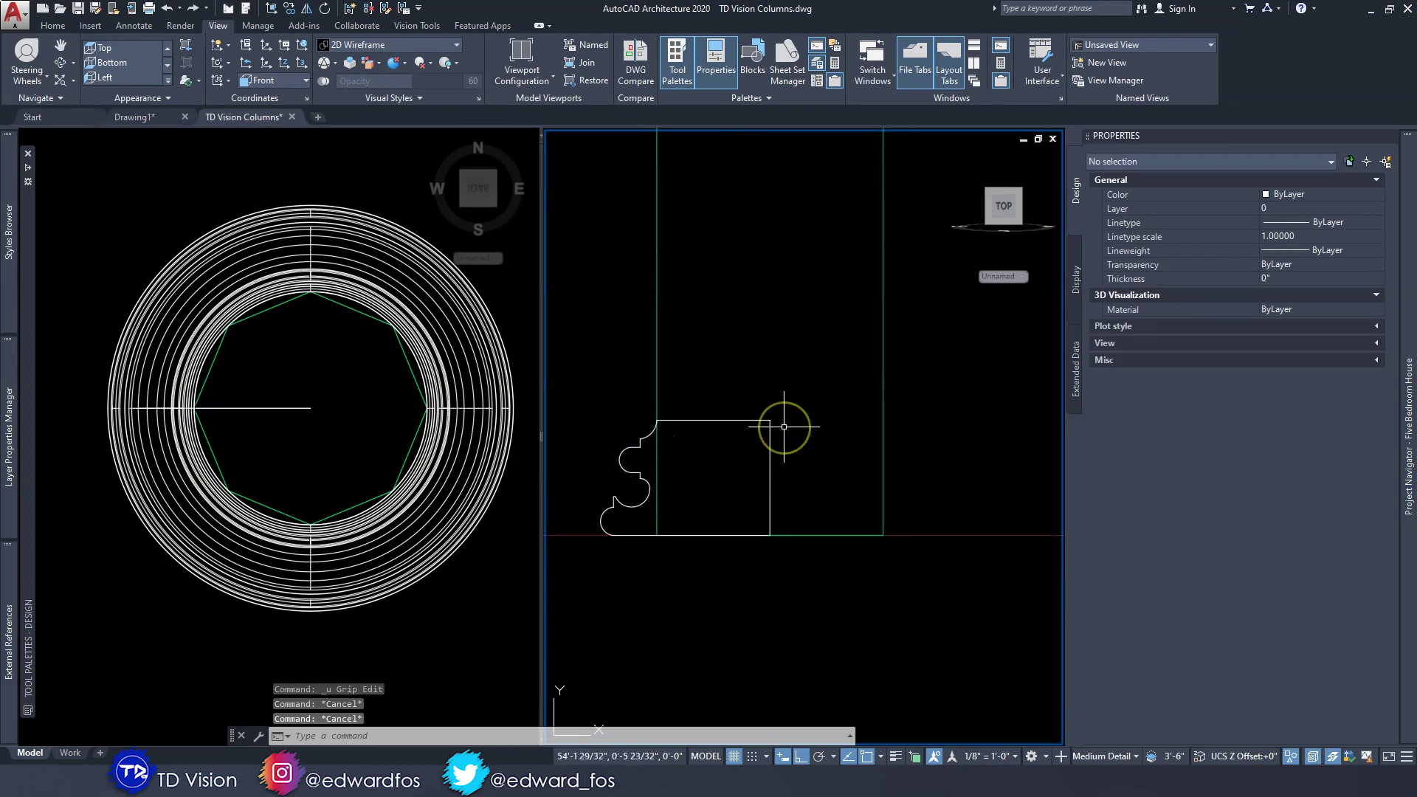
text(rev)
key(Return)
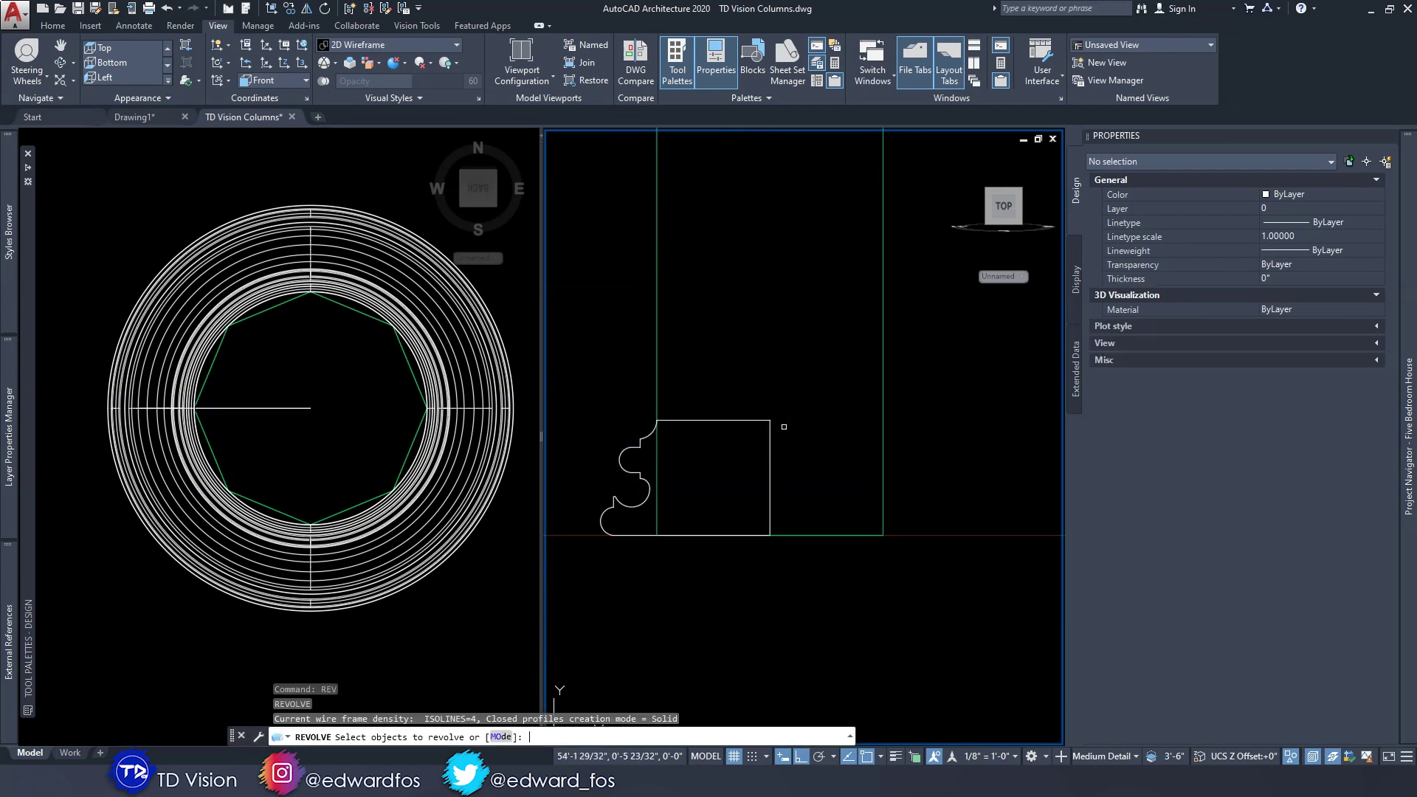
click(770, 435)
key(Return)
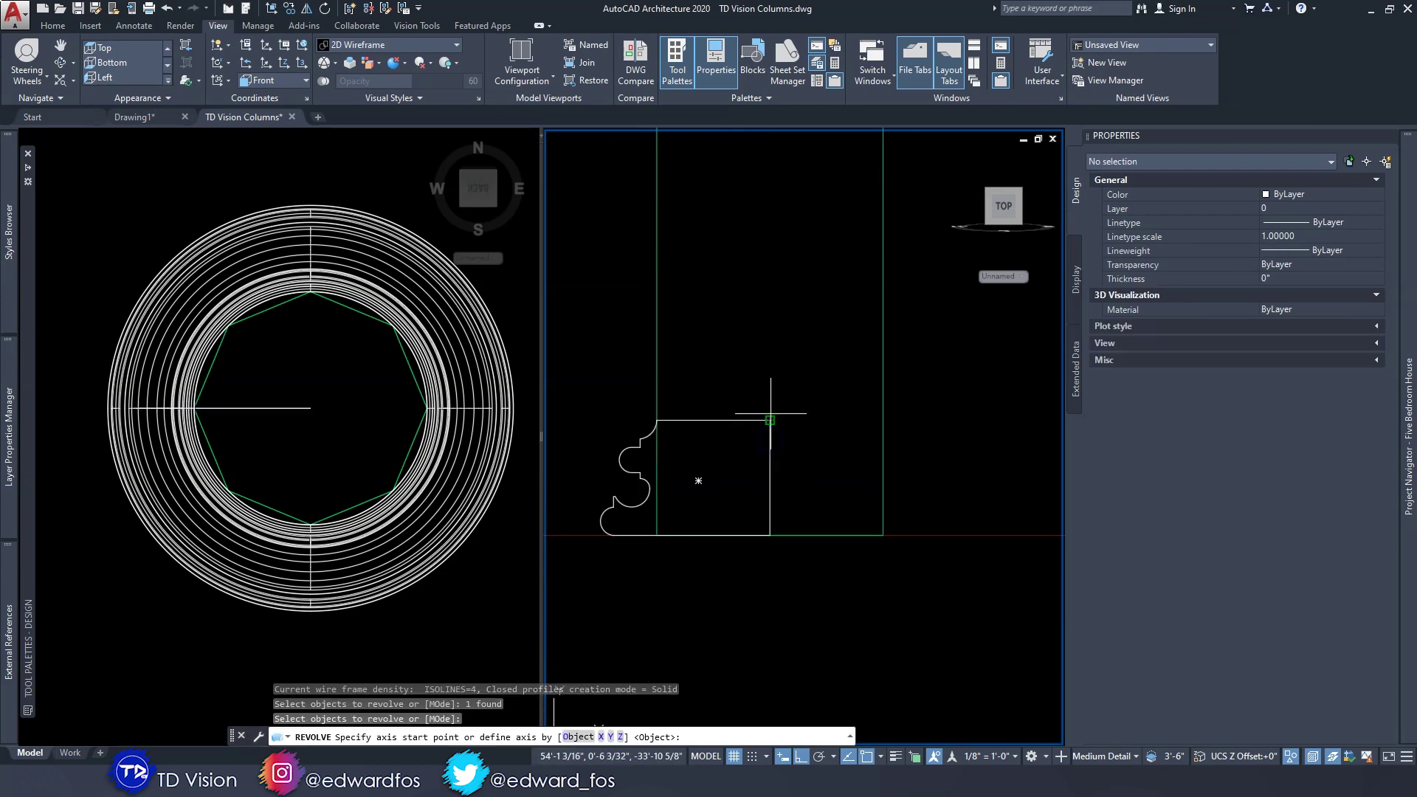
click(769, 420)
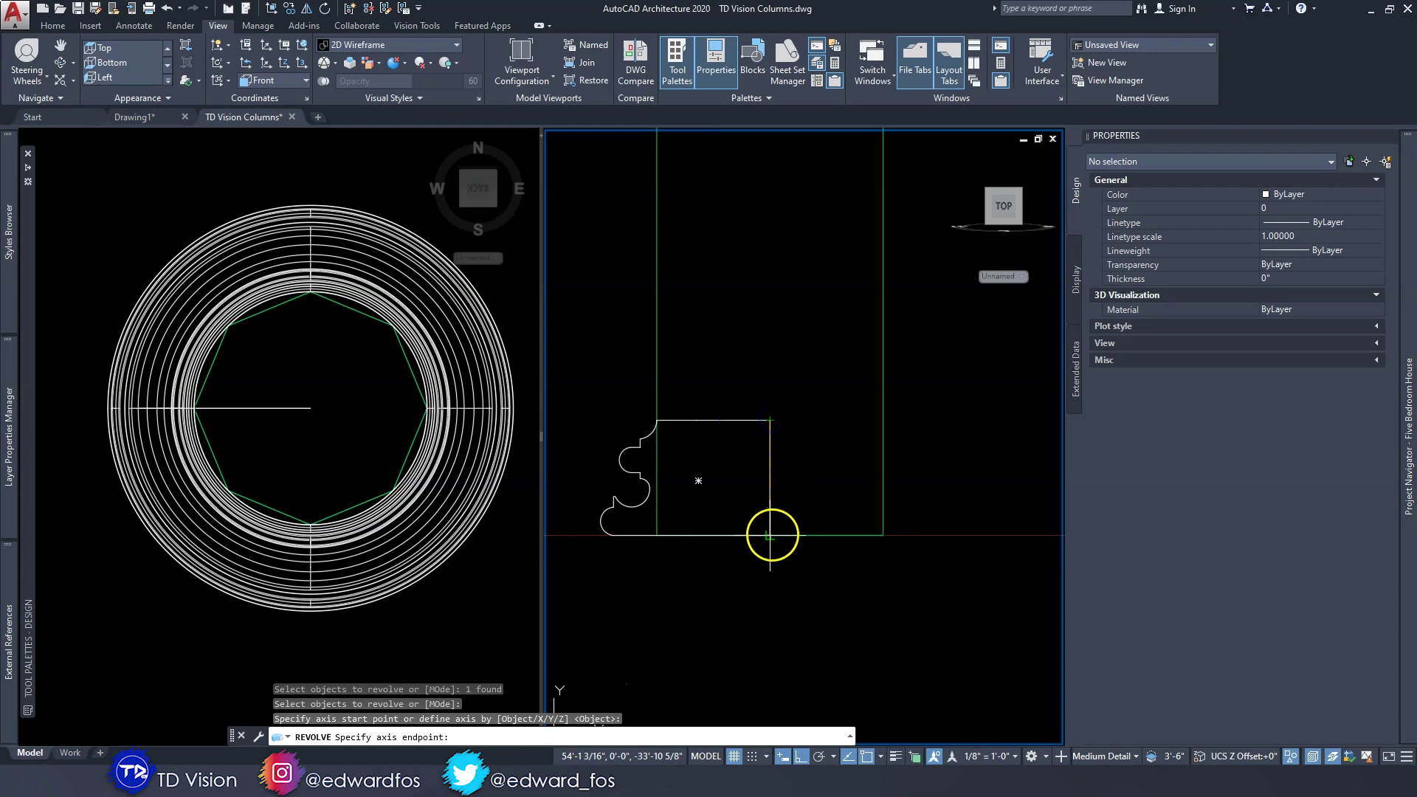
click(770, 535)
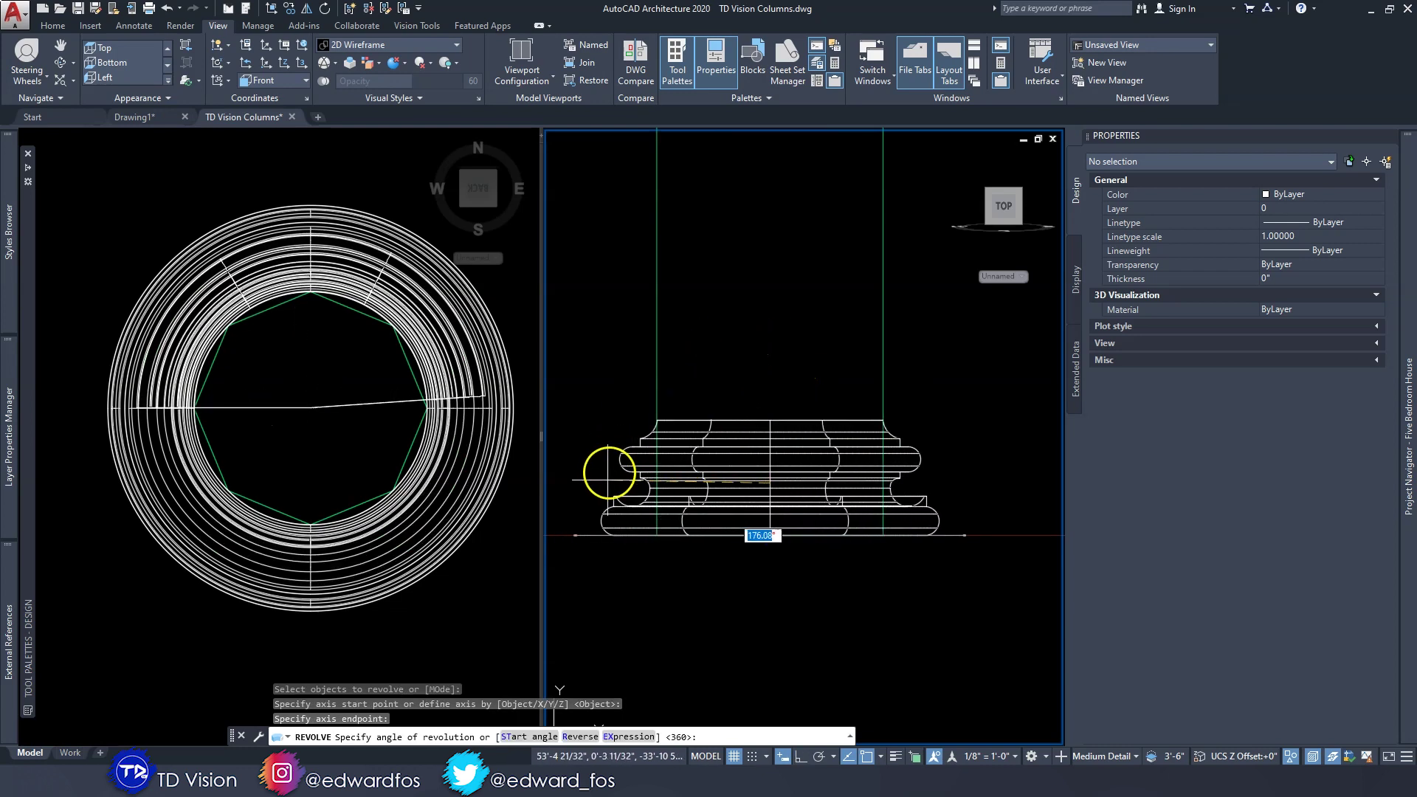
text(360)
key(Return)
key(Escape)
key(Escape)
Turn the plan viewport into a 3D view of the whole column and apply the Conceptual visual style
scroll(793, 458, down, 6)
middle_drag(779, 357, 778, 544)
middle_drag(790, 476, 790, 442)
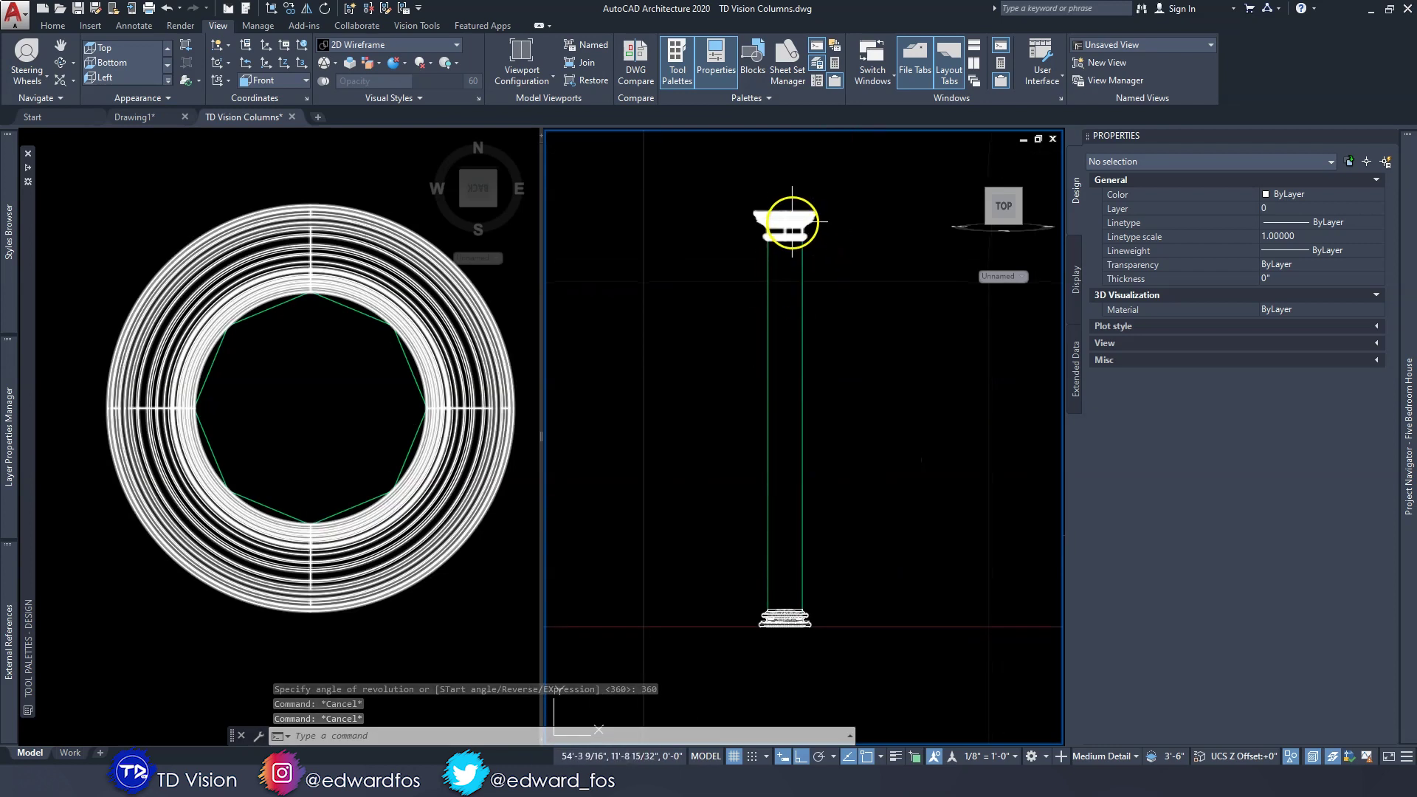
click(438, 602)
scroll(365, 469, down, 4)
shift+middle_drag(344, 545, 322, 443)
click(78, 140)
click(94, 139)
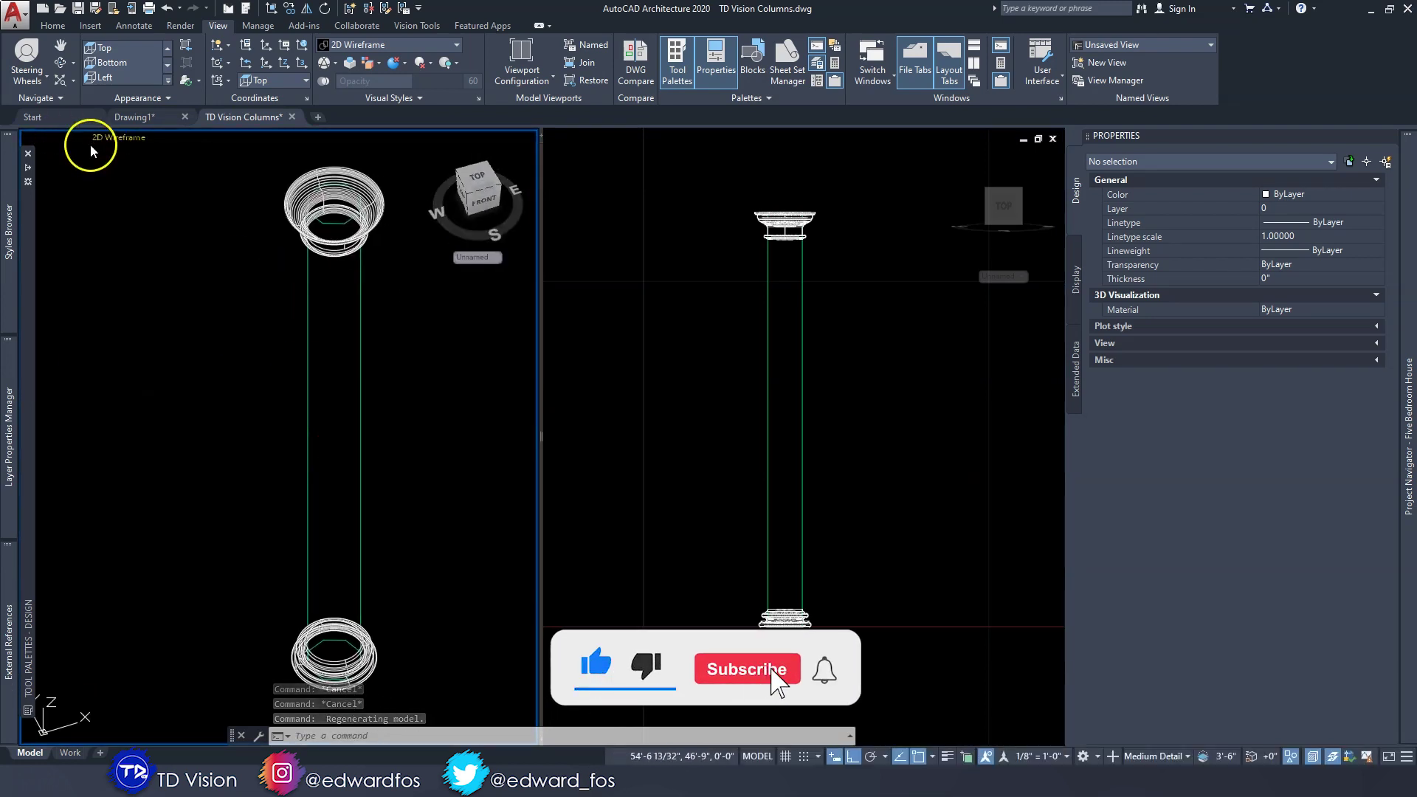
click(100, 138)
click(142, 192)
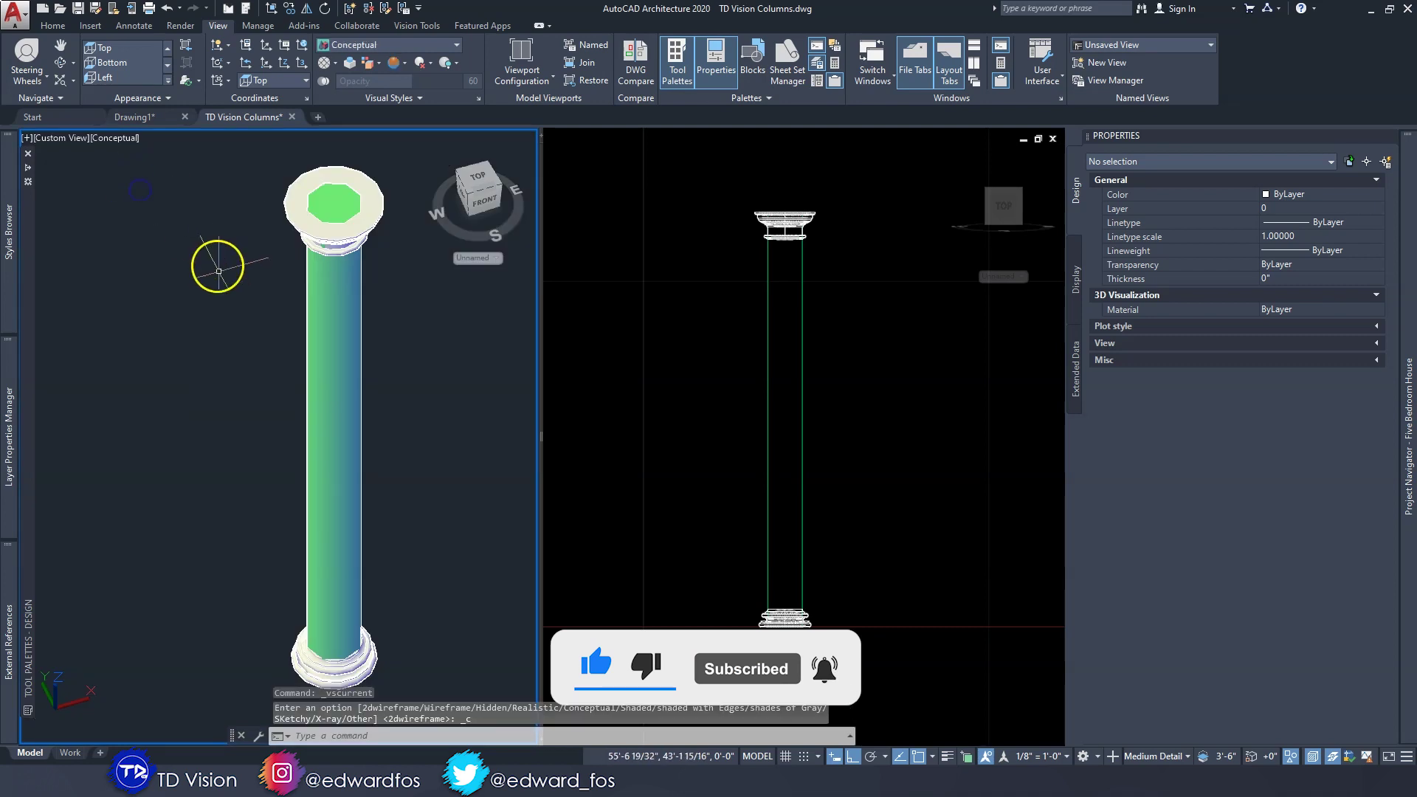
Orbit around the shaded column to examine the revolved capital and base, leaving nothing selected
scroll(329, 487, down, 3)
middle_drag(329, 469, 272, 423)
scroll(273, 414, up, 3)
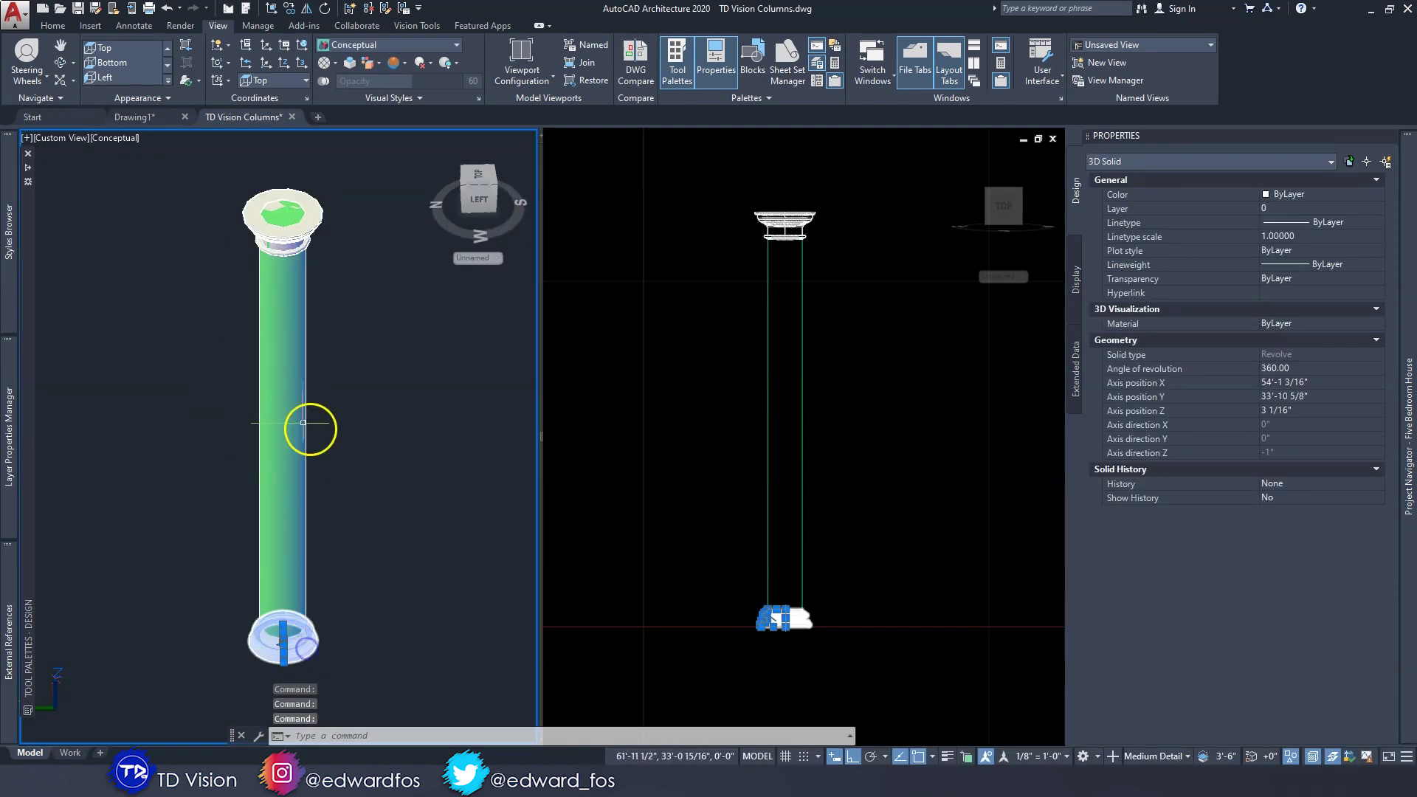
key(Escape)
key(Escape)
click(793, 570)
click(475, 477)
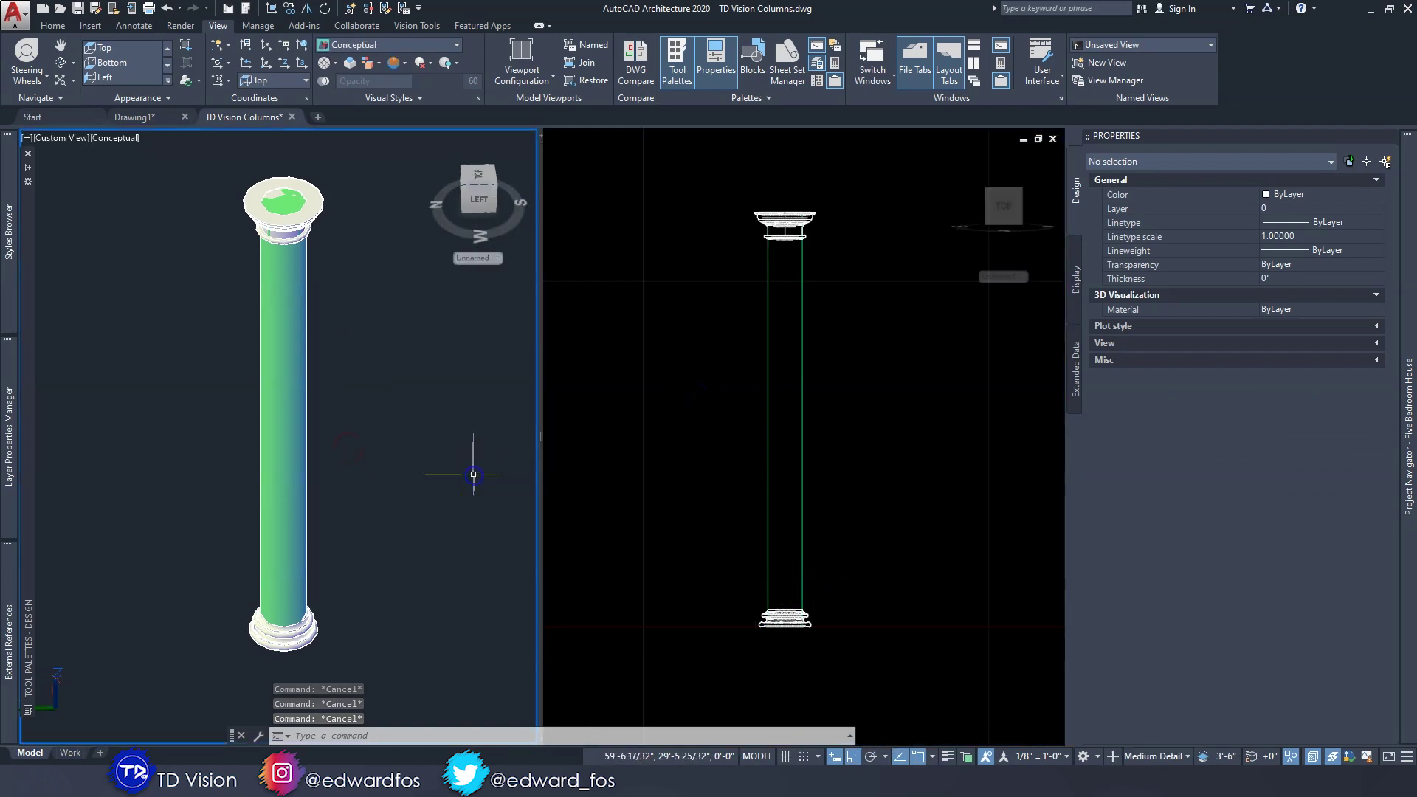
click(701, 489)
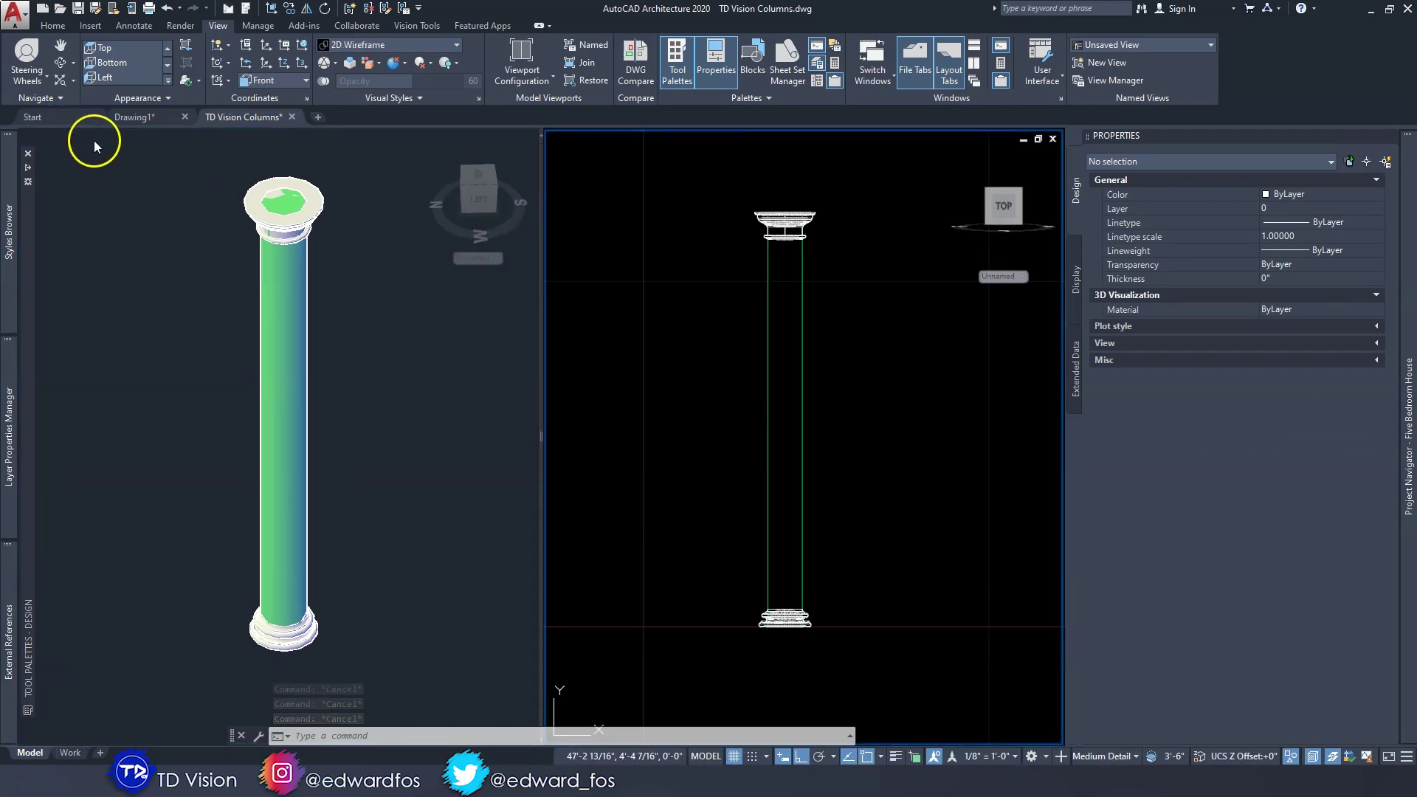
click(490, 310)
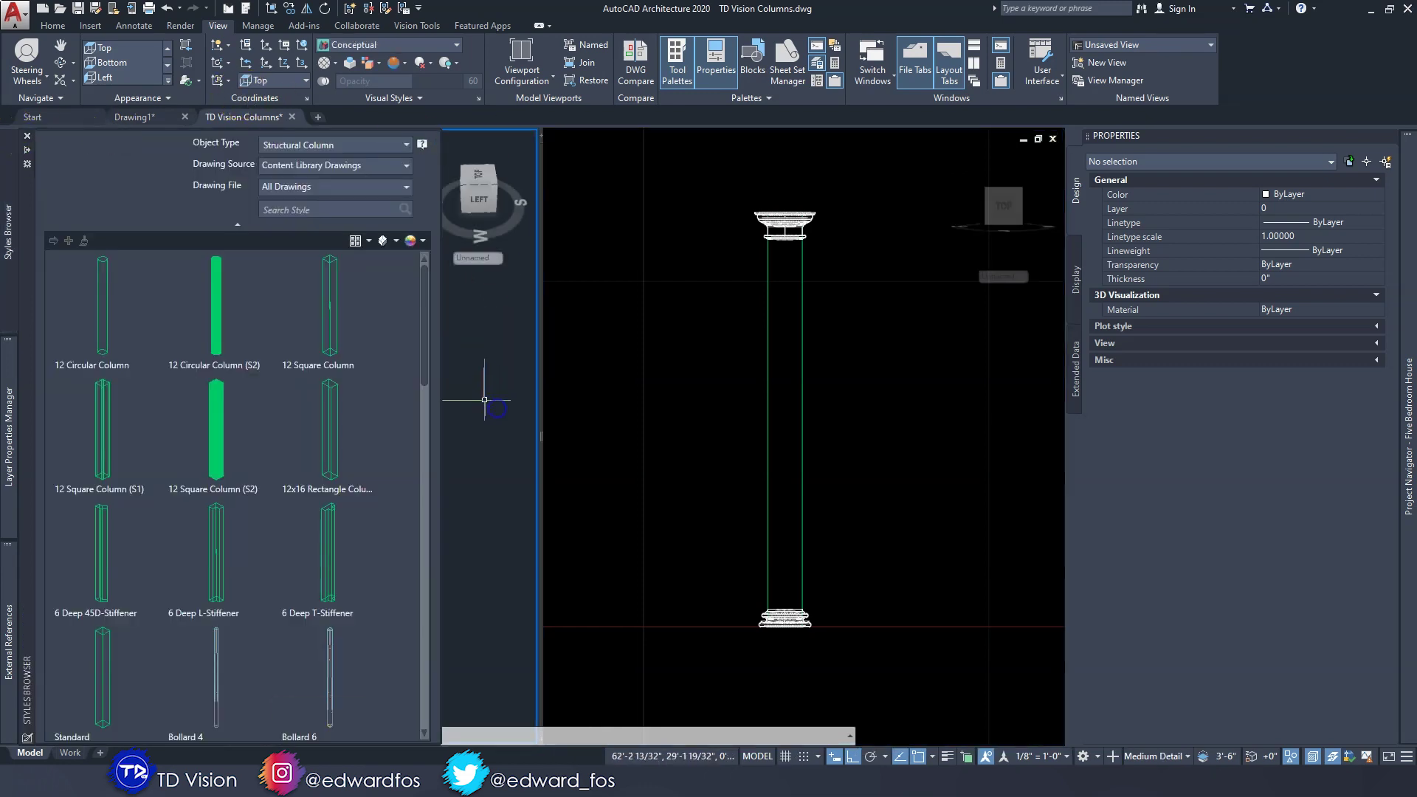
Restore the 2D Wireframe visual style and the Top view in the shaded viewport
click(118, 138)
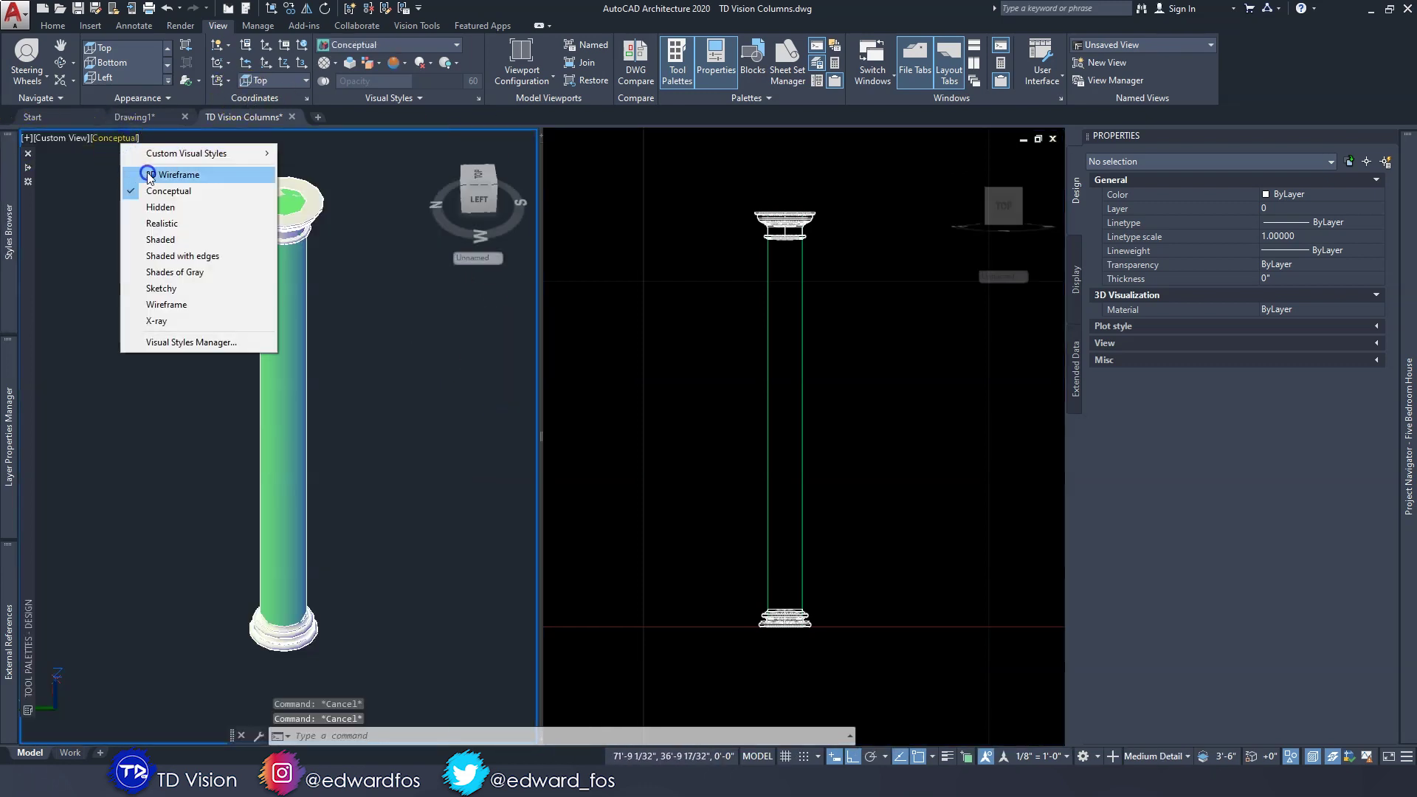
click(141, 177)
click(259, 406)
key(Escape)
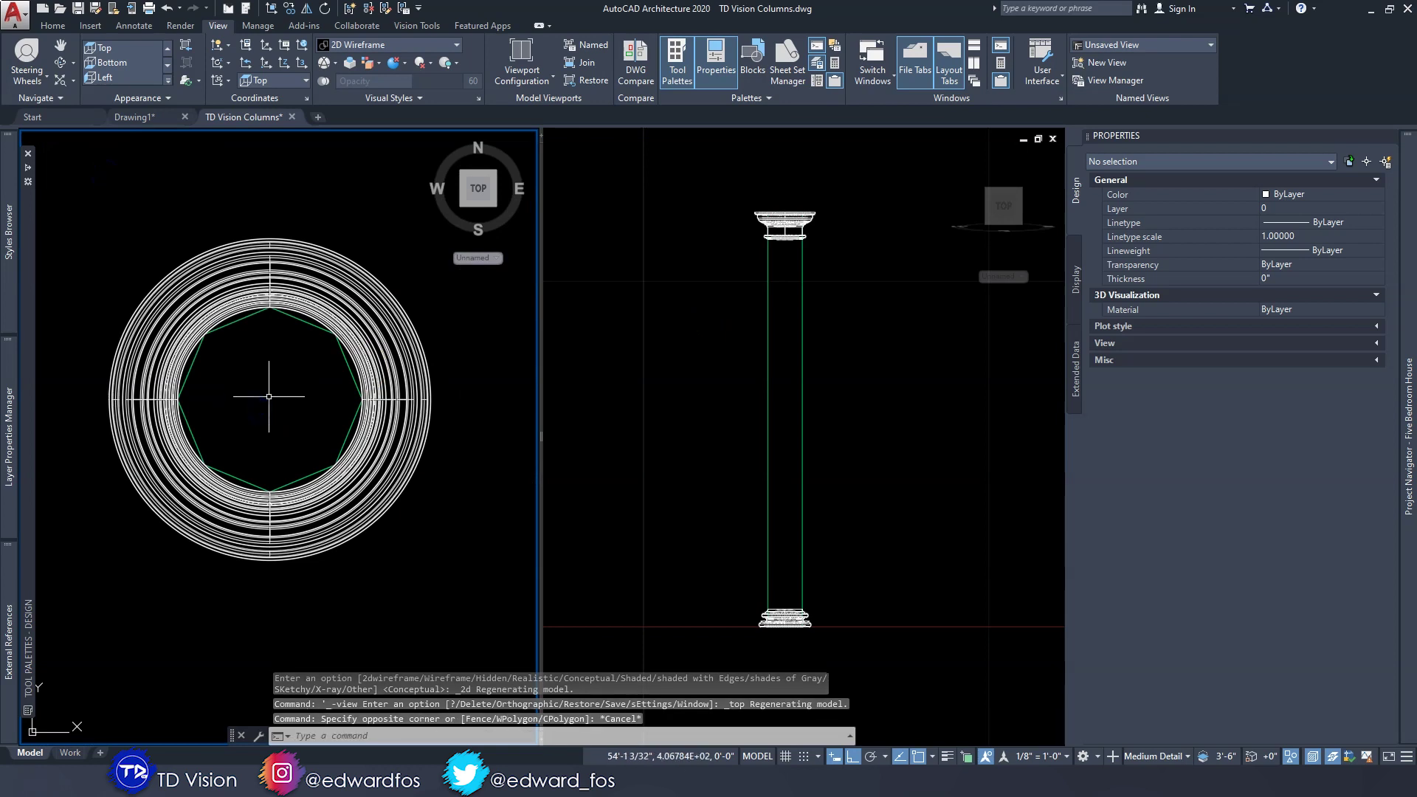
Insert a box mass element 2'-0" wide, 2'-0" deep and 3'-0" high at the column's center with 0 rotation
scroll(277, 395, down, 1)
click(55, 25)
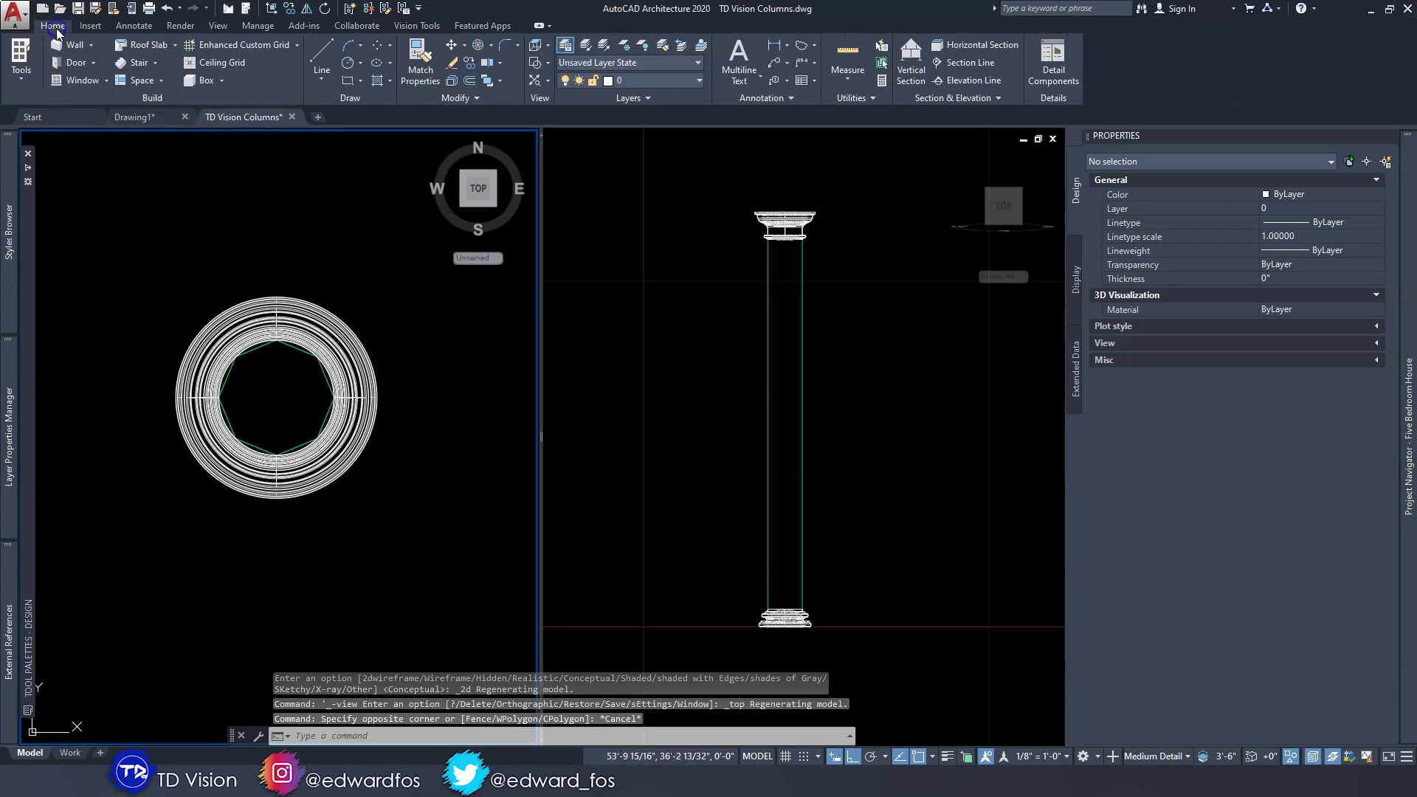
click(220, 81)
click(221, 104)
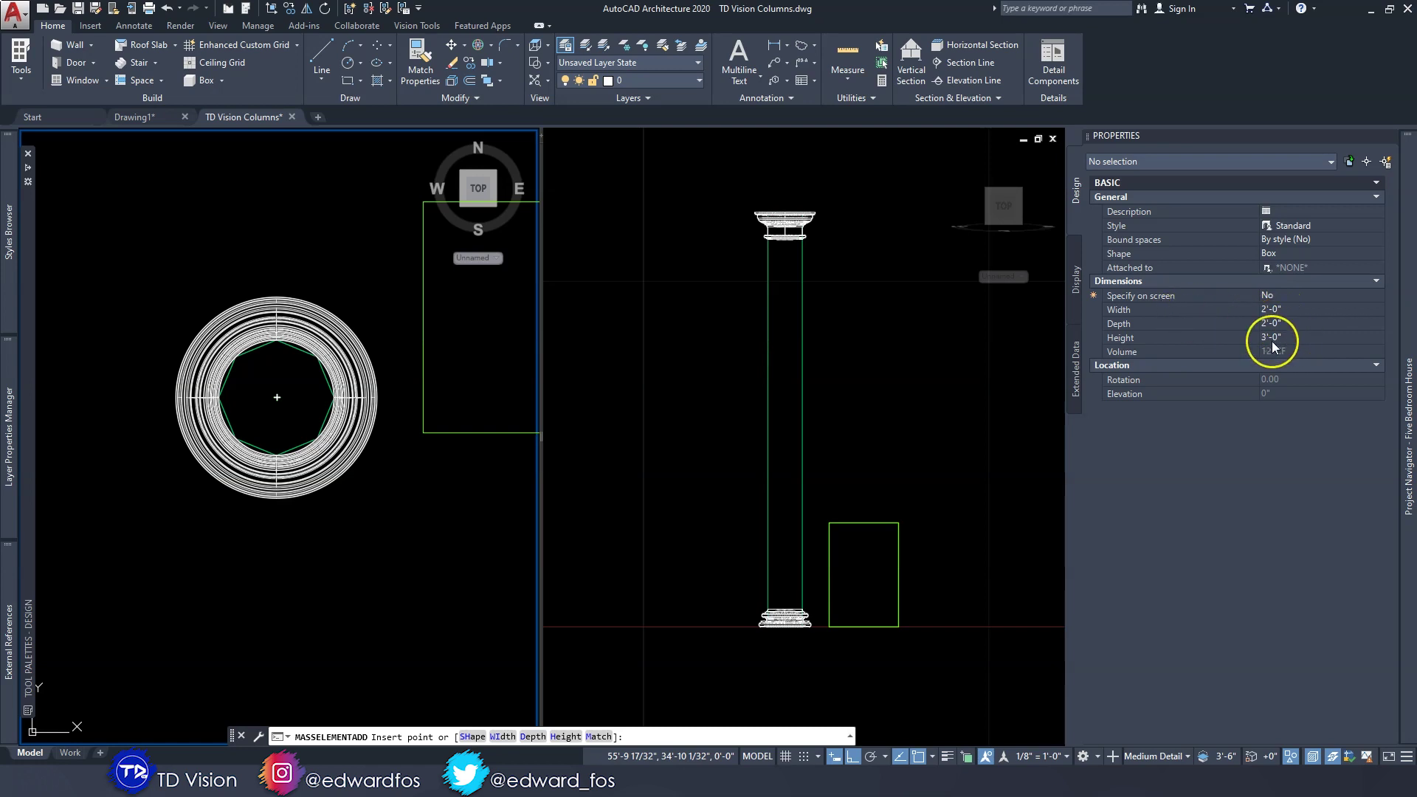
click(277, 397)
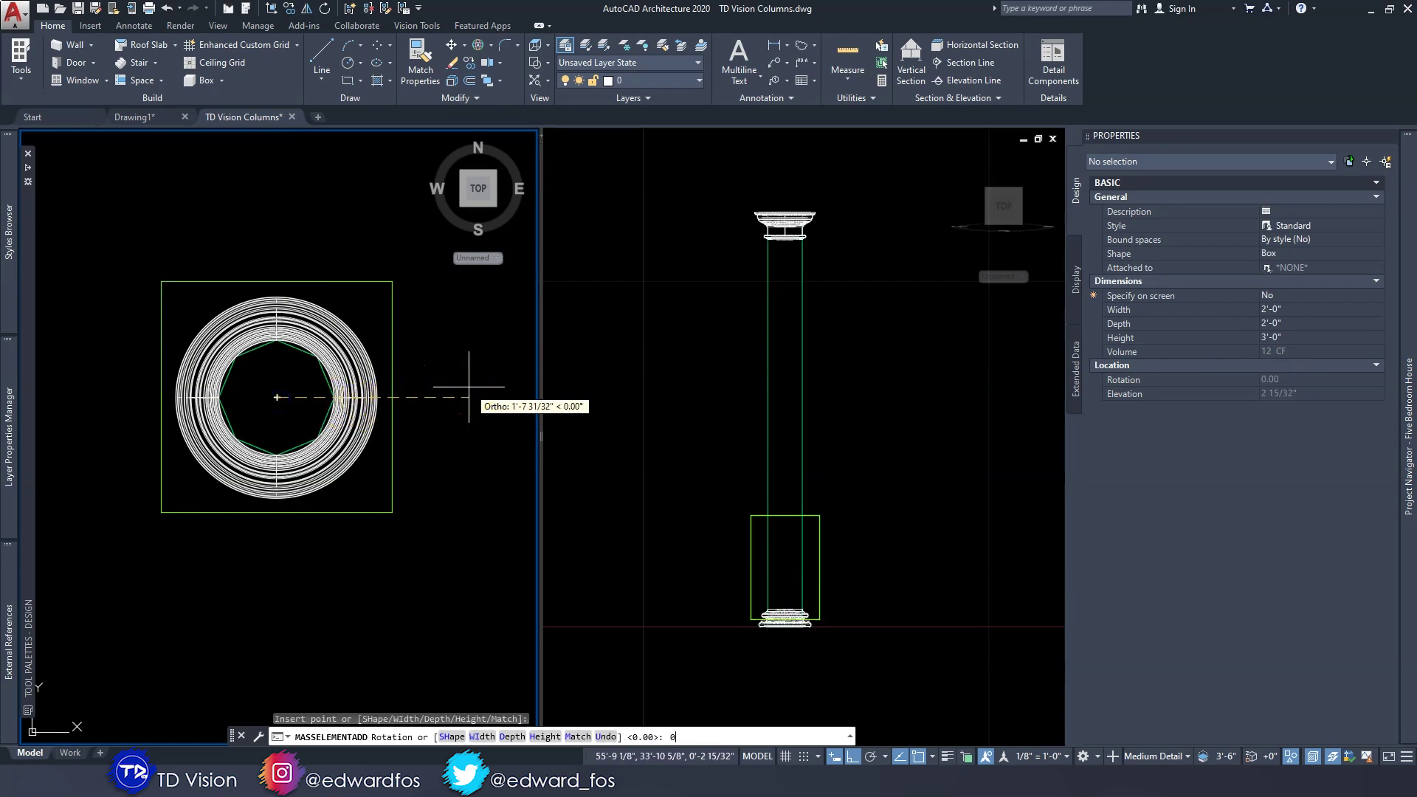
text(0)
key(Return)
key(Escape)
key(Escape)
key(Escape)
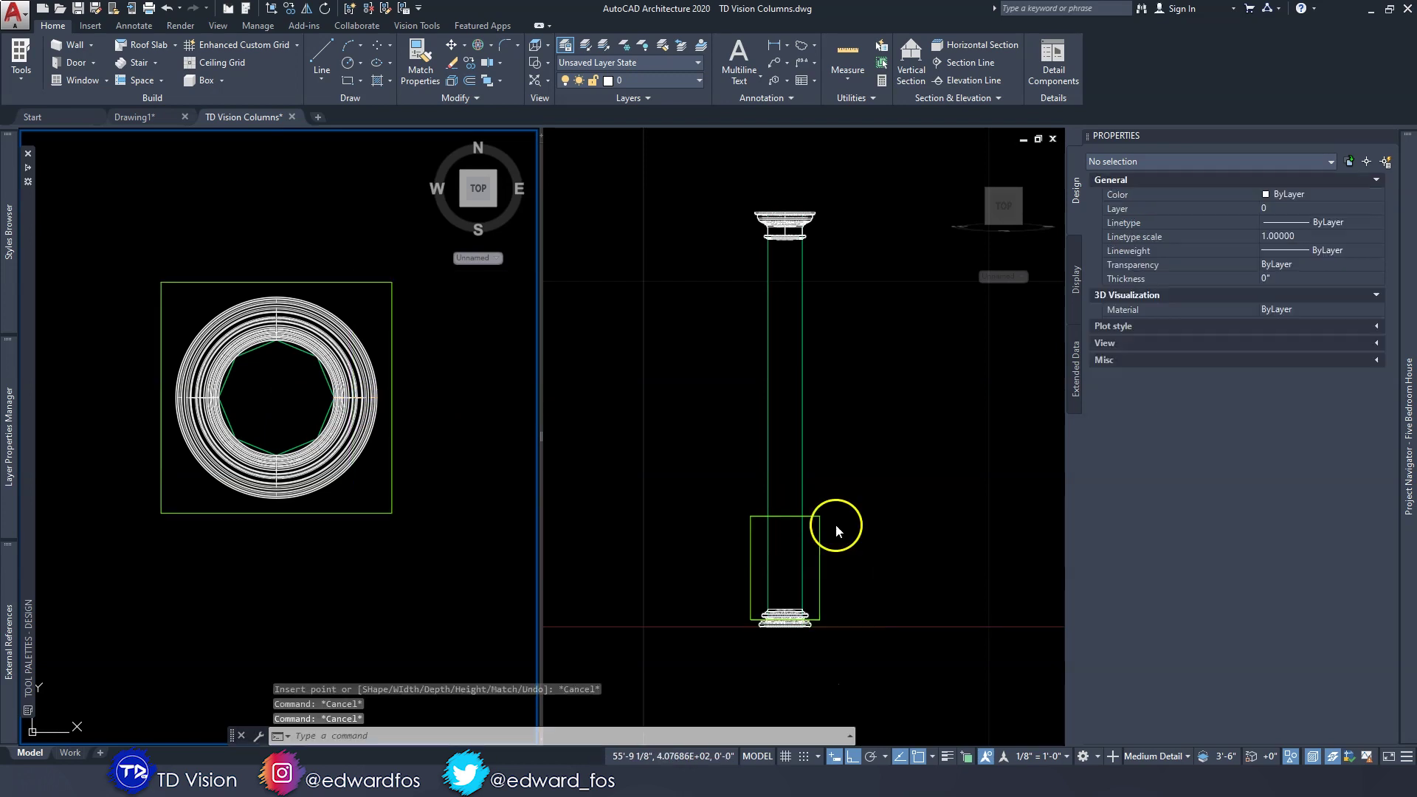
Set the box mass element's elevation to 0 so its underside sits at the foot of the column
click(732, 435)
scroll(790, 542, up, 6)
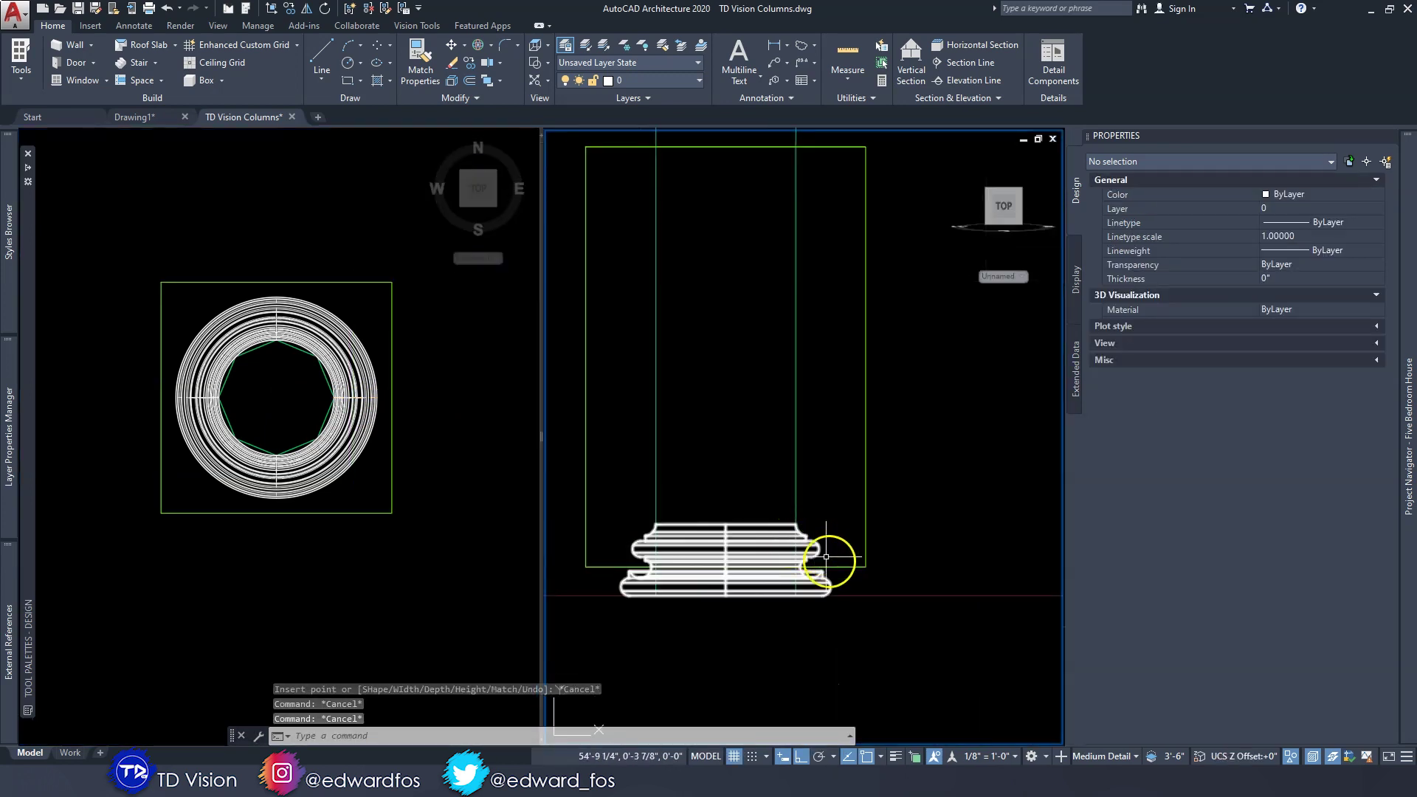
middle_drag(713, 604, 746, 553)
click(917, 521)
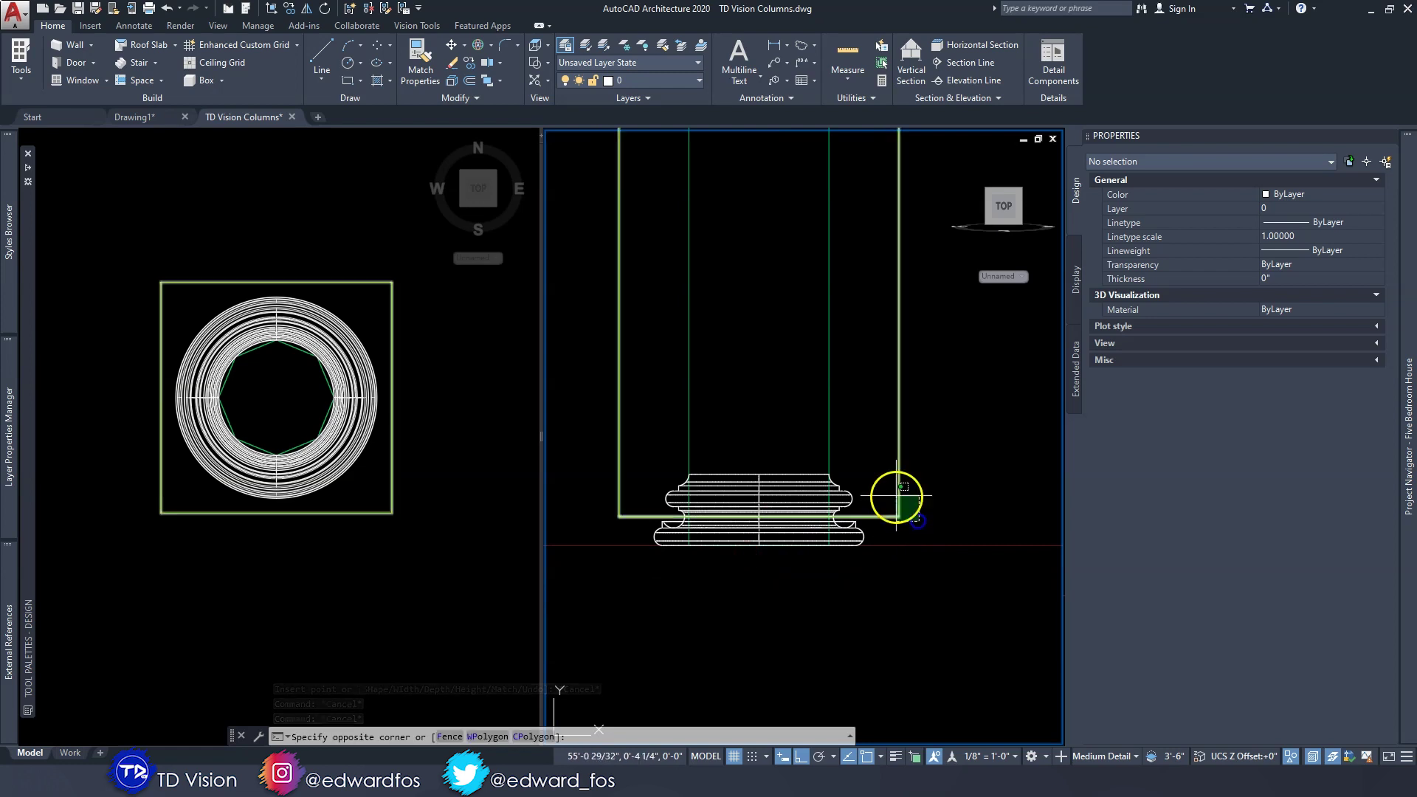
click(897, 495)
click(1340, 408)
text(0)
key(Return)
key(Escape)
key(Escape)
Move the revolved base solid straight up 36" onto the top of the box
scroll(740, 445, down, 2)
middle_drag(741, 422, 741, 560)
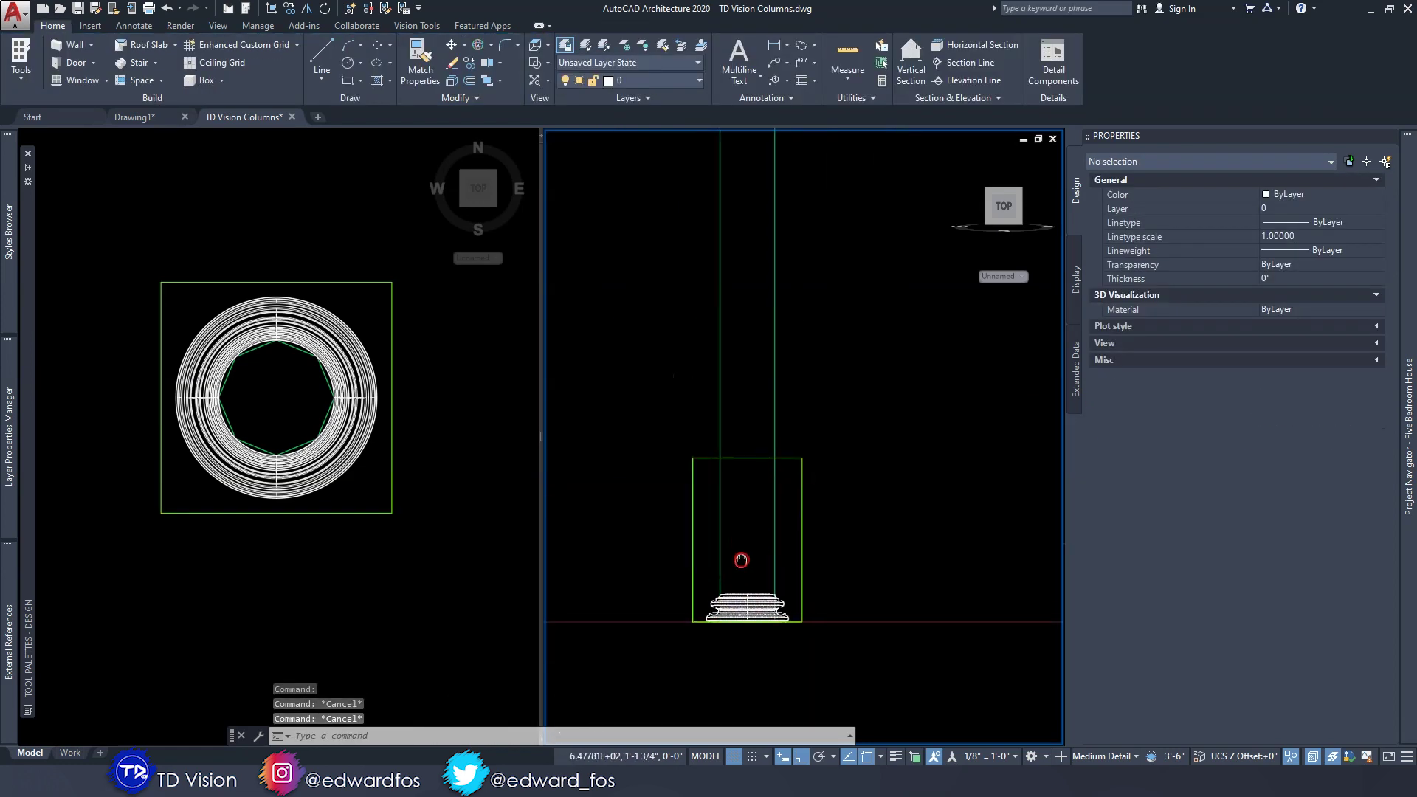
scroll(748, 591, up, 4)
click(746, 507)
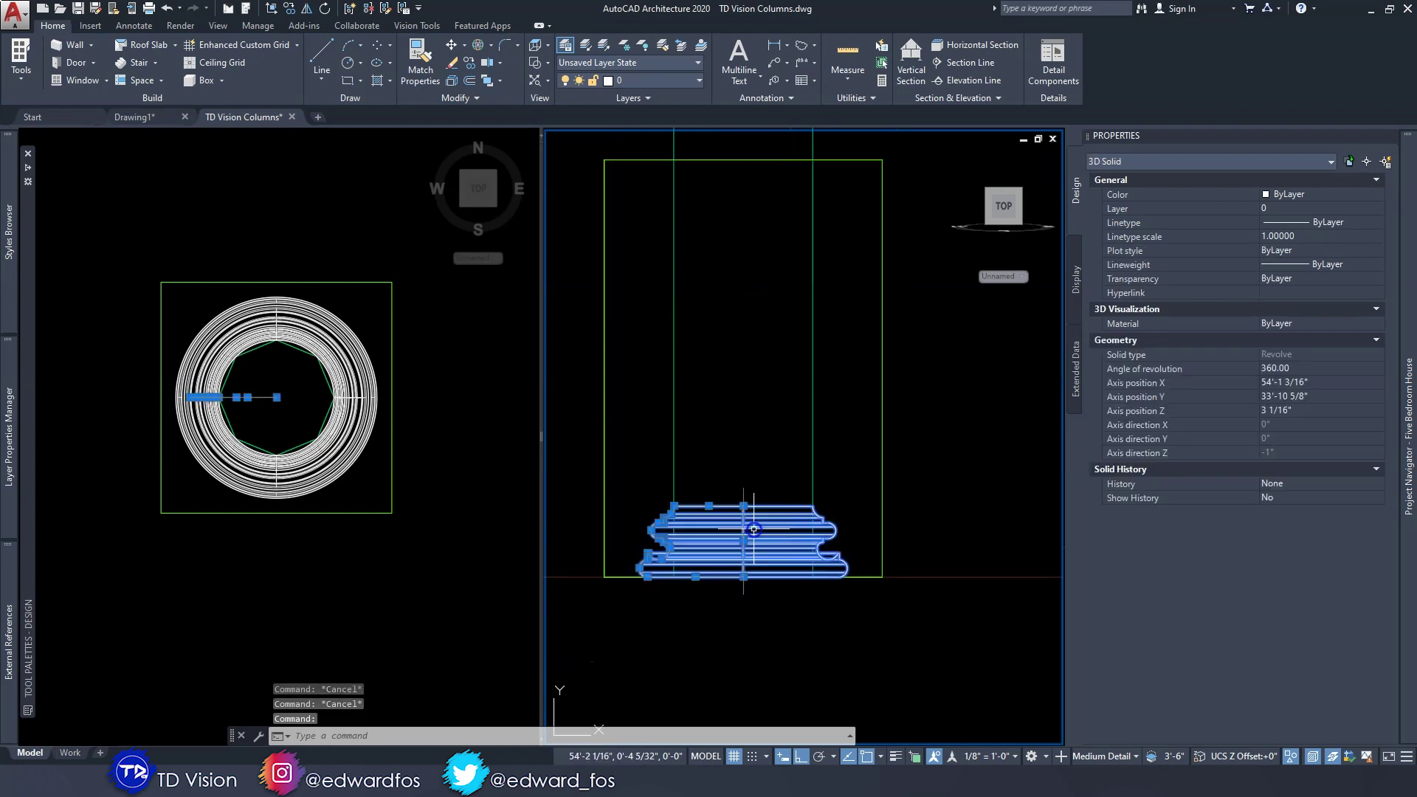
text(m)
key(Return)
scroll(686, 555, down, 1)
click(834, 529)
text(36)
key(Return)
key(Escape)
key(Escape)
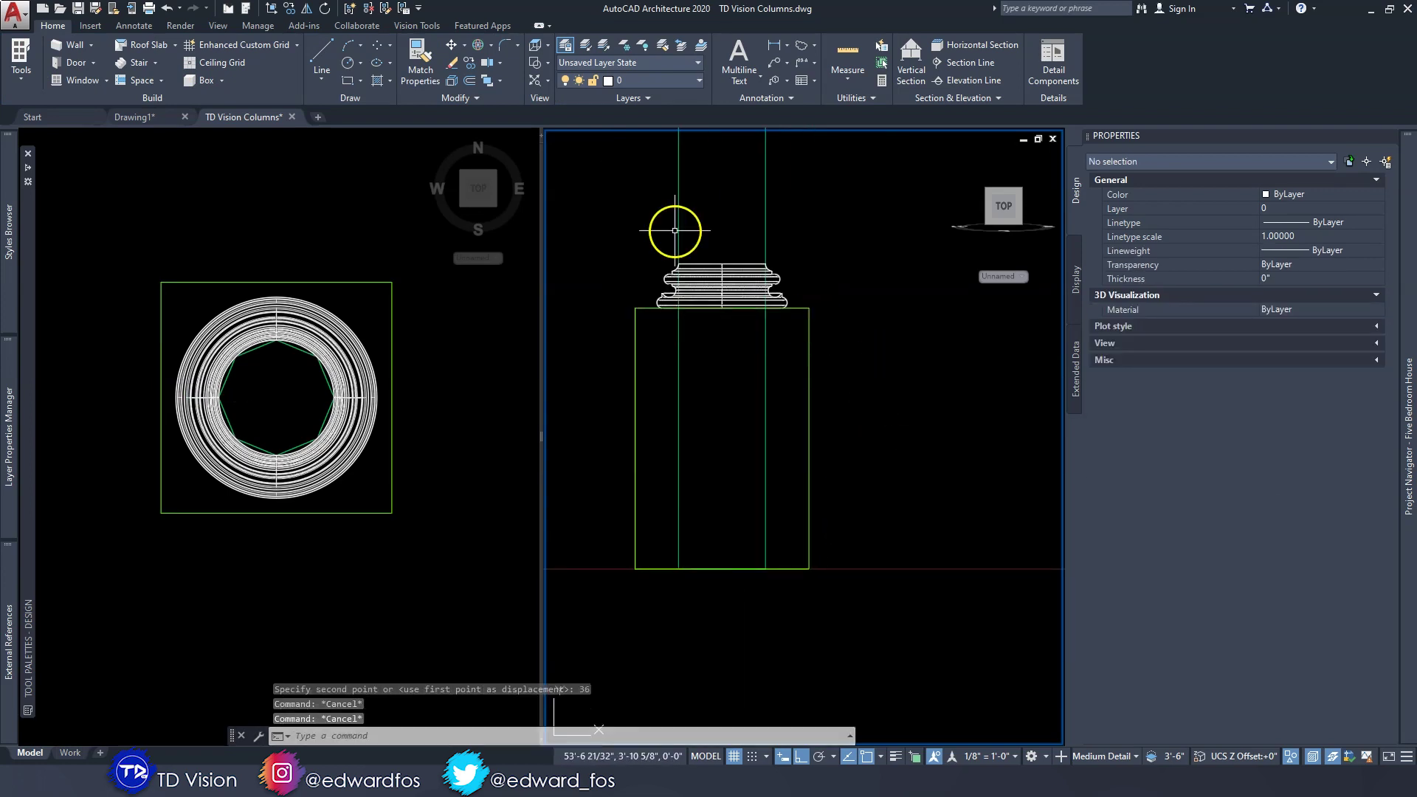
Turn the plan viewport into a 3D view of the column and box, shown in the Conceptual visual style
scroll(724, 282, down, 2)
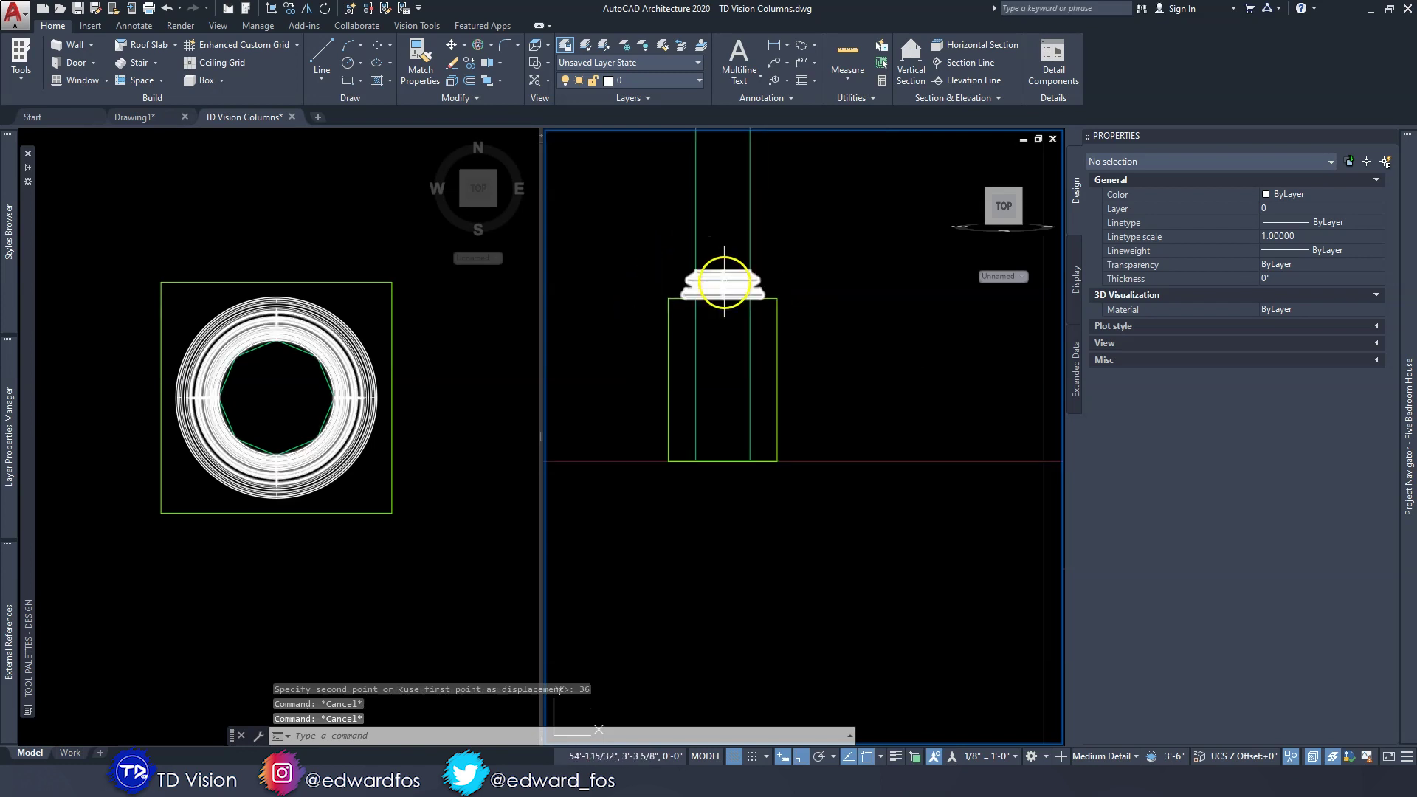
click(423, 392)
scroll(427, 389, down, 2)
shift+middle_drag(329, 522, 76, 162)
click(121, 140)
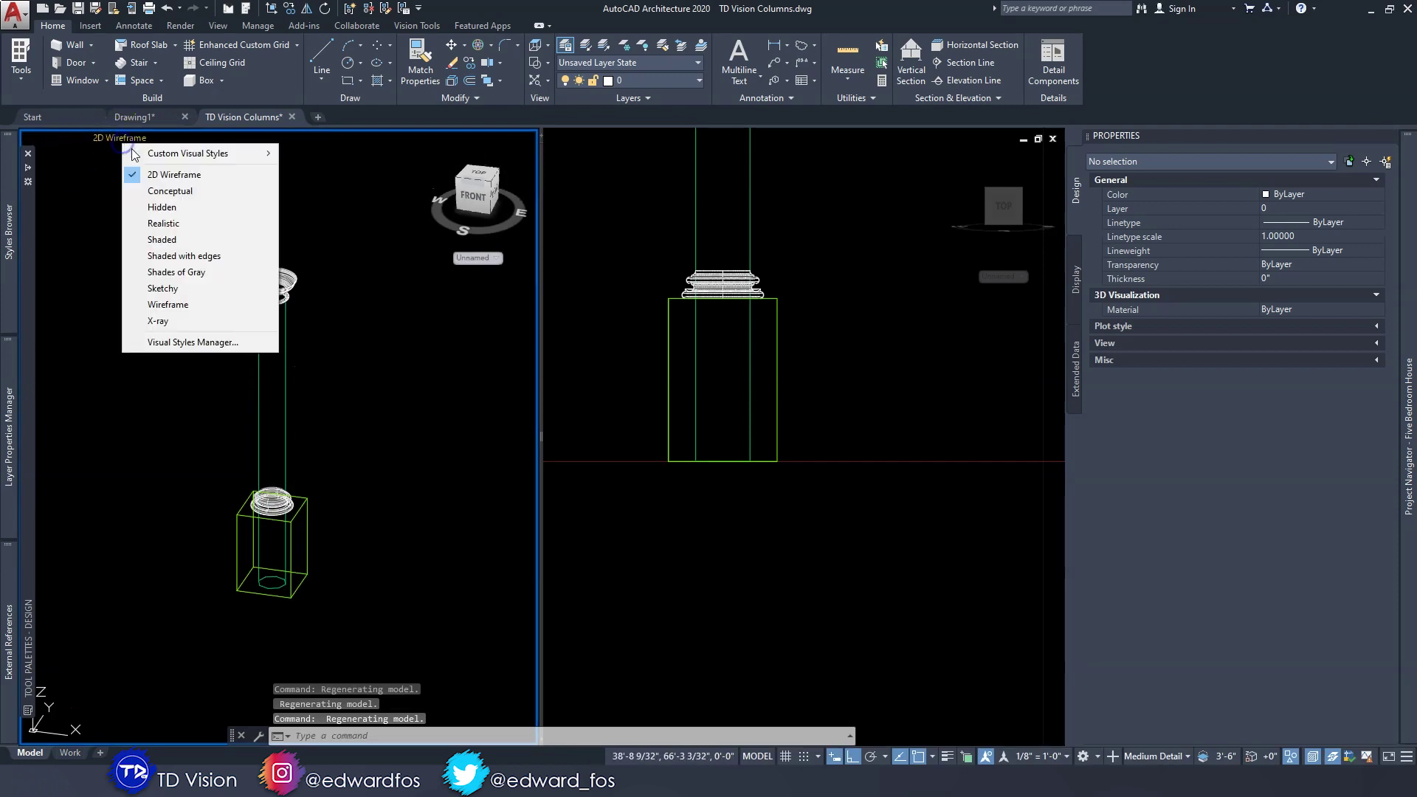
click(156, 186)
shift+middle_drag(270, 436, 370, 322)
Pick the capital, shaft, base and box in the 3D view to examine them as individual objects, leaving nothing selected
click(338, 235)
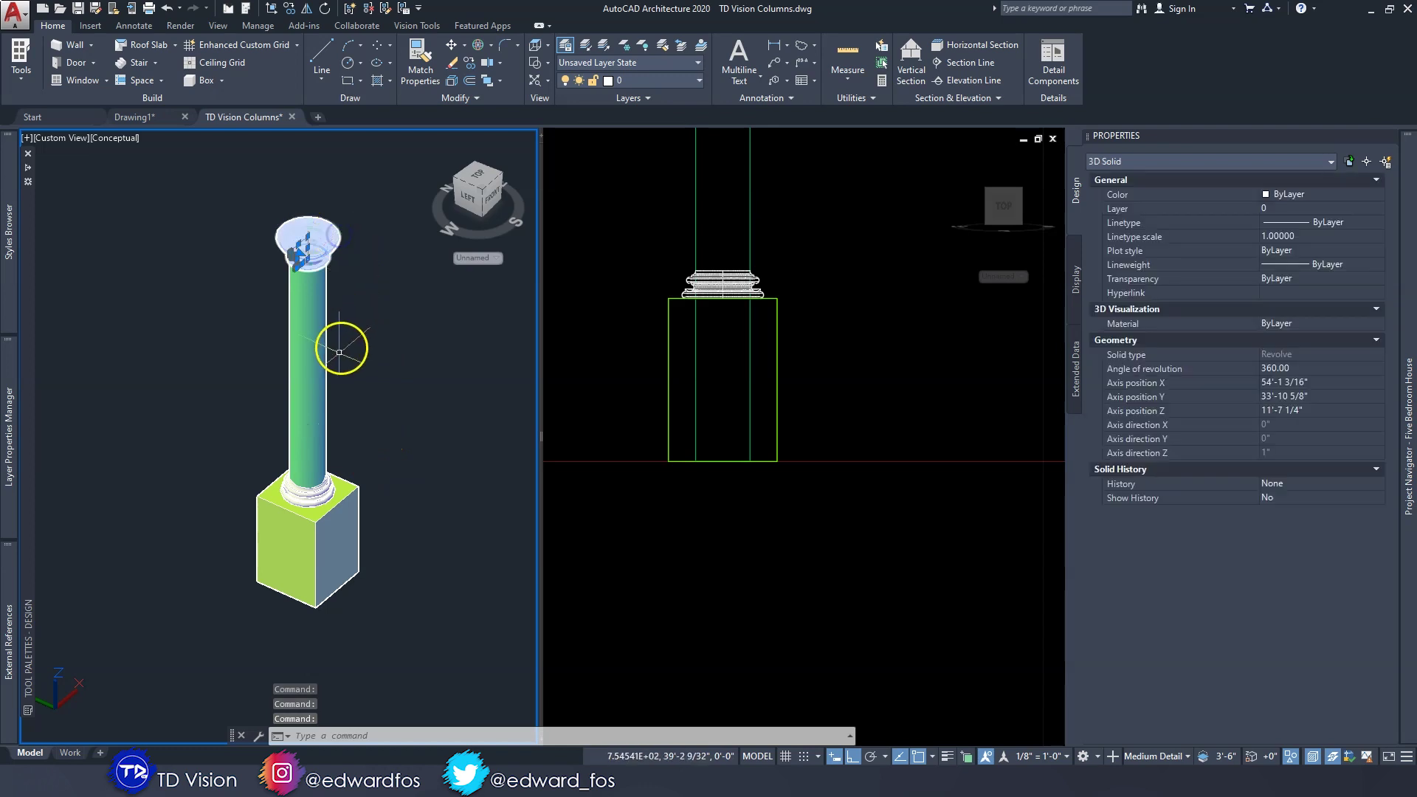
click(332, 371)
click(321, 488)
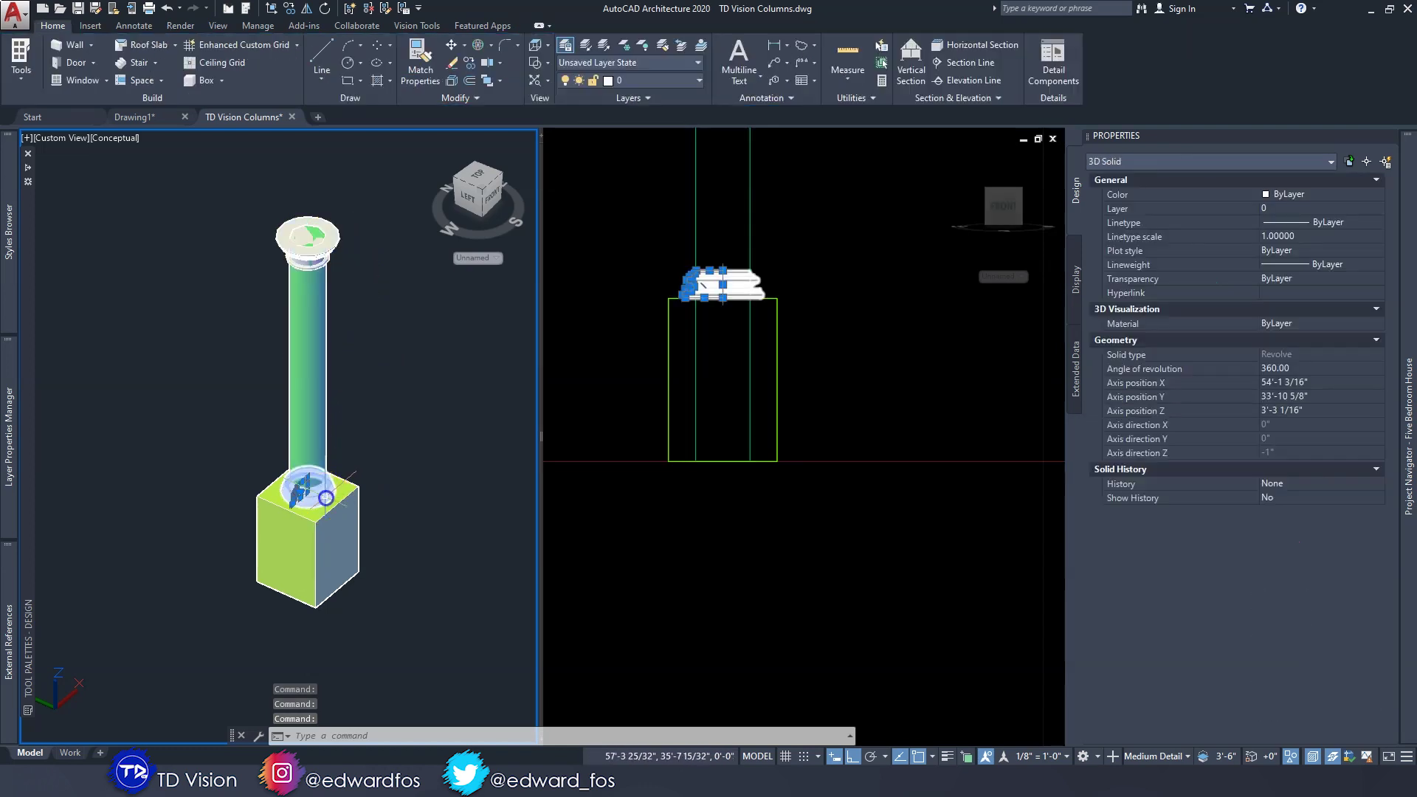
click(359, 502)
key(Escape)
key(Escape)
scroll(370, 461, down, 3)
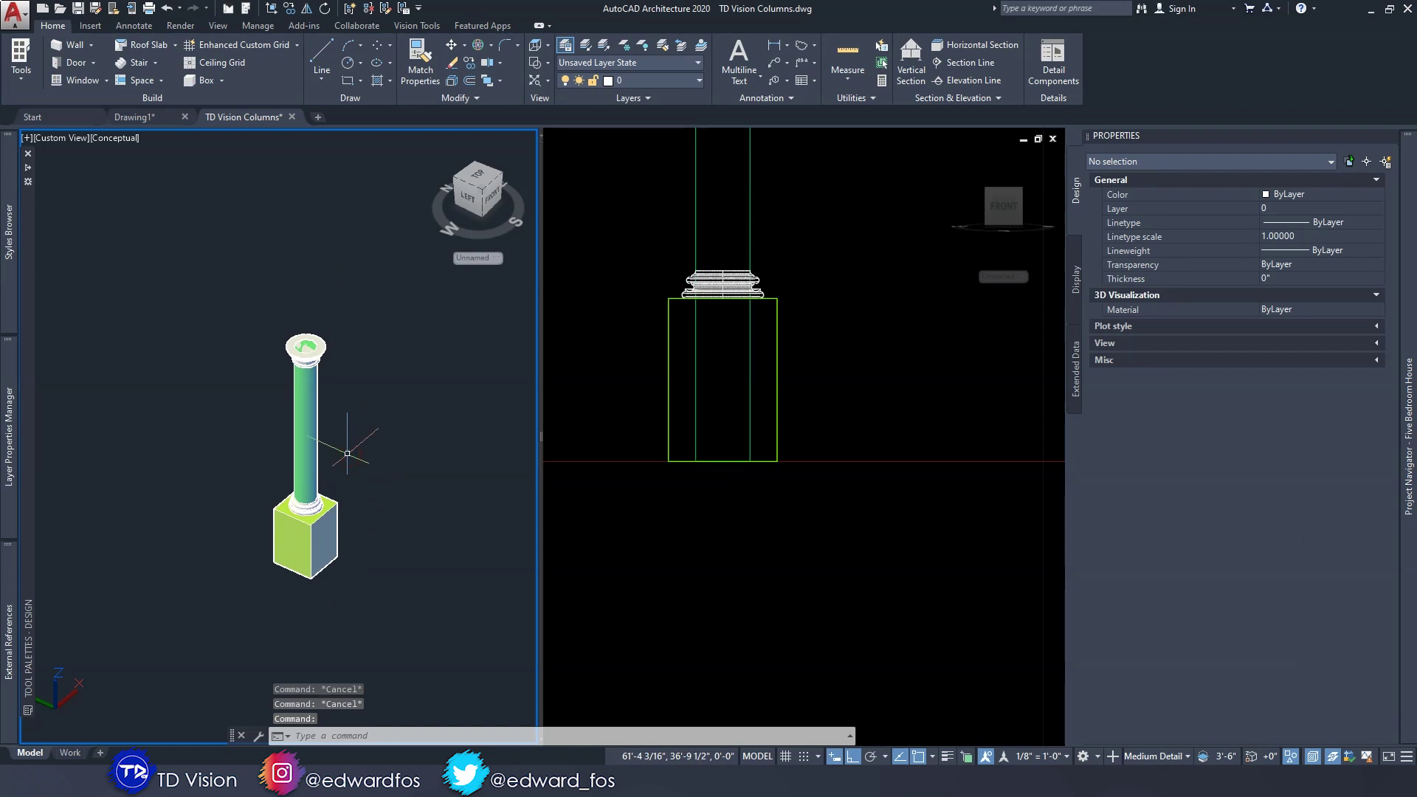
scroll(300, 428, up, 2)
middle_drag(263, 436, 265, 398)
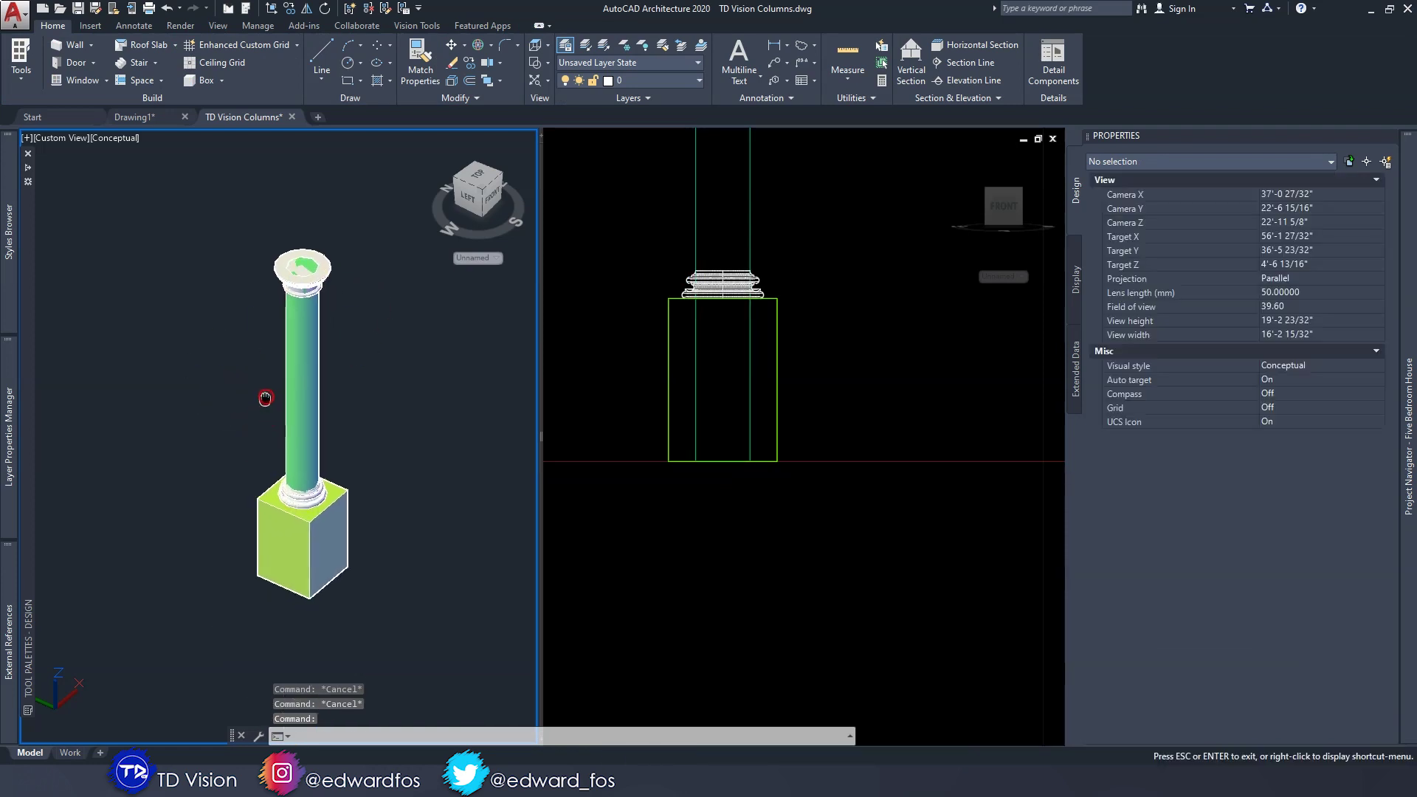
middle_click(339, 332)
click(424, 366)
key(Escape)
scroll(513, 319, down, 2)
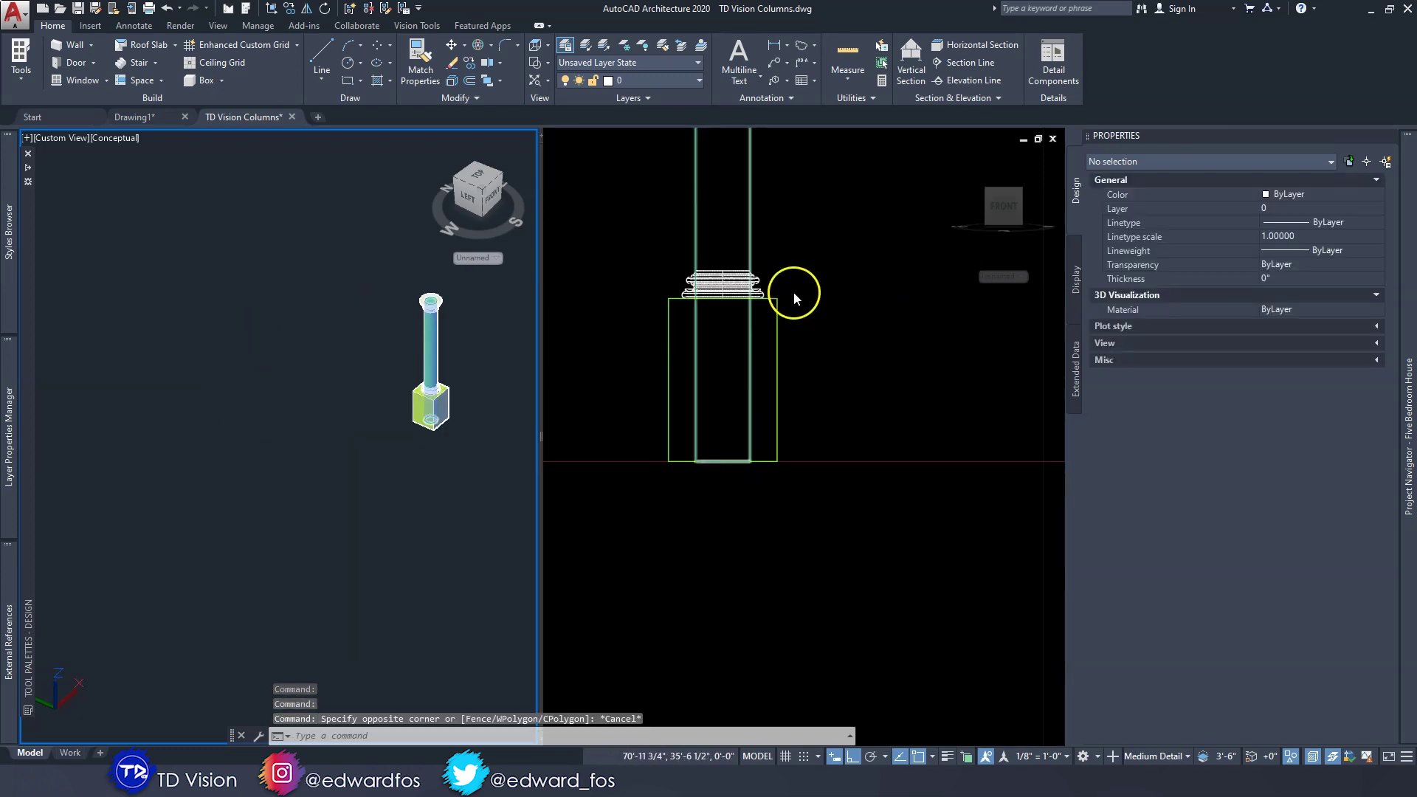
middle_drag(794, 298, 787, 387)
middle_click(421, 441)
key(Escape)
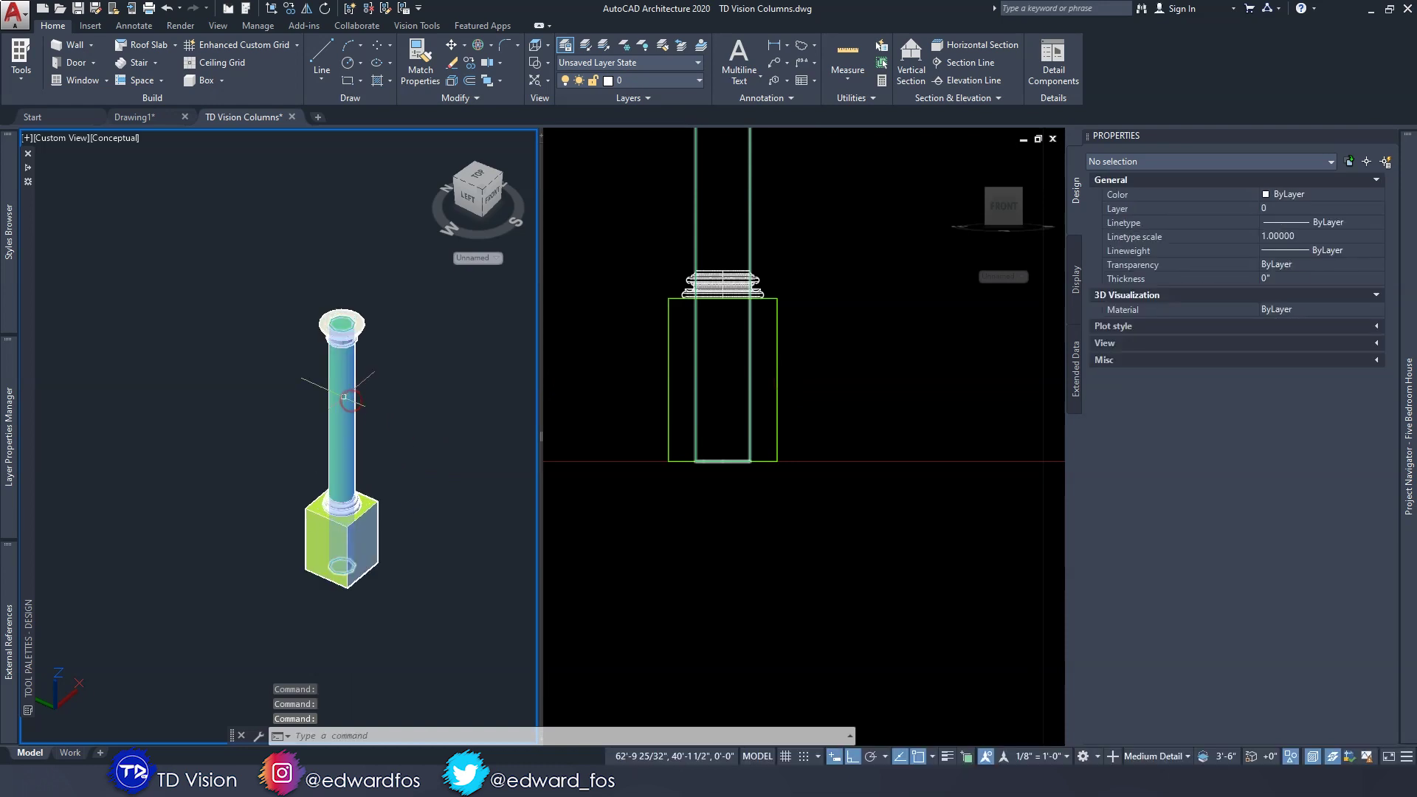
Add the capital, base and box to the circular column as Additive body modifiers, erasing the selected objects
scroll(374, 399, up, 3)
click(744, 222)
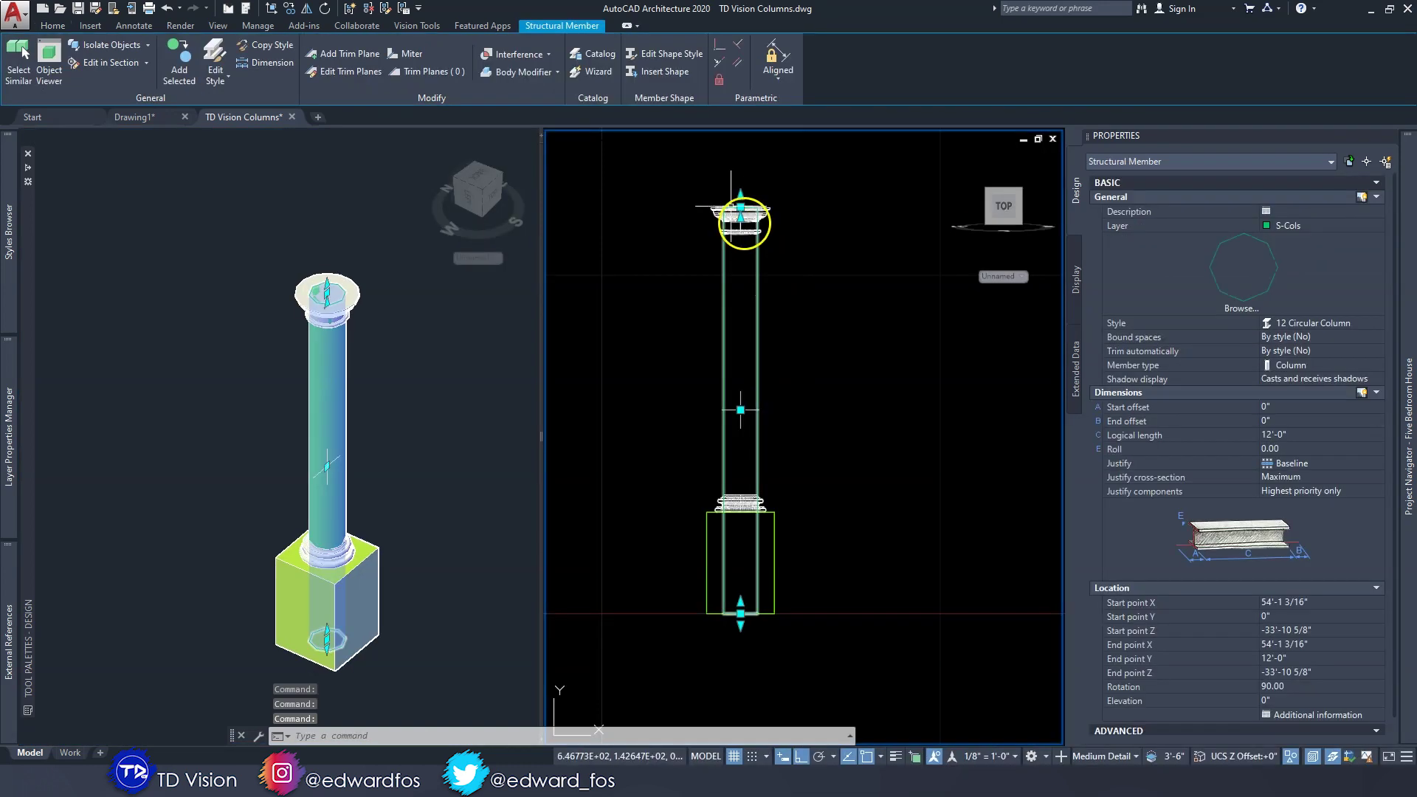
click(522, 74)
click(519, 95)
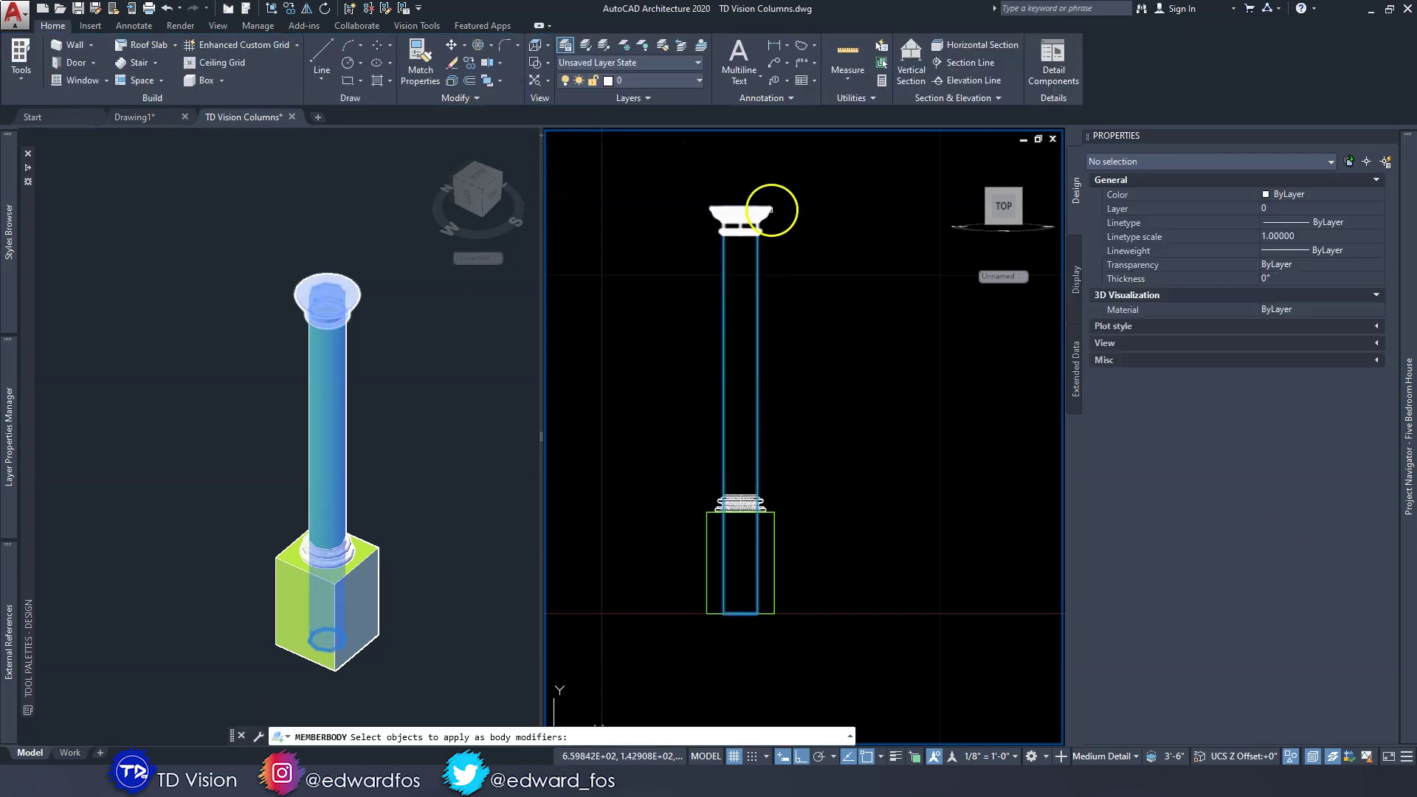
click(767, 212)
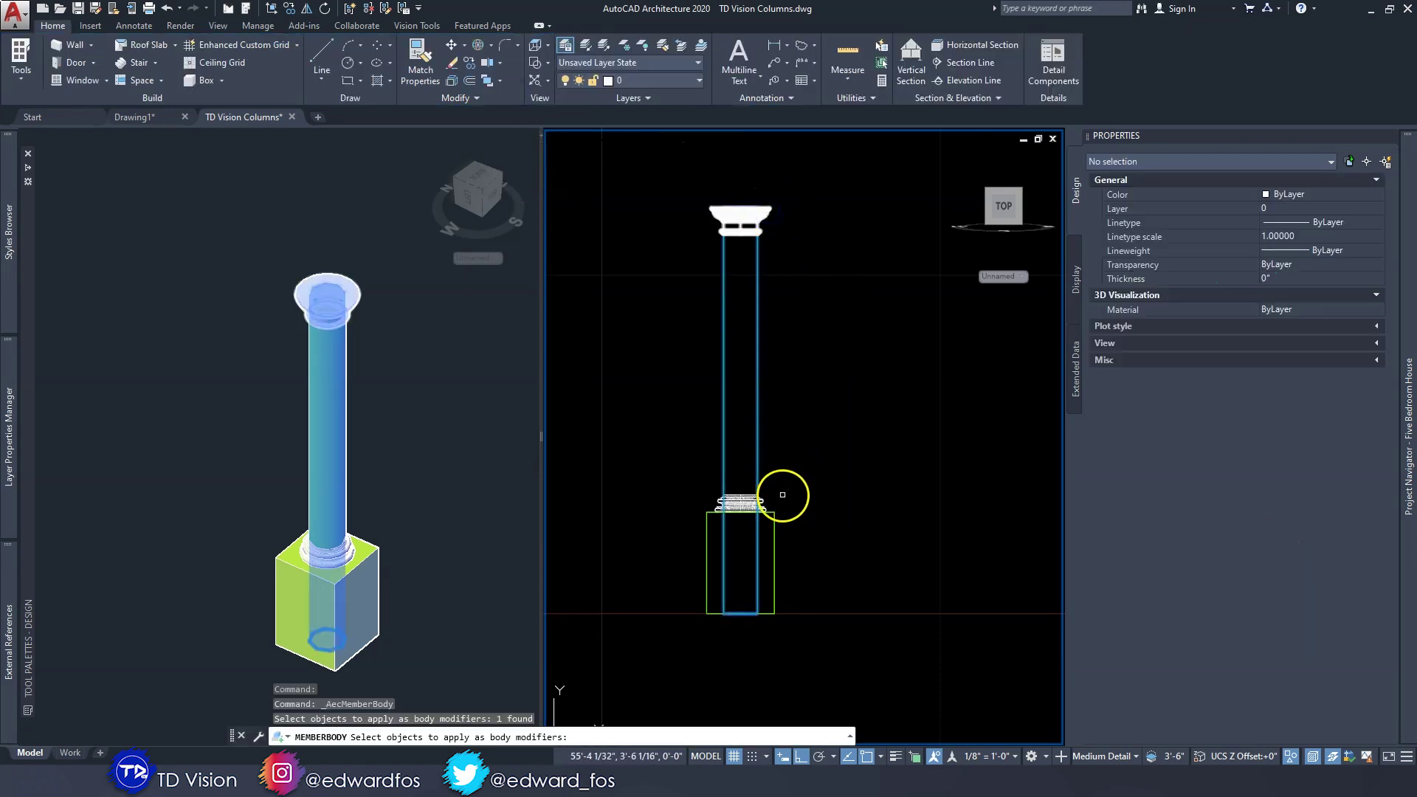
scroll(782, 494, up, 2)
click(769, 520)
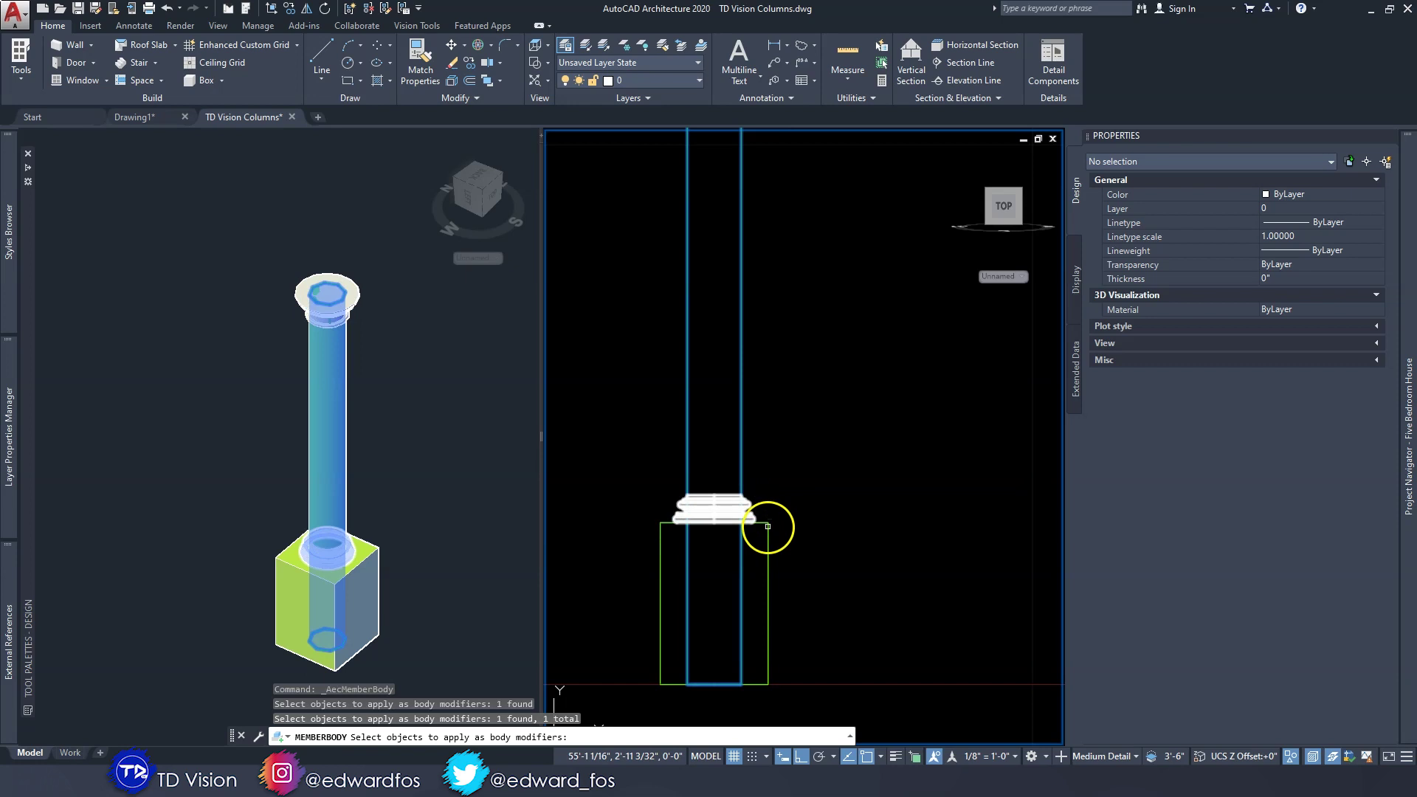
click(767, 535)
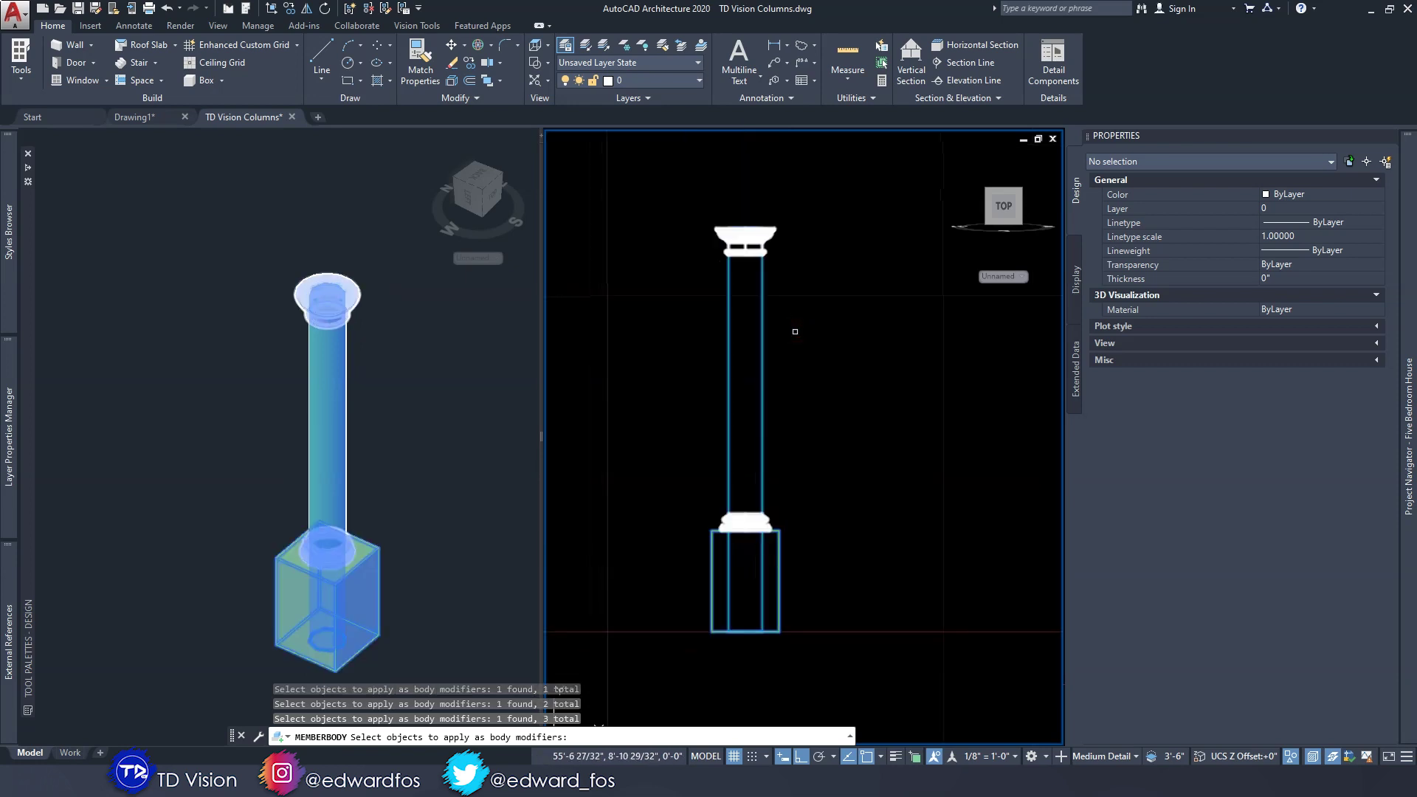
key(Return)
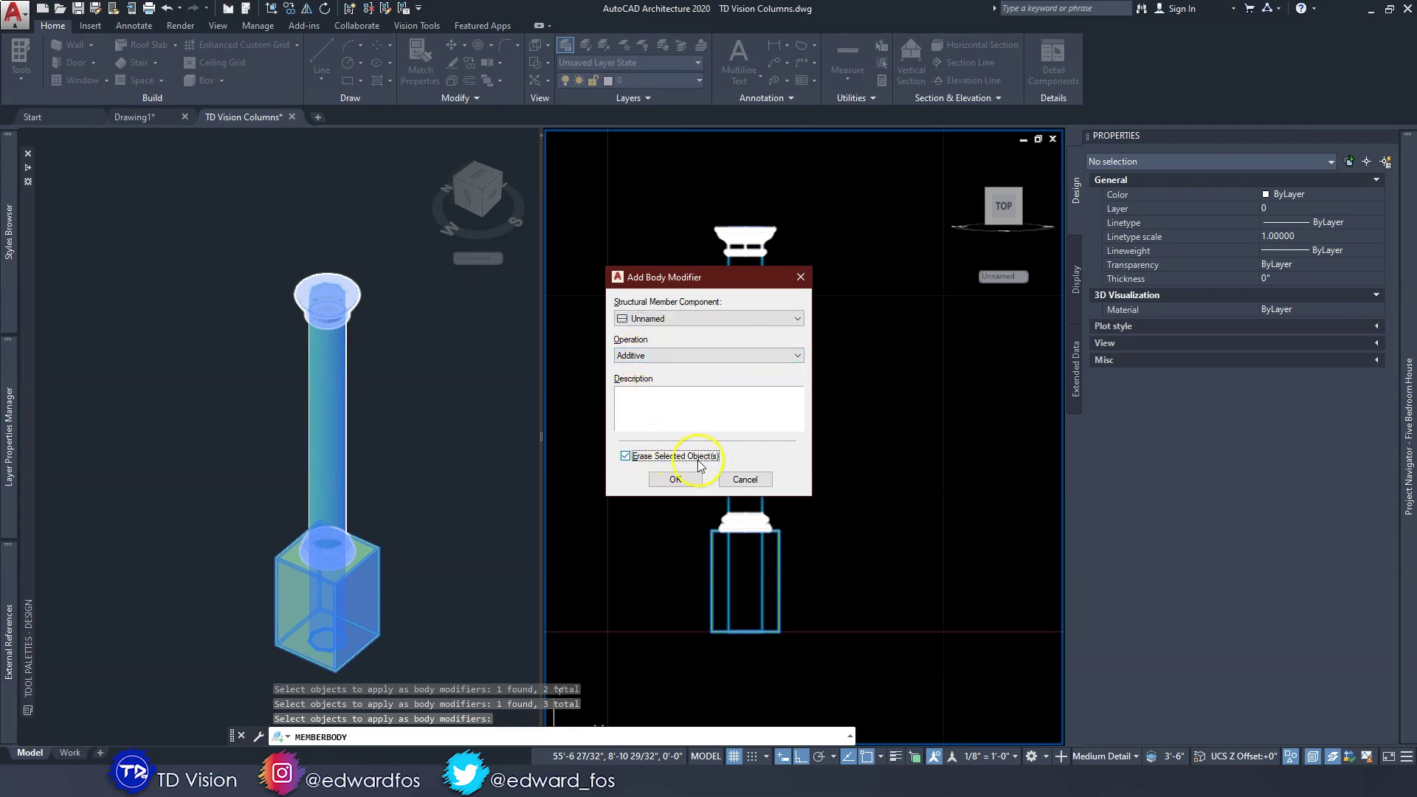
click(673, 480)
key(Escape)
key(Escape)
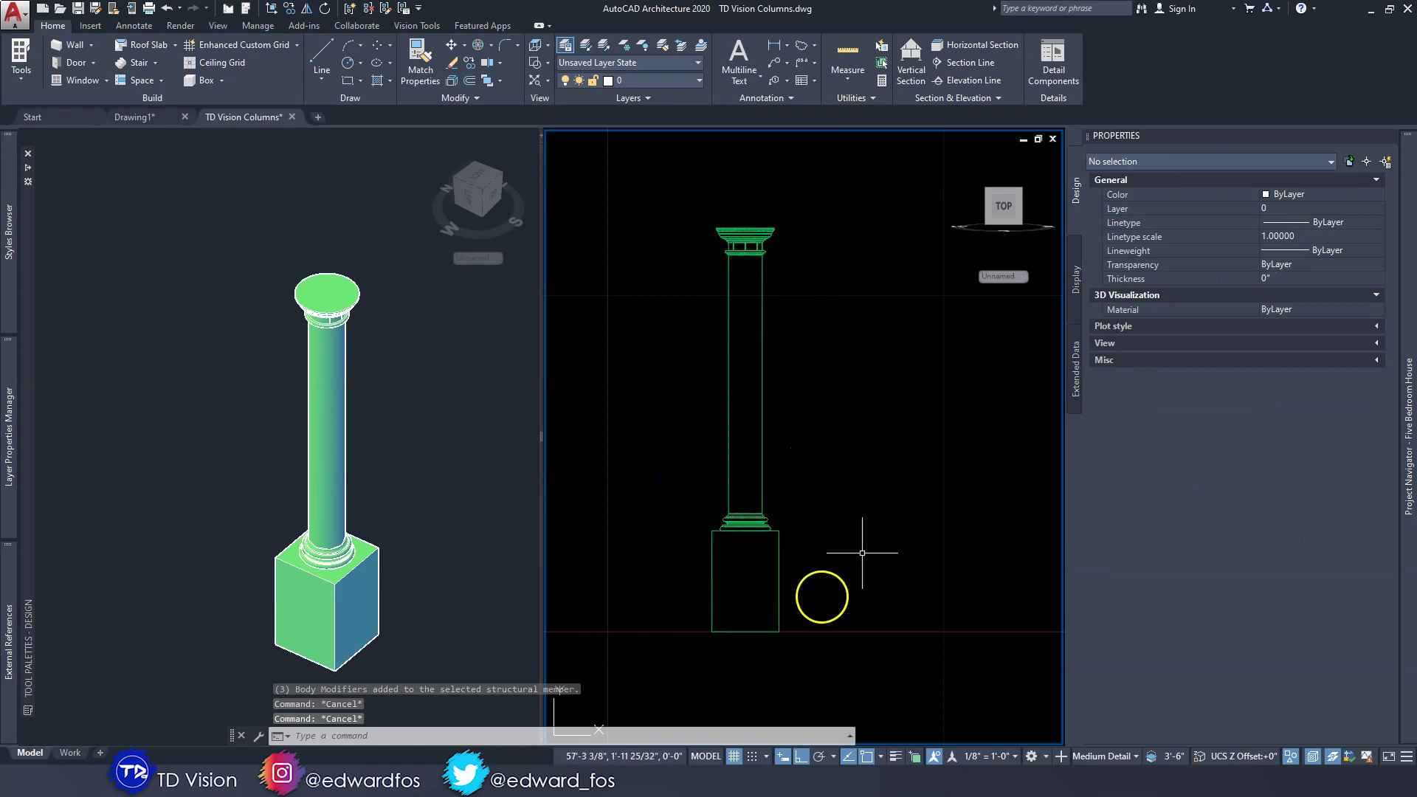
Select the combined column to examine its object type and properties, leaving nothing selected
click(779, 550)
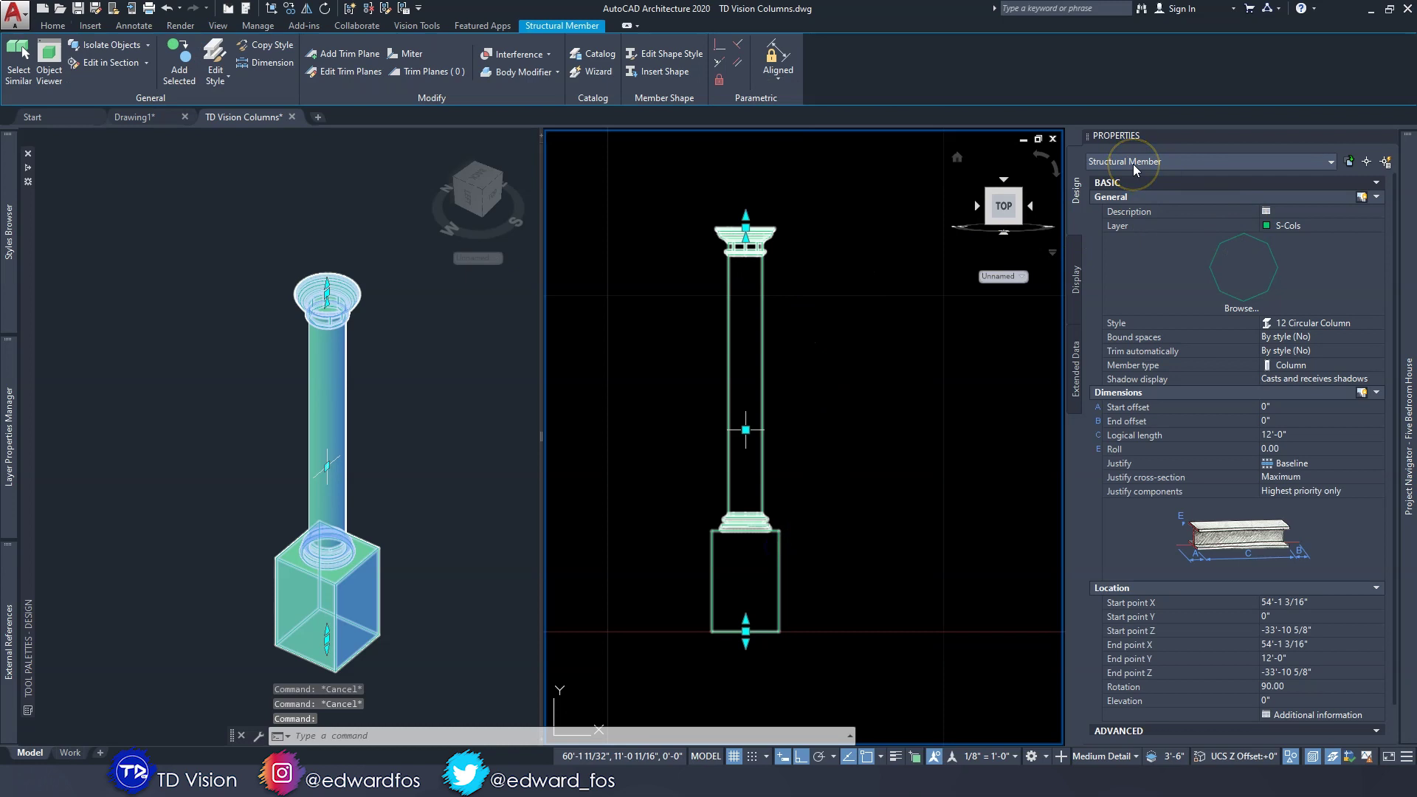
key(Escape)
key(Escape)
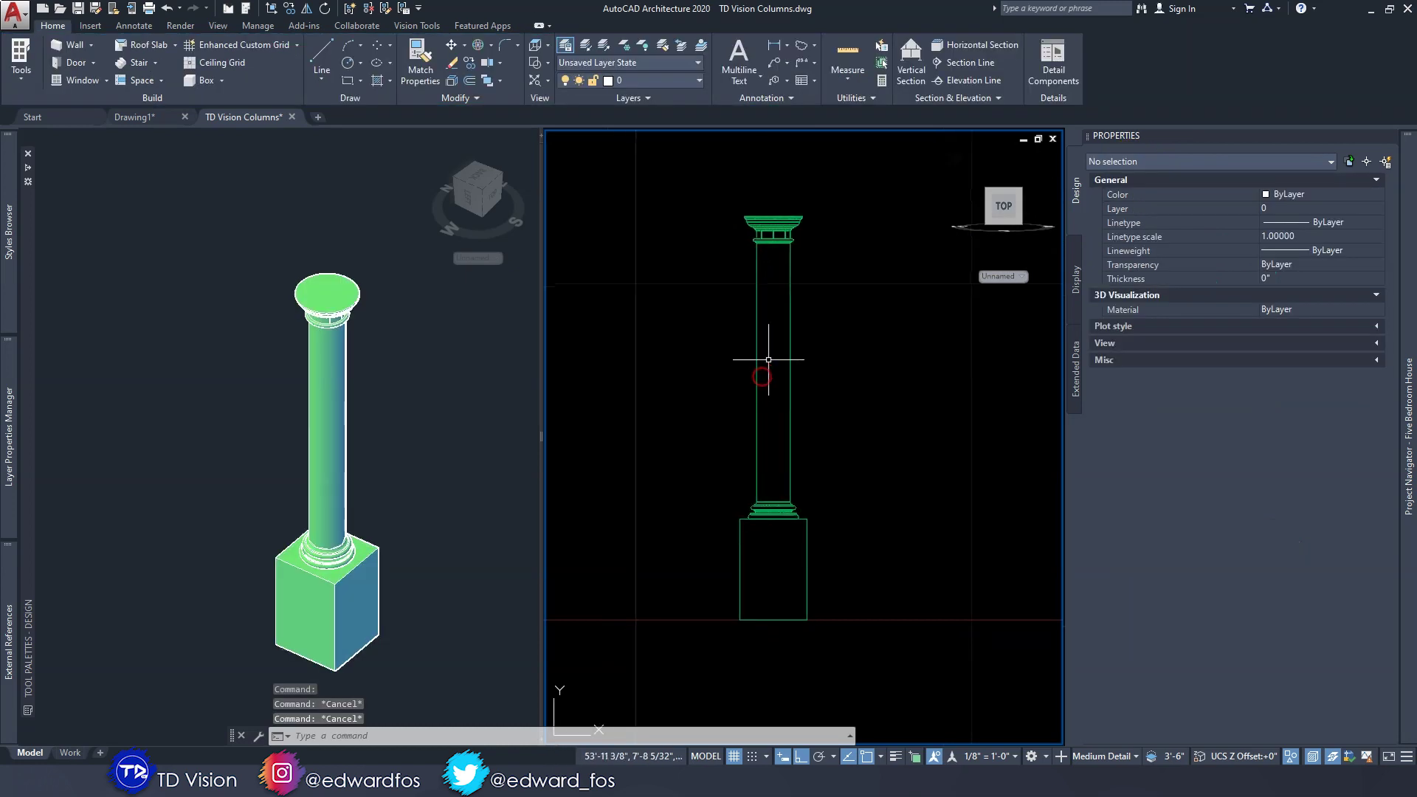
Set the combined column's logical length to 14'-0"
click(758, 321)
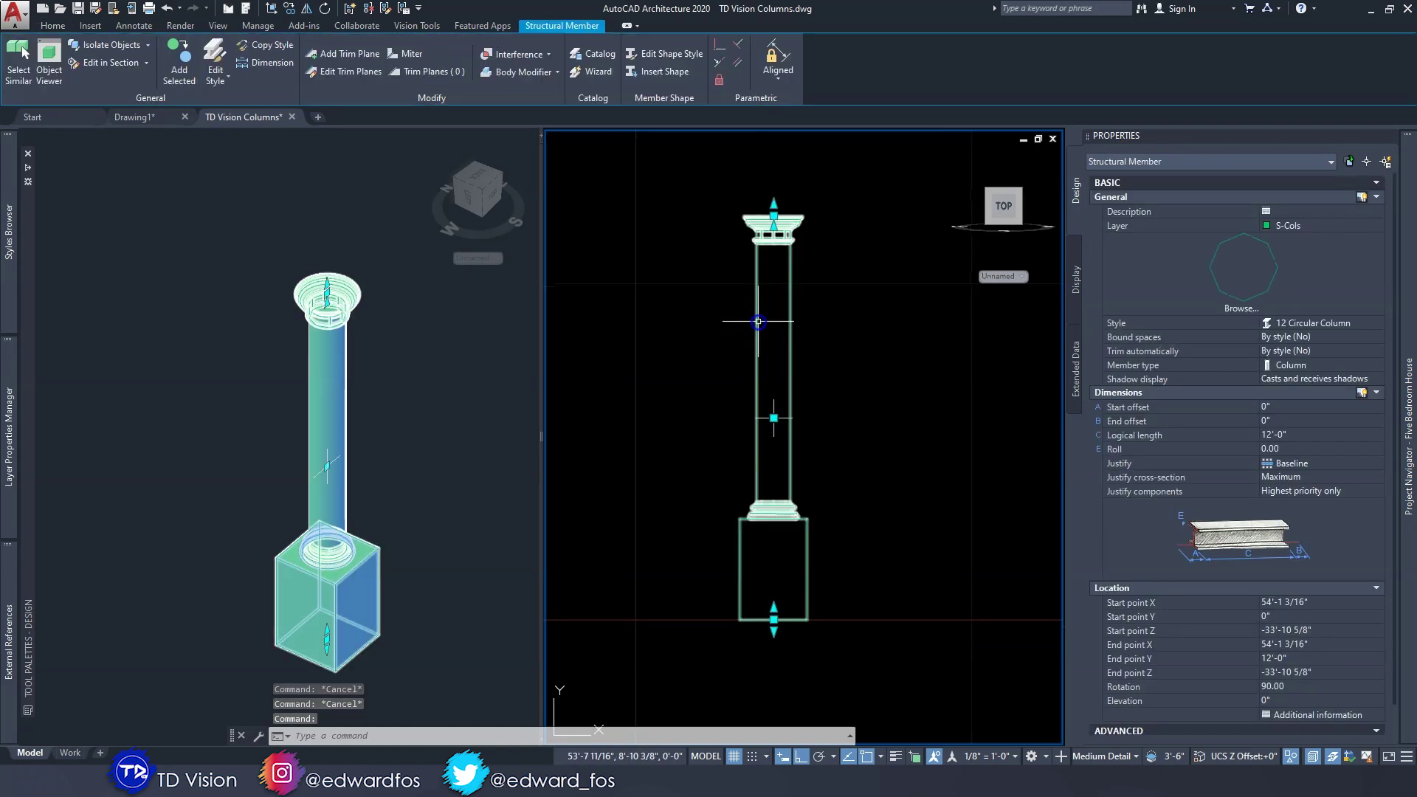
click(1309, 437)
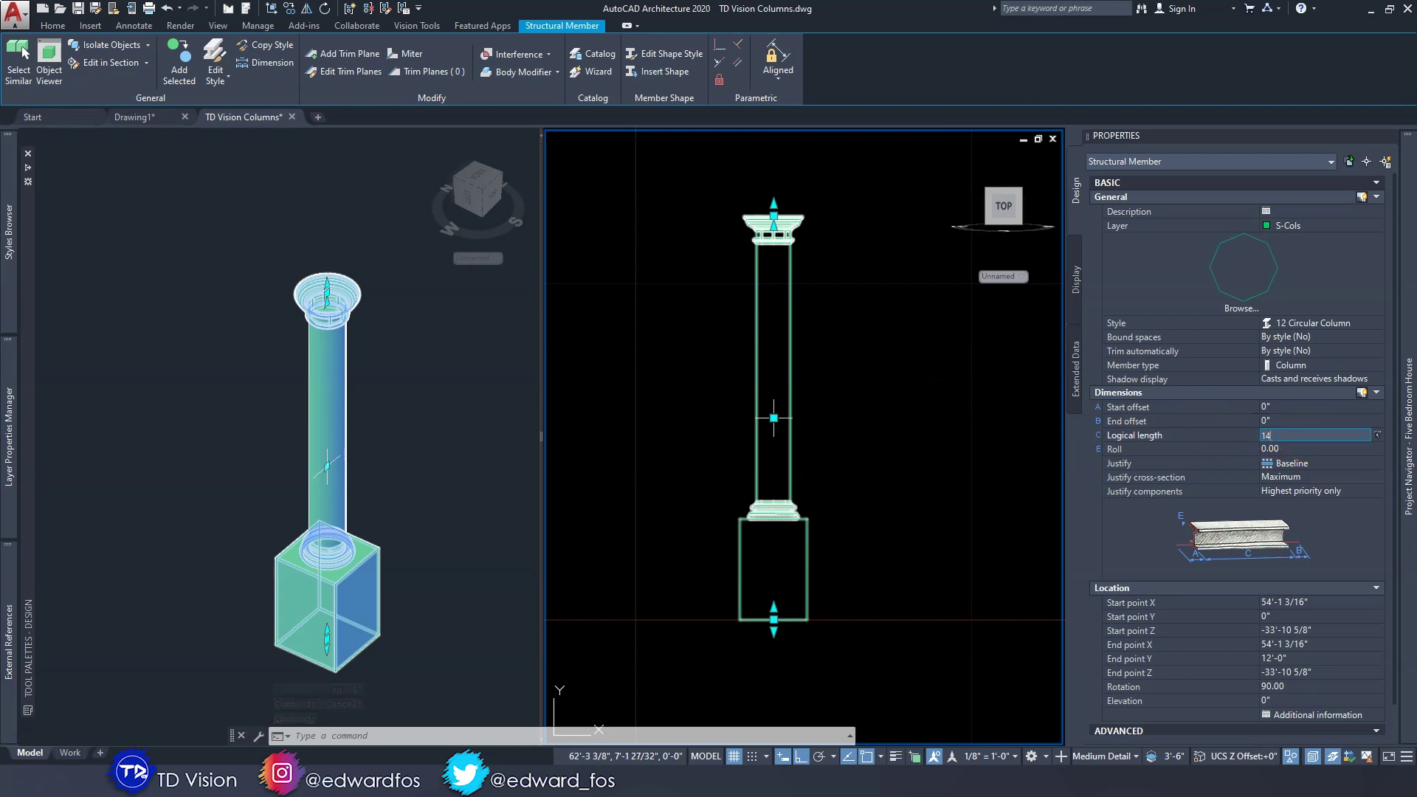
key(Return)
key(Escape)
key(Escape)
middle_drag(848, 307, 815, 377)
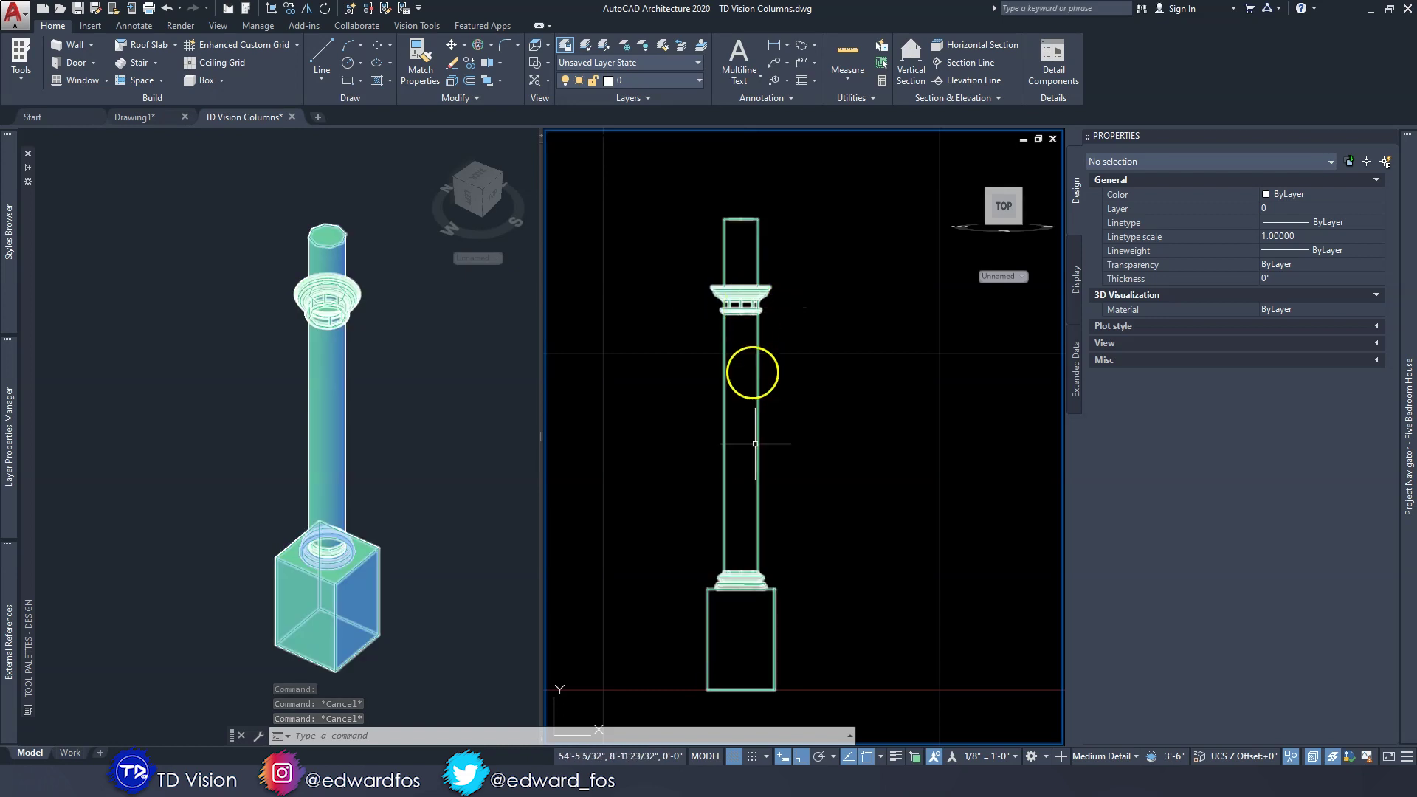
Open an edit-in-place session for the lengthened column's body modifiers
mouse_move(752, 312)
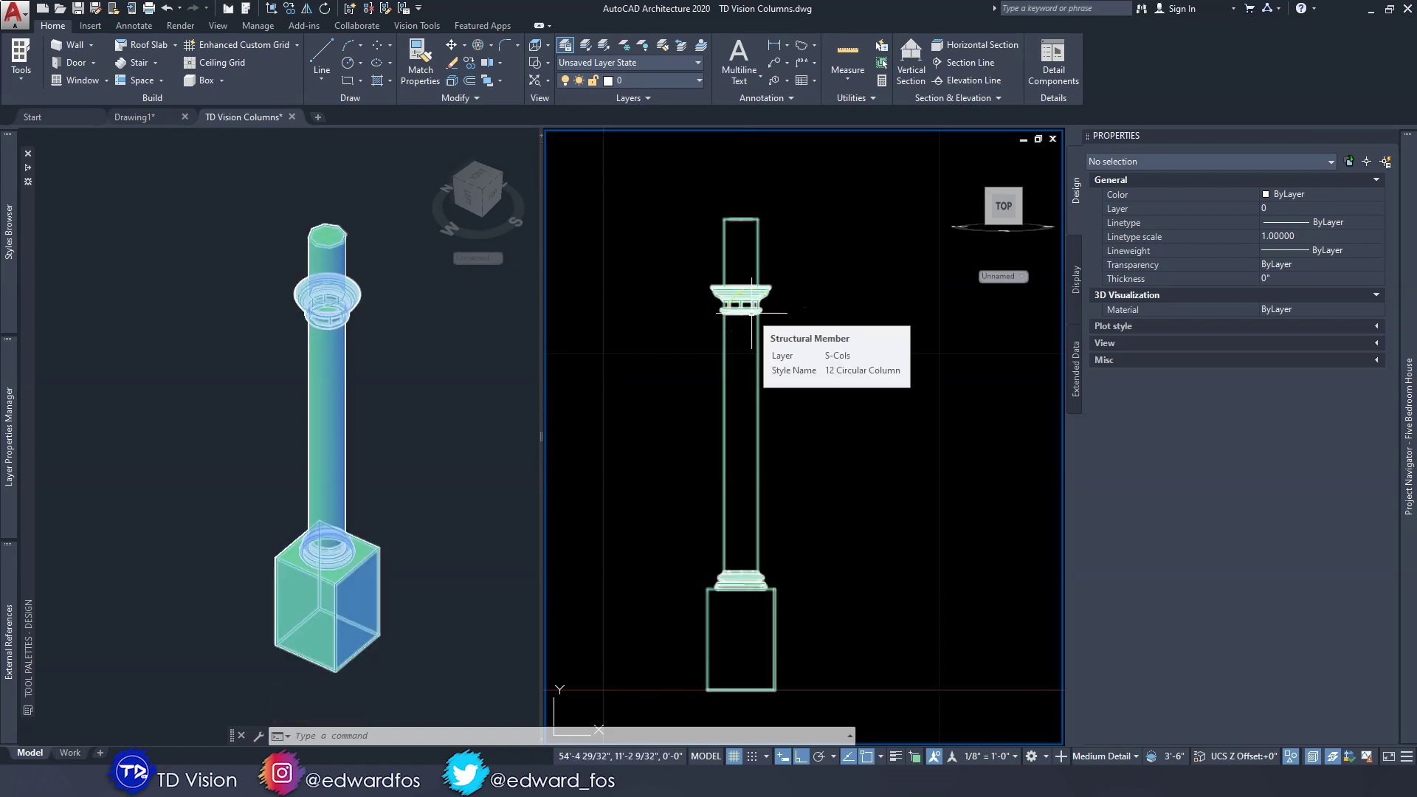
click(752, 288)
key(Escape)
key(Escape)
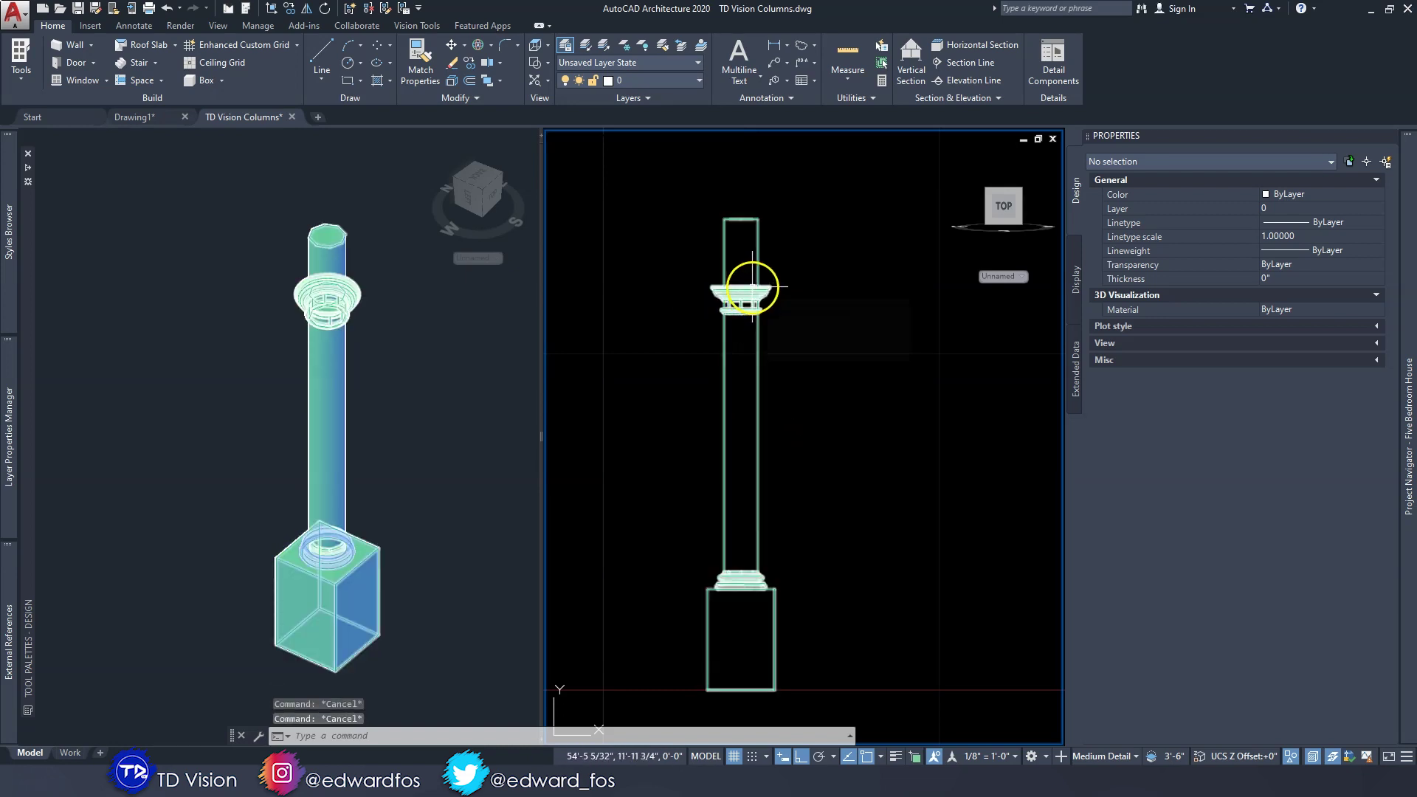
click(752, 288)
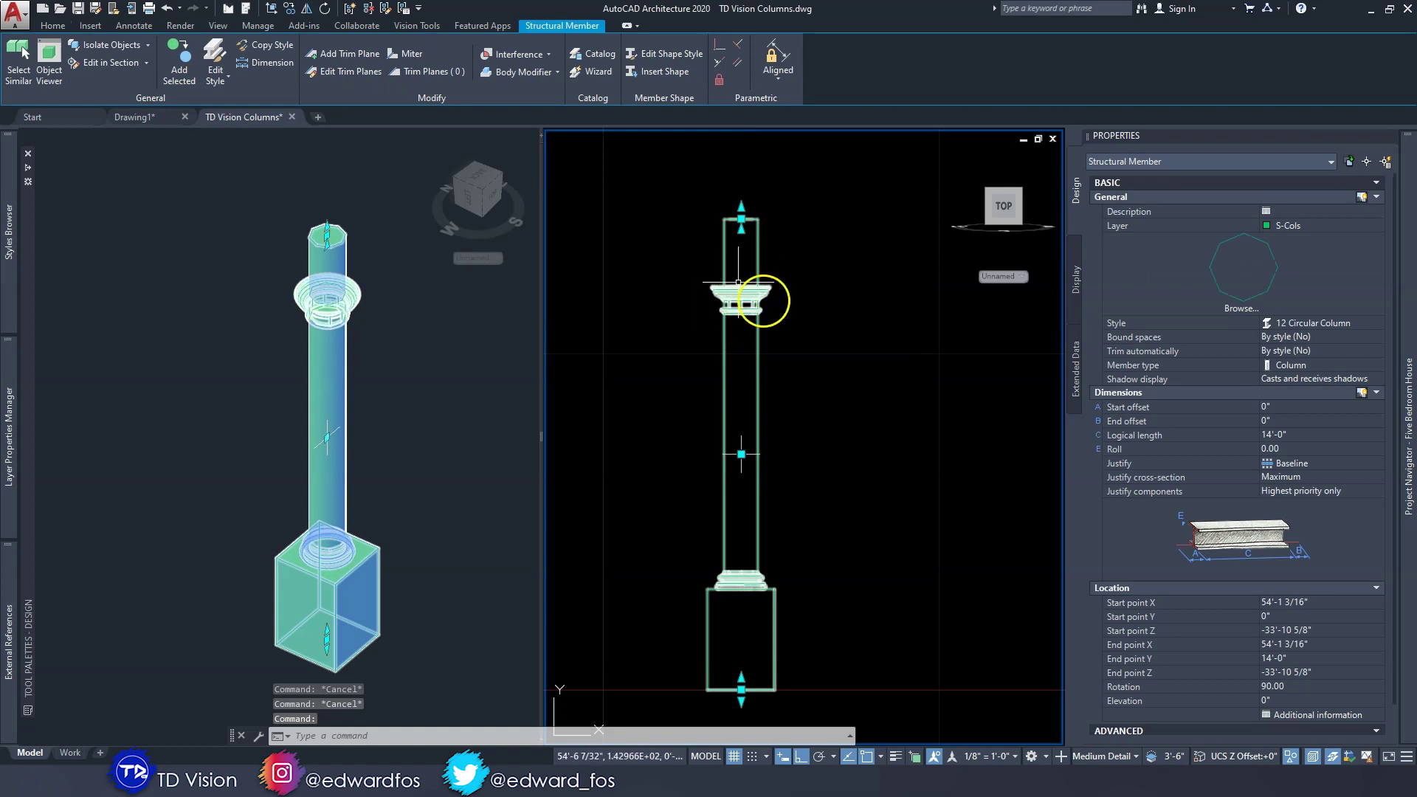
click(549, 74)
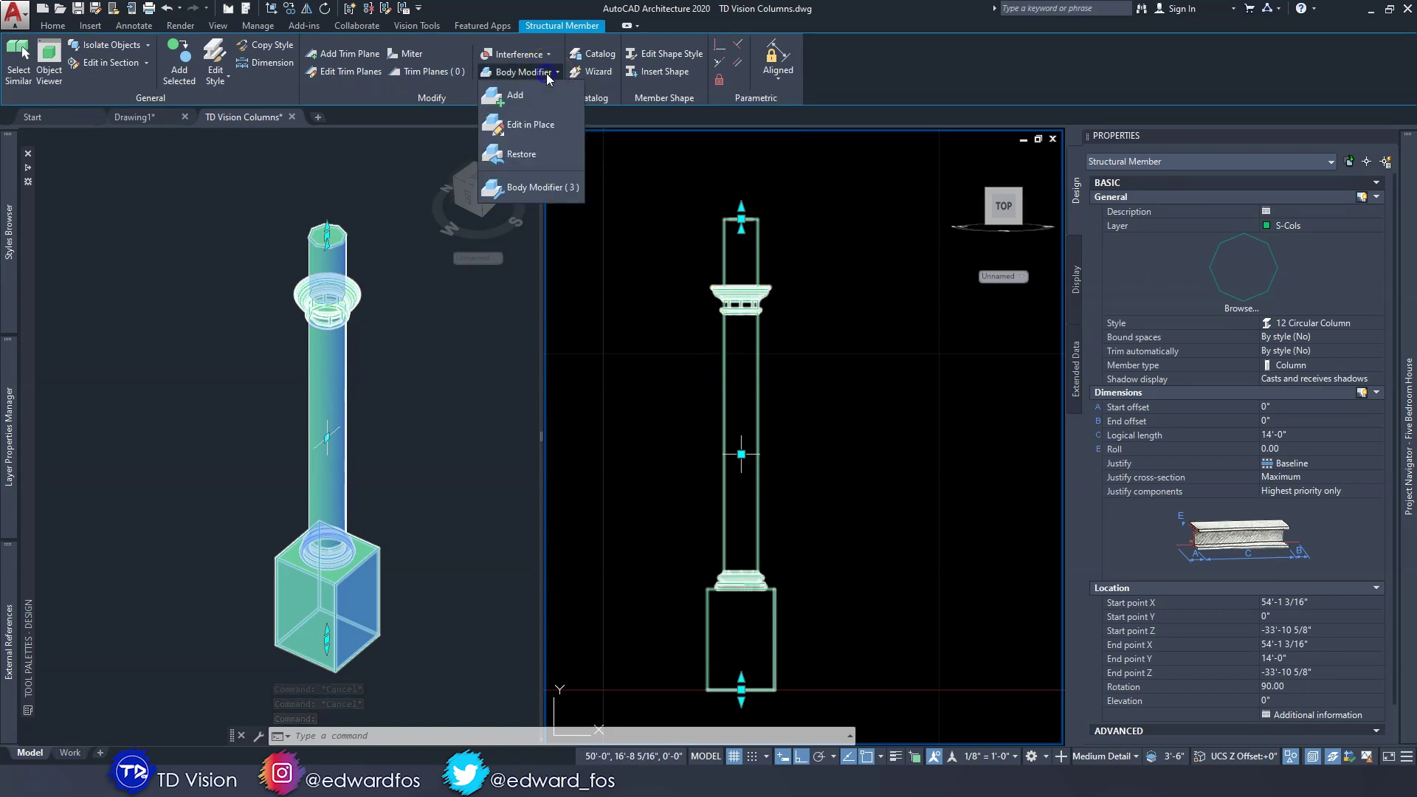
click(529, 124)
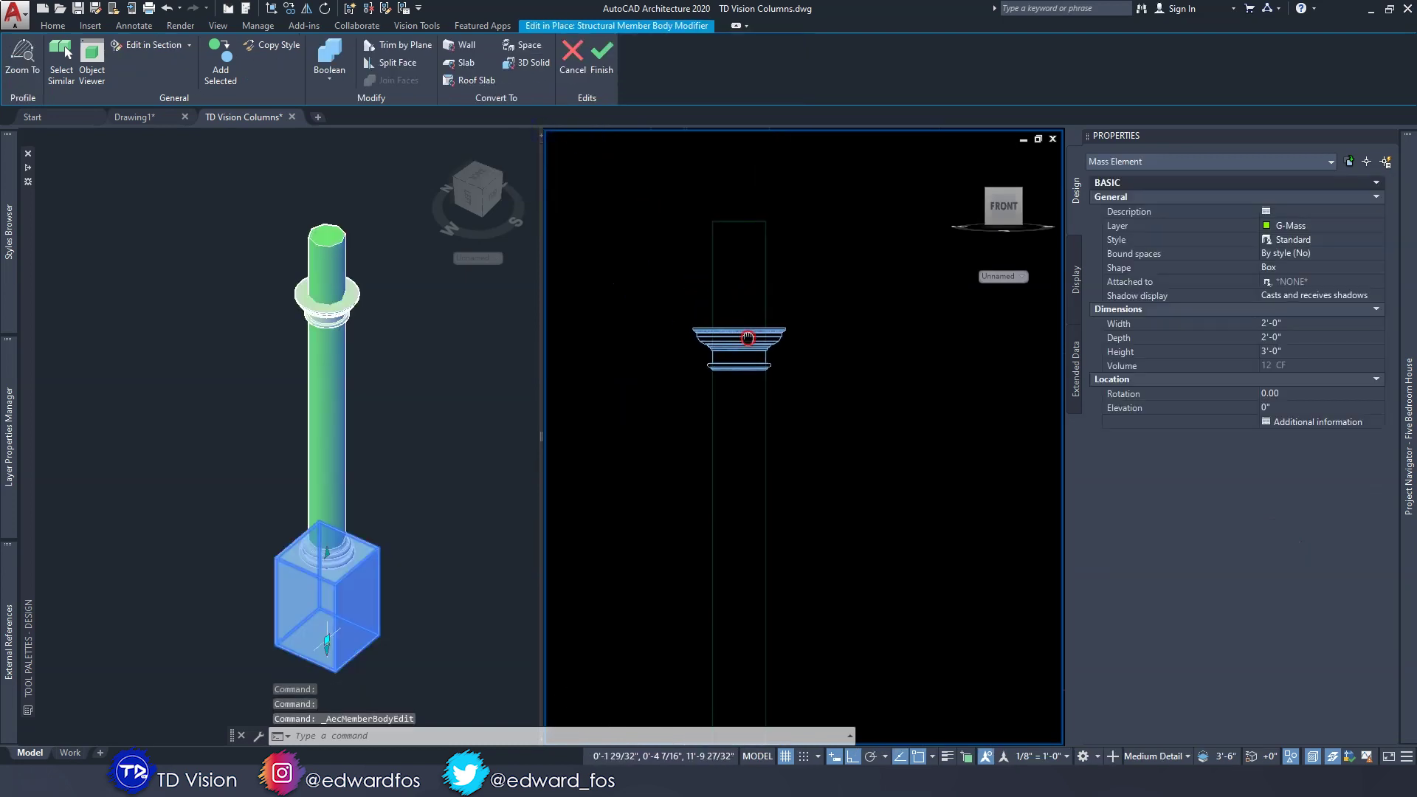
Move the capital straight up 24 inches to the top of the lengthened column shaft
click(746, 326)
text(m)
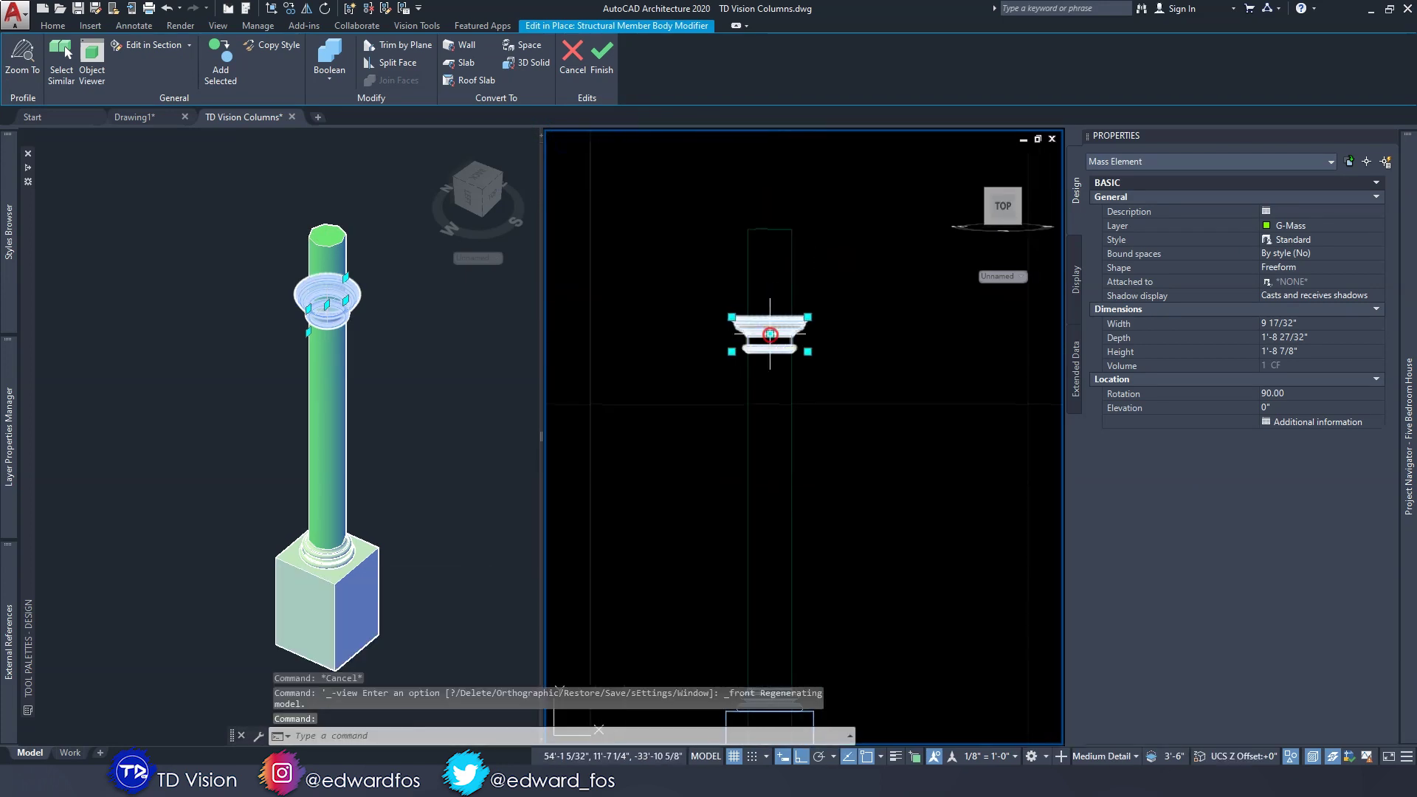
text(m)
key(Return)
click(879, 353)
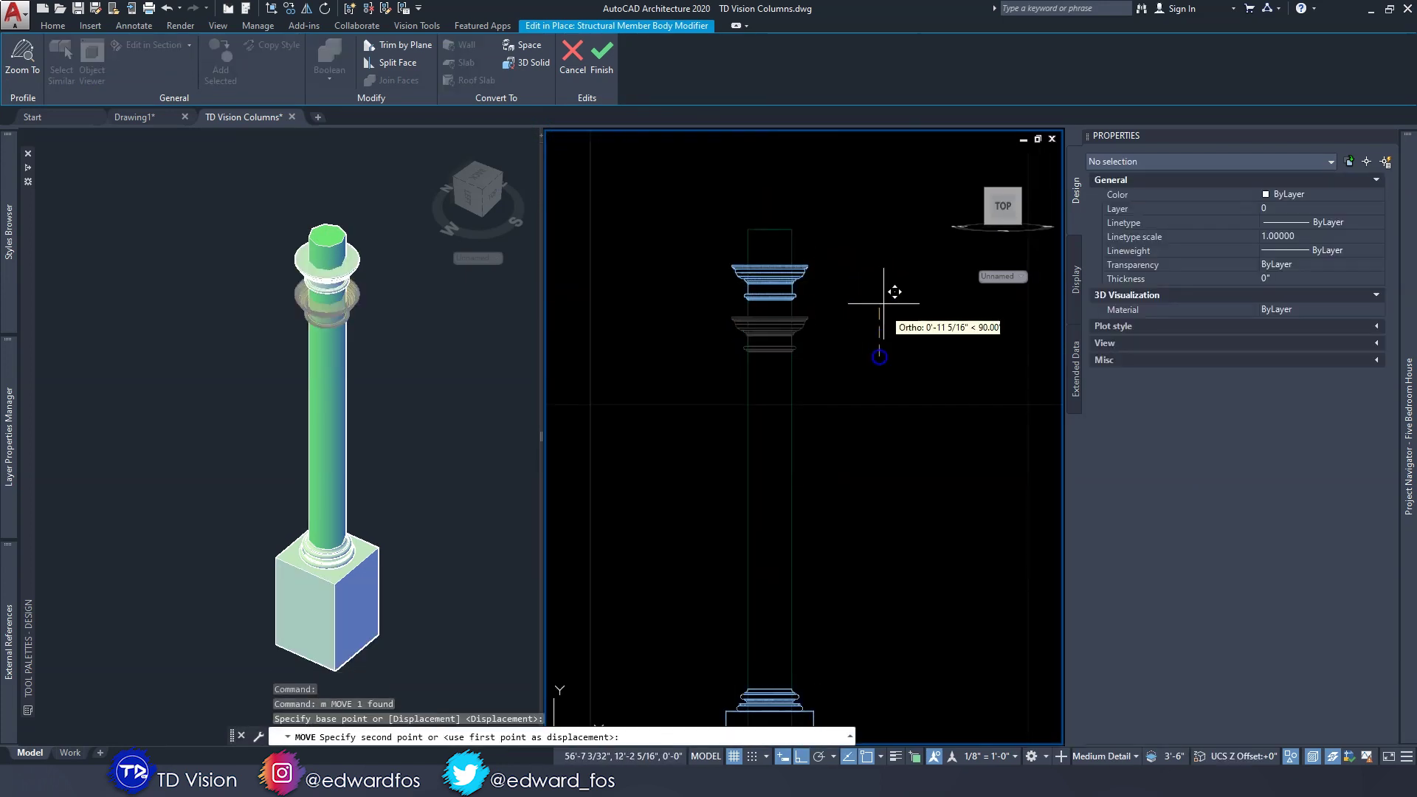
text(24)
key(Return)
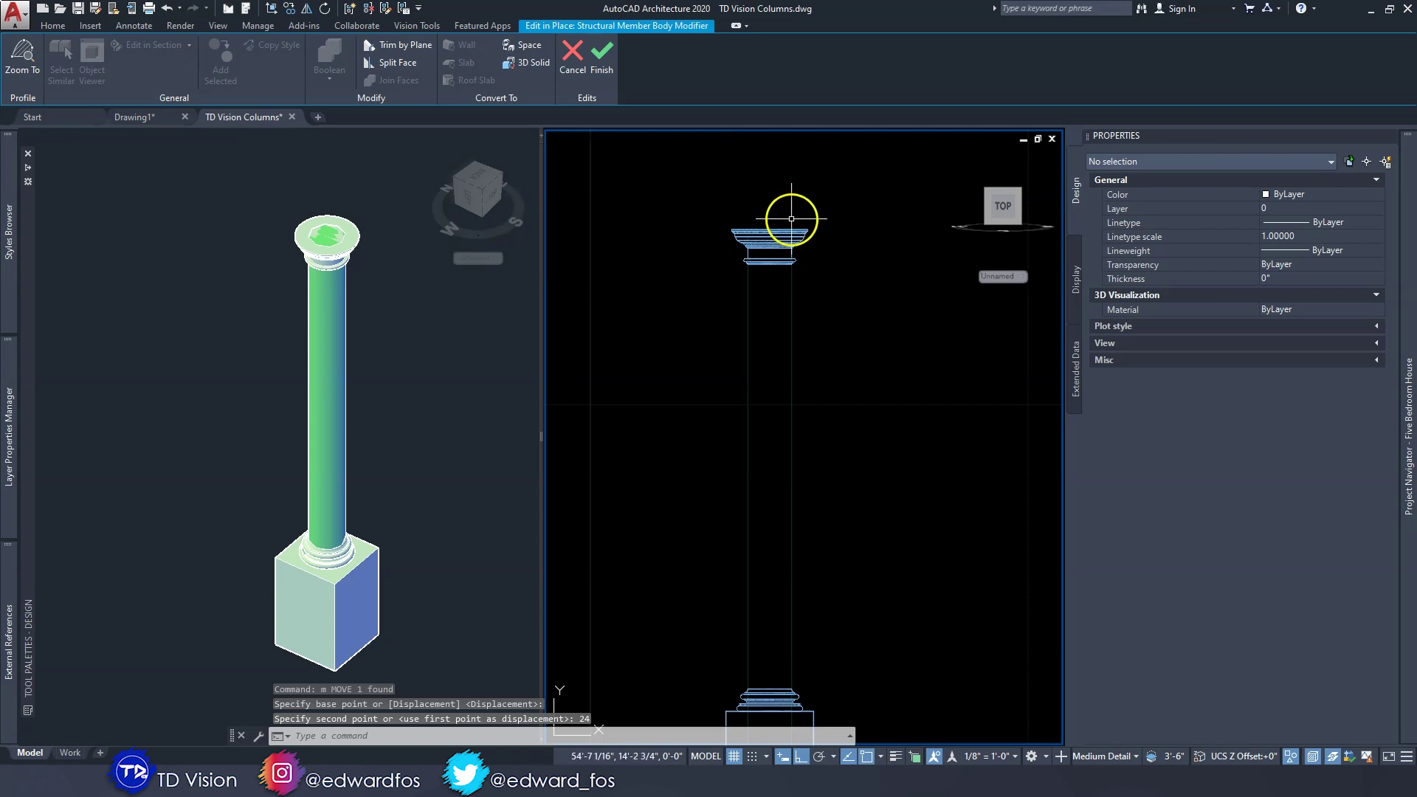
Lower the top face of the plinth box to a height of 30 inches
scroll(791, 218, down, 2)
scroll(763, 413, up, 4)
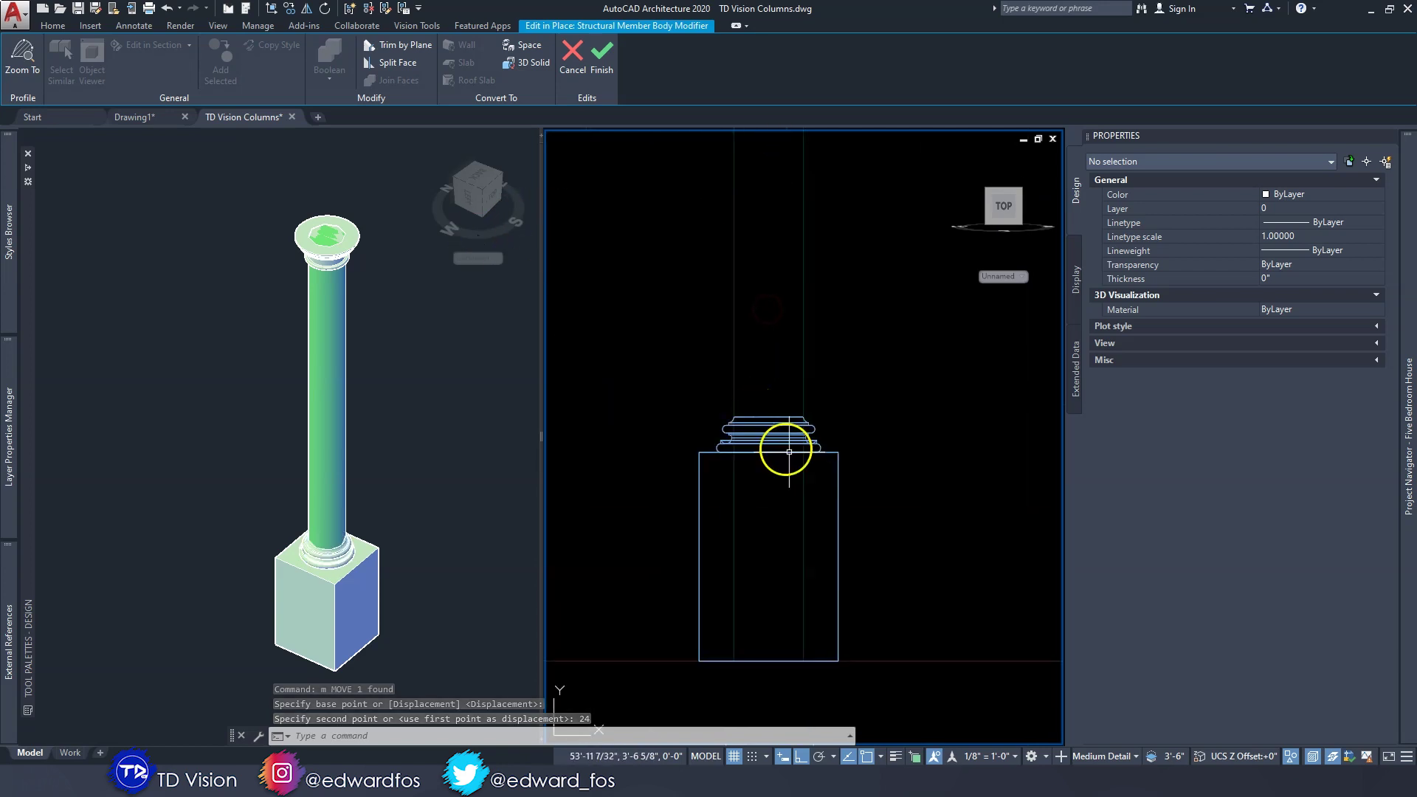
click(835, 453)
click(769, 451)
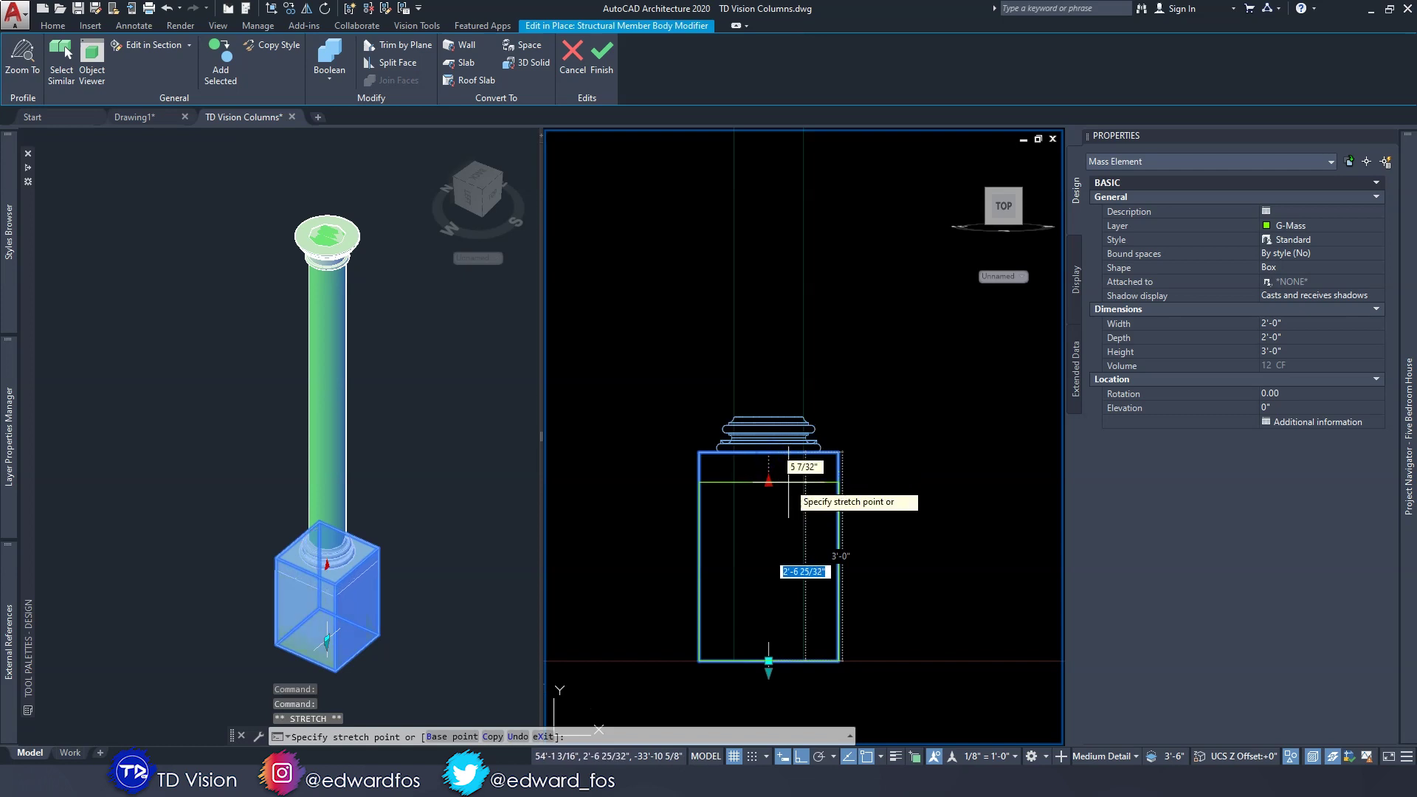
key(Return)
key(Escape)
Move the molded base straight down 6 inches onto the top of the plinth box
click(782, 450)
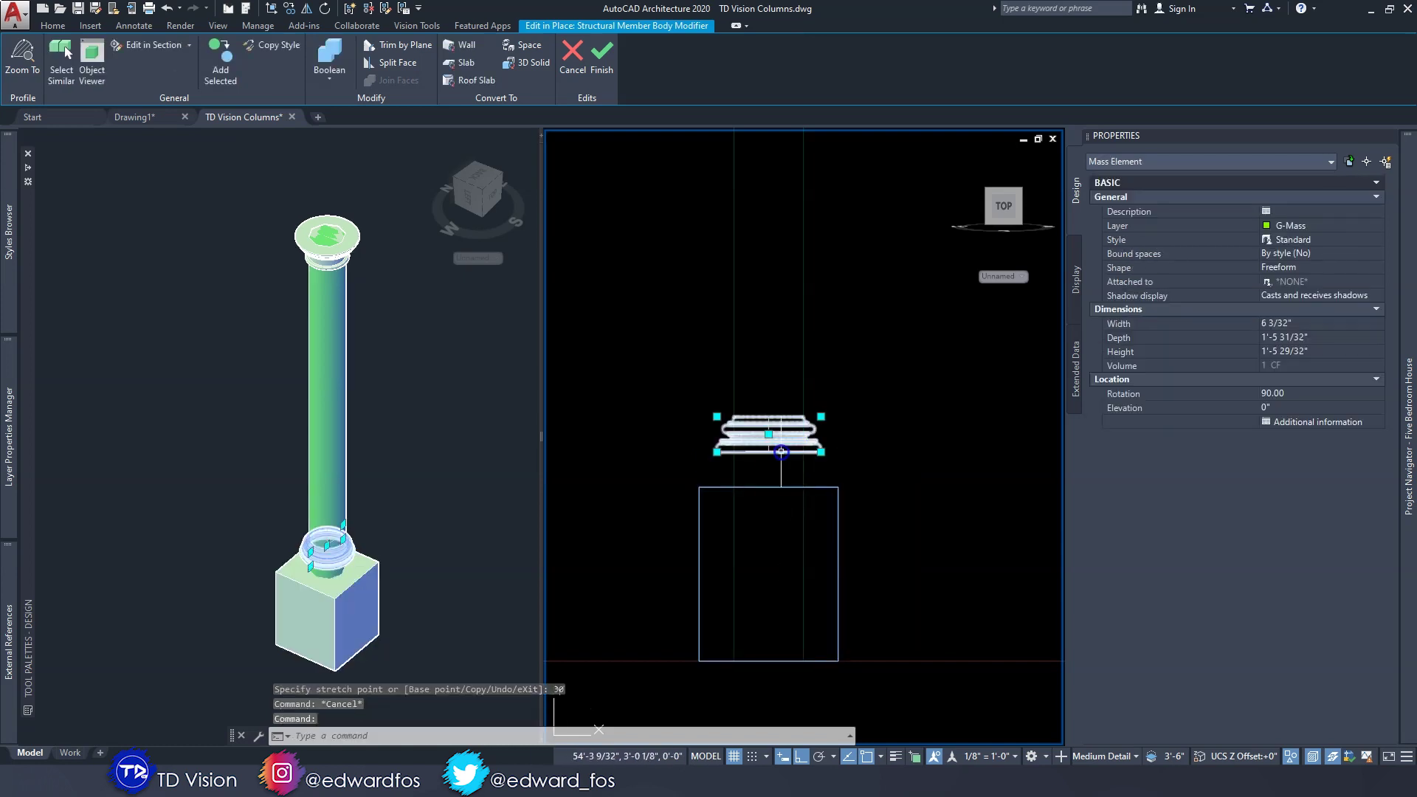
text(m)
key(Return)
click(896, 426)
text(6)
key(Return)
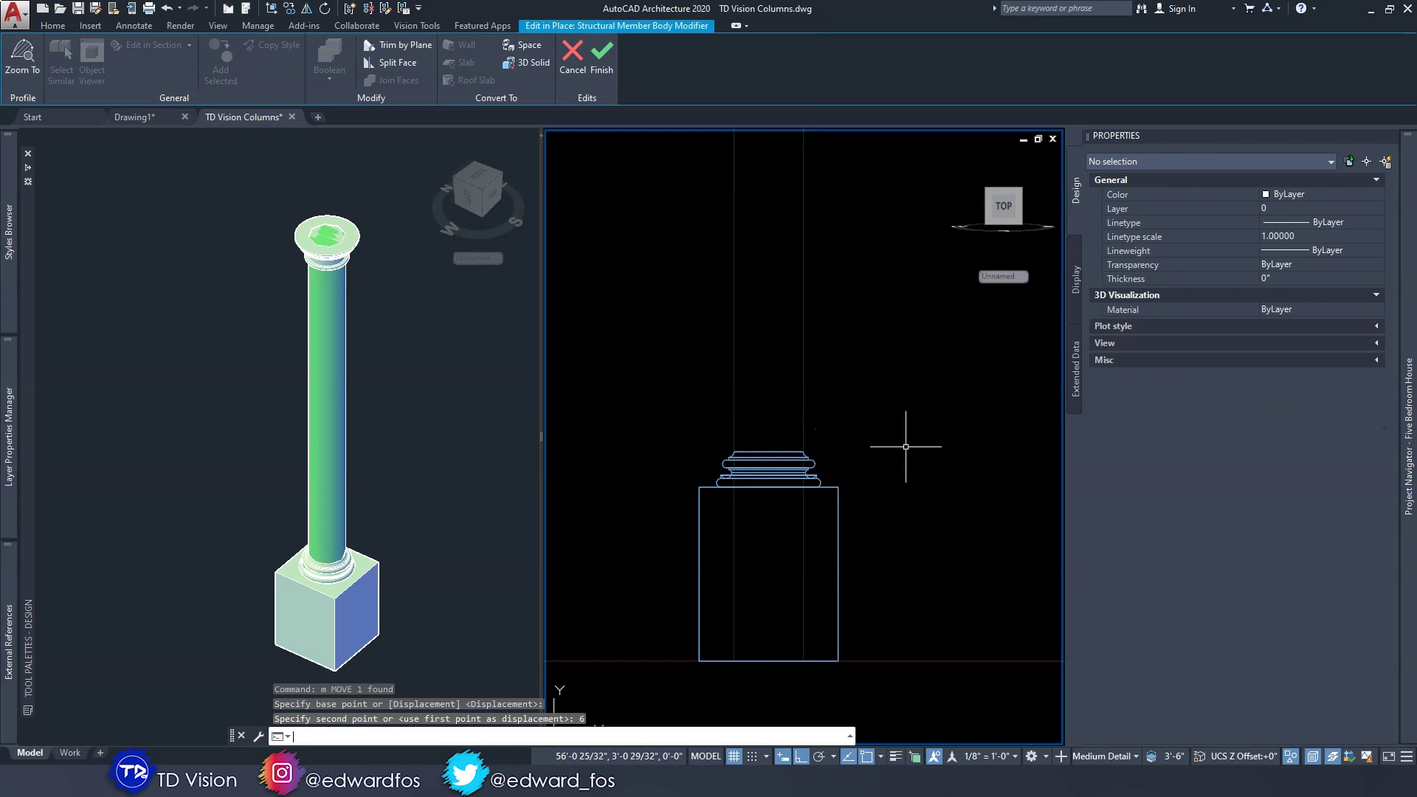
key(Escape)
key(Escape)
Finish the edit-in-place session, saving the body modifier changes to the column, and leave nothing selected
scroll(822, 405, down, 4)
scroll(829, 413, up, 5)
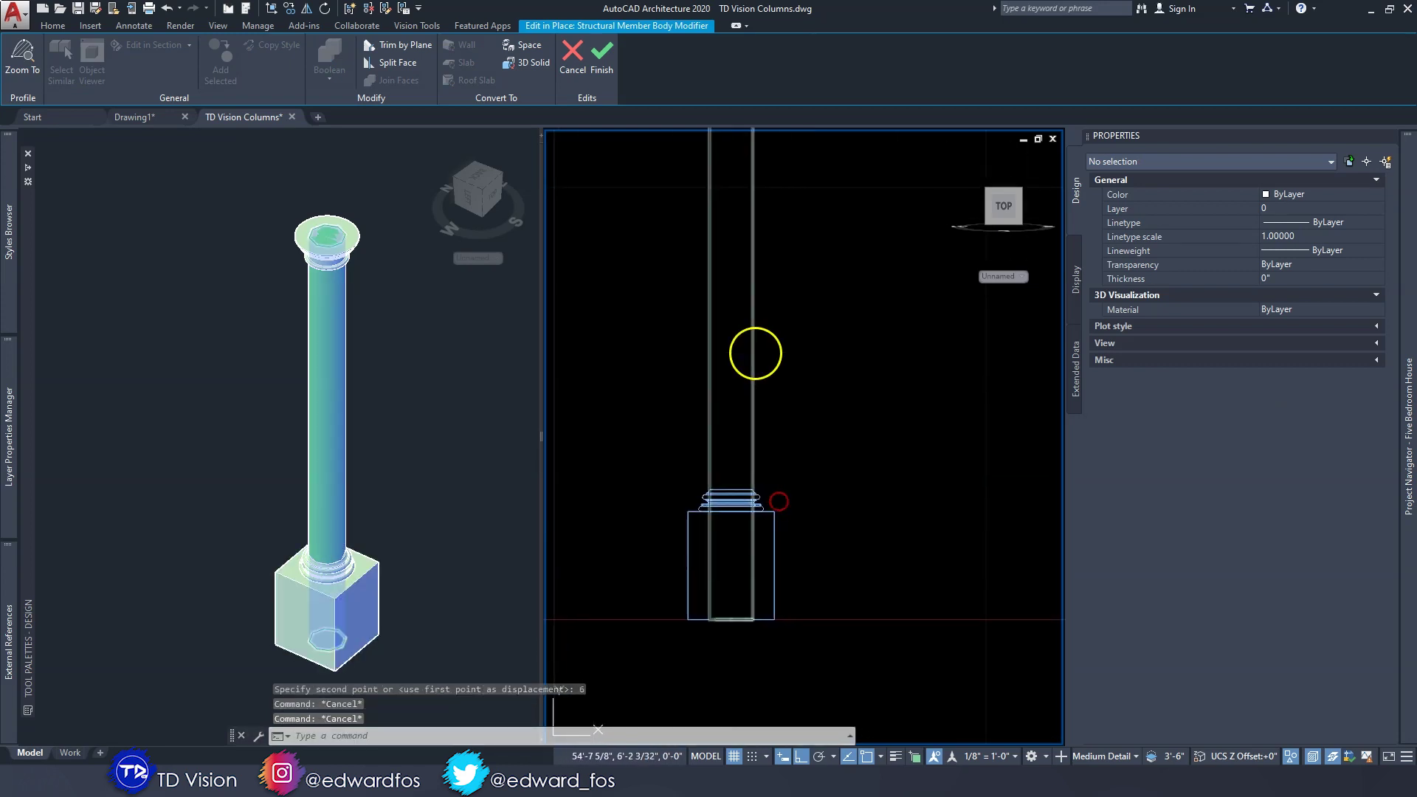
middle_drag(755, 354, 759, 426)
click(603, 54)
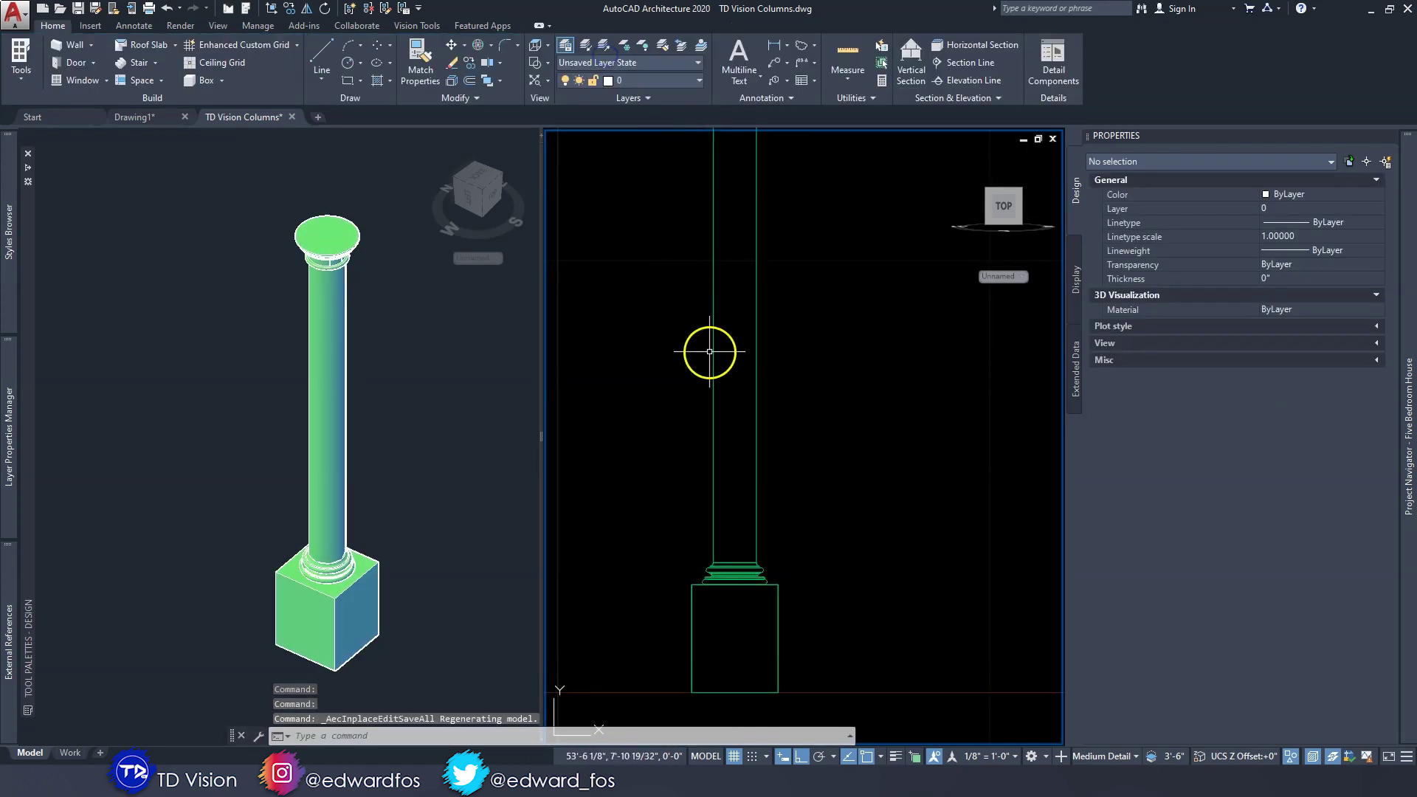
scroll(712, 354, down, 2)
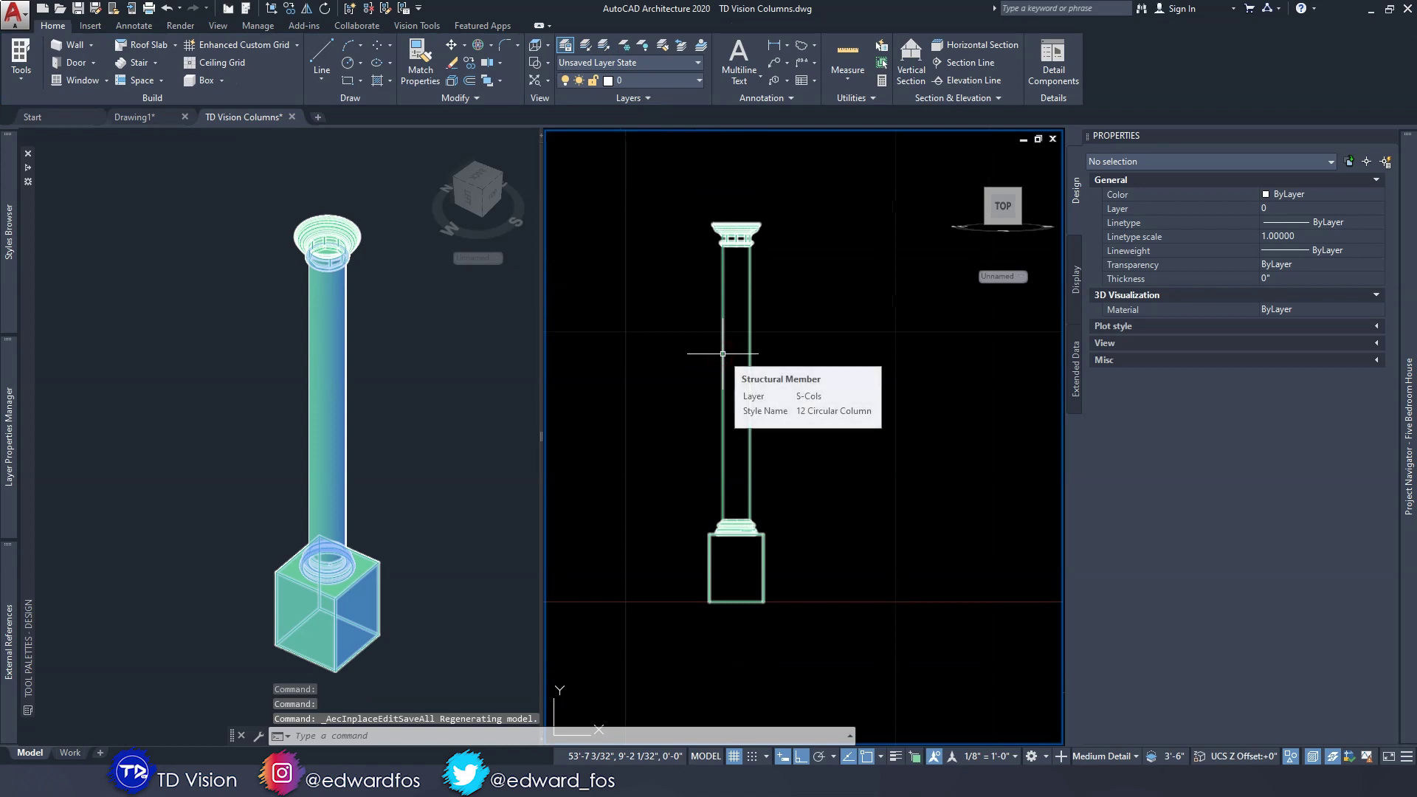
key(Escape)
key(Escape)
click(430, 379)
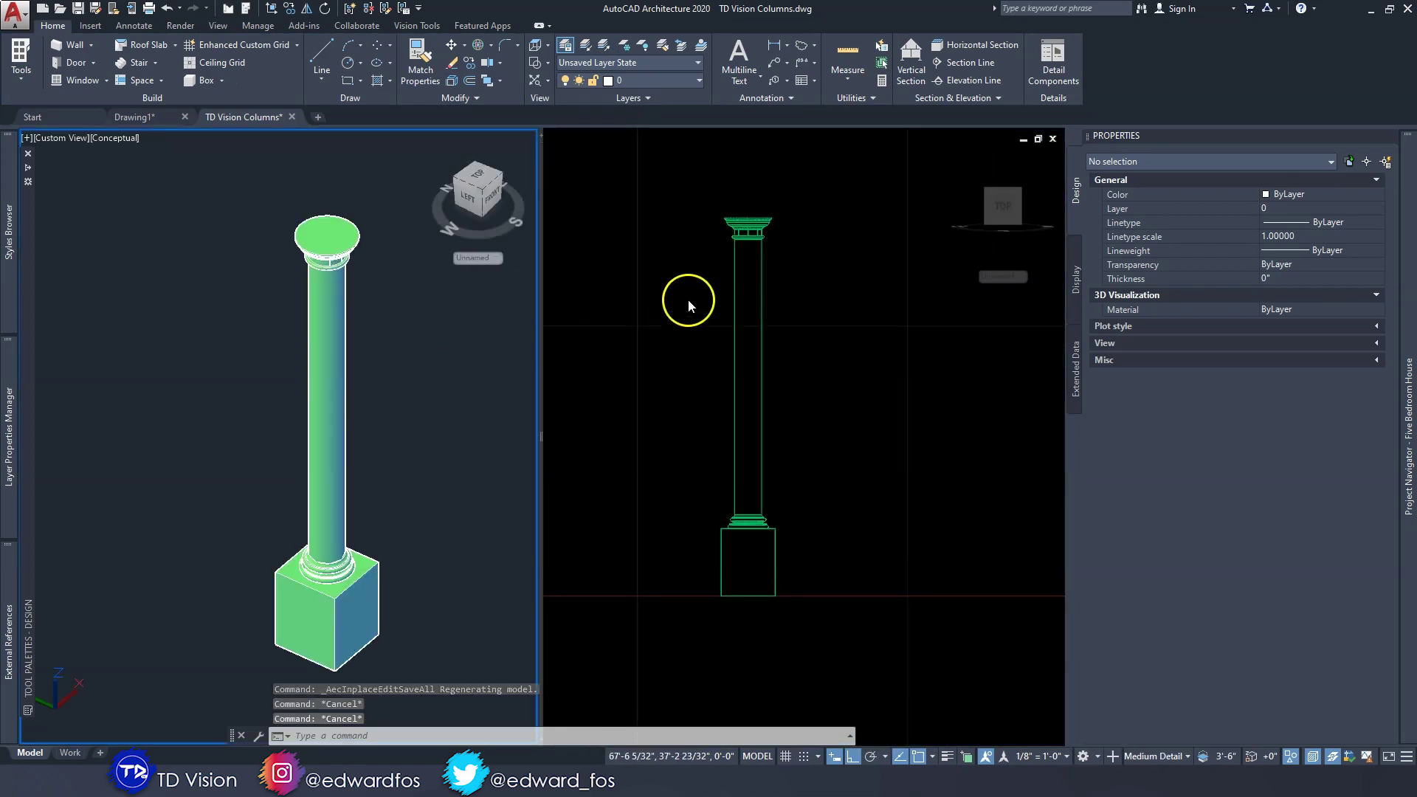
click(688, 302)
click(753, 232)
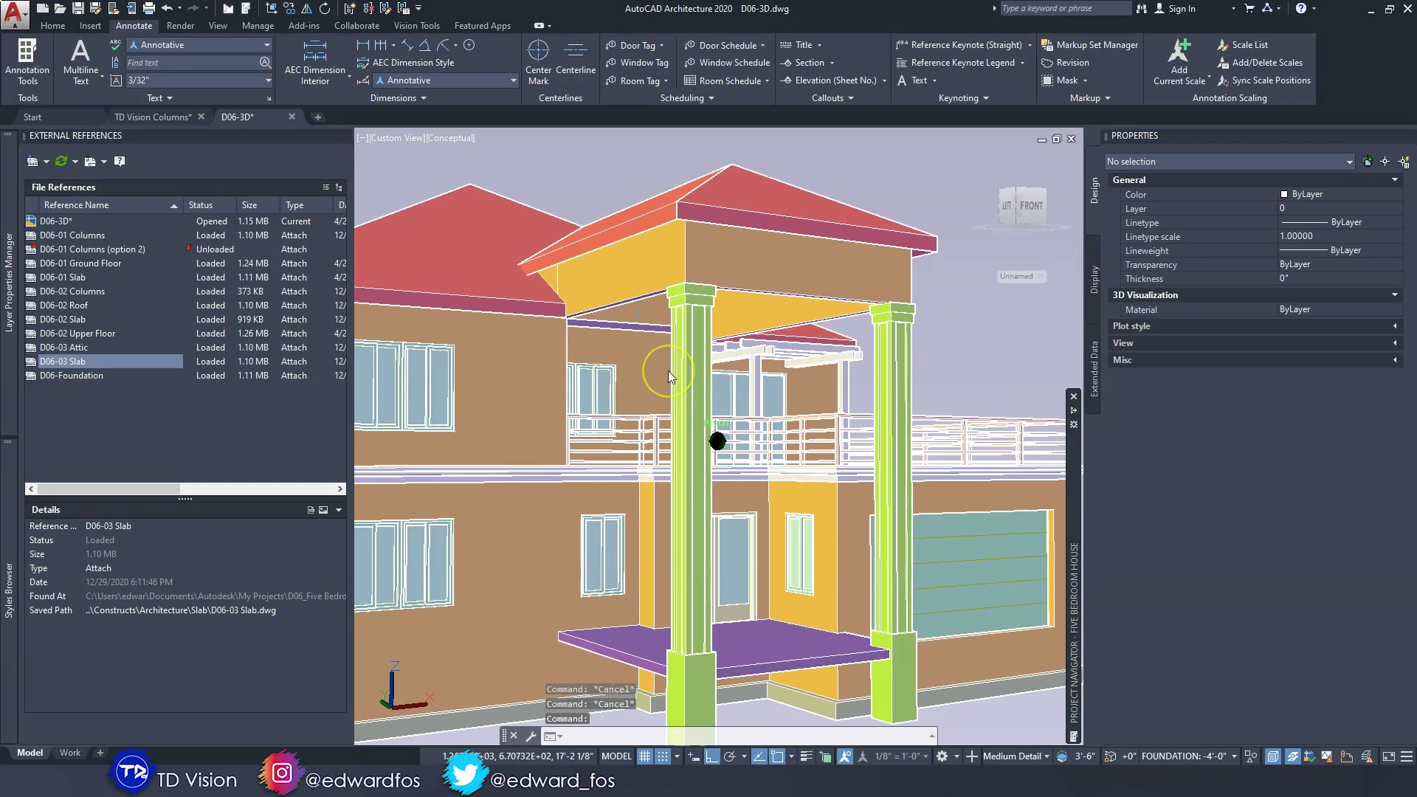
scroll(708, 447, up, 4)
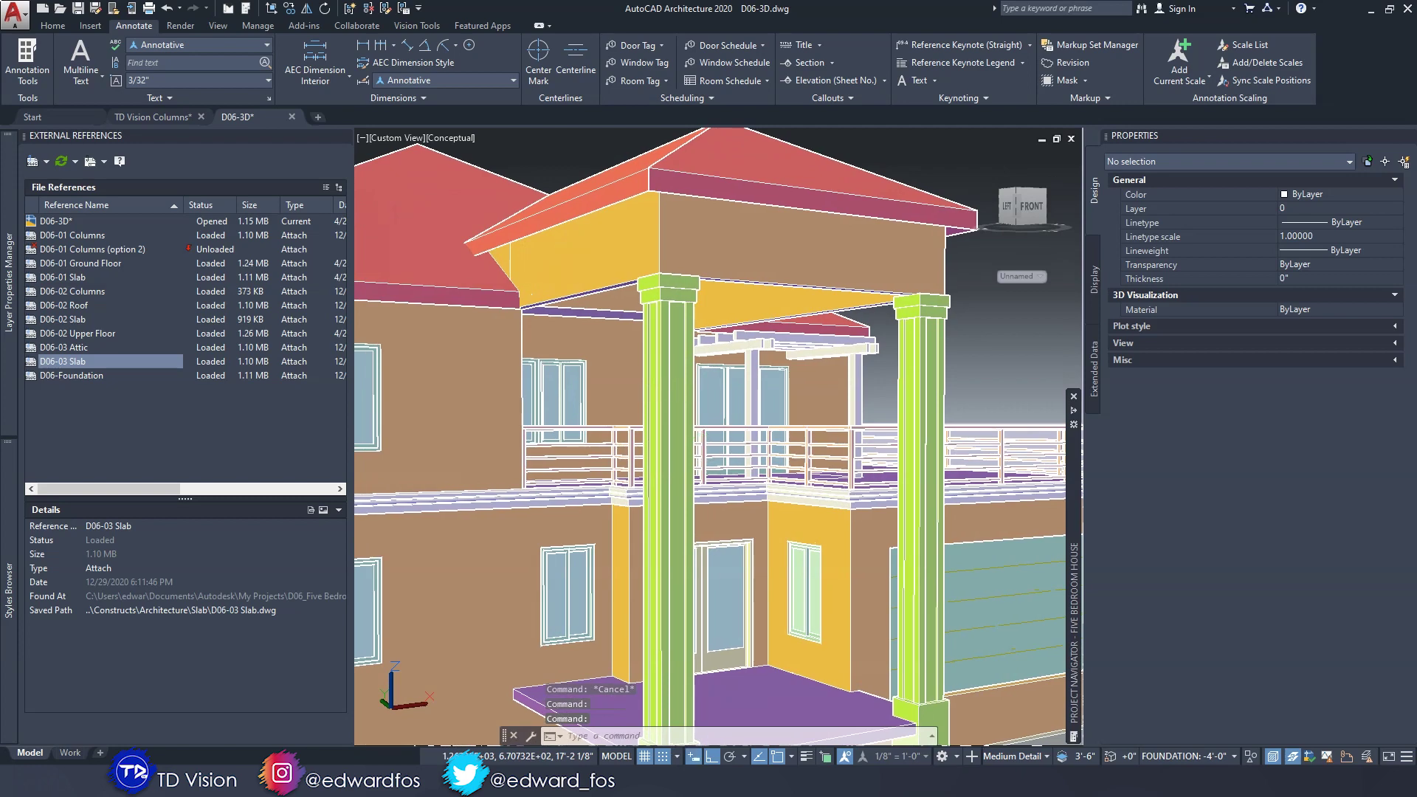
In the D06-3D drawing, unload the external reference D06-01 Columns and reload D06-01 Columns (option 2)
shift+middle_drag(667, 371, 667, 370)
shift+middle_drag(714, 469, 720, 475)
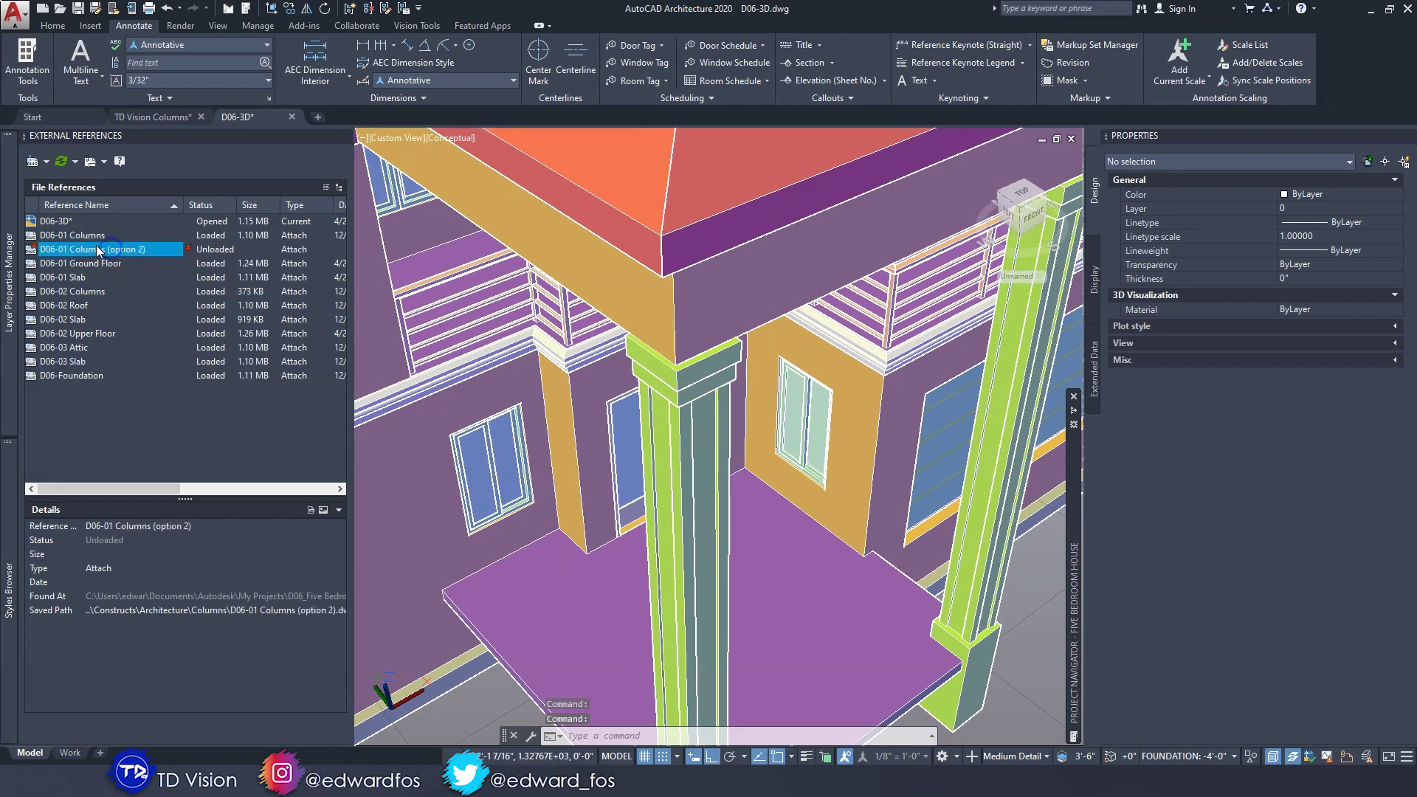
right_click(74, 235)
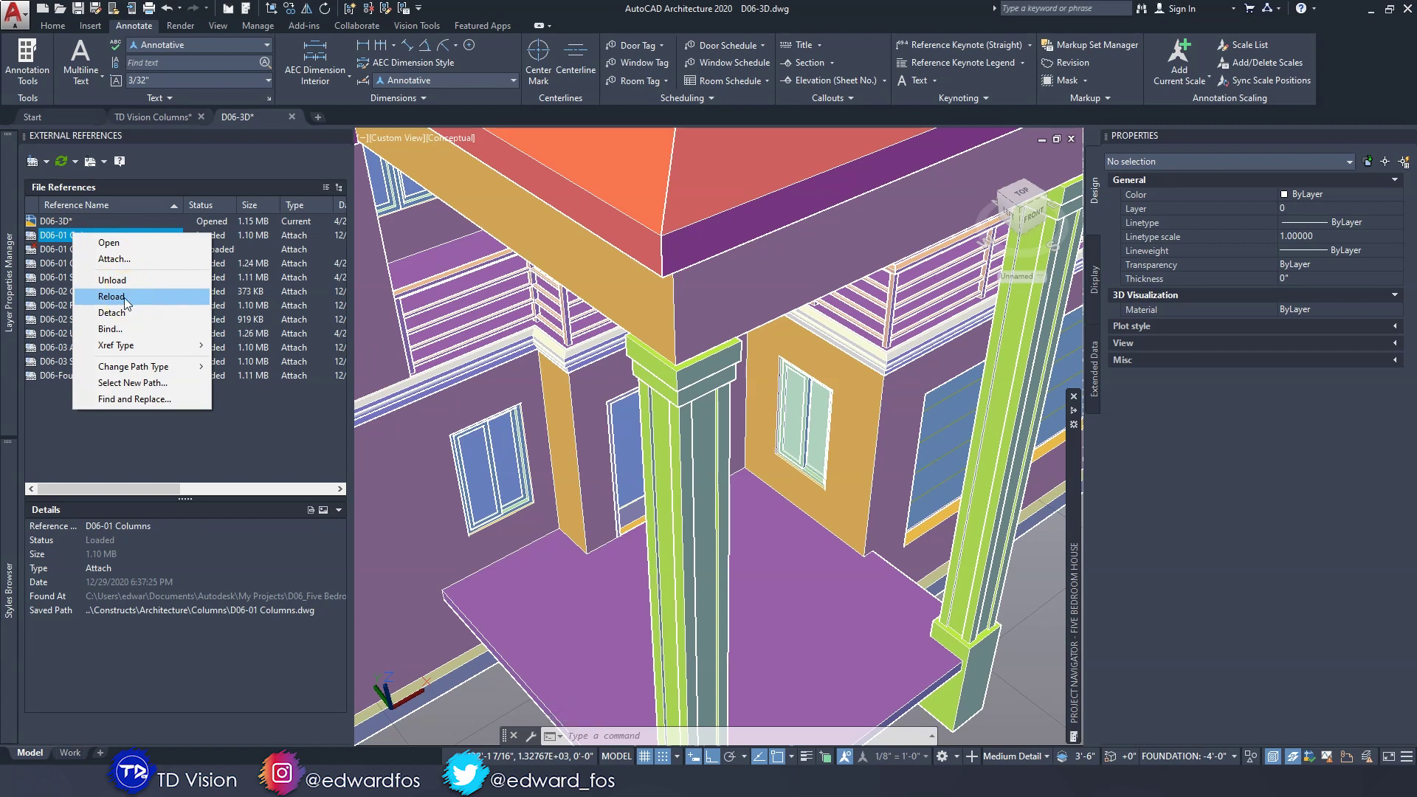
click(92, 247)
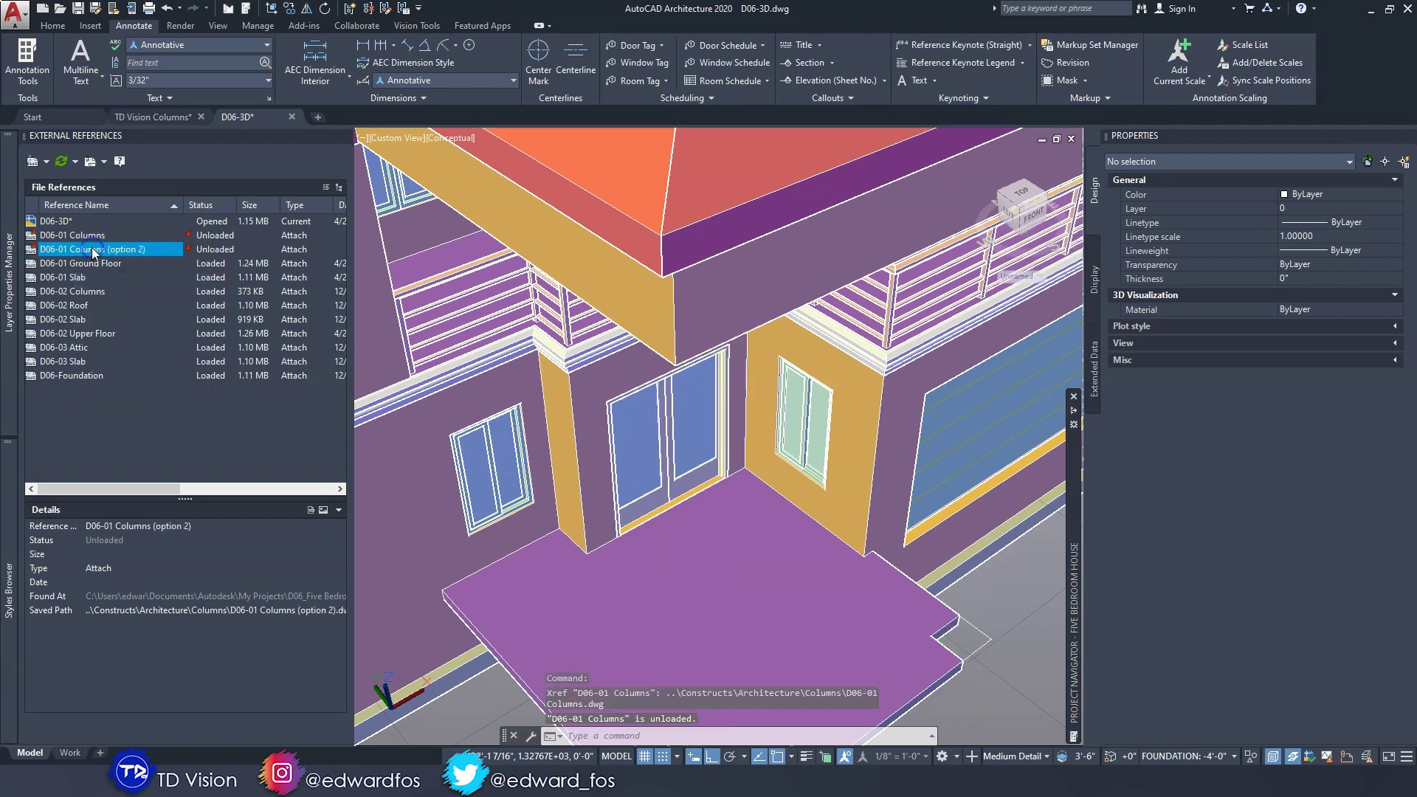
right_click(91, 248)
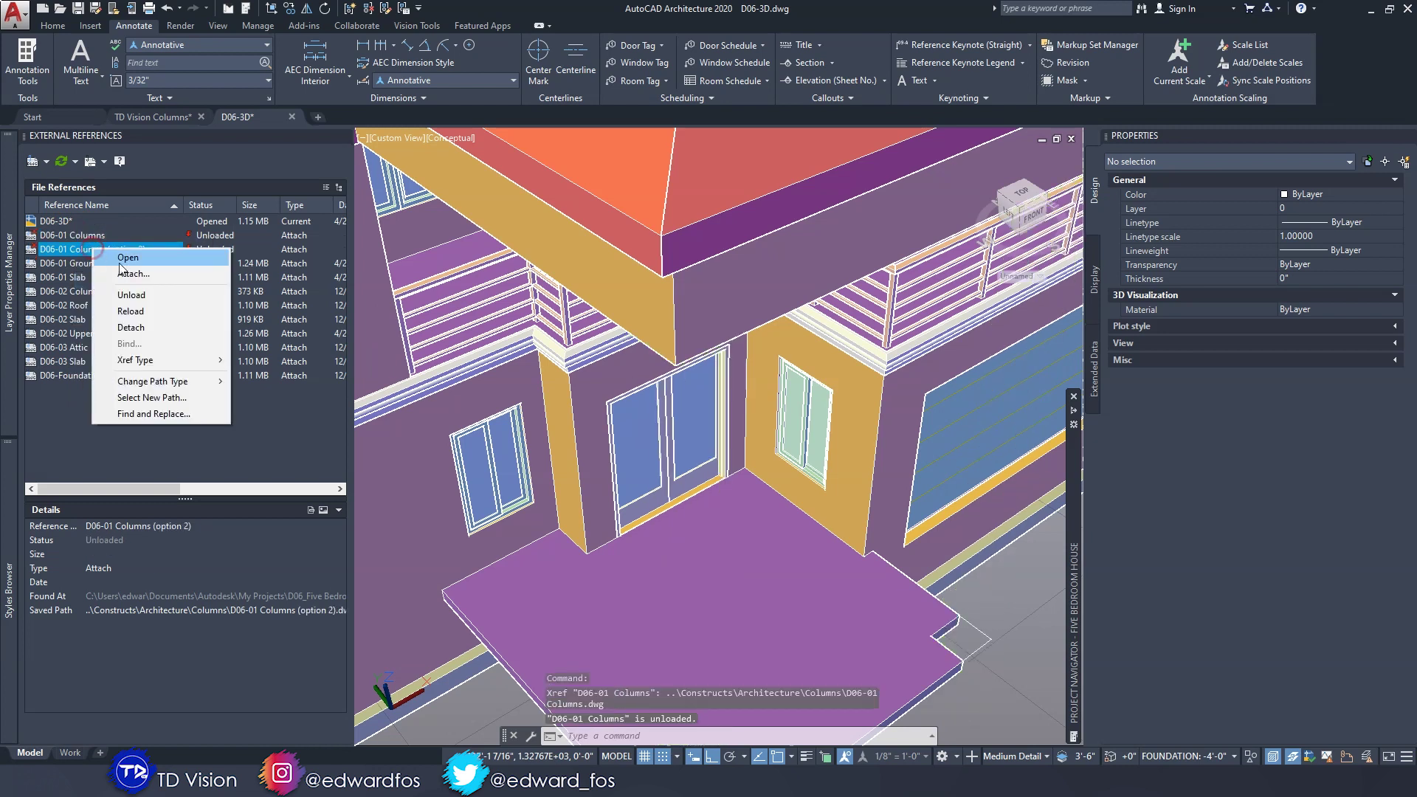
click(131, 311)
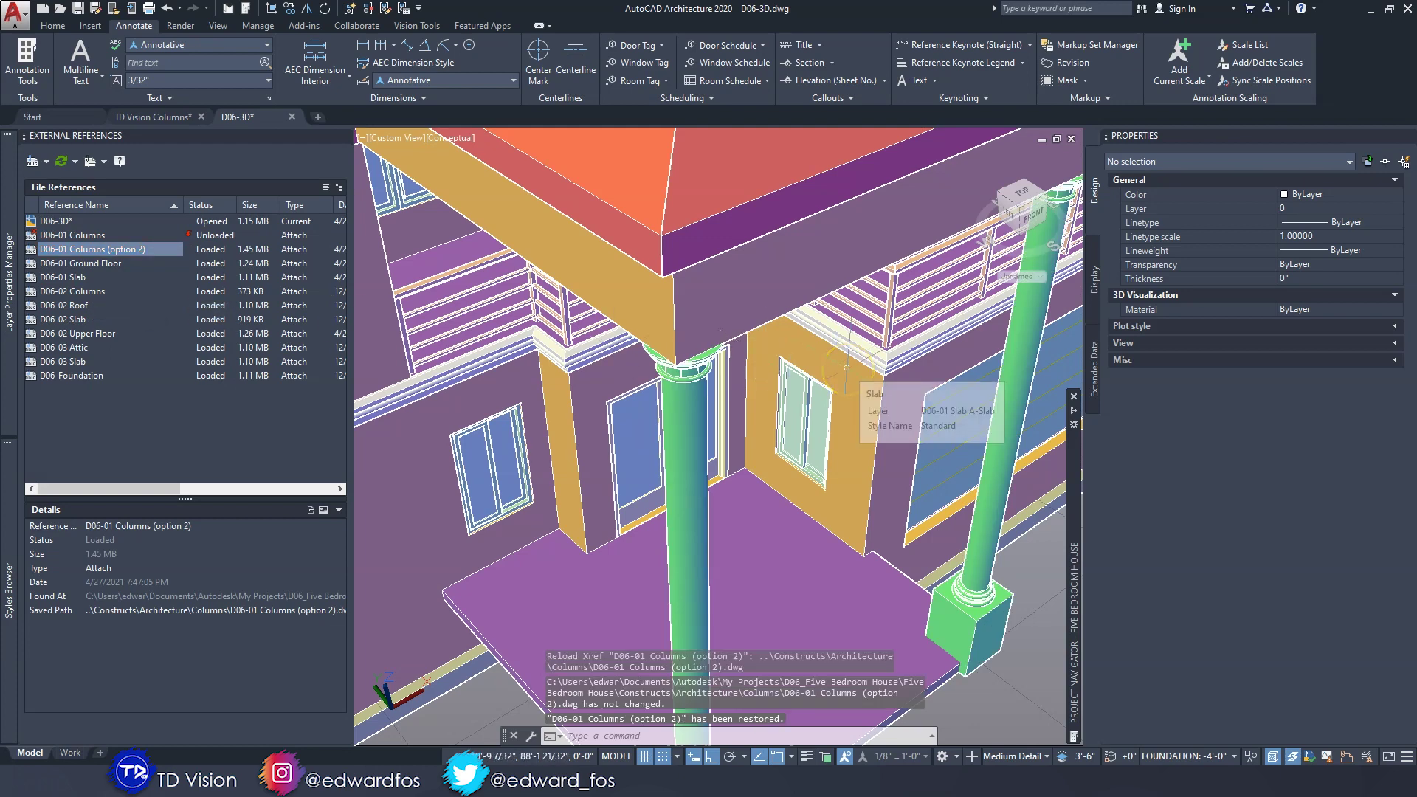
shift+middle_drag(847, 369, 847, 369)
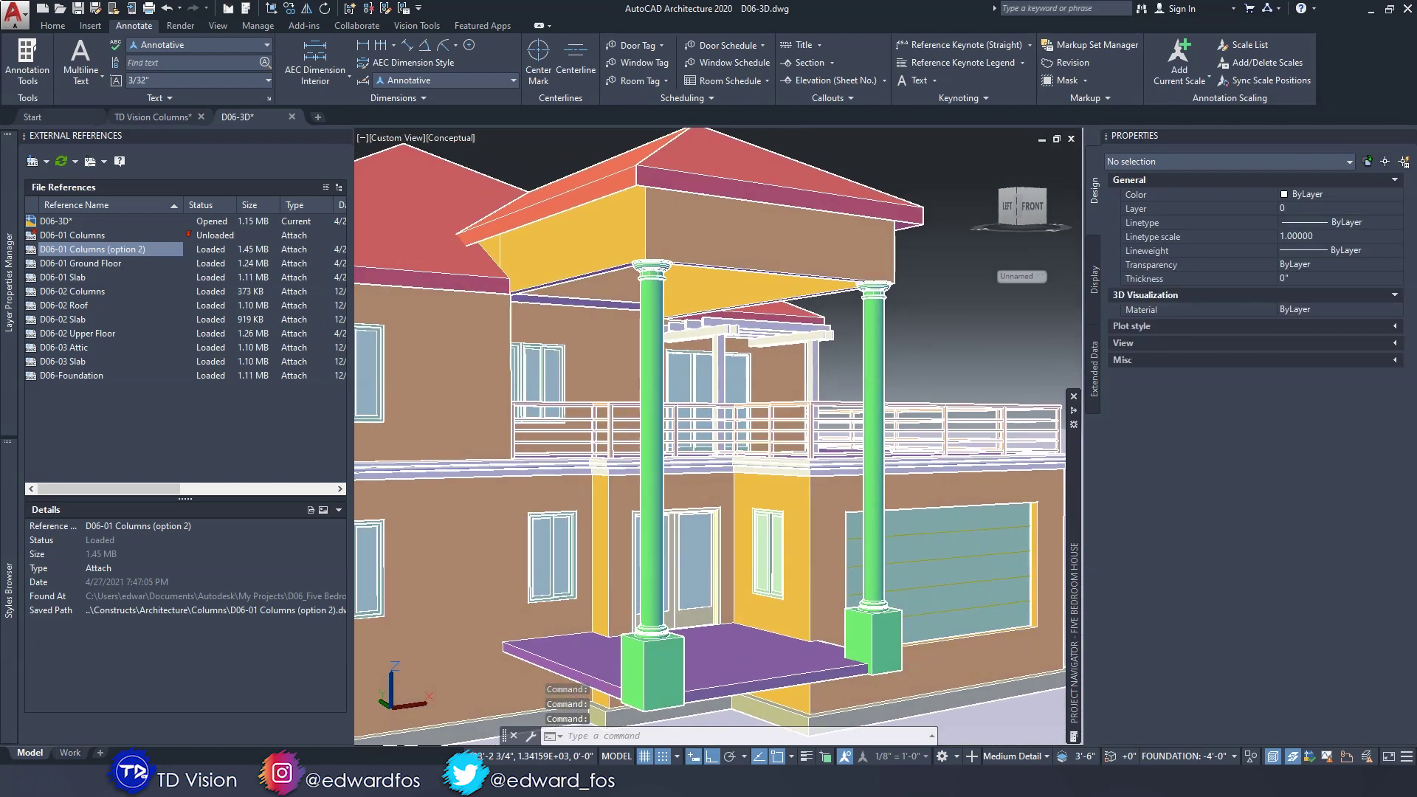